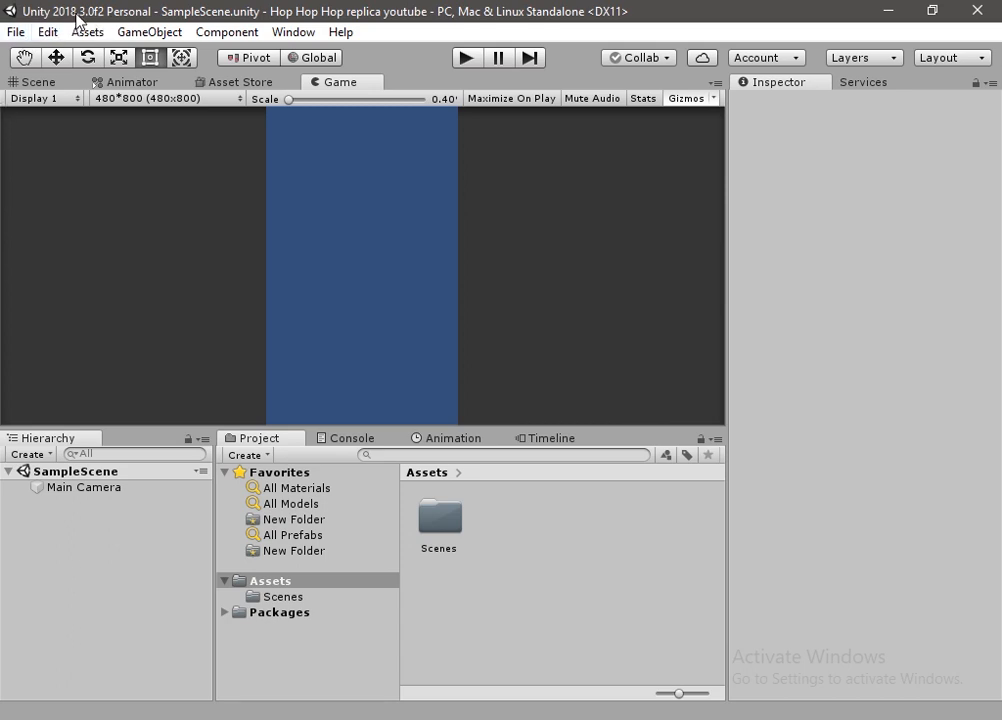
Create a folder named Asset inside Assets and import the four PNG images from the New folder directory into it
click(88, 32)
mouse_move(335, 125)
click(642, 22)
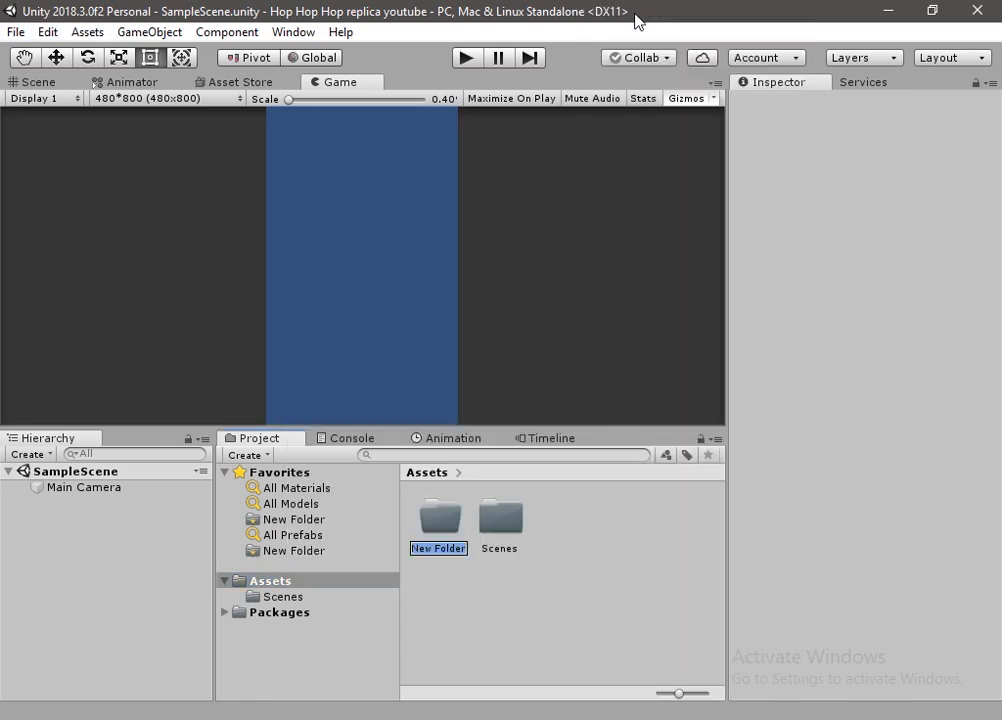
text(Asset)
drag(824, 416, 290, 598)
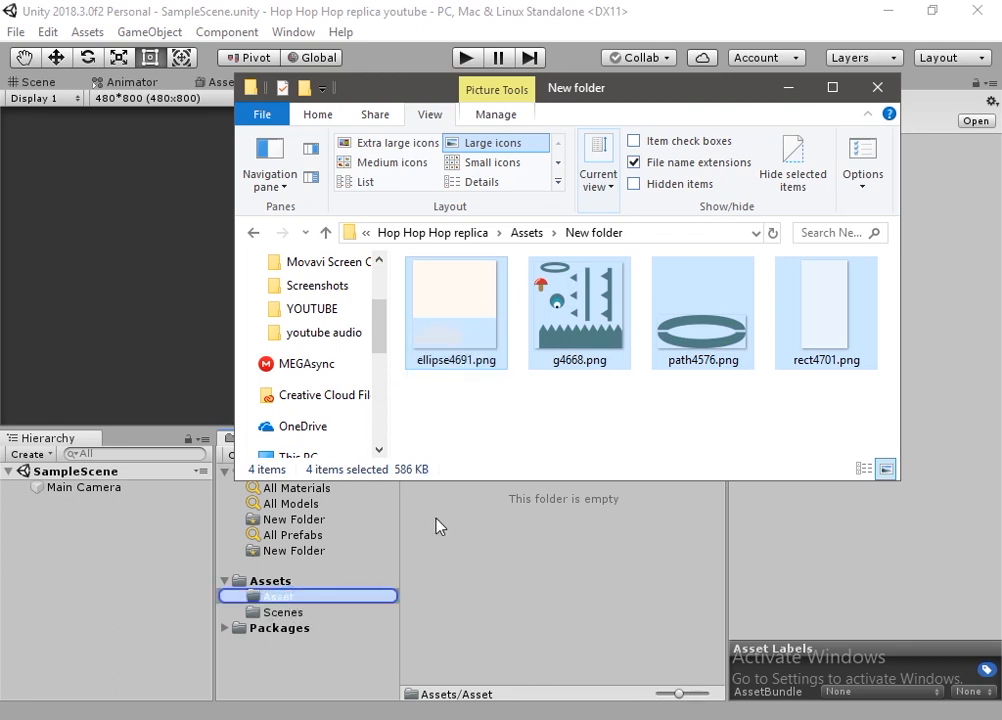
Set the g4668 texture's Sprite Mode to Multiple, apply the import settings and open it in the Sprite Editor
click(527, 522)
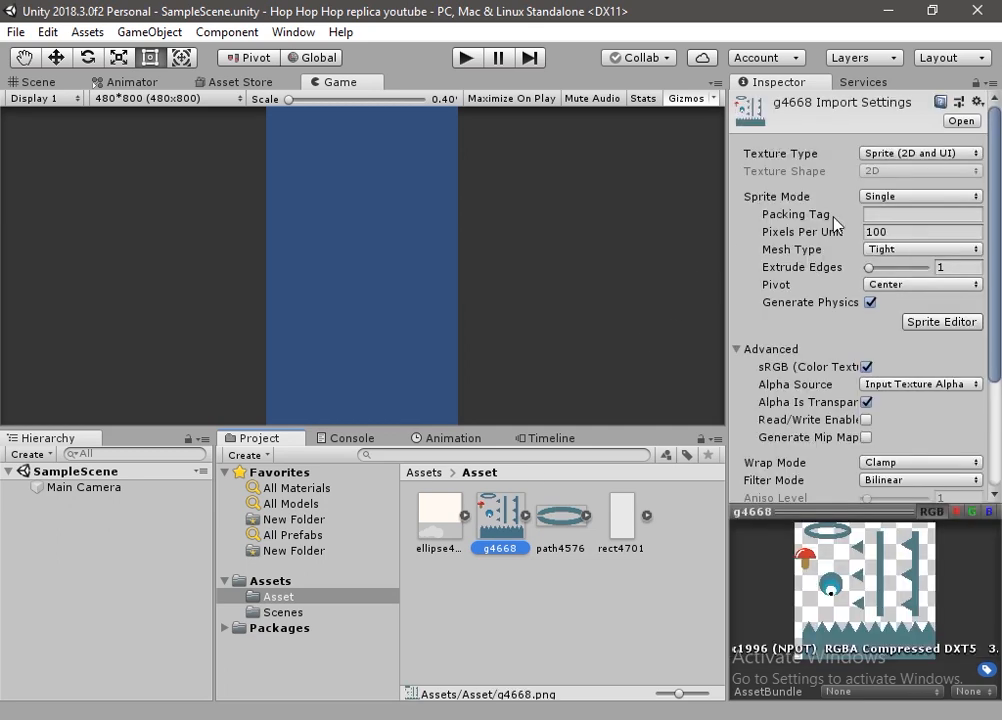
click(920, 155)
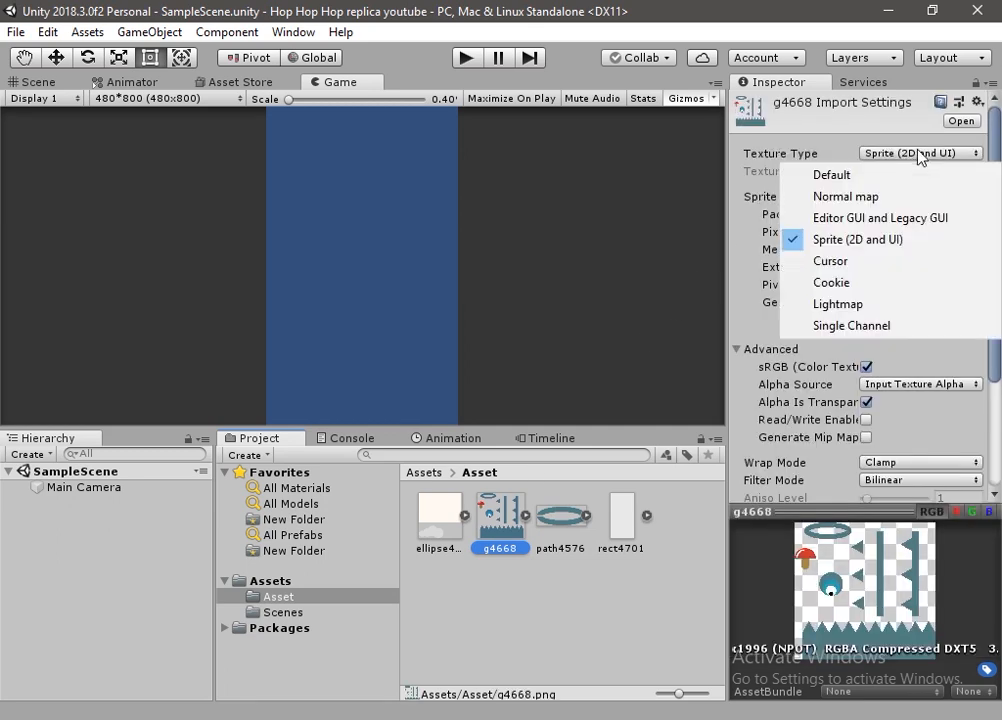
click(920, 155)
click(920, 197)
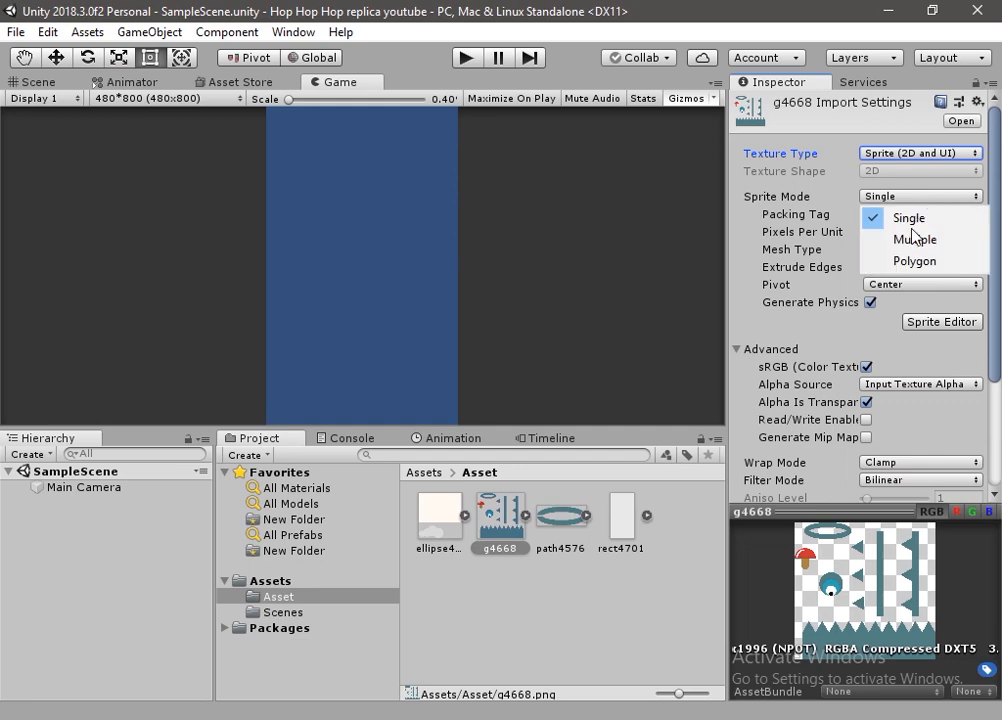
click(915, 240)
click(941, 304)
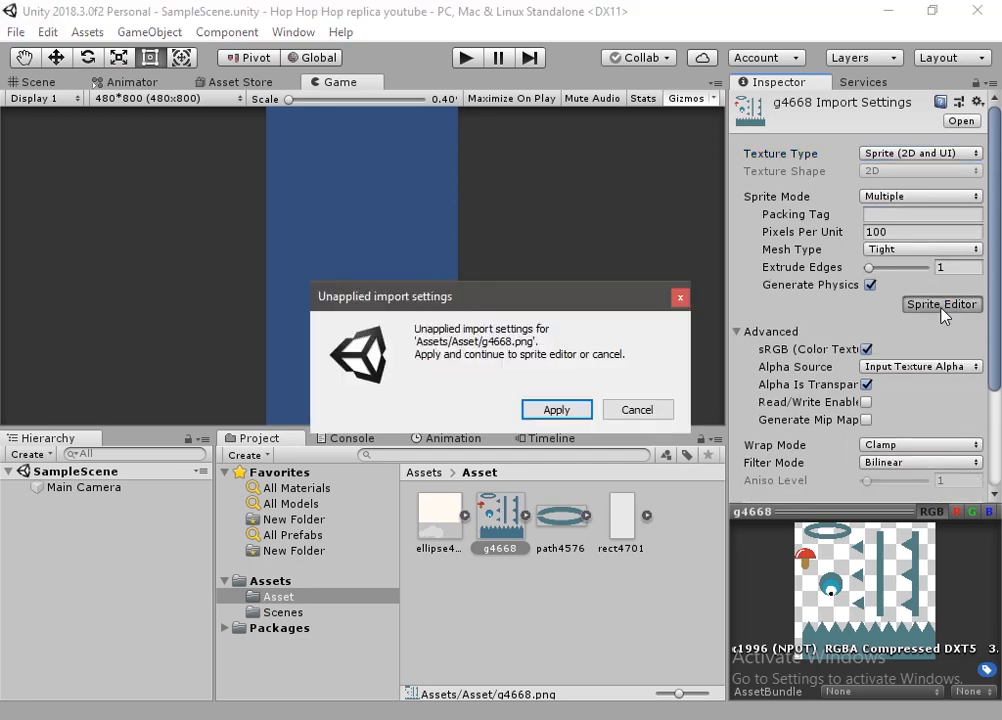
click(556, 410)
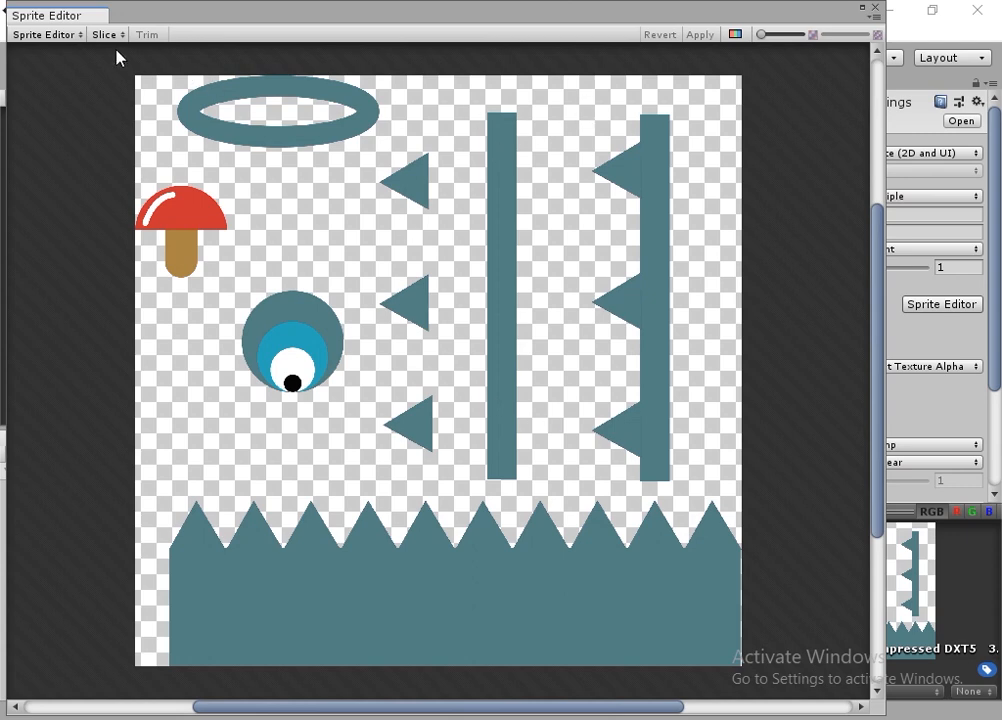
Slice the g4668 sheet using the Automatic type with a Center pivot, and narrow the ring's slice to fit the ring
click(106, 34)
click(281, 172)
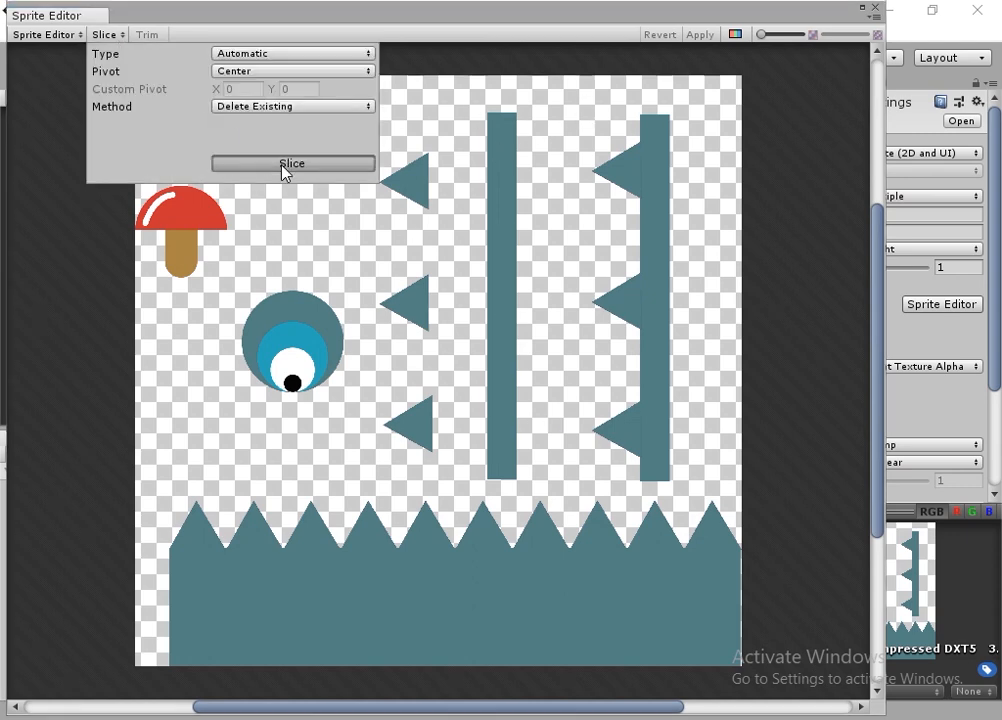
click(441, 113)
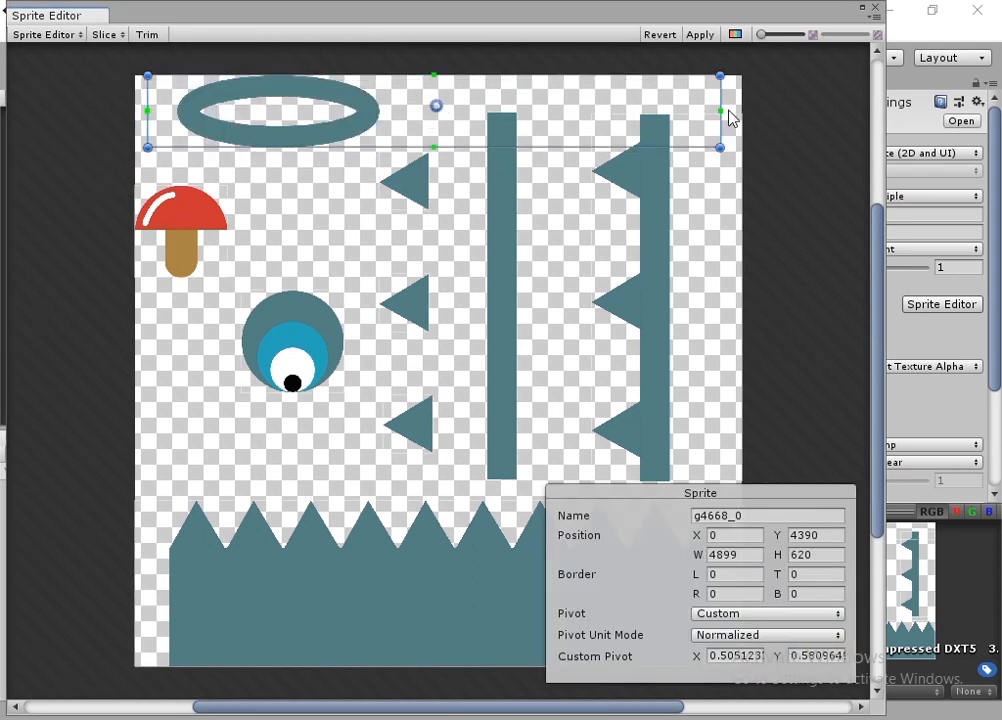
drag(728, 111, 397, 110)
Check the mushroom, eye, triangle and plain pillar slices, and narrow the spiked pillar's slice to a width of about 716
click(196, 208)
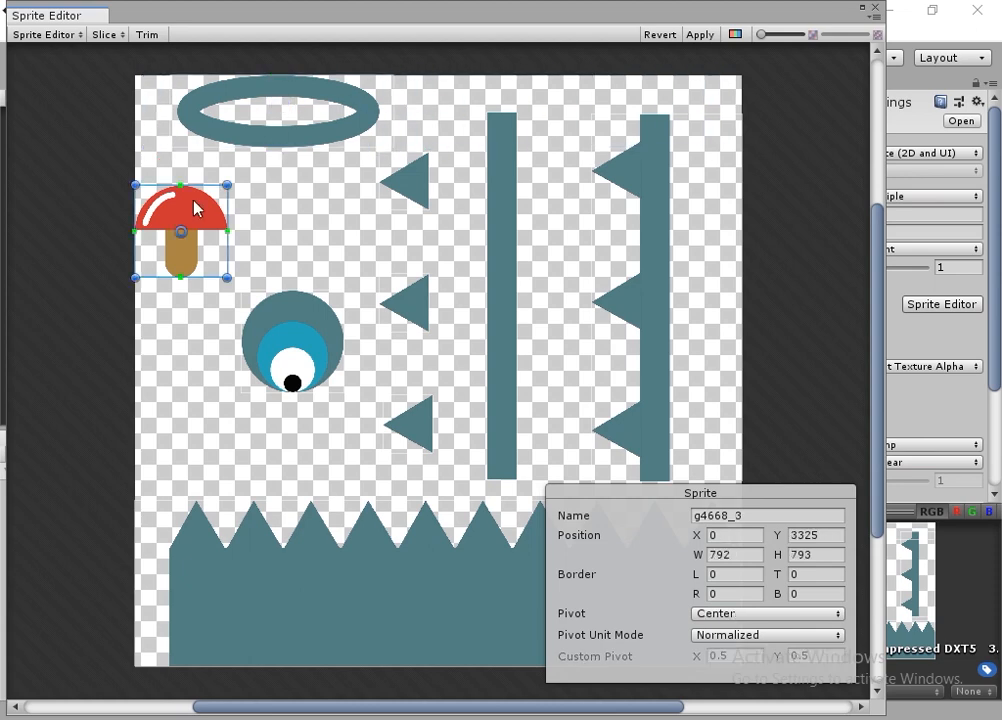
click(300, 330)
click(412, 418)
click(510, 370)
click(655, 335)
drag(740, 315, 671, 346)
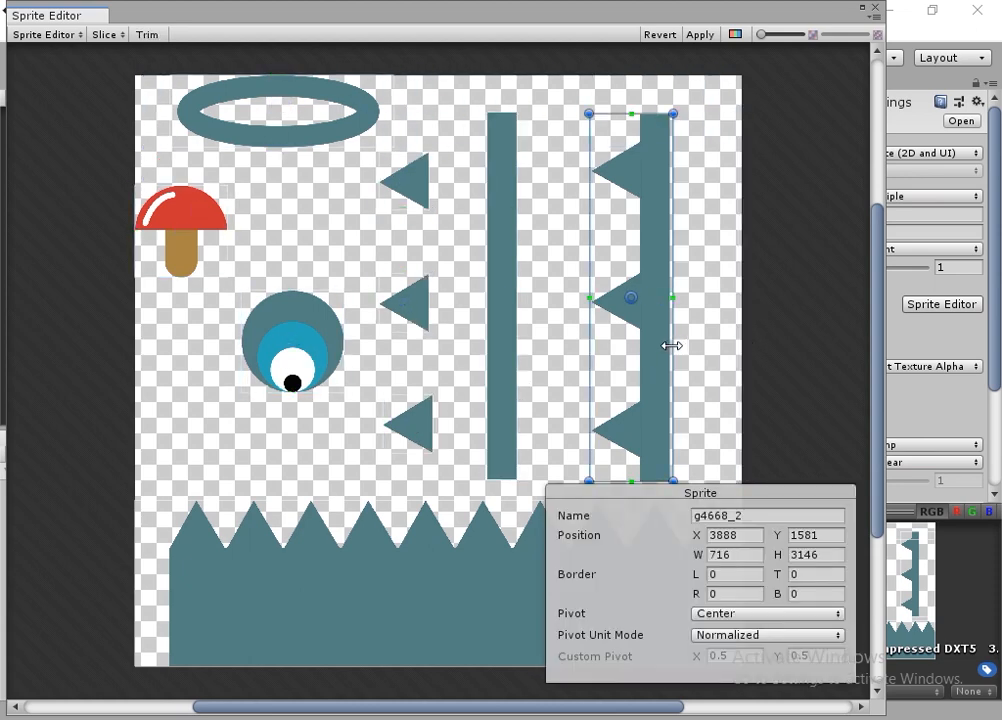
Trim the empty margin beside the spiked ground's slice so it starts at about X 296, and apply the slicing
click(225, 586)
drag(136, 583, 161, 583)
key(ctrl+z)
drag(138, 541, 171, 543)
drag(612, 708, 758, 703)
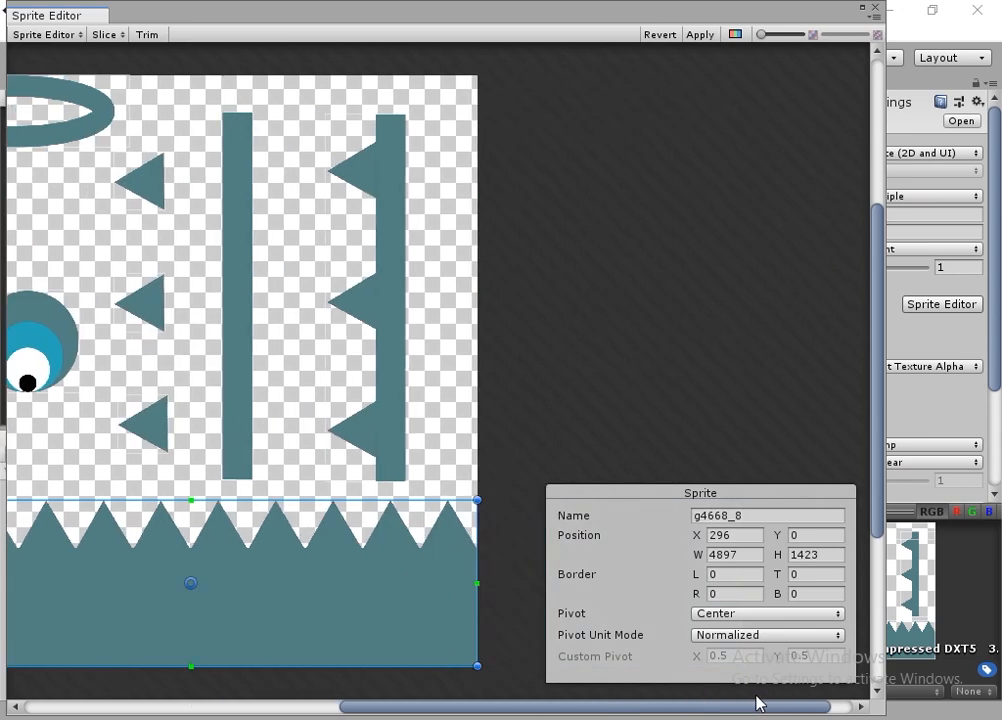
click(703, 35)
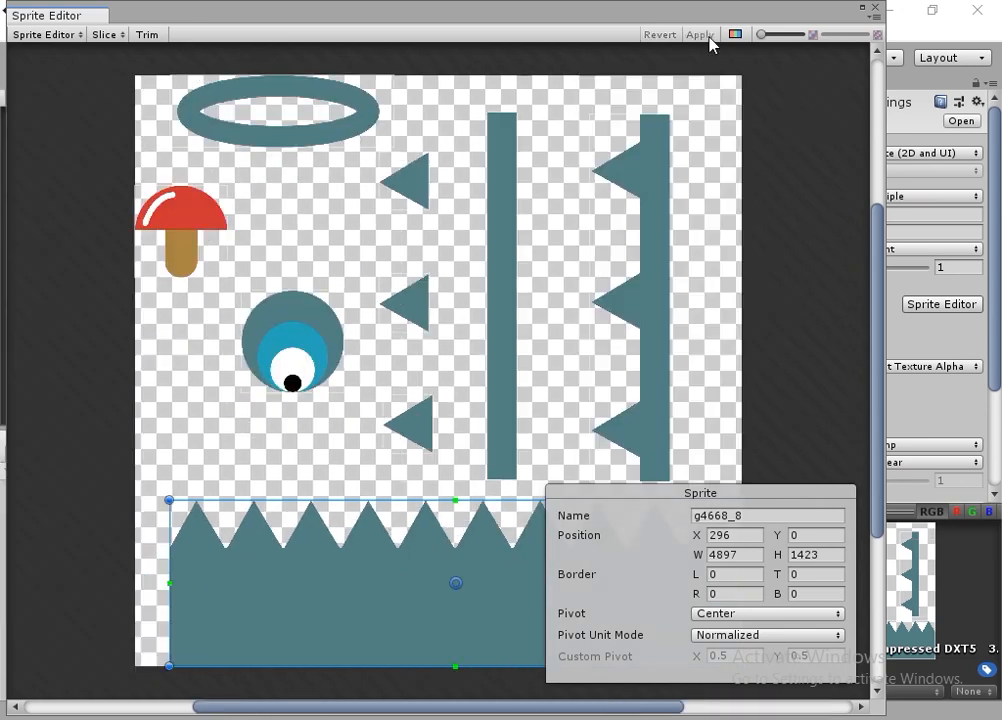
click(875, 7)
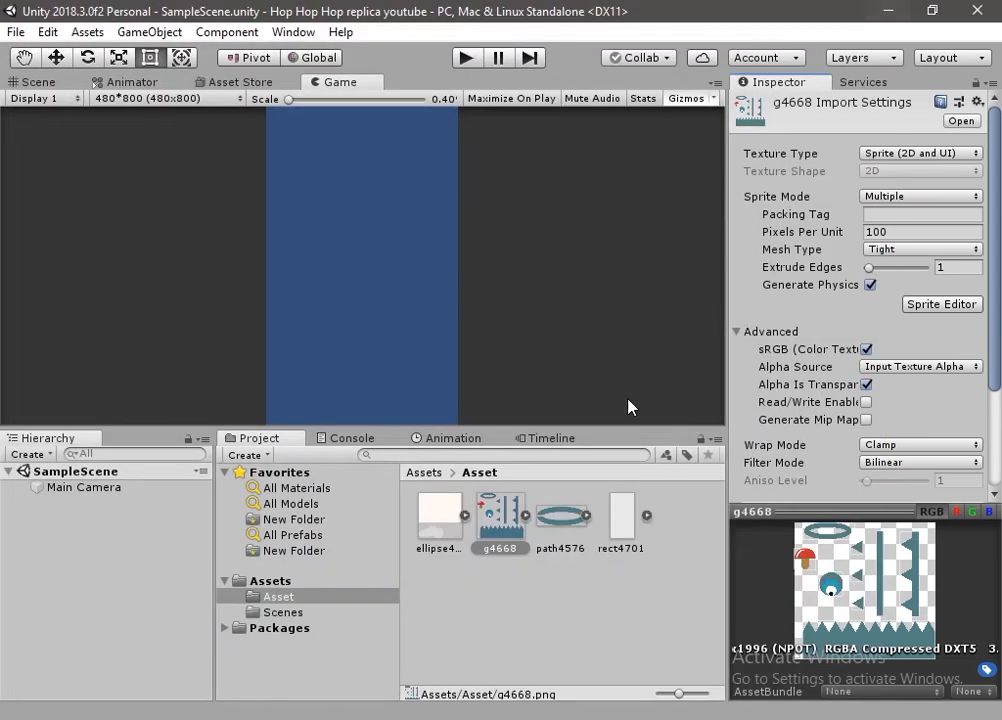
Set the path4576 texture's Sprite Mode to Multiple, apply the import settings and open it in the Sprite Editor
click(563, 517)
click(883, 152)
click(944, 230)
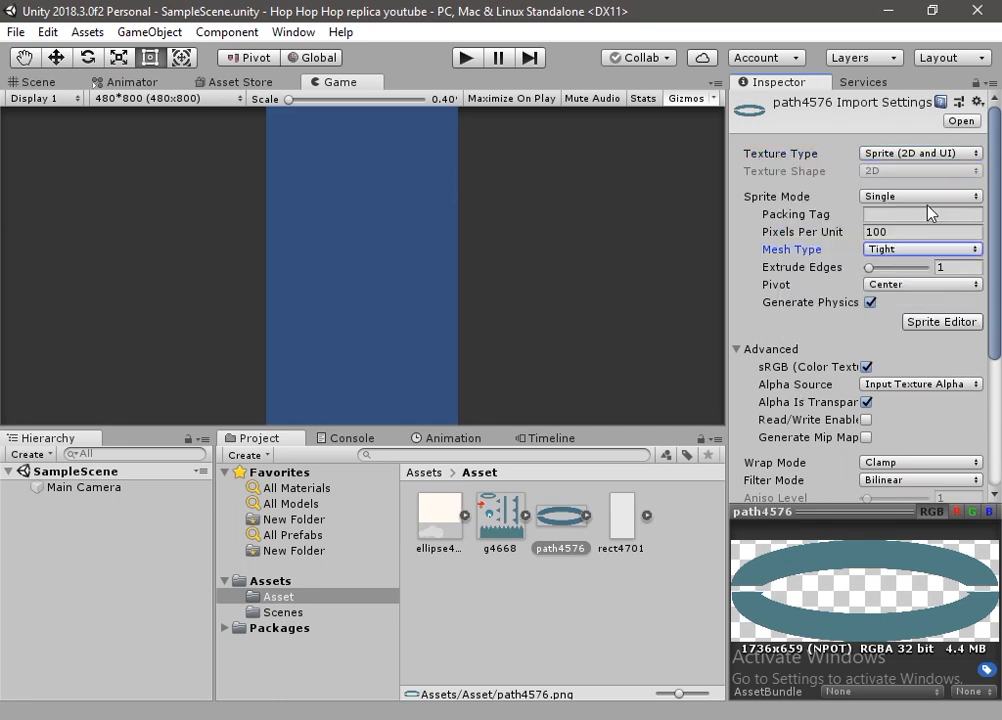
click(920, 196)
click(920, 214)
click(912, 303)
click(558, 410)
Slice path4576 automatically into its two half rings and apply the result
click(104, 40)
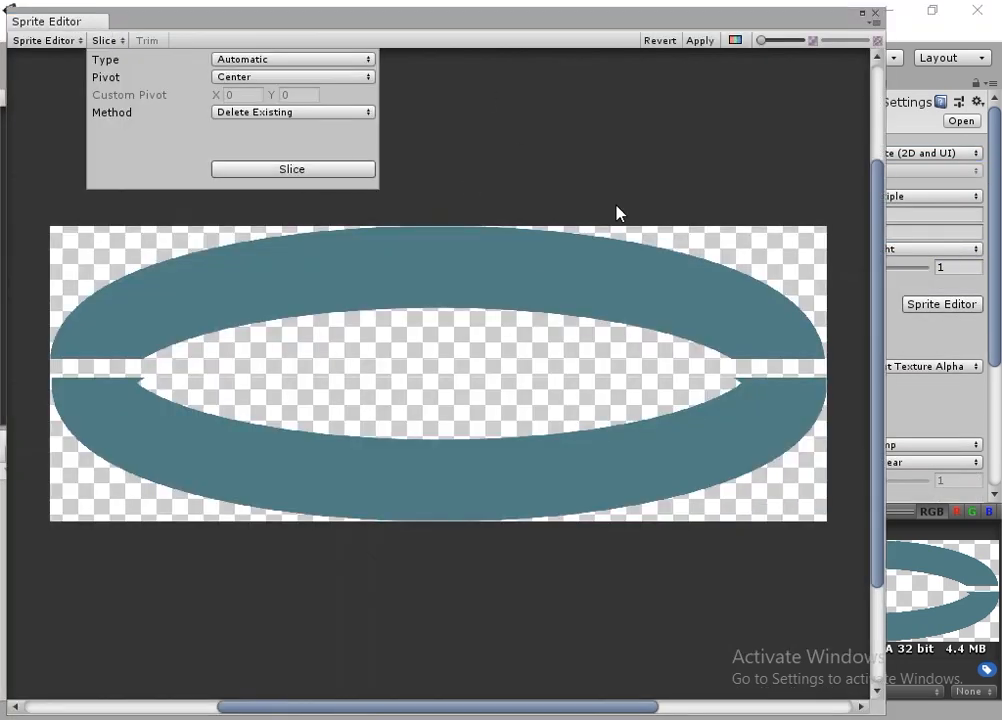
click(520, 285)
click(335, 458)
click(706, 43)
click(875, 12)
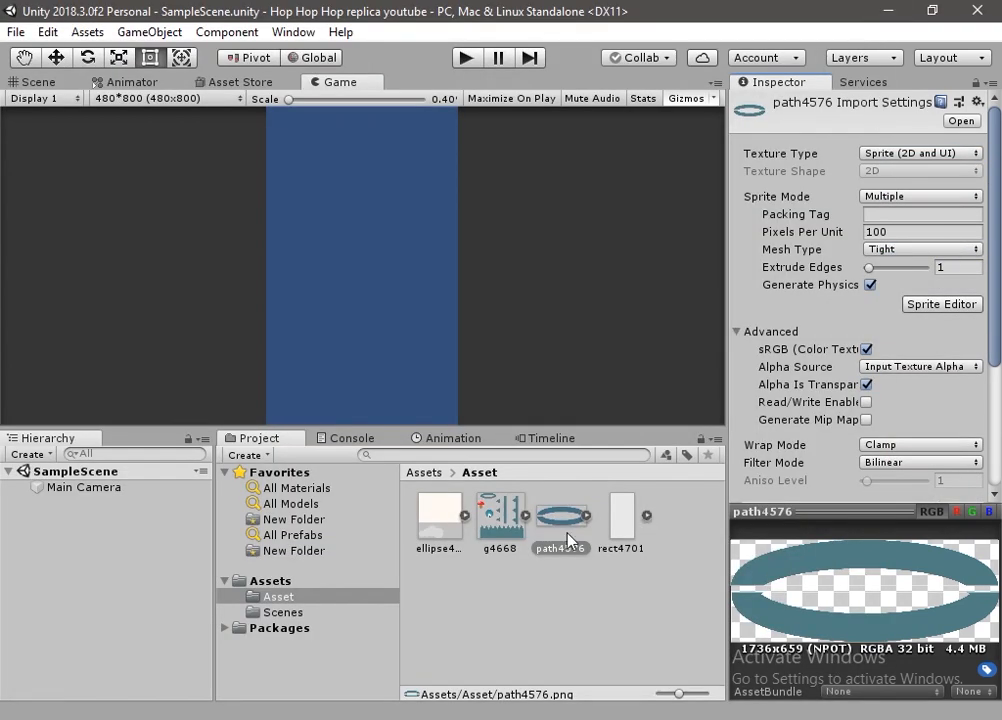
Set the ellipse4691 texture's Sprite Mode to Multiple, apply the import settings and slice it in the Sprite Editor
click(440, 515)
click(920, 196)
click(905, 239)
click(941, 303)
click(557, 409)
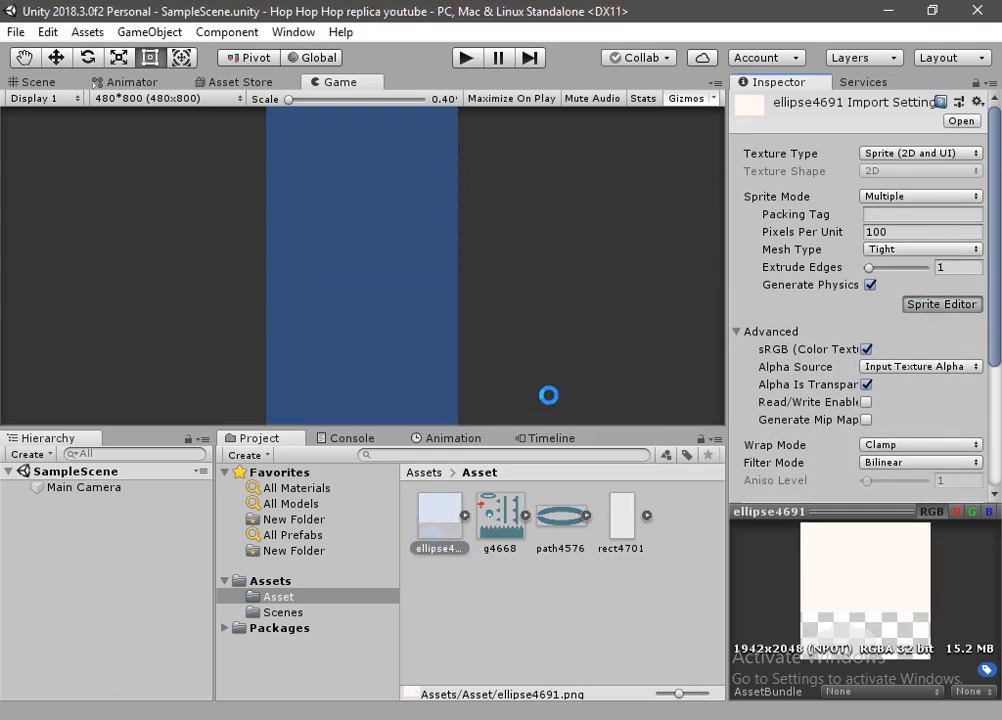
click(106, 36)
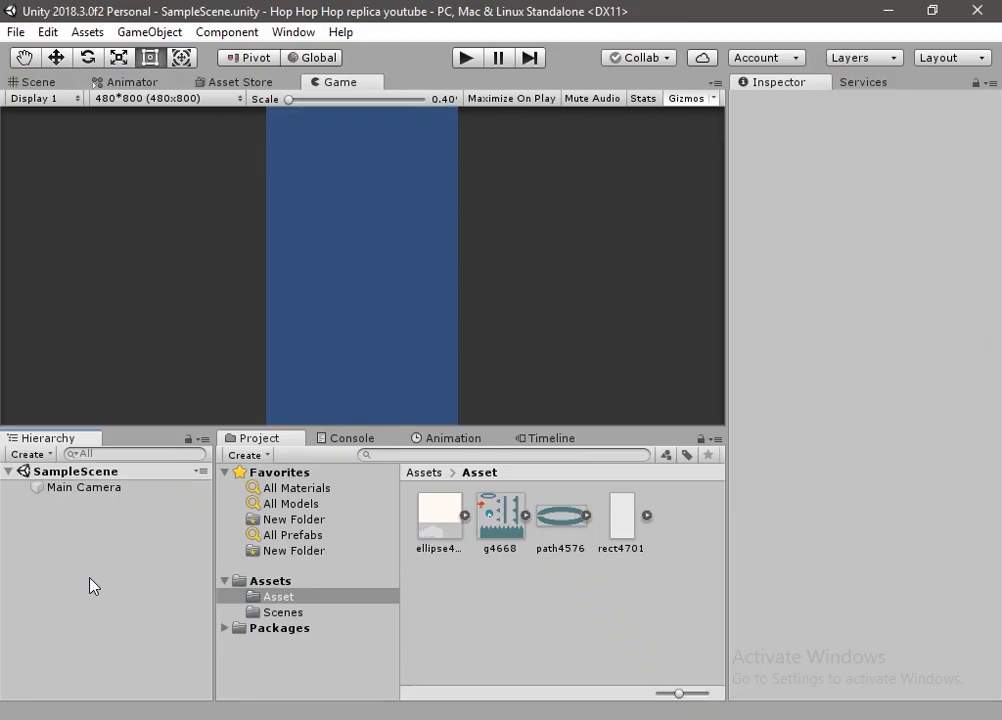
Create an empty game object in SampleScene and name it Player
right_click(90, 578)
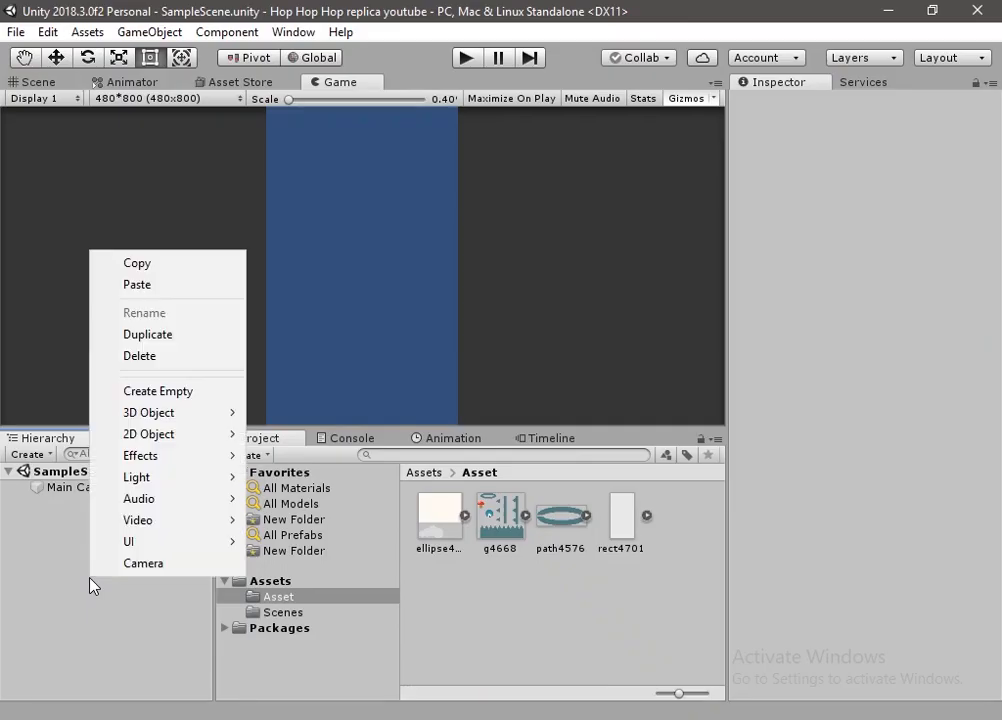
click(150, 391)
text(Player)
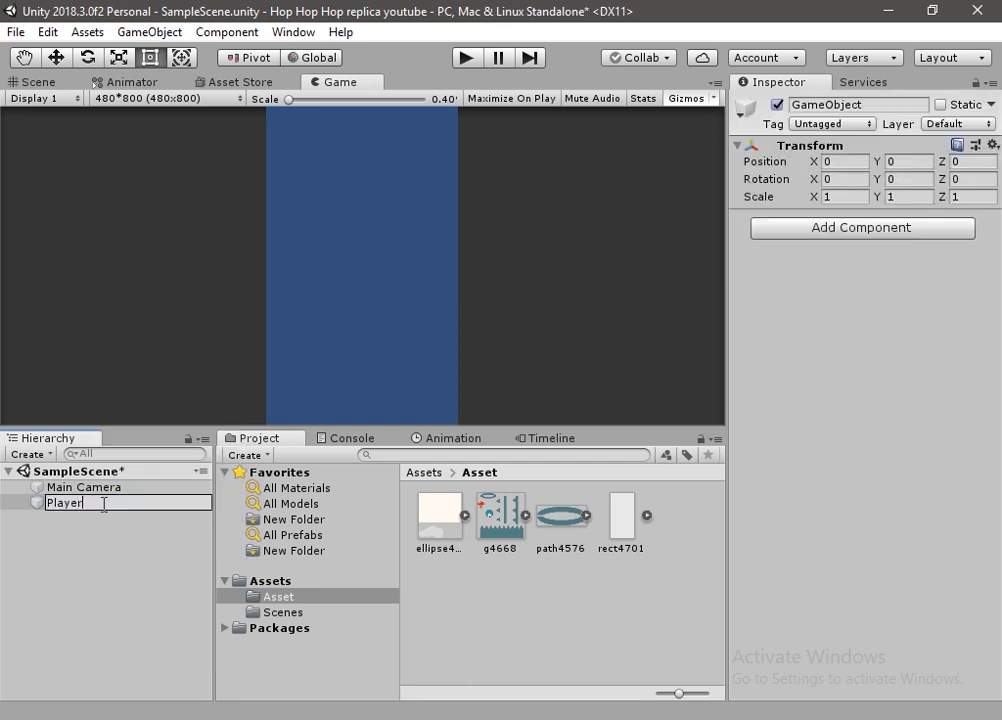
key(Return)
Add a 2D sprite as a child of Player and assign it the blue eye sprite g4668_5
right_click(101, 507)
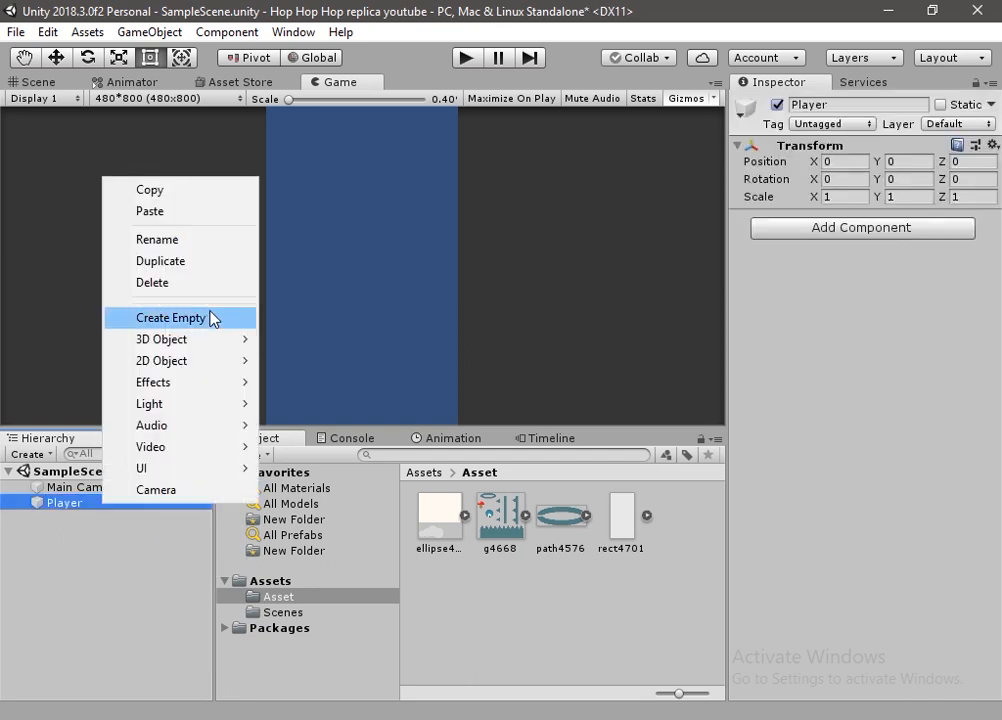
mouse_move(208, 361)
click(313, 362)
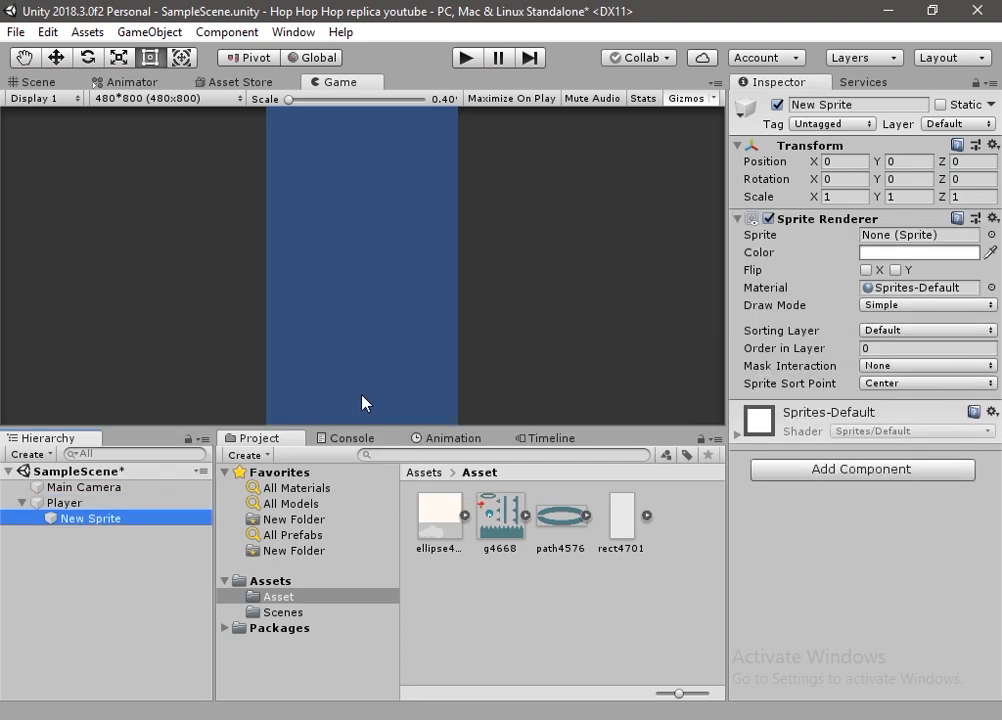
click(525, 516)
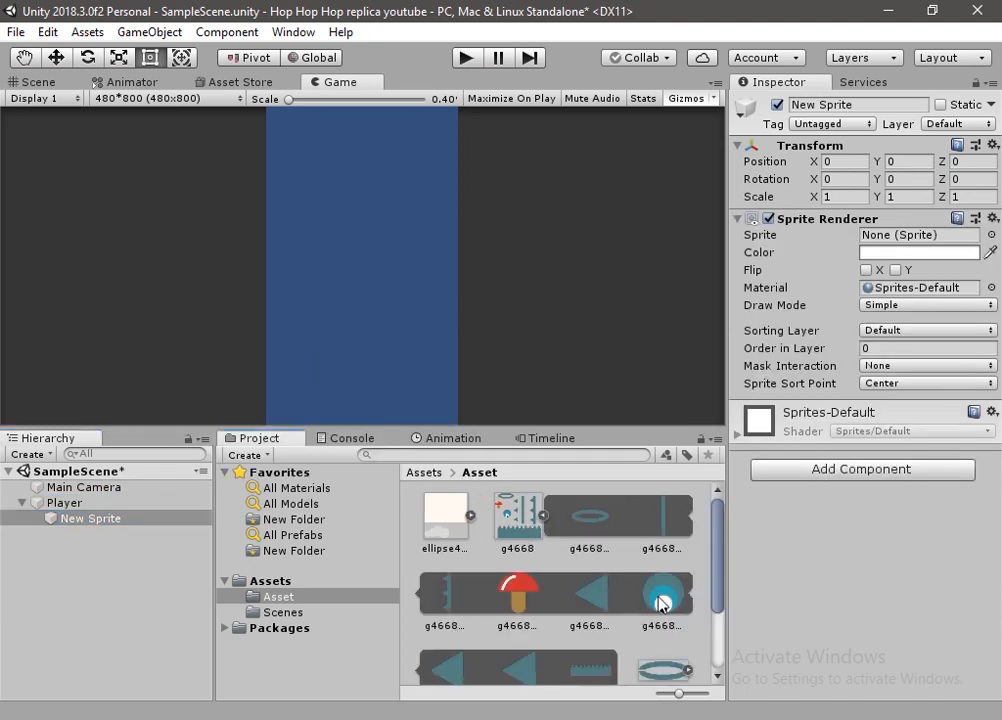
drag(662, 598, 920, 248)
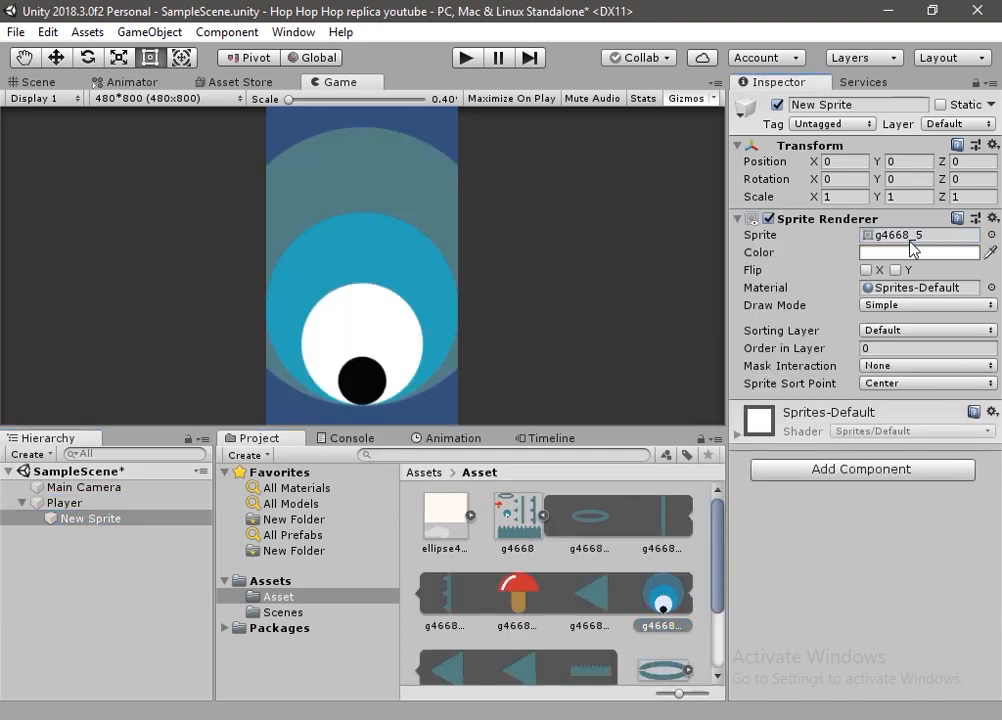
Set the child sprite's X and Y scale to 0.1
click(850, 197)
text(0.1)
key(Tab)
text(.1)
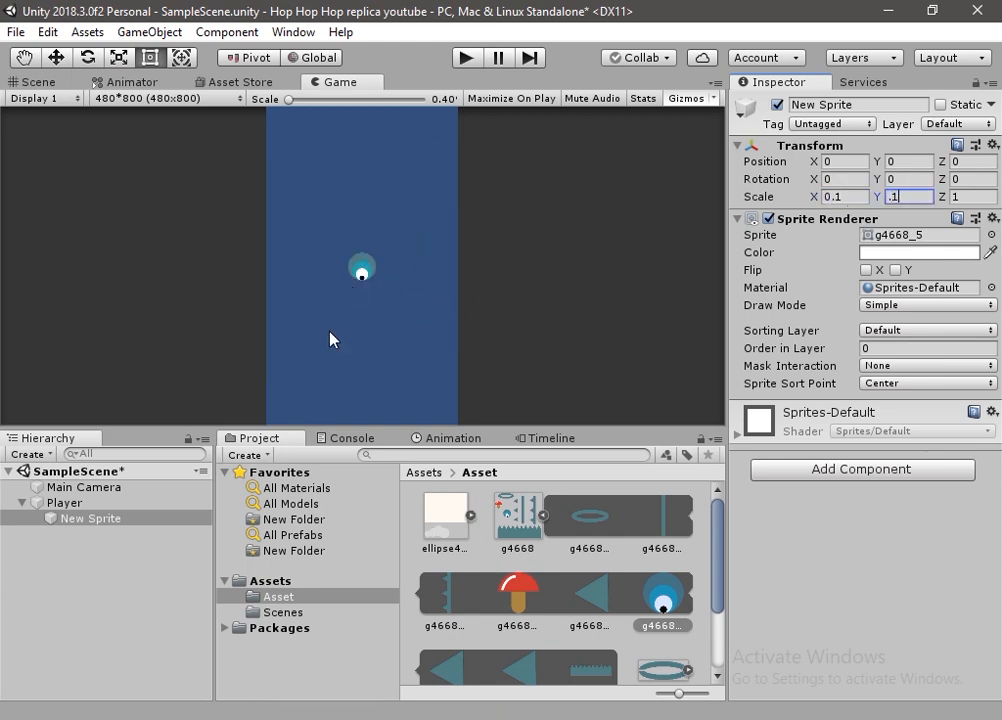
Add a Circle Collider 2D to Player and set its radius to 0.4
click(122, 504)
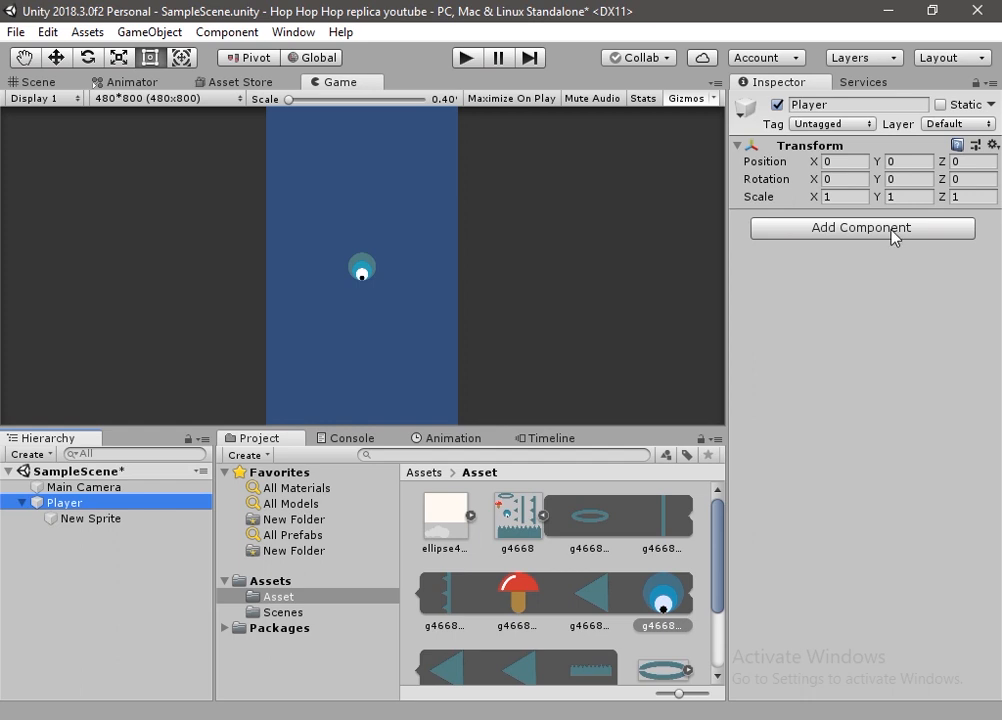
click(893, 230)
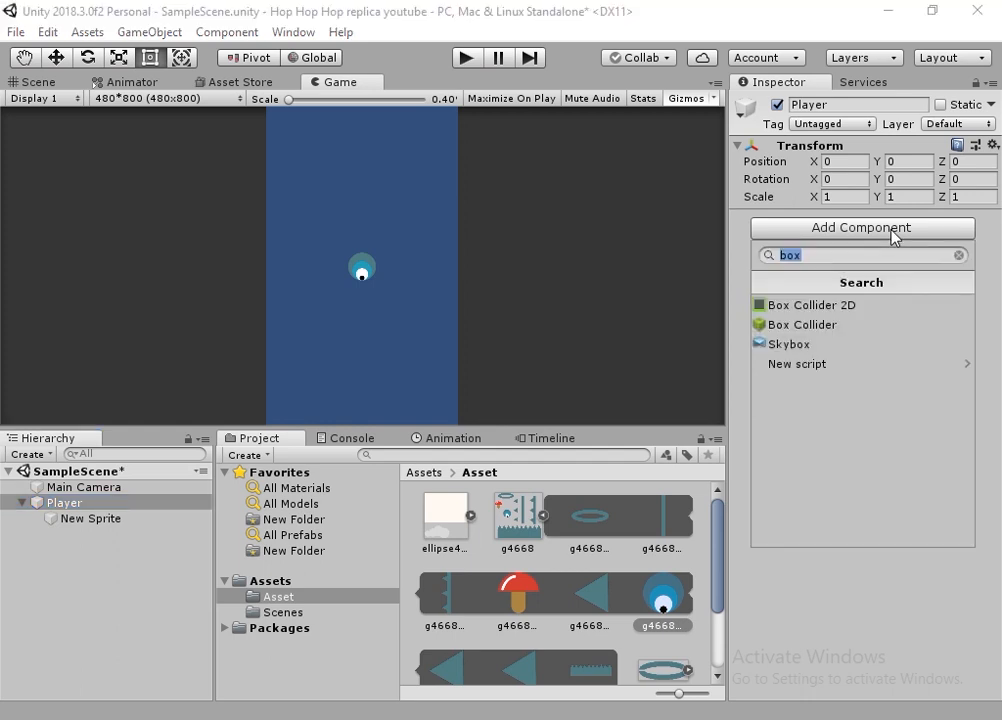
text(cir)
key(Return)
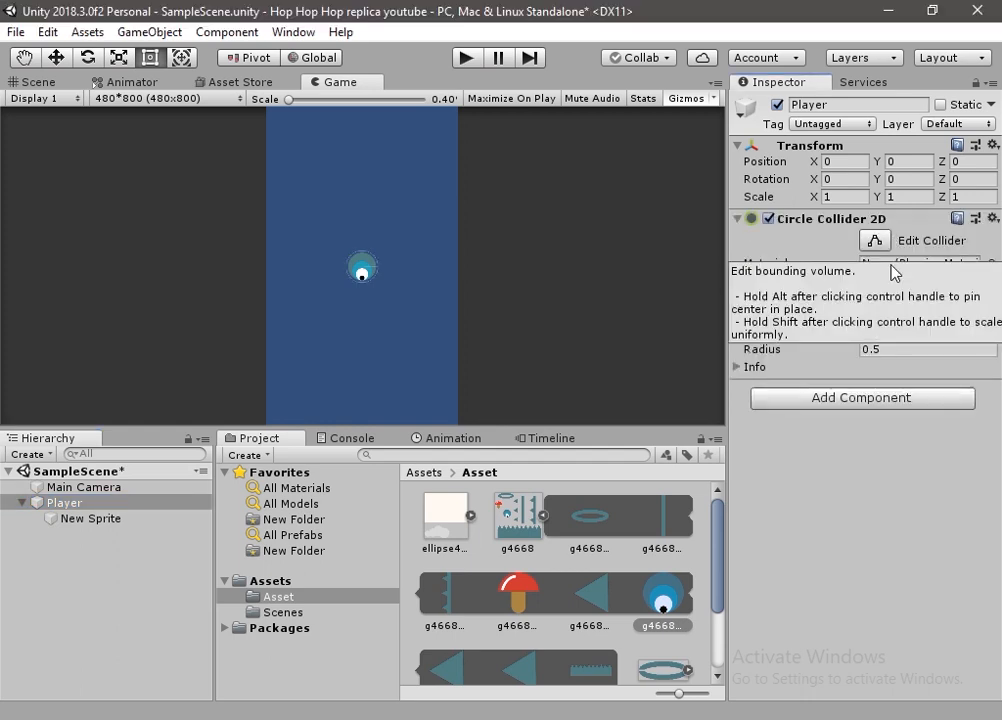
click(897, 349)
text(0.4)
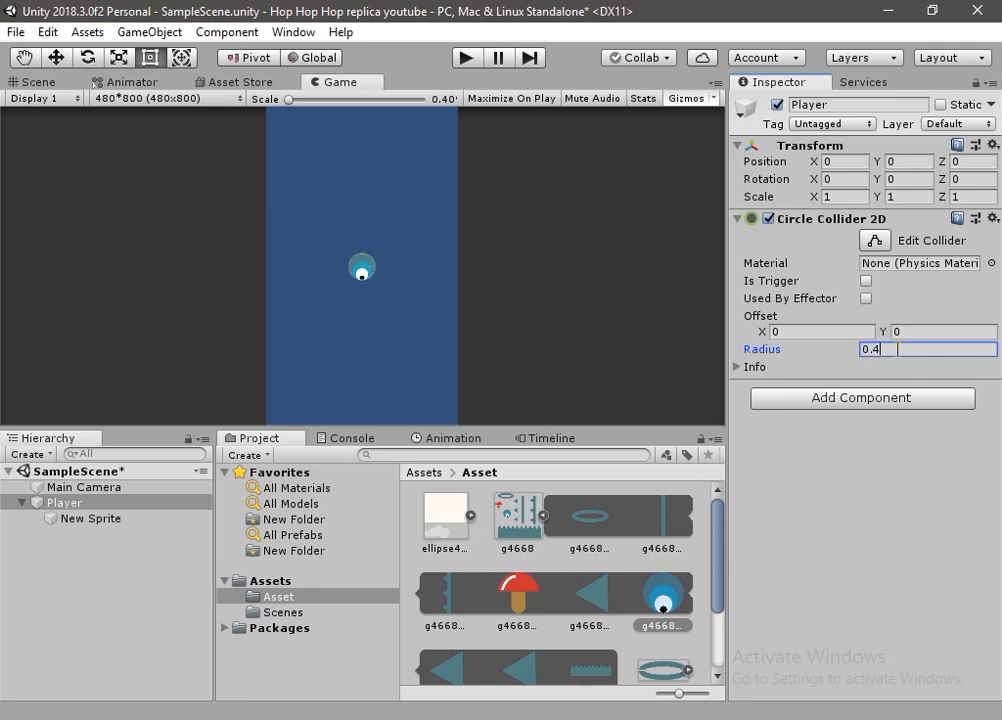
Switch to the Scene view and add a Rigidbody 2D component to Player
click(38, 82)
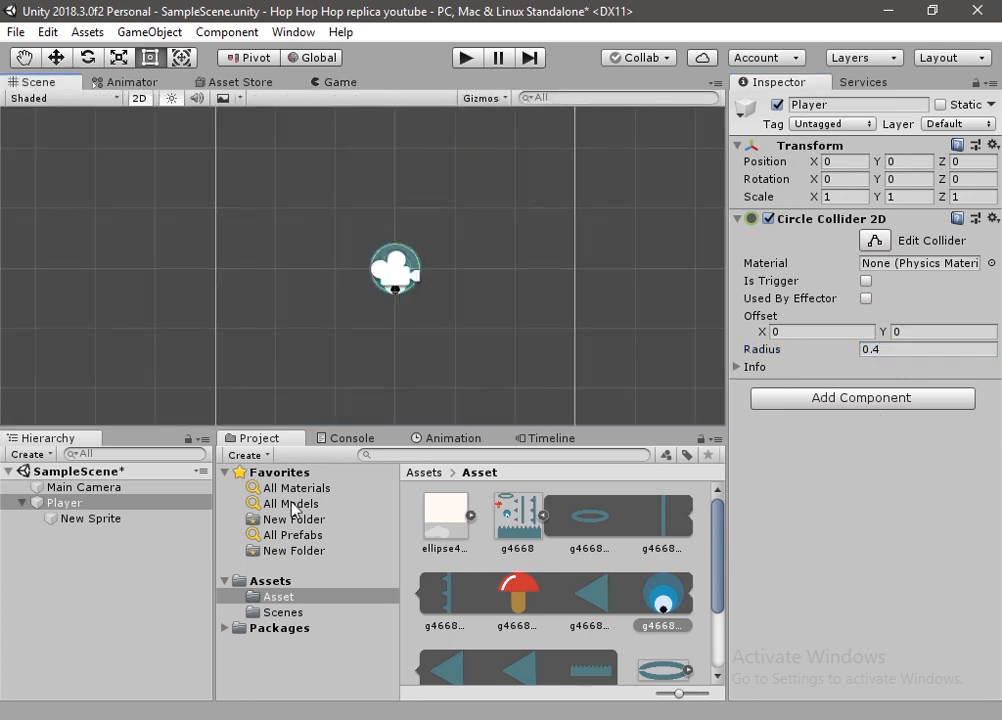
click(843, 398)
text(rig)
key(Down)
key(Return)
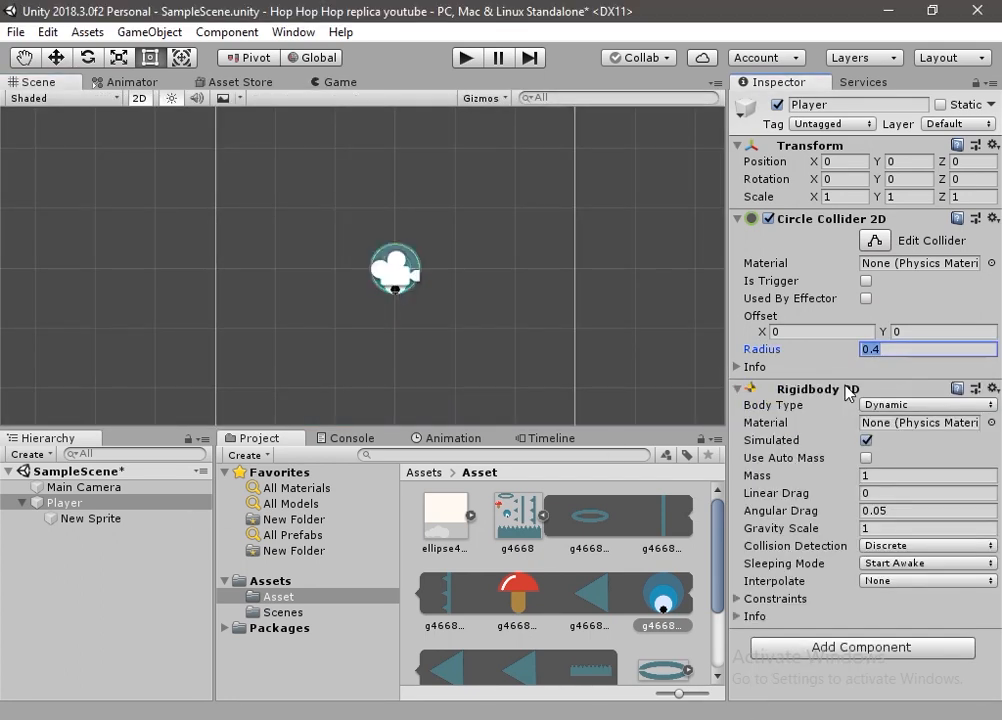
Set Player's Rigidbody 2D collision detection to Continuous and its interpolation to Interpolate, and collapse Player in the scene tree
click(940, 546)
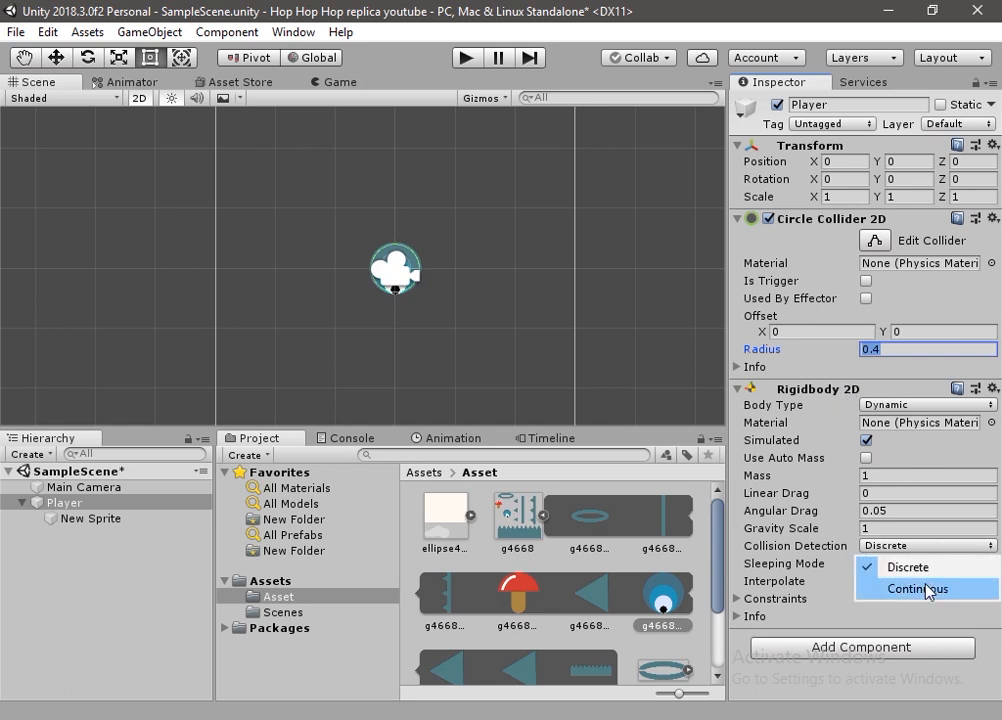
click(932, 588)
click(933, 581)
click(906, 620)
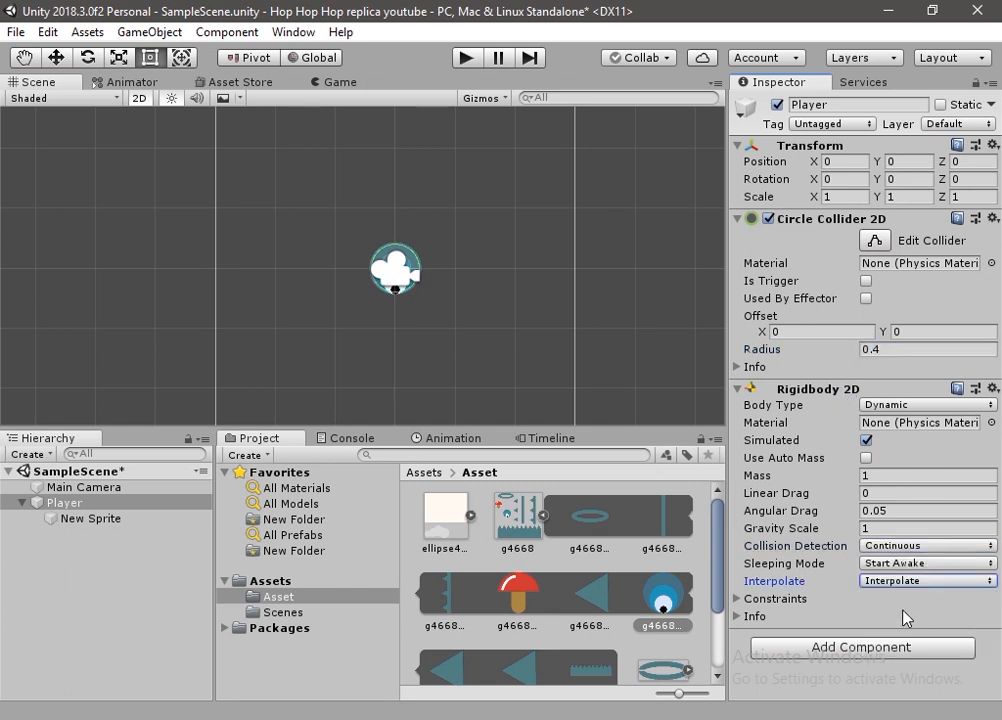
click(22, 503)
click(98, 556)
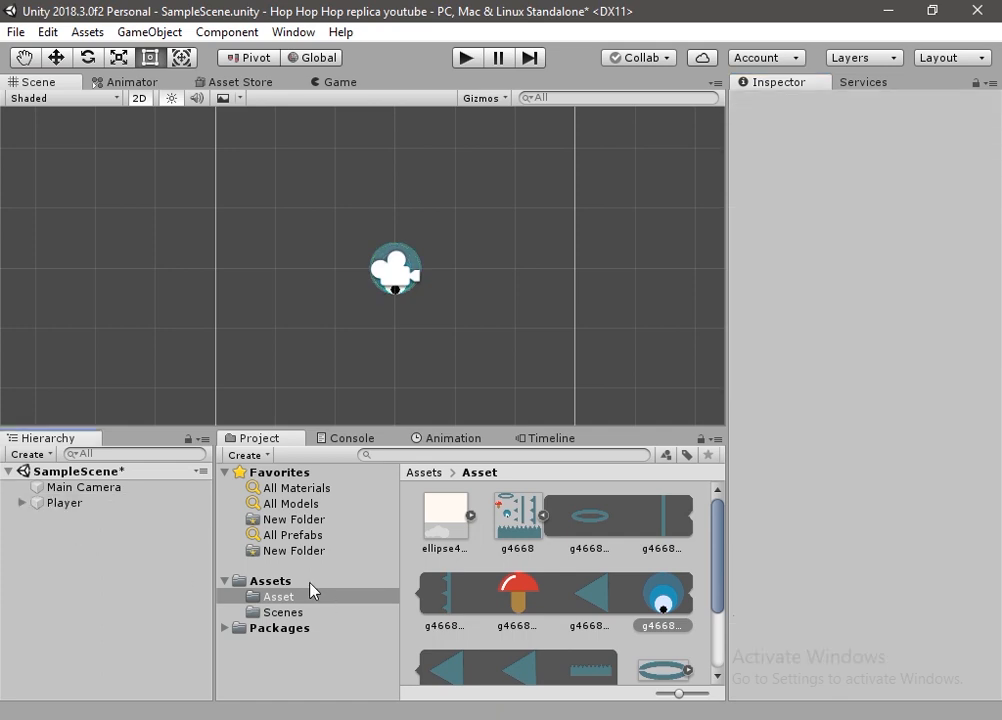
Create a new folder named Script inside the Assets folder
click(308, 581)
right_click(308, 584)
mouse_move(409, 127)
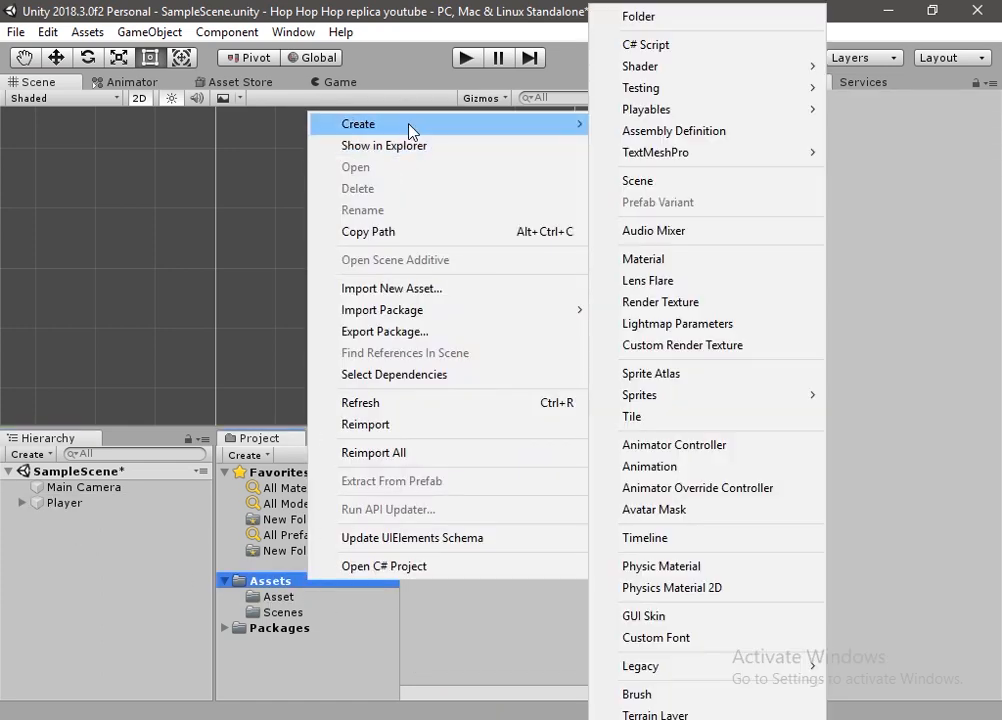
click(687, 18)
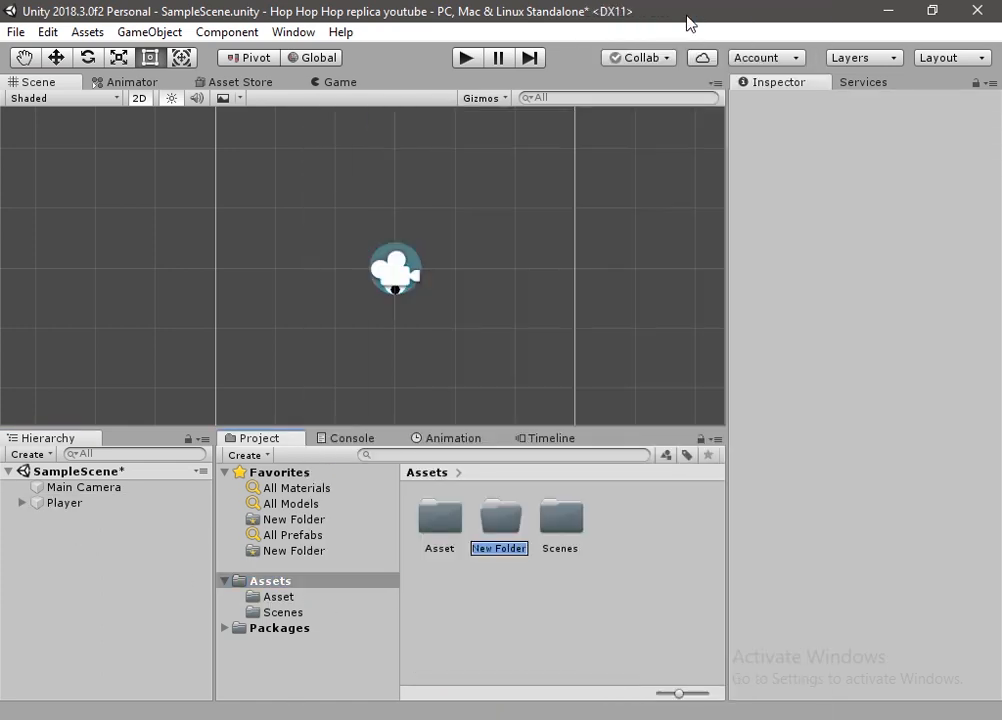
text(Script)
key(Return)
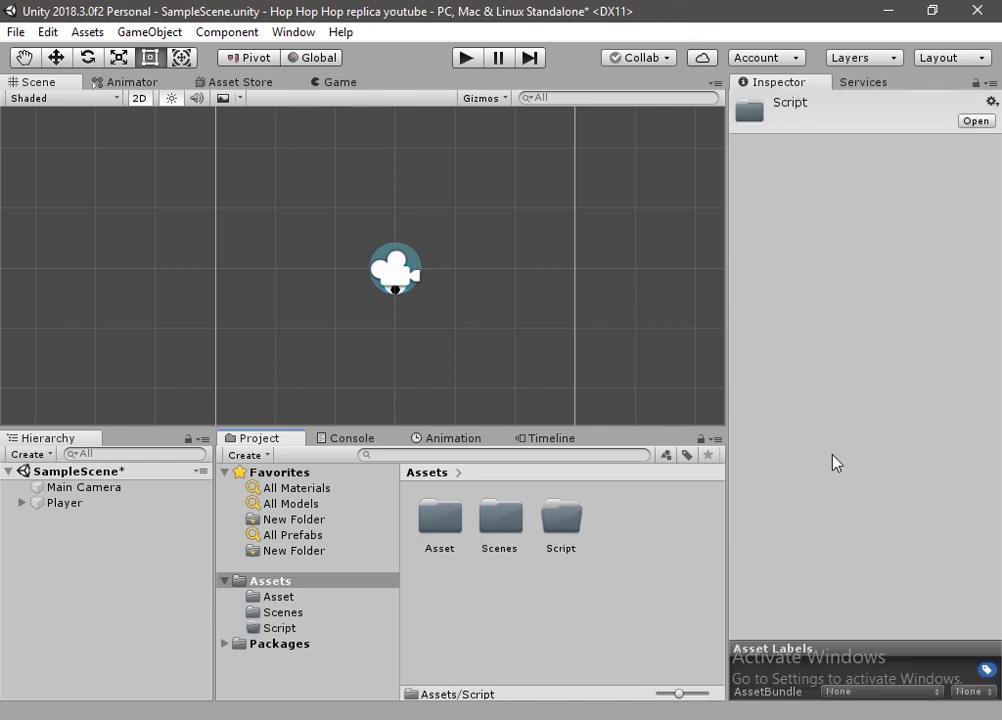
Create a C# script named Player in the Script folder and open it in Visual Studio
double_click(570, 521)
right_click(519, 617)
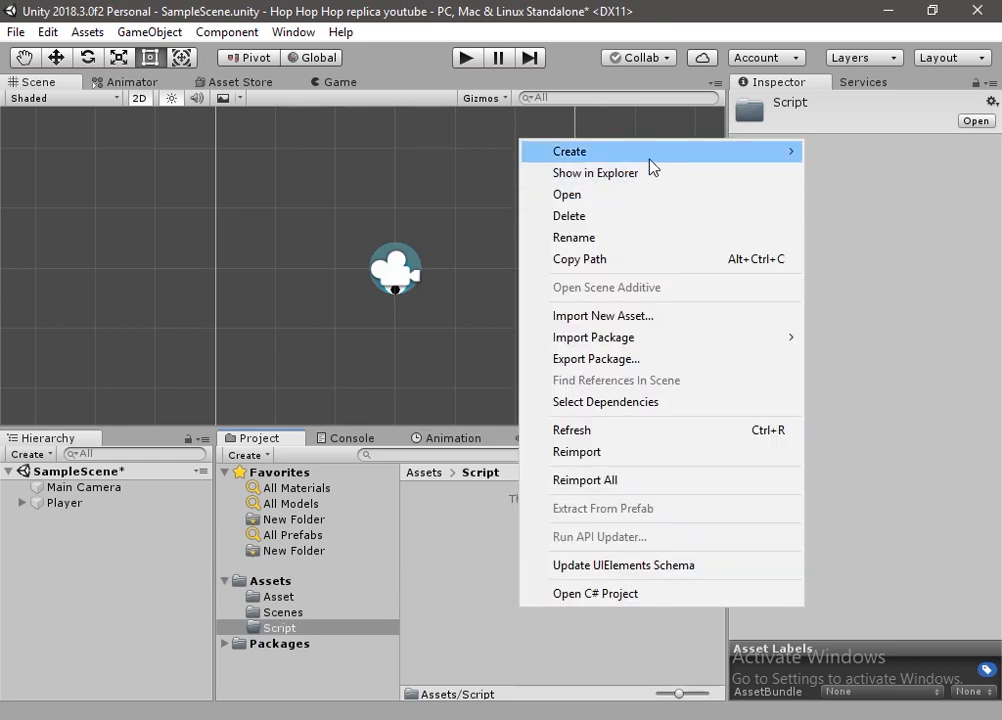
mouse_move(651, 163)
click(458, 45)
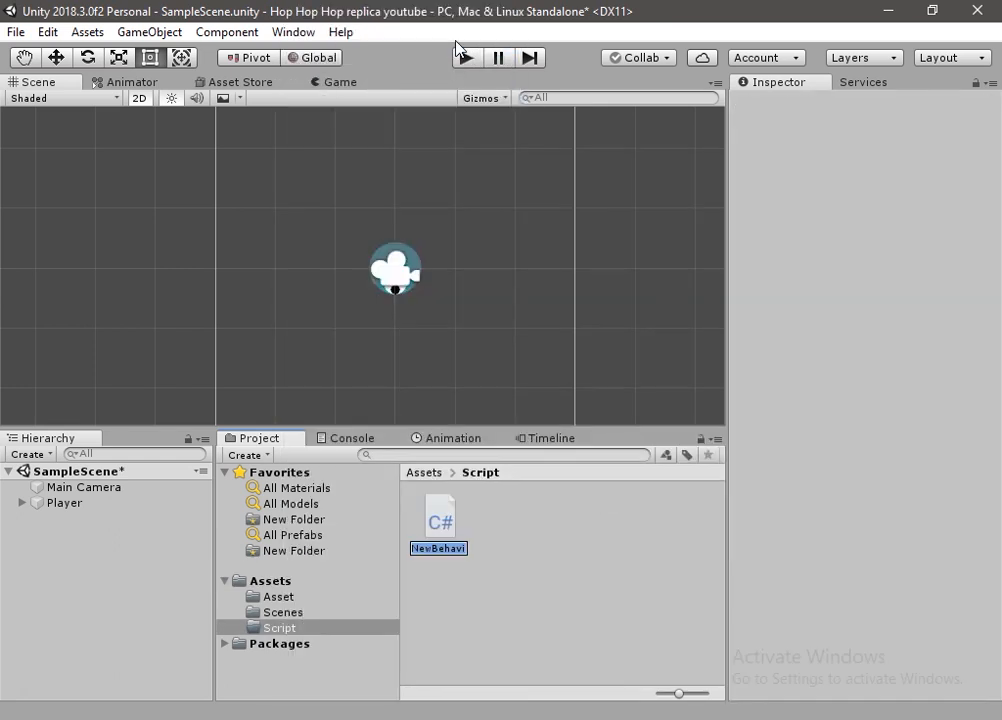
text(Player)
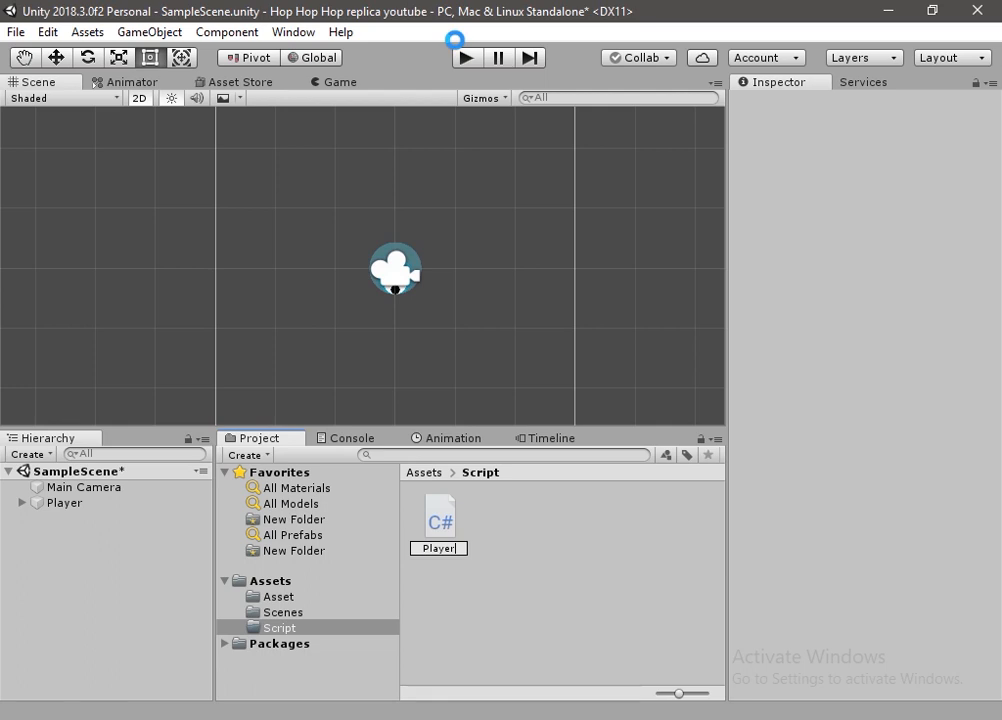
key(Return)
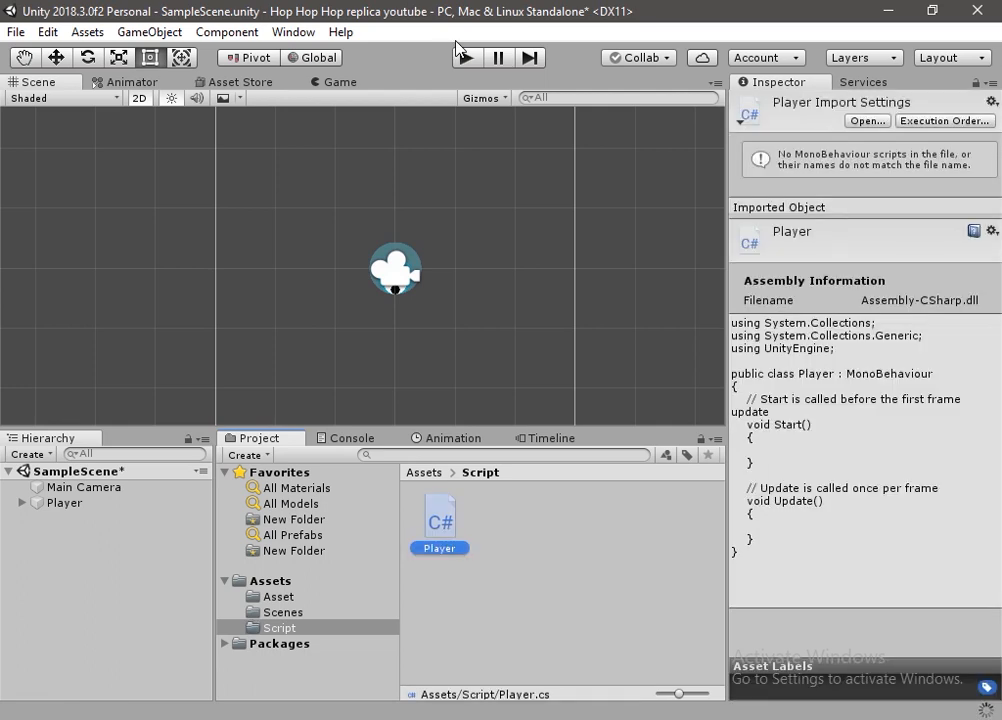
double_click(440, 520)
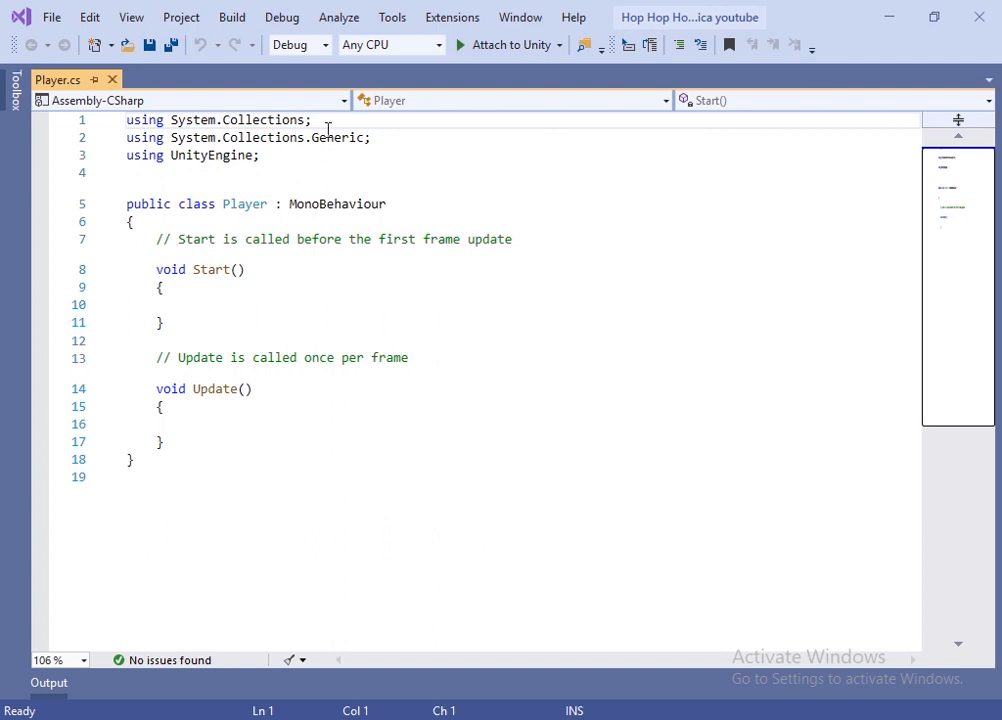
Remove the System.Collections and System.Collections.Generic using directives from the Player script
click(371, 137)
shift+click(120, 119)
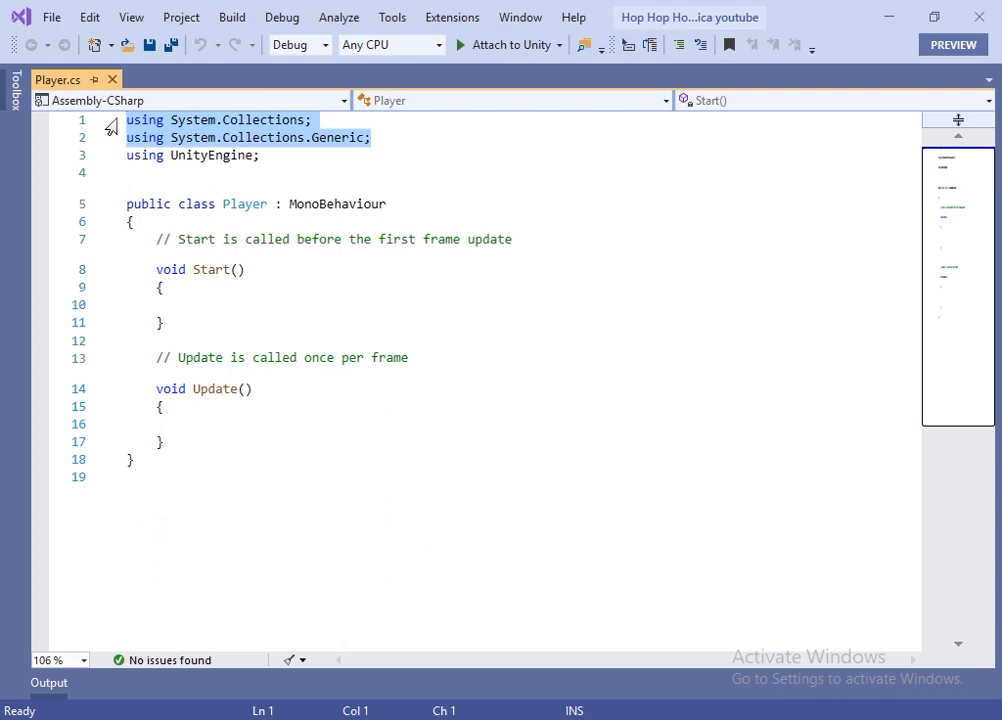
key(Delete)
Declare public Vector2 jumpDirection, public int jumpForce, Rigidbody2D rgbd, Vector2 currentSpeed, public Vector2 maxSpeed and public bool takePlayerInput at the start of the Player class
click(326, 212)
text(public Vector2 jumpDirection;)
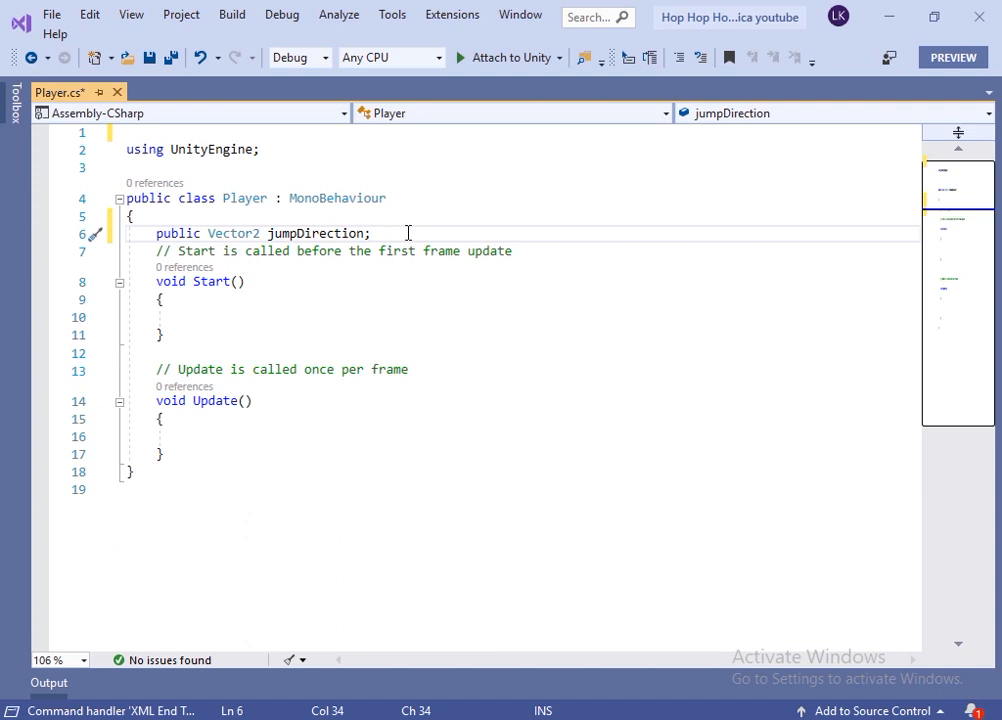
drag(372, 233, 267, 233)
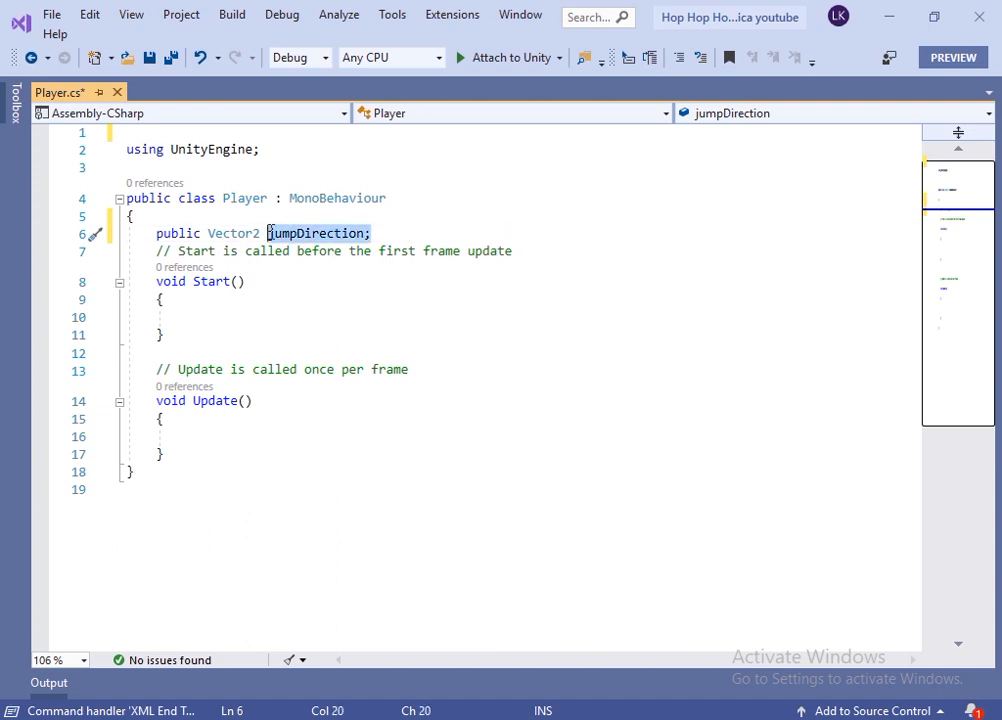
click(405, 233)
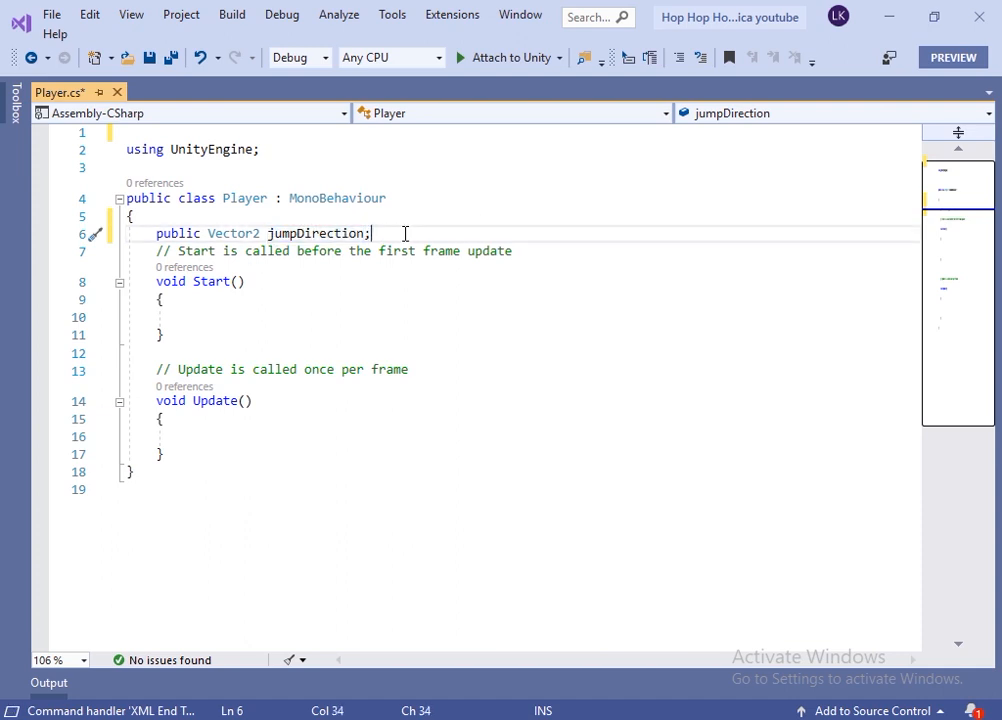
key(Return)
text(public int jumpForce; Rigidbody2D rgbd; Vector2 currentSpeed; public Vector2 maxSpeed; public bool takePlayerInput;)
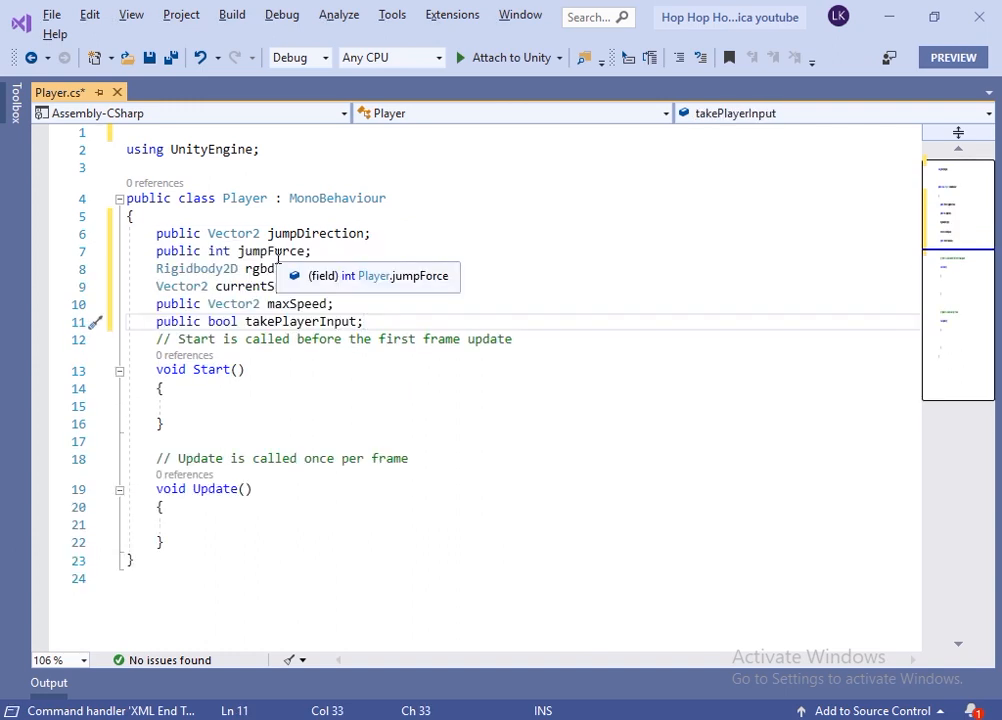
double_click(268, 252)
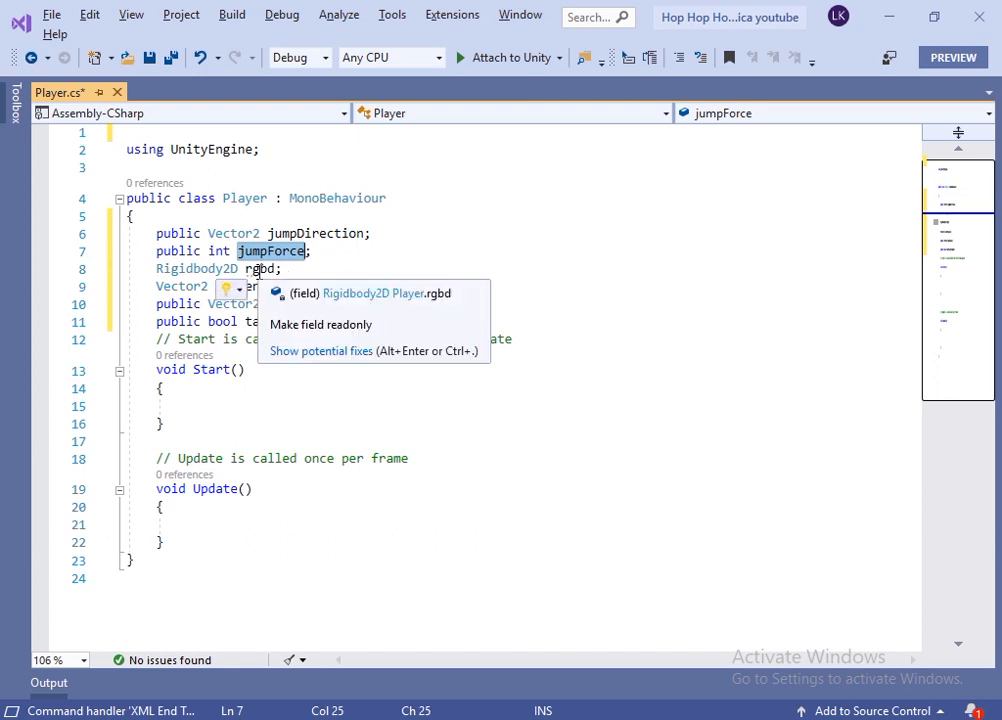
drag(216, 286, 309, 287)
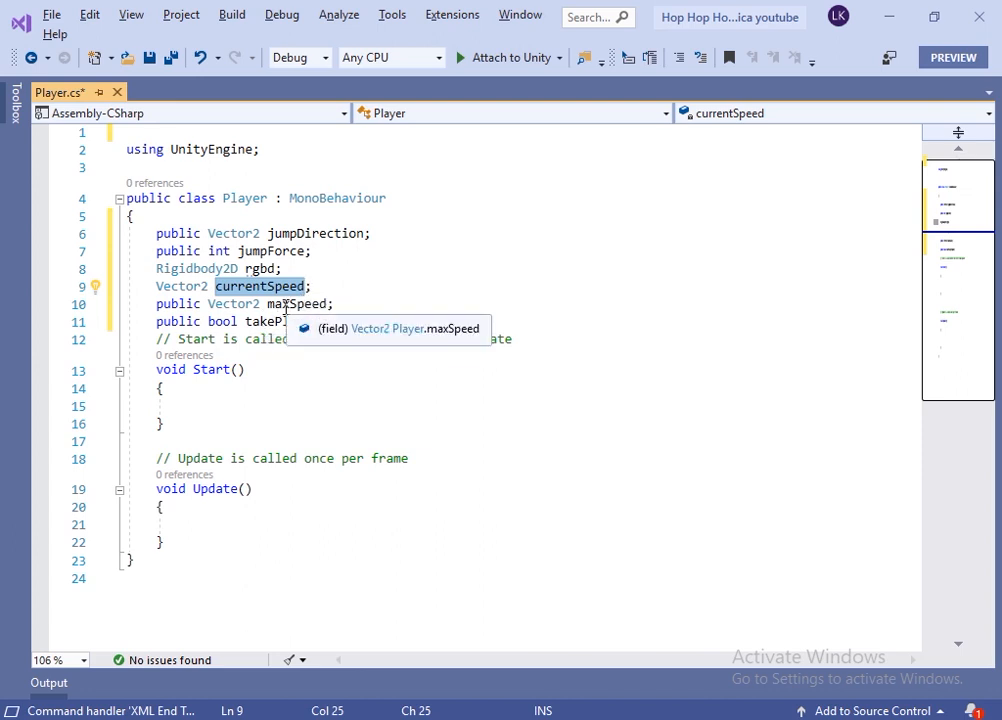
double_click(294, 304)
drag(264, 321, 342, 321)
double_click(317, 323)
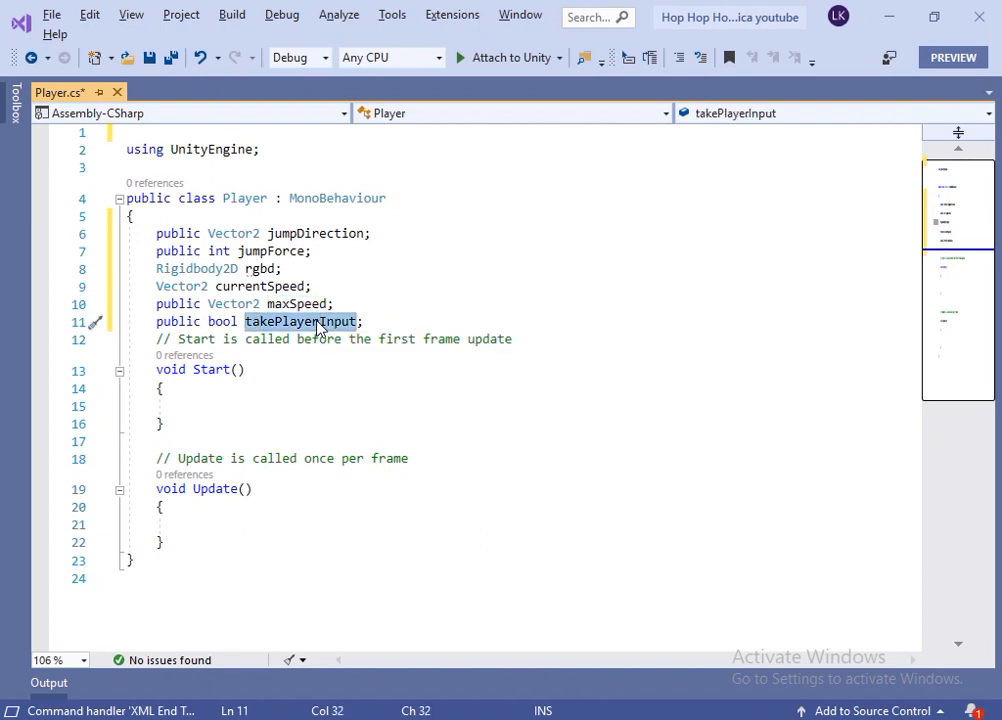
Assign rgbd = GetComponent<Rigidbody2D>(); inside the Start method
click(244, 402)
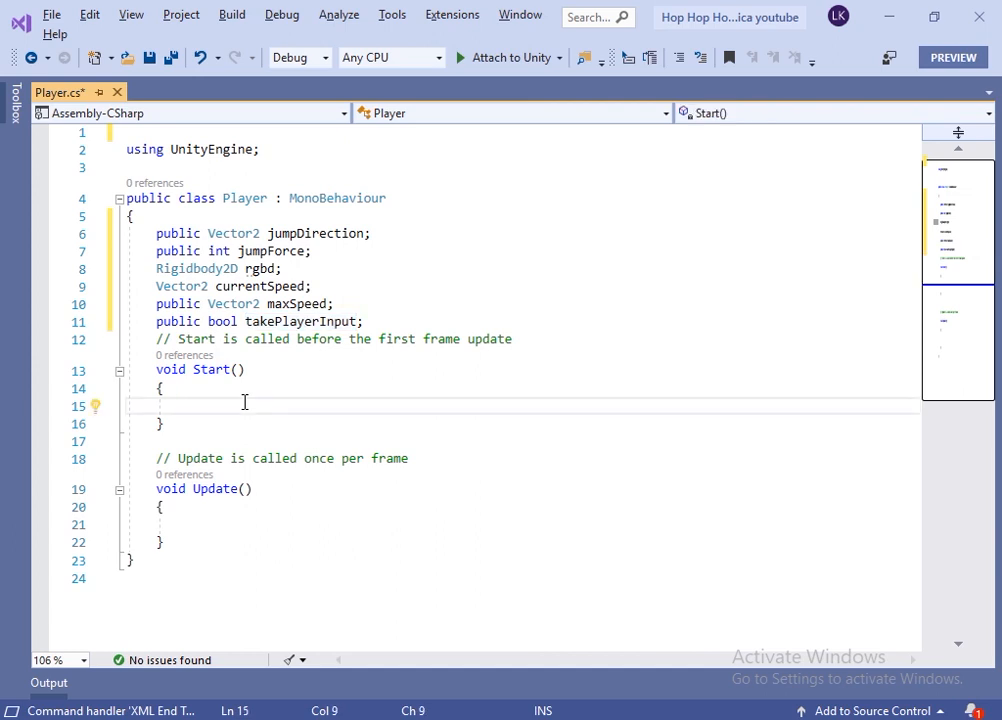
mouse_move(266, 272)
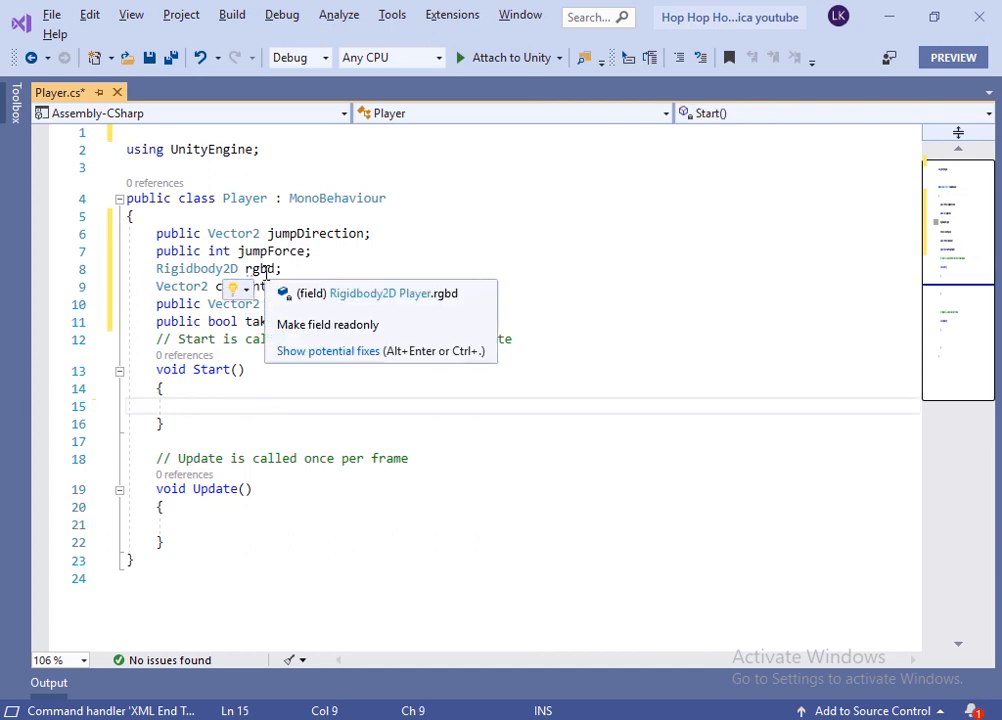
text(rgbd = g)
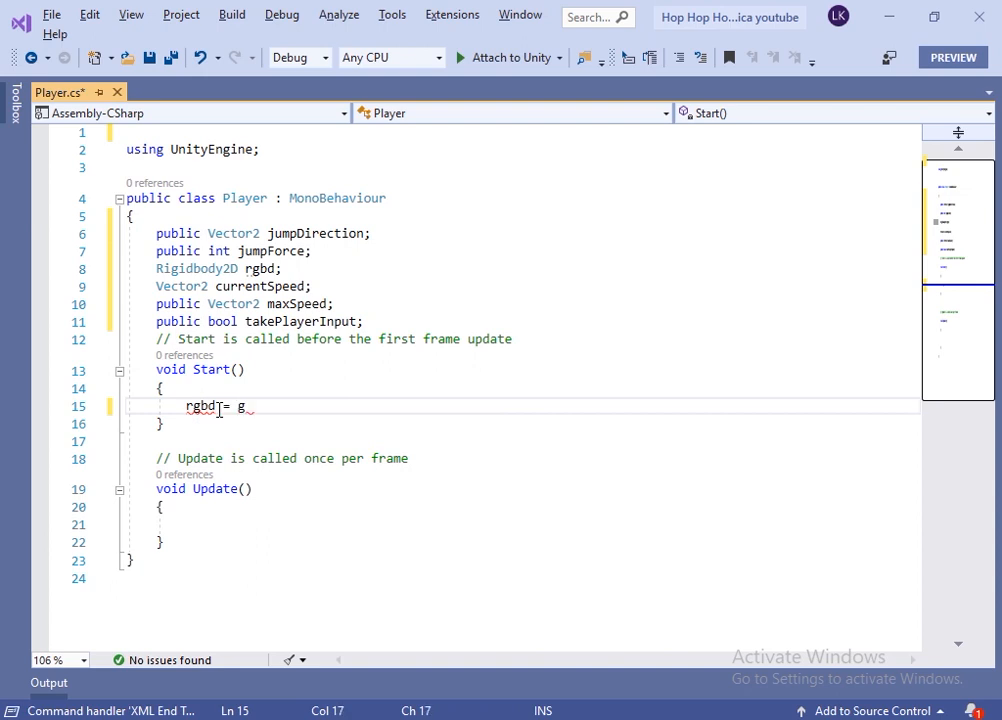
text(etComponent<Rigidbody2D)
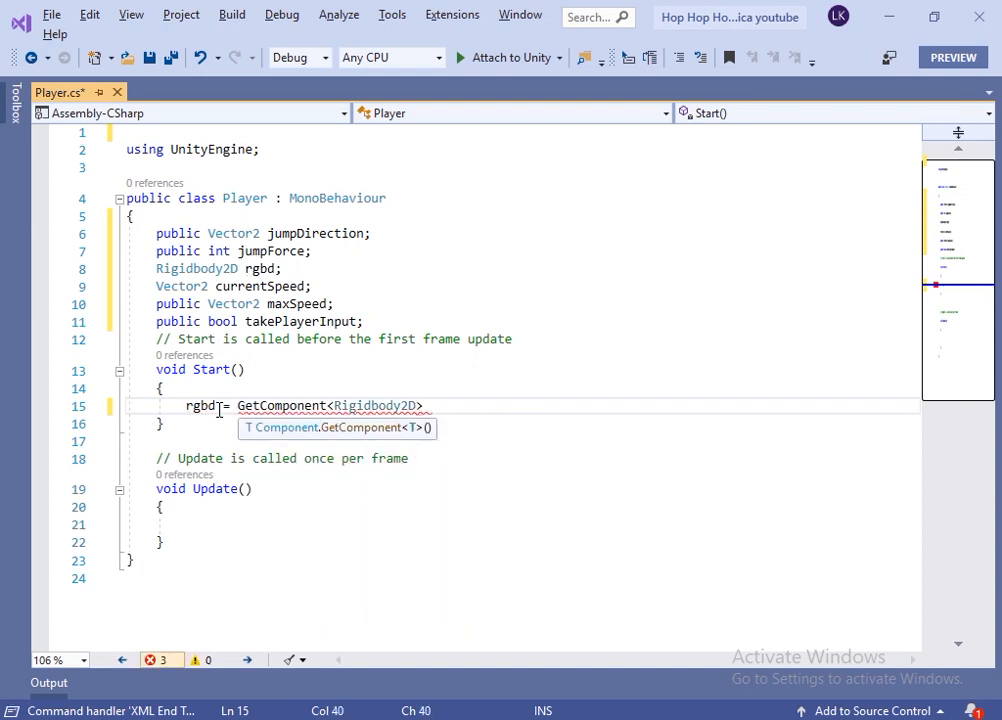
text(>();)
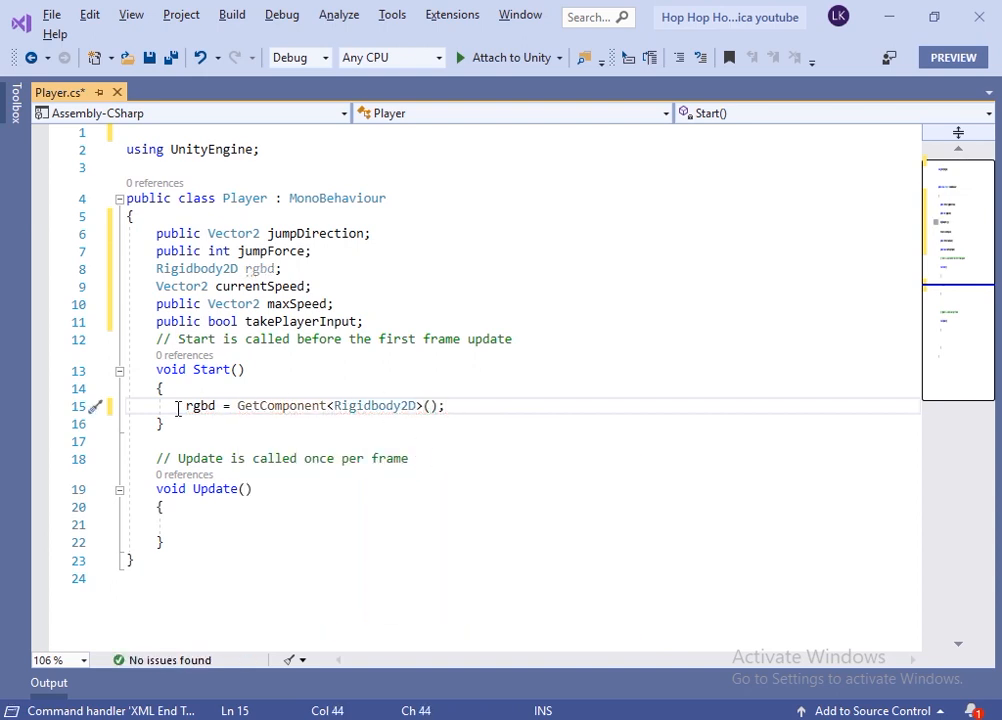
drag(180, 408, 429, 408)
In Update, on Input.GetMouseButtonDown(0), set rgbd.gravityScale to 1 if it is not 1 and call rgbd.AddForce(jumpDirection * jumpForce * Time.deltaTime)
drag(206, 511, 219, 526)
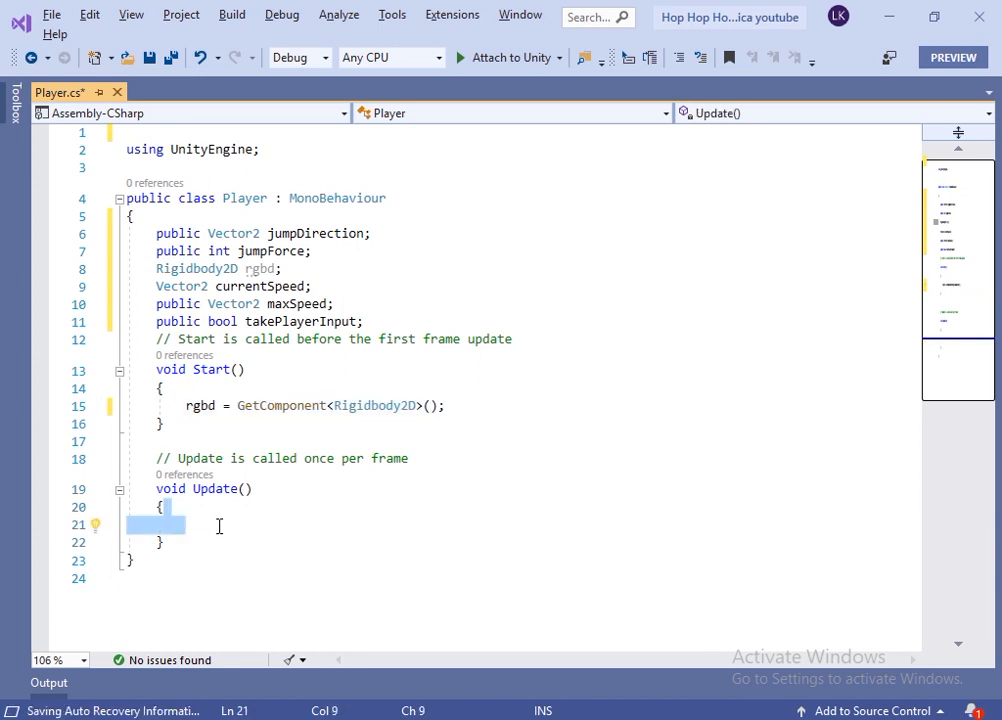
text(if (Input.GetMouseButtonDown(0)) {     if (rgbd.gravityScale != 1) { rgbd.gravityScale = 1; }     rgbd.AddForce(jumpDirection * jumpForce * Time.deltaTime);     ControlSpeed(); })
key(BackSpace)
key(BackSpace)
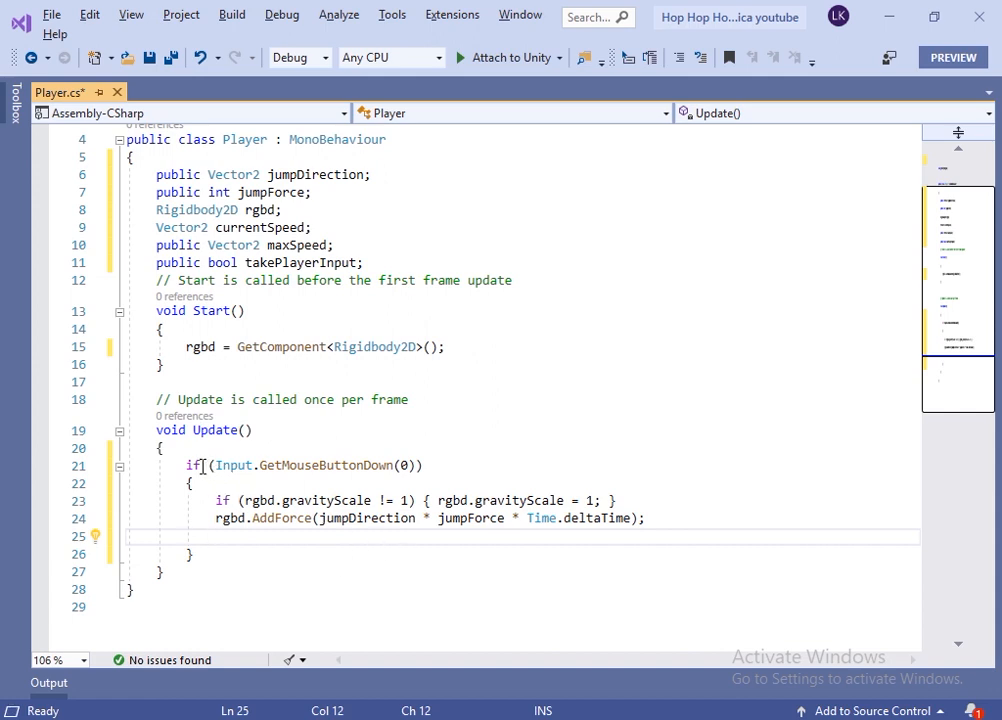
drag(188, 465, 295, 549)
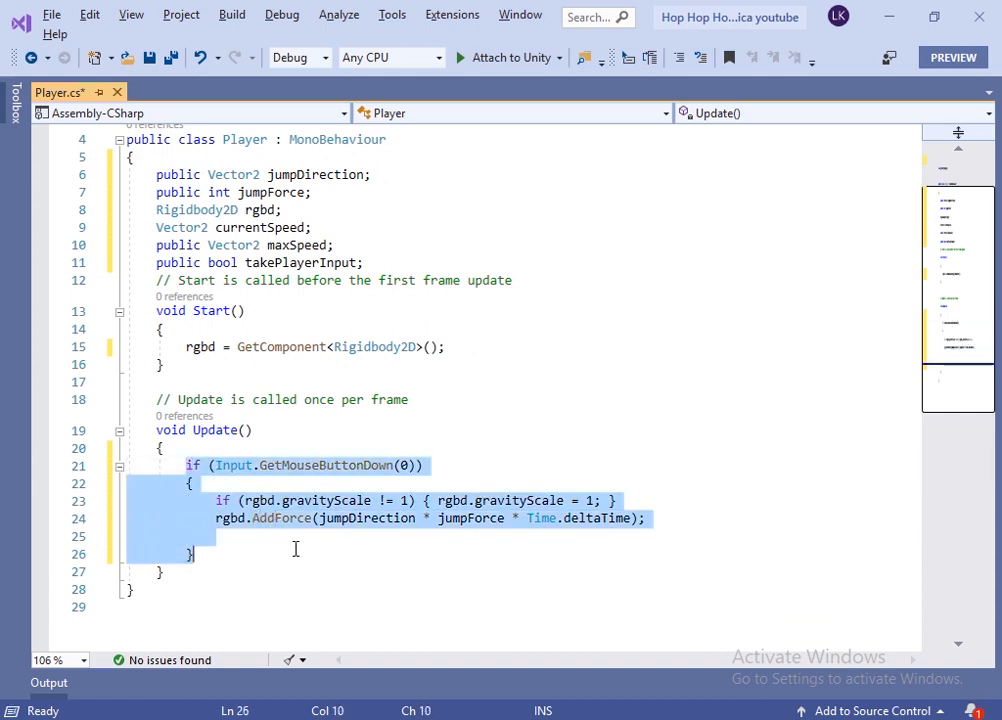
click(300, 550)
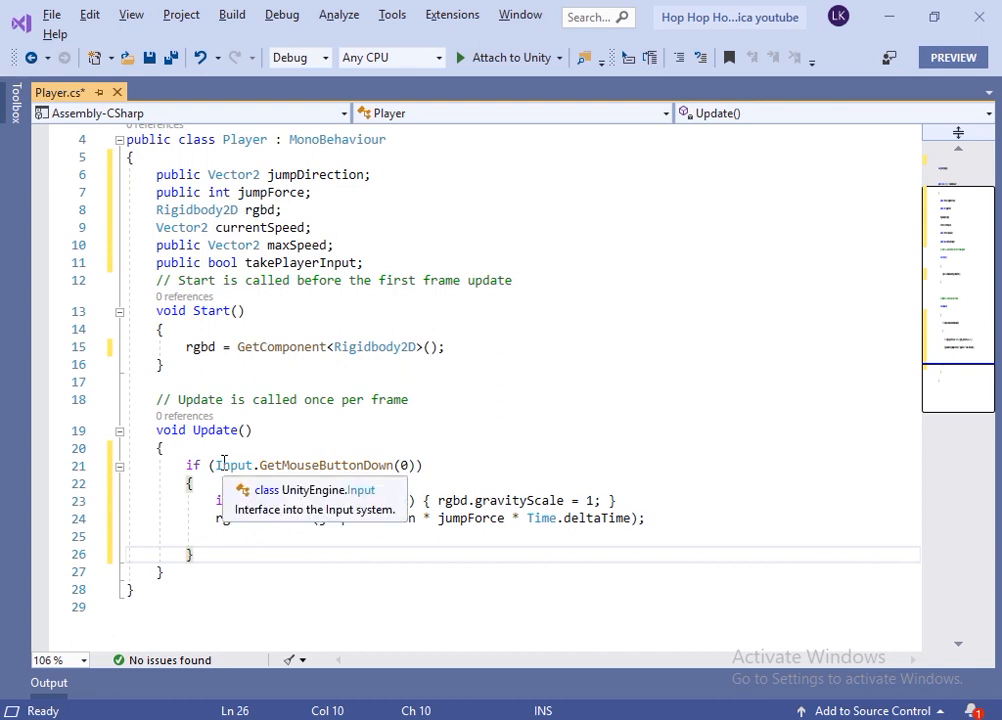
drag(216, 465, 408, 465)
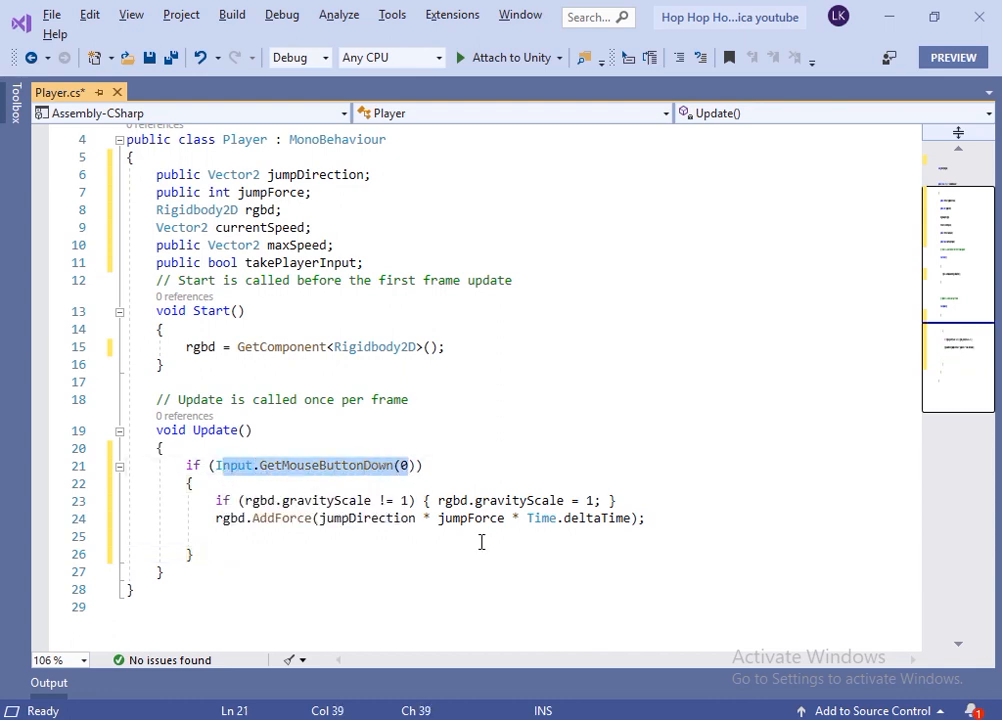
drag(214, 500, 421, 500)
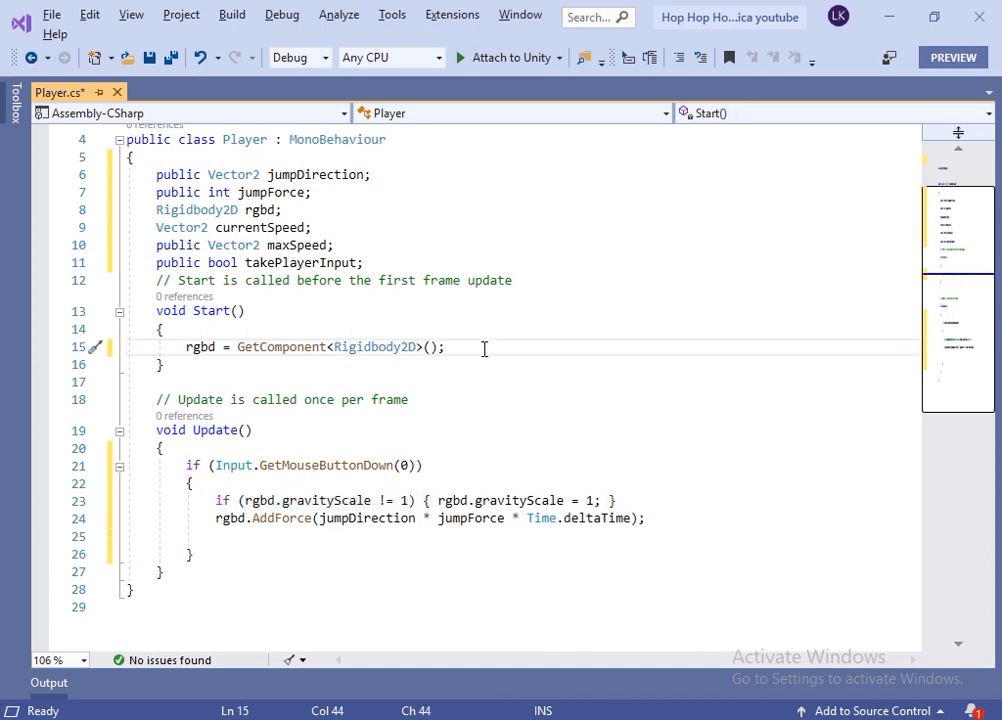
Add rgbd.gravityScale = 0; to Start below the GetComponent line
key(Return)
text(rgb)
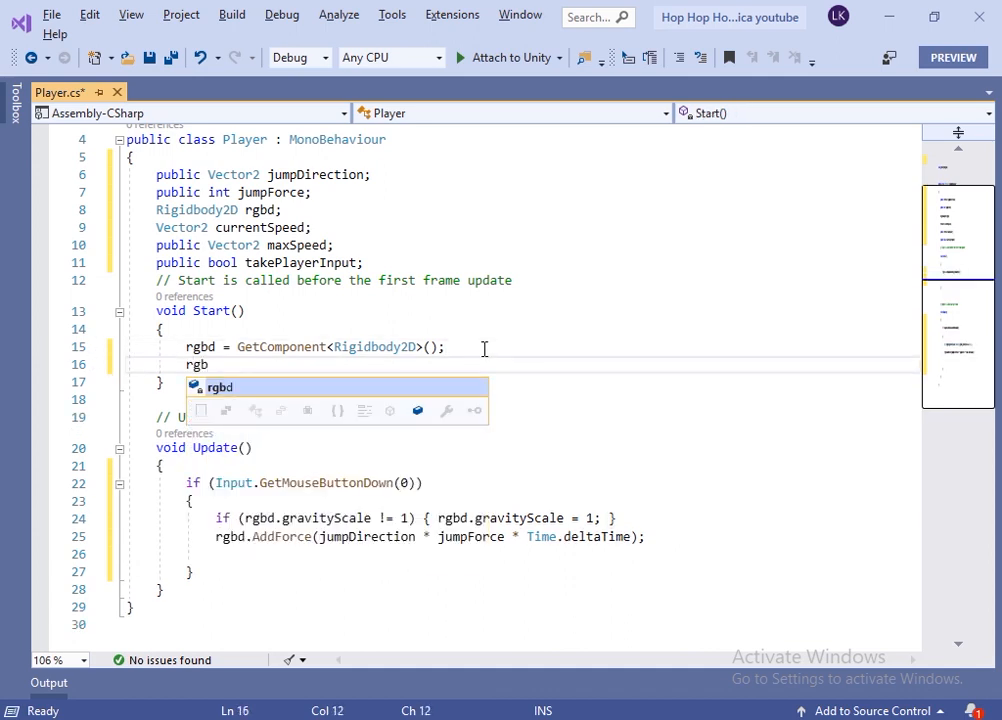
text(d,.gra)
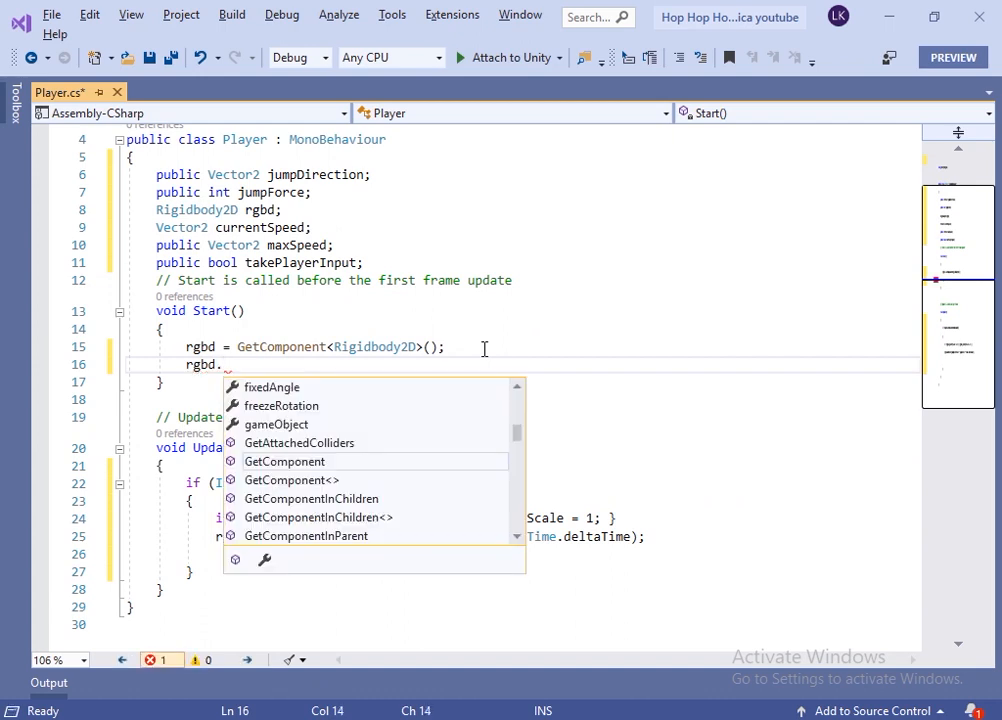
key(Tab)
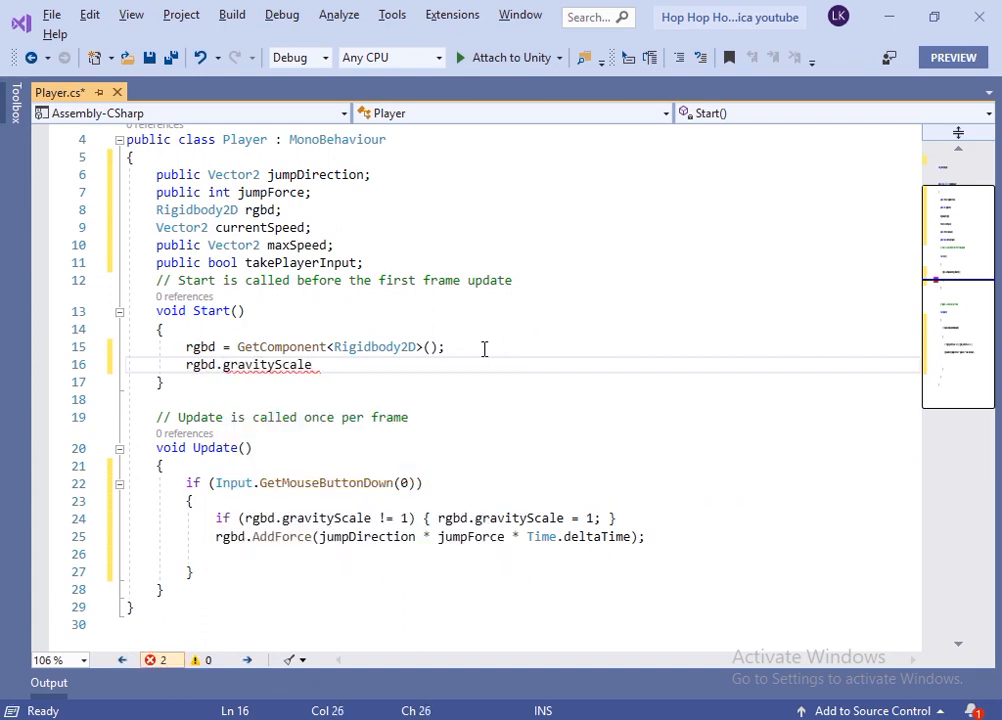
text(=0;)
Add the comment "//control the speed of ball" and an empty void ControlSpeed() method below Update
click(215, 589)
key(Return)
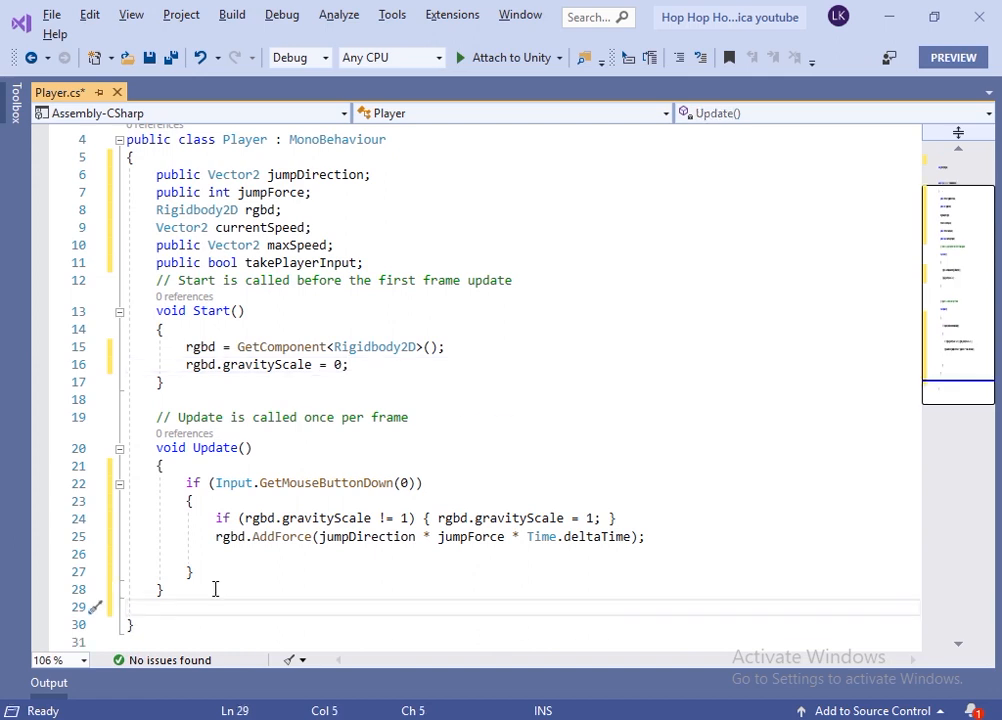
text(//control the speed of ball)
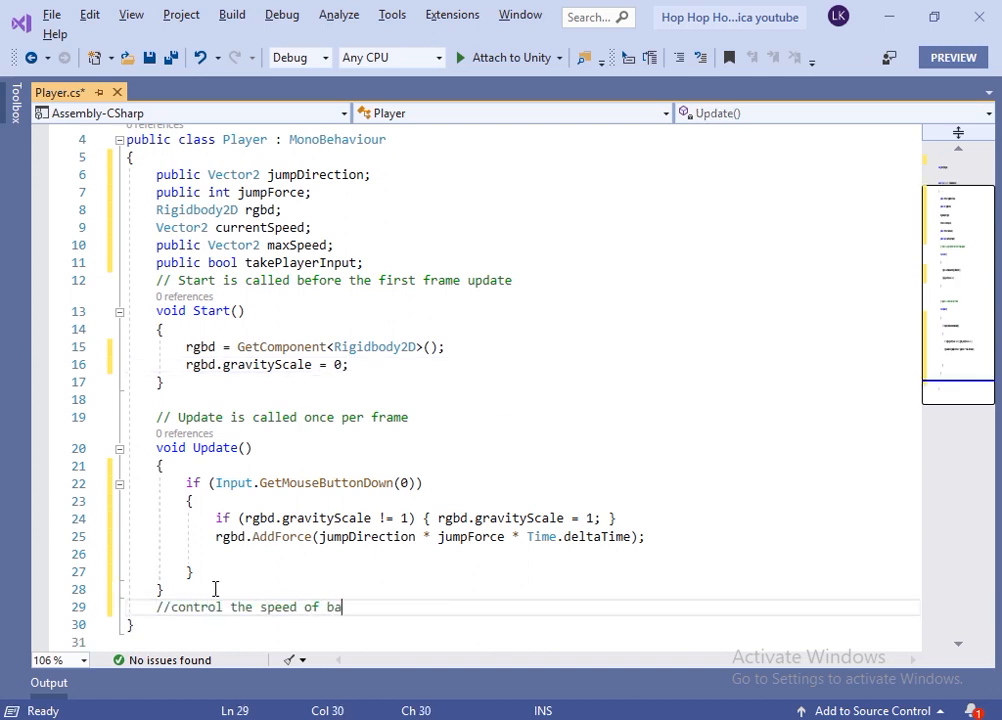
key(Return)
text(void )
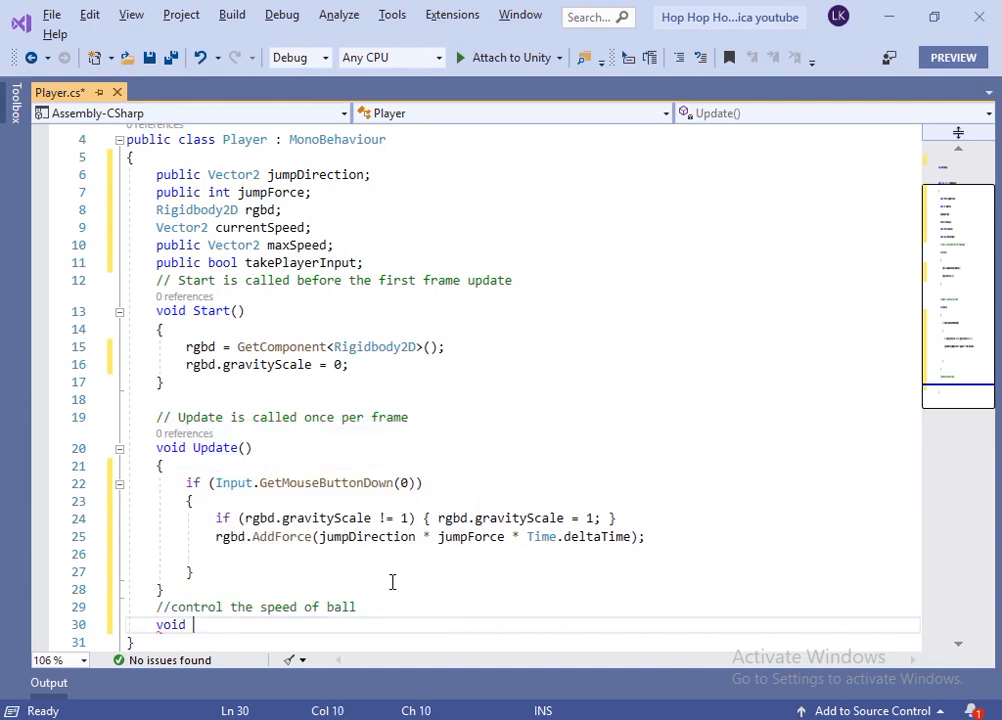
text(ControlSpe)
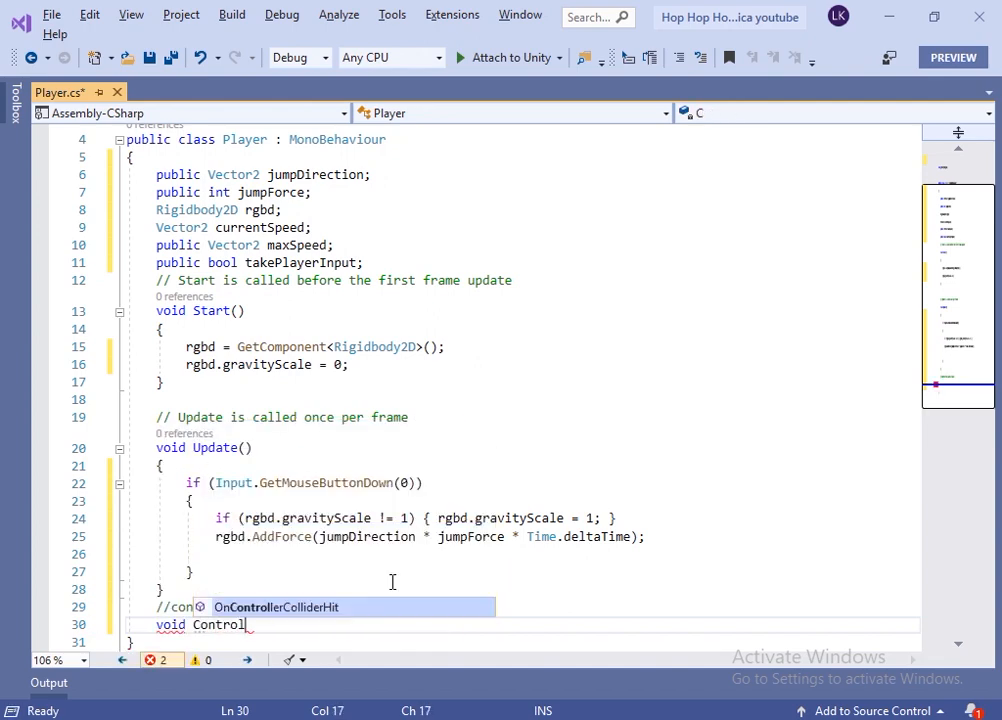
key(BackSpace)
key(BackSpace)
text(peed(){)
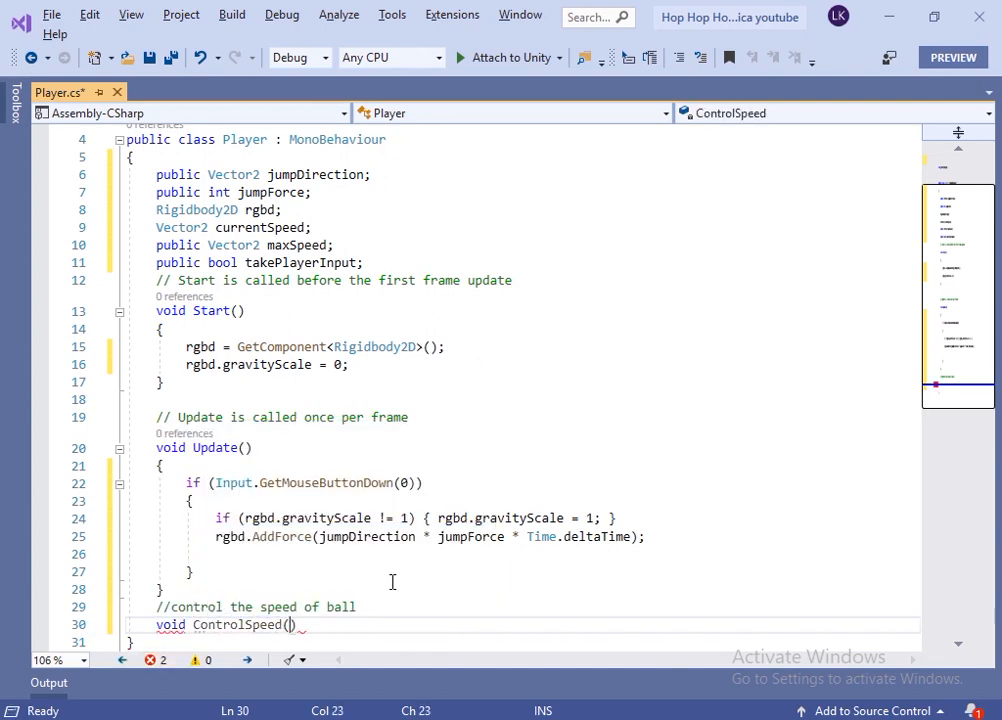
key(Return)
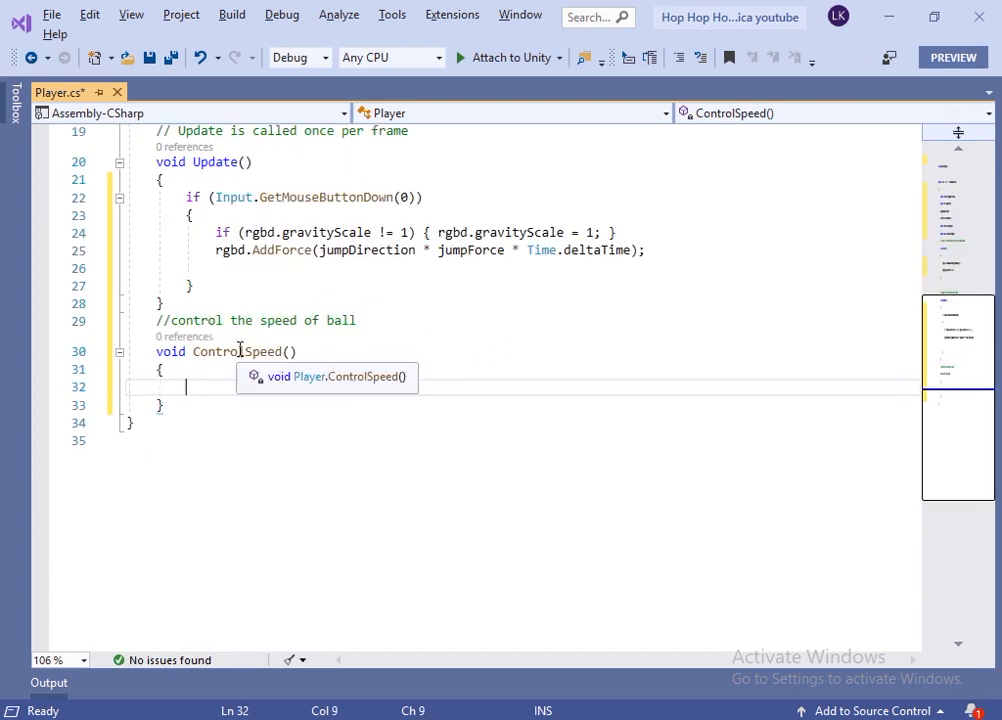
In ControlSpeed, store rgbd.velocity in currentSpeed, set x and y to maxSpeed.x and maxSpeed.y with != checks, and assign currentSpeed back to rgbd.velocity
text(currentSpeed = rgbd.velocity; if (currentSpeed.x != maxSpeed.x) { currentSpeed.x = maxSpeed.x; } if (currentSpeed.y != maxSpeed.y) { currentSpeed.y = maxSpeed.y; } rgbd.velocity = currentSpeed;)
drag(578, 423, 659, 425)
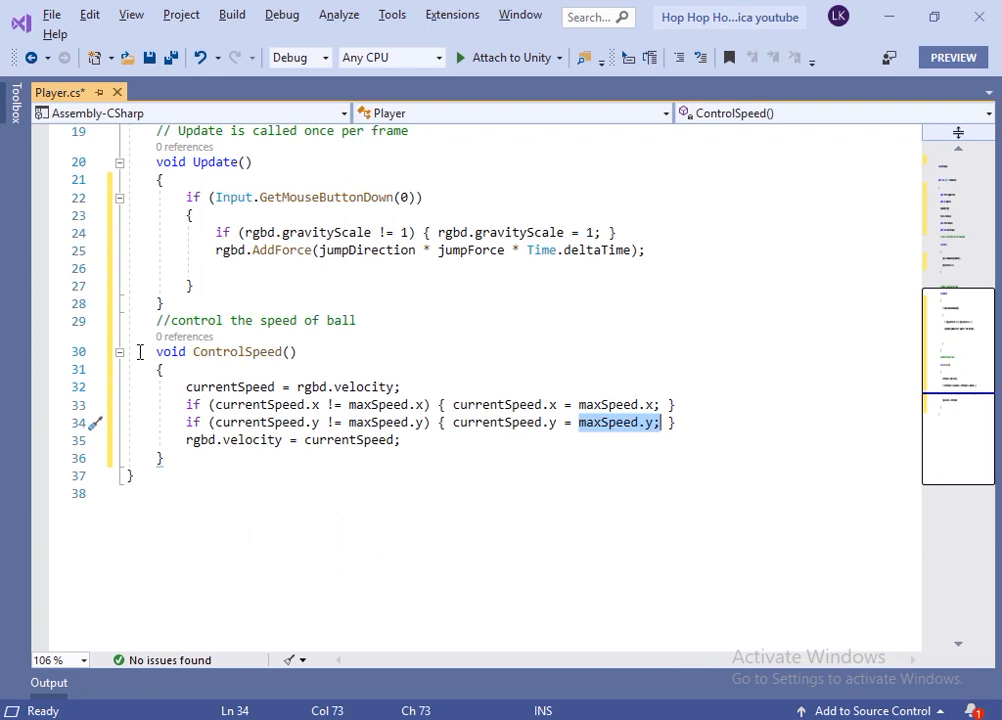
drag(139, 351, 237, 456)
click(306, 476)
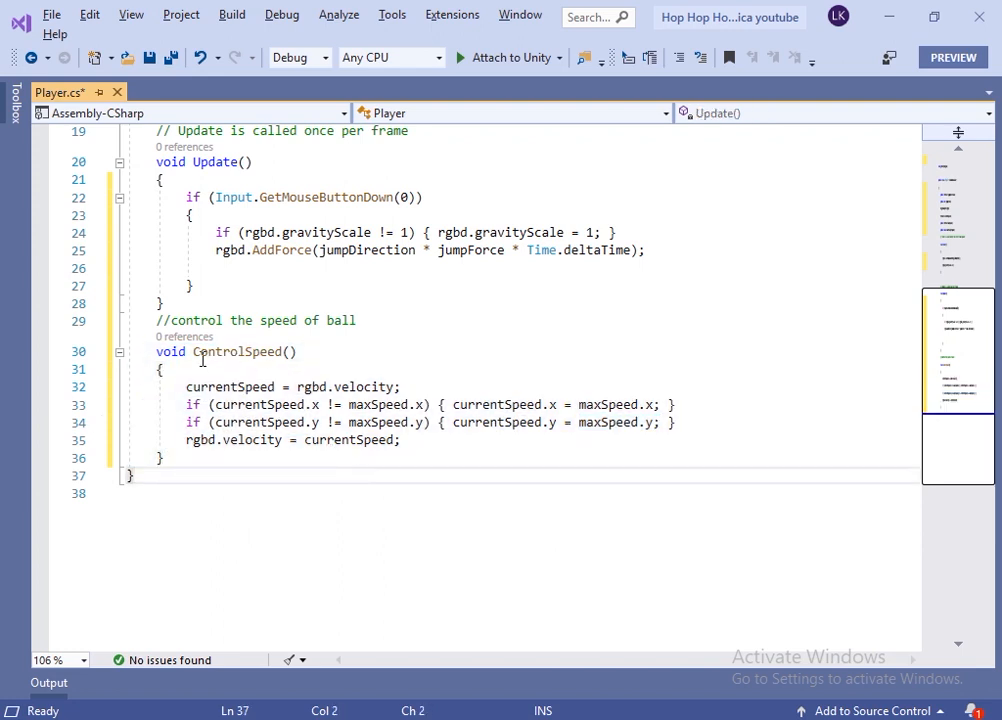
Call ControlSpeed(); after the AddForce line in Update and save the Player script
drag(193, 352, 296, 360)
key(ctrl+c)
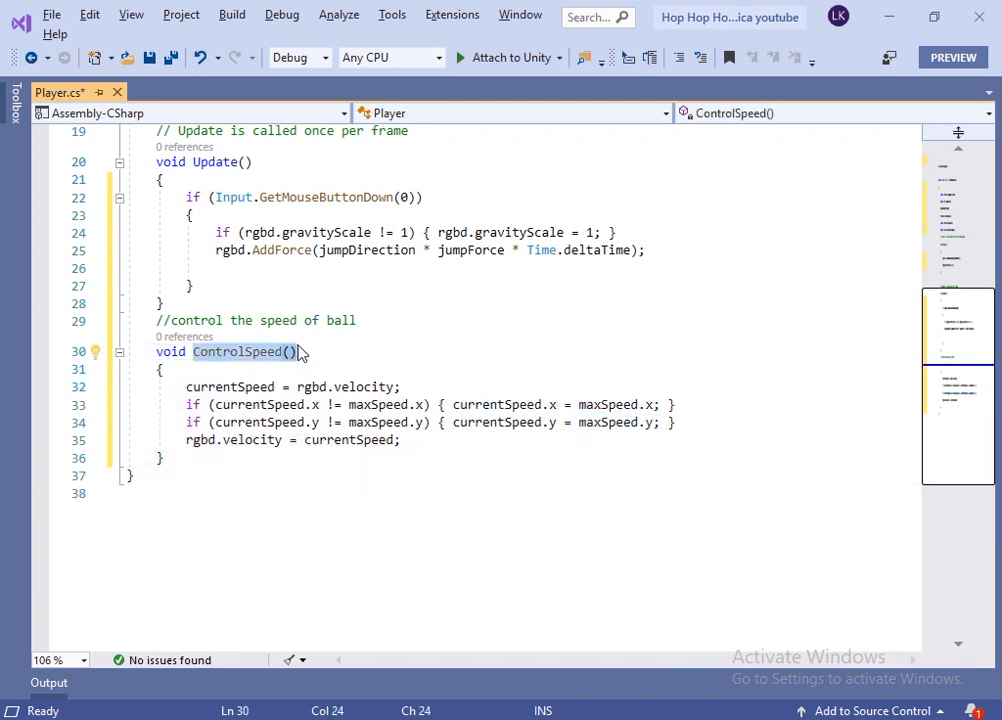
click(270, 272)
key(ctrl+v)
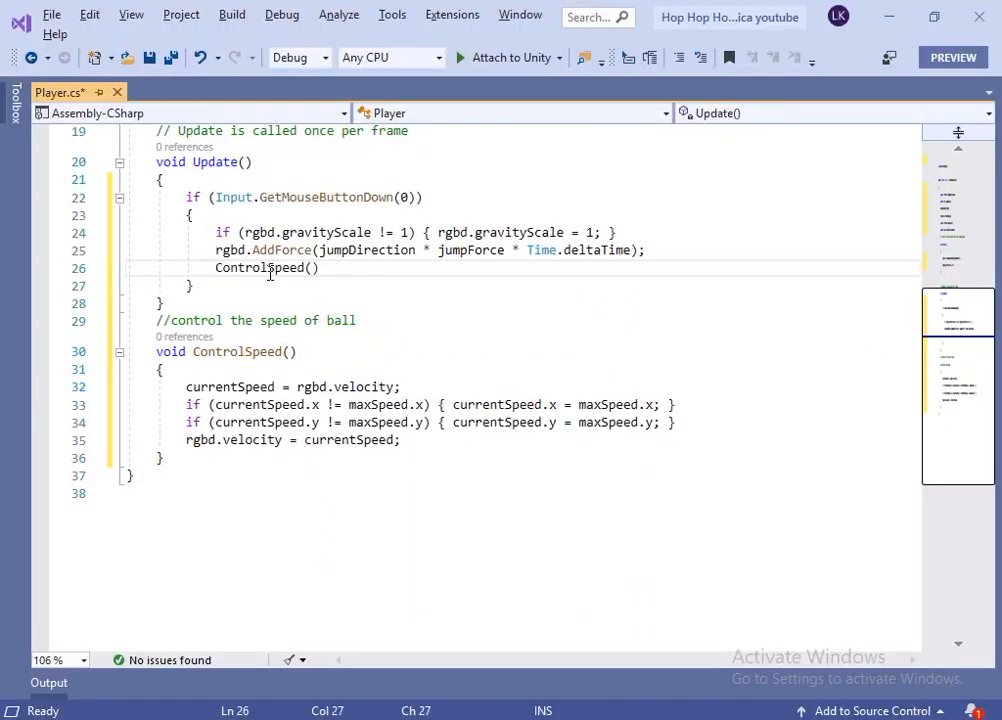
text(;)
key(ctrl+s)
scroll(521, 371, up, 3)
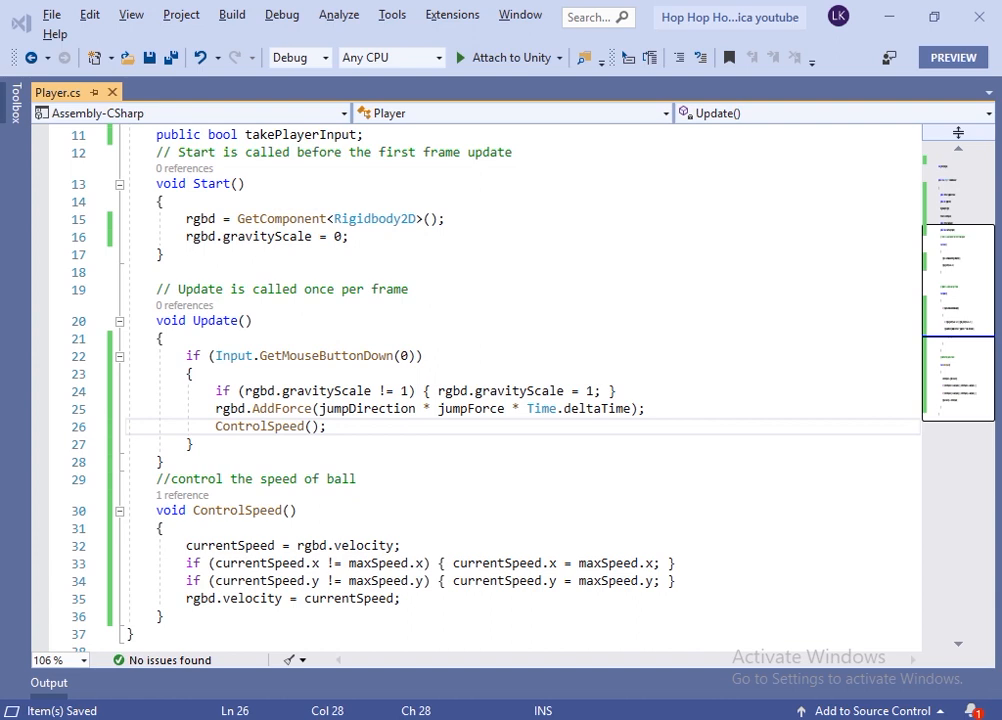
Switch to Unity and attach the Player script to the Player object
key(alt+Tab)
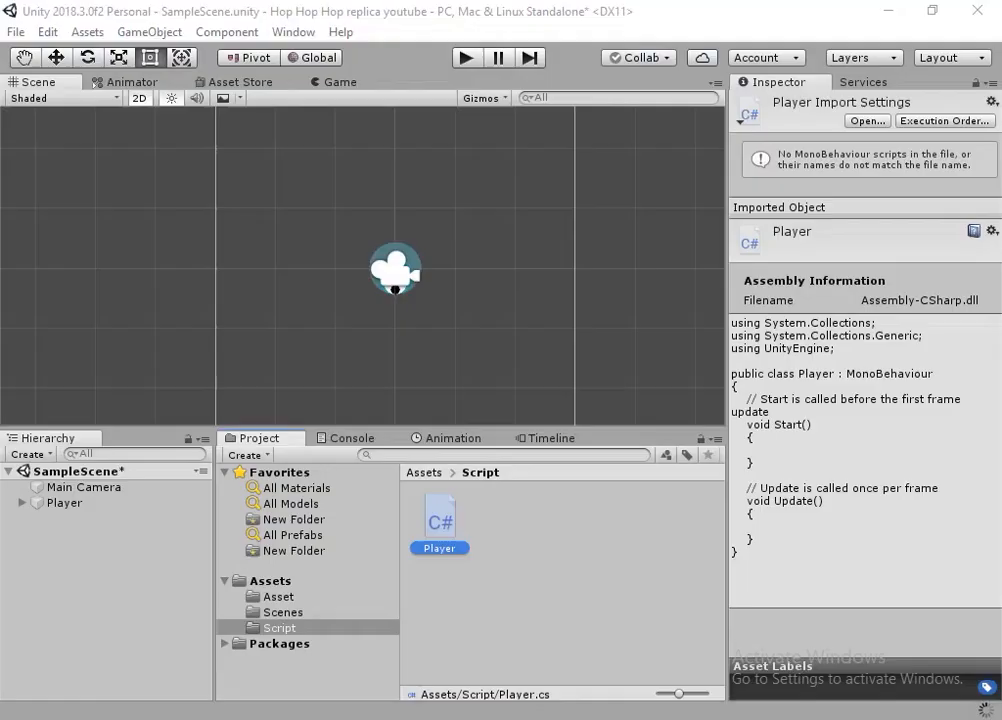
click(63, 503)
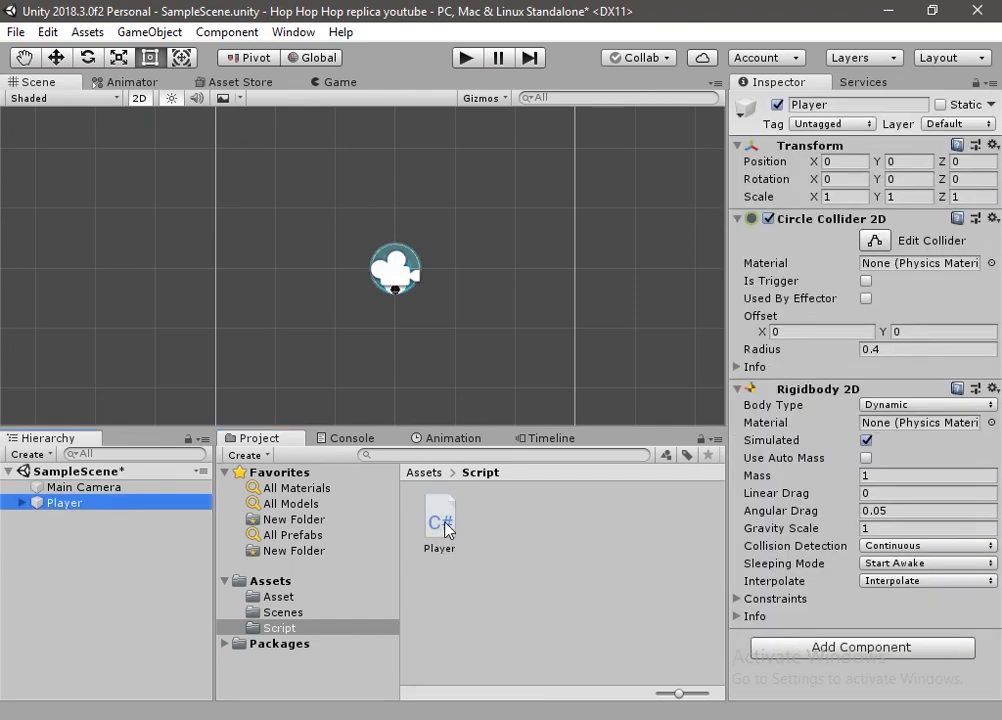
drag(446, 529, 850, 669)
scroll(835, 620, down, 2)
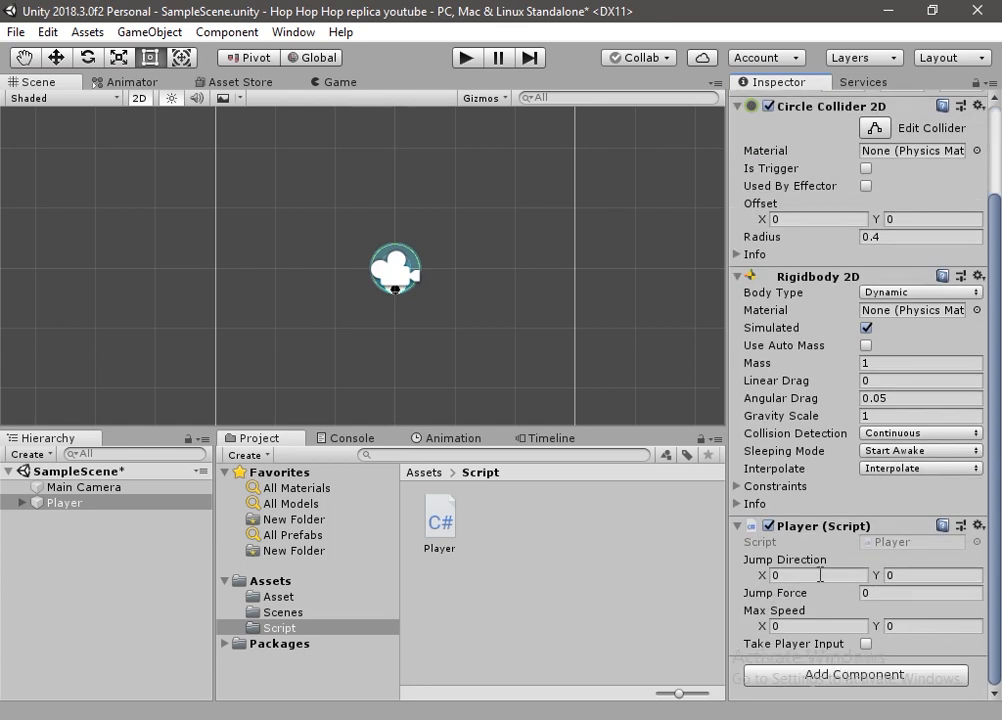
Set the Player script's Jump Direction to X 50, Y 150 and its Jump Force to 150
click(820, 575)
key(Tab)
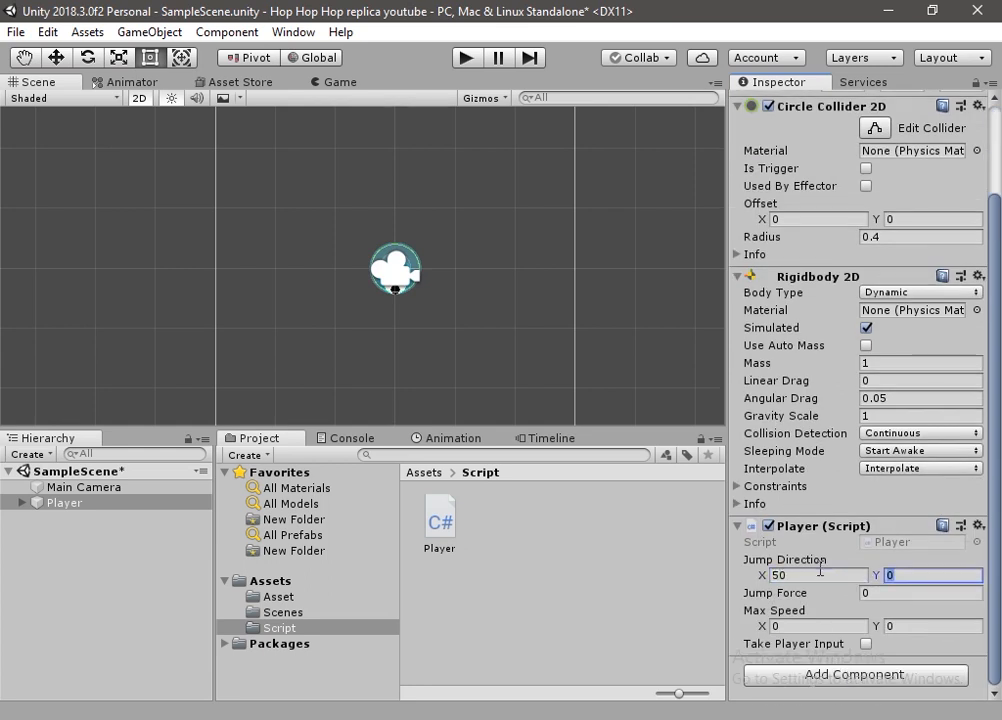
text(150)
key(Tab)
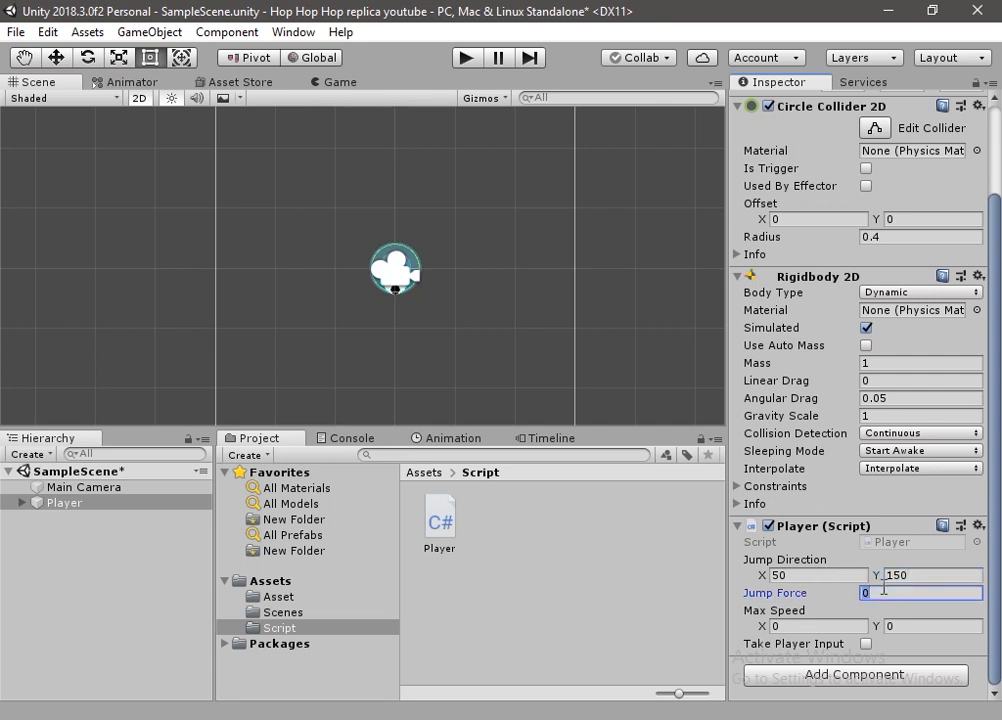
text(150)
Set the Player script's Max Speed to X 3, Y 3
click(808, 627)
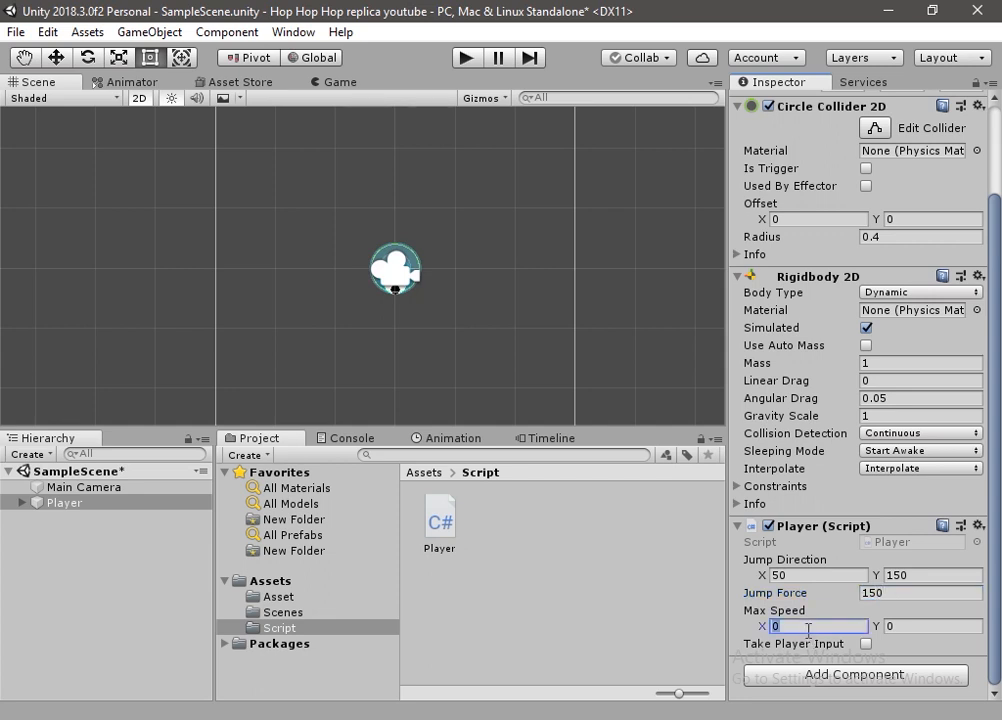
text(3)
key(Tab)
text(3)
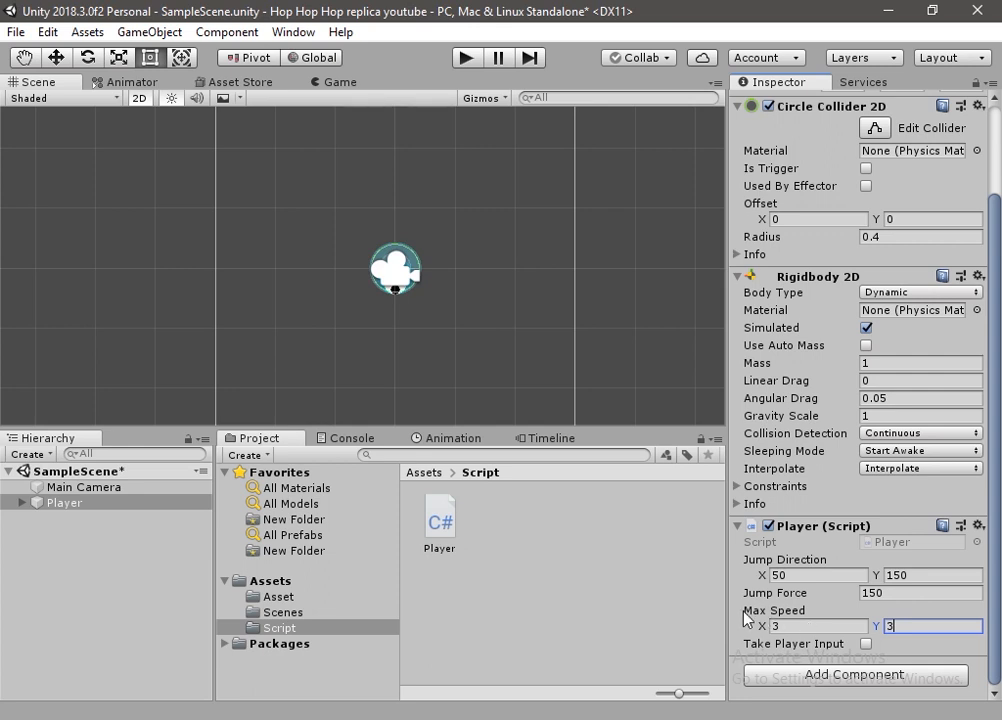
key(Return)
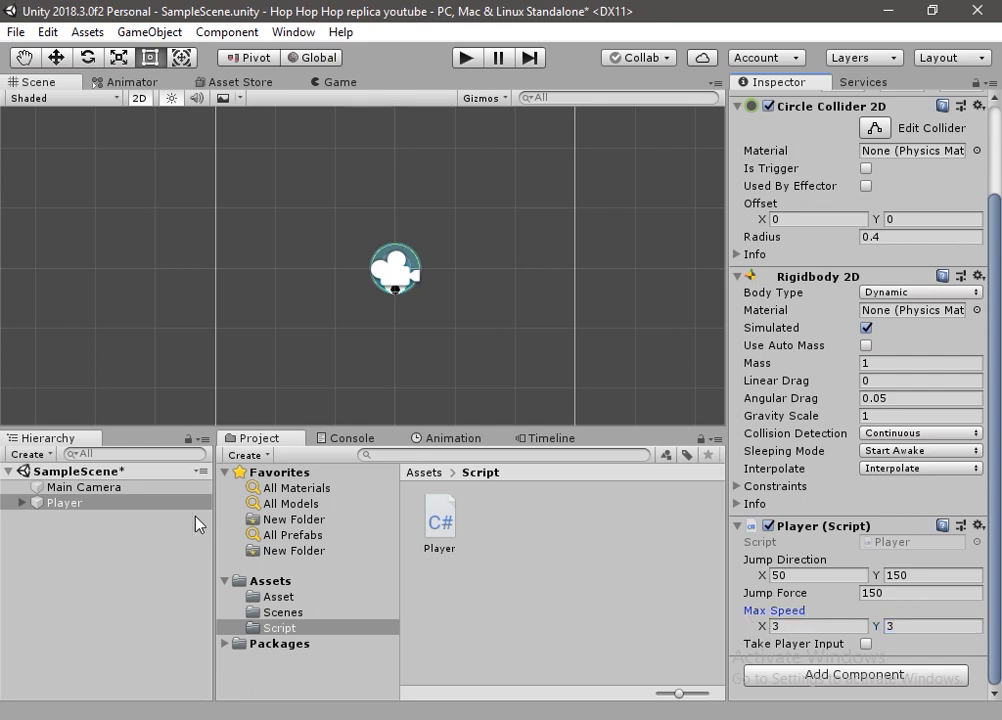
Select the Player object, play-test the scene and stop the game
click(64, 503)
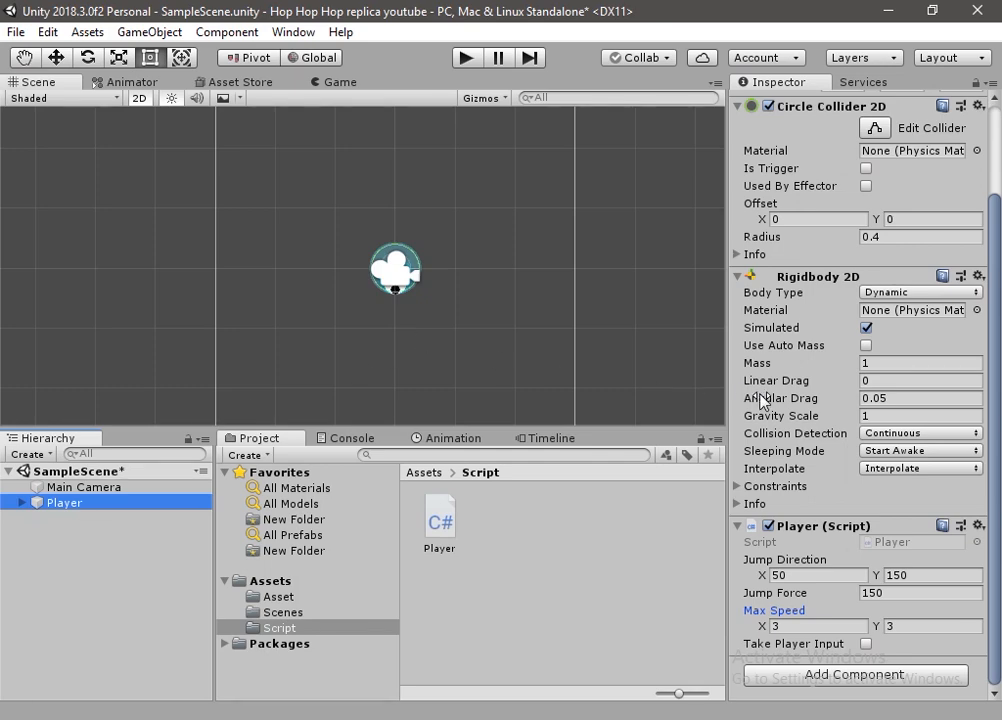
click(470, 60)
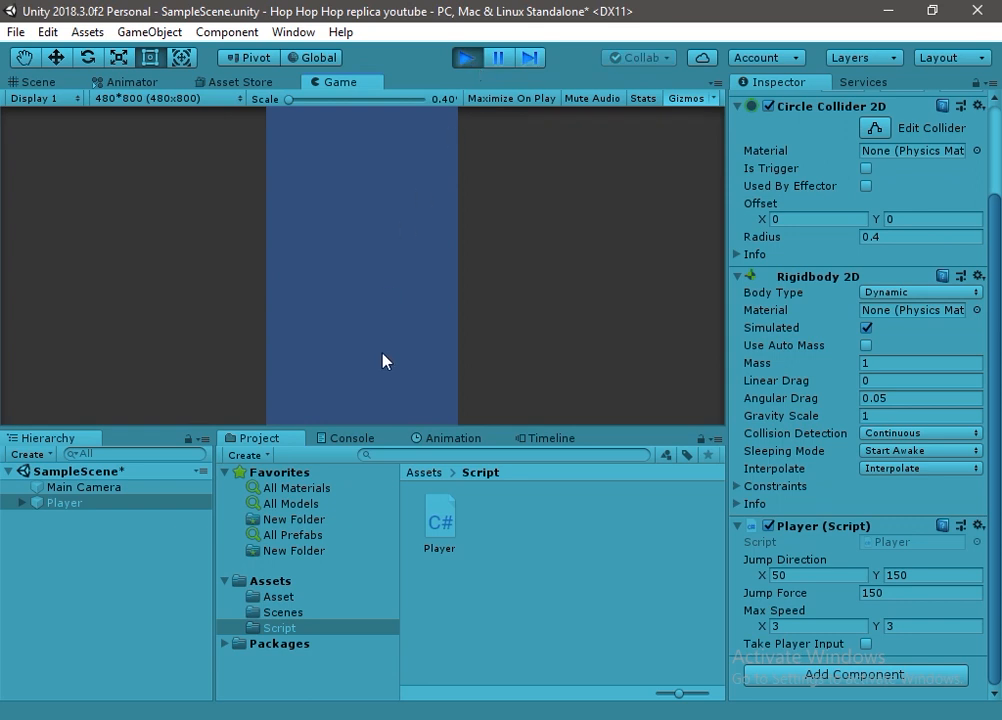
click(466, 57)
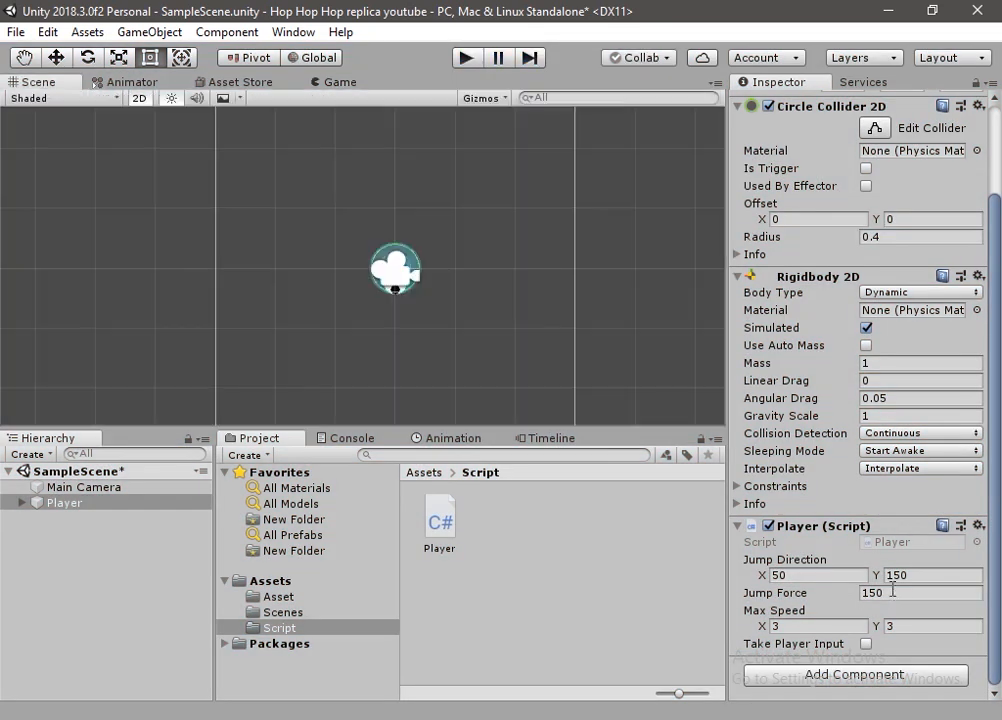
Set Jump Force to 5, play-test the ball's jump and stop the game
click(870, 592)
text(5)
click(466, 57)
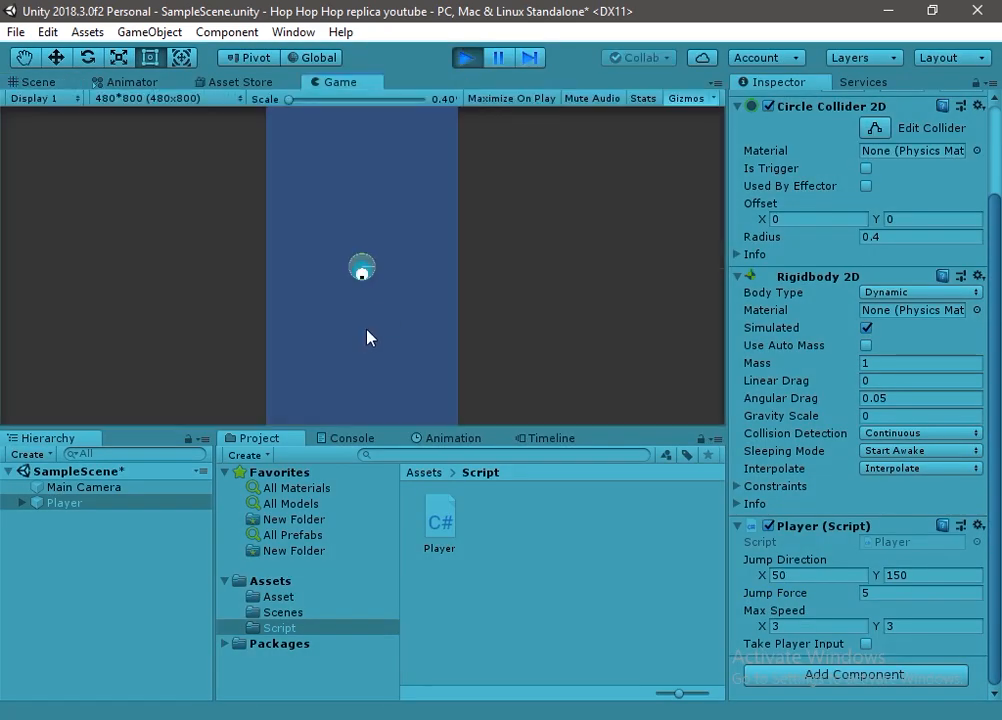
click(464, 59)
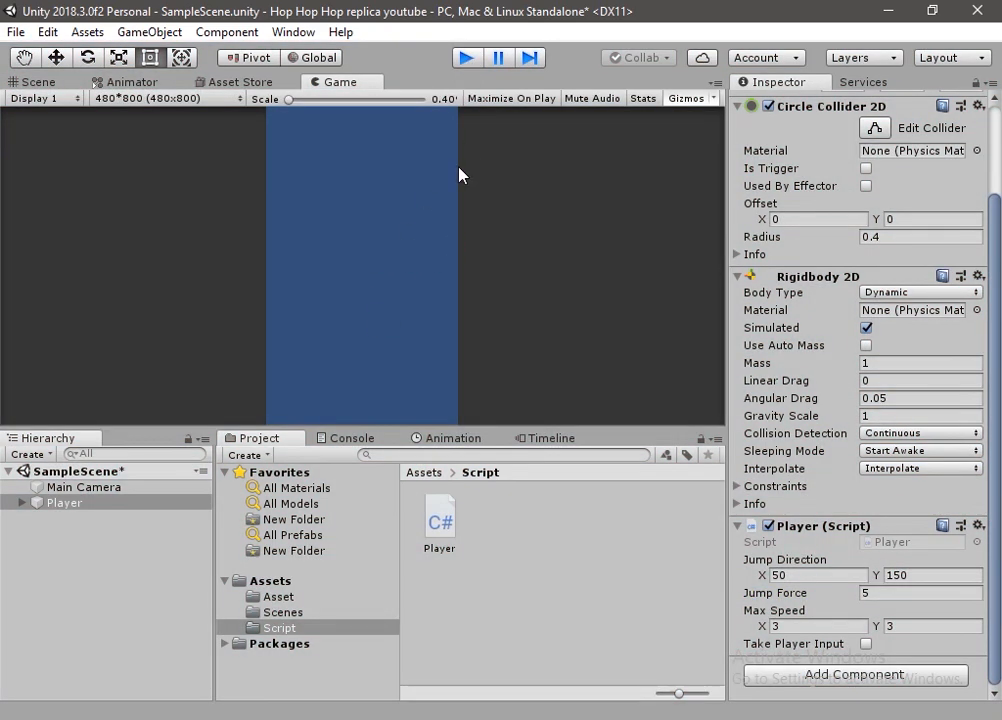
Set Jump Force to 10 and run the game briefly to test the jump
click(876, 592)
text(10)
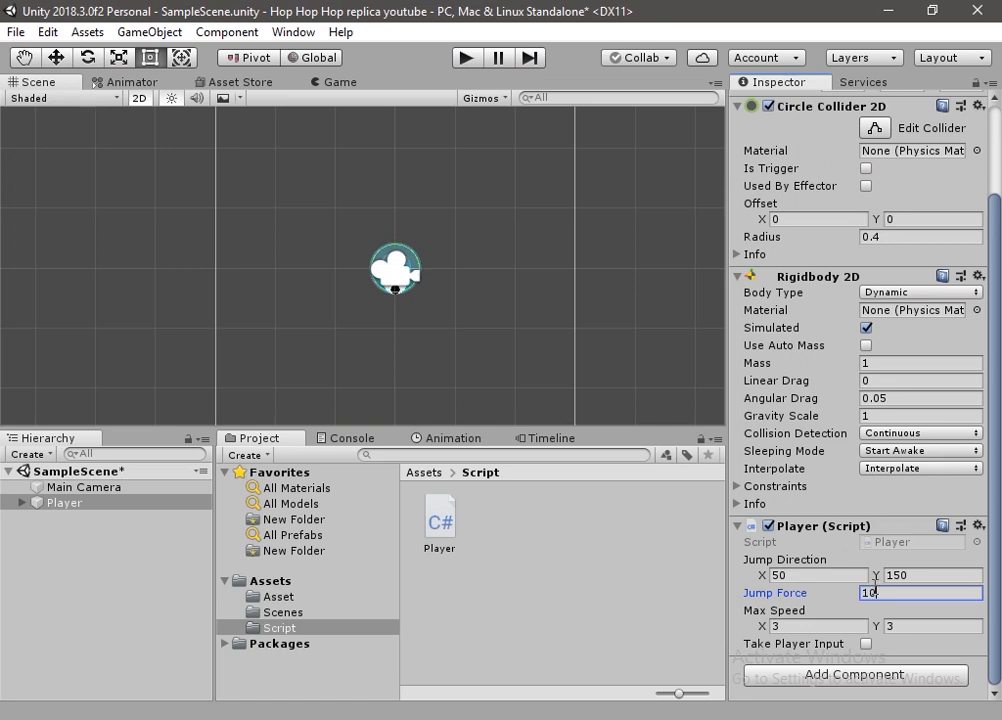
click(470, 58)
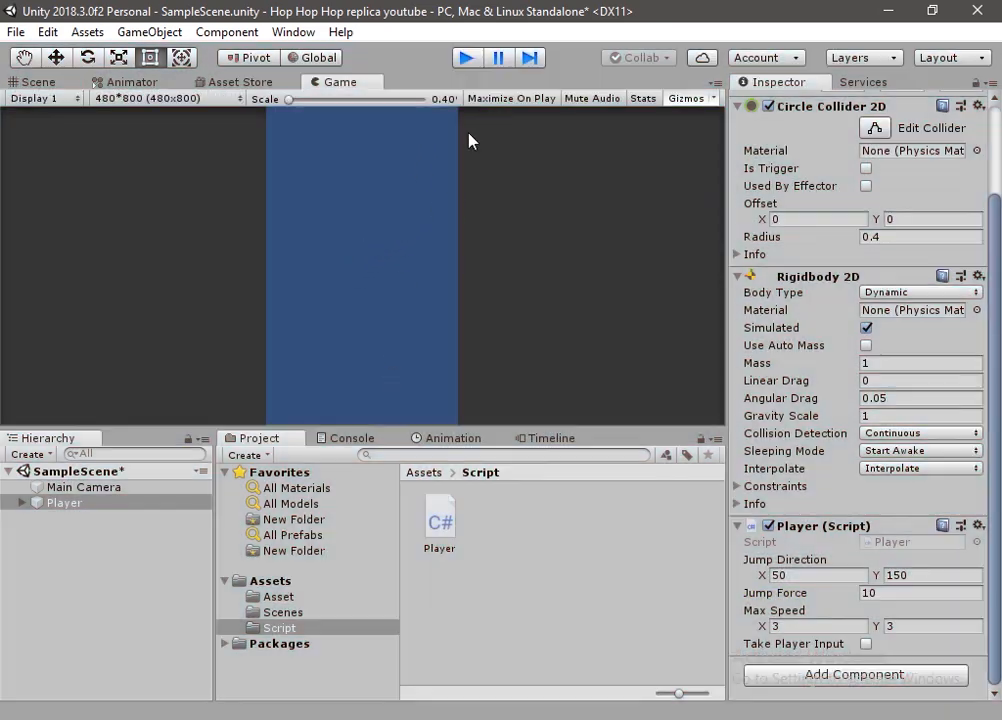
click(466, 57)
Set Jump Force to 8 and test the jump again in play mode
click(872, 592)
text(8)
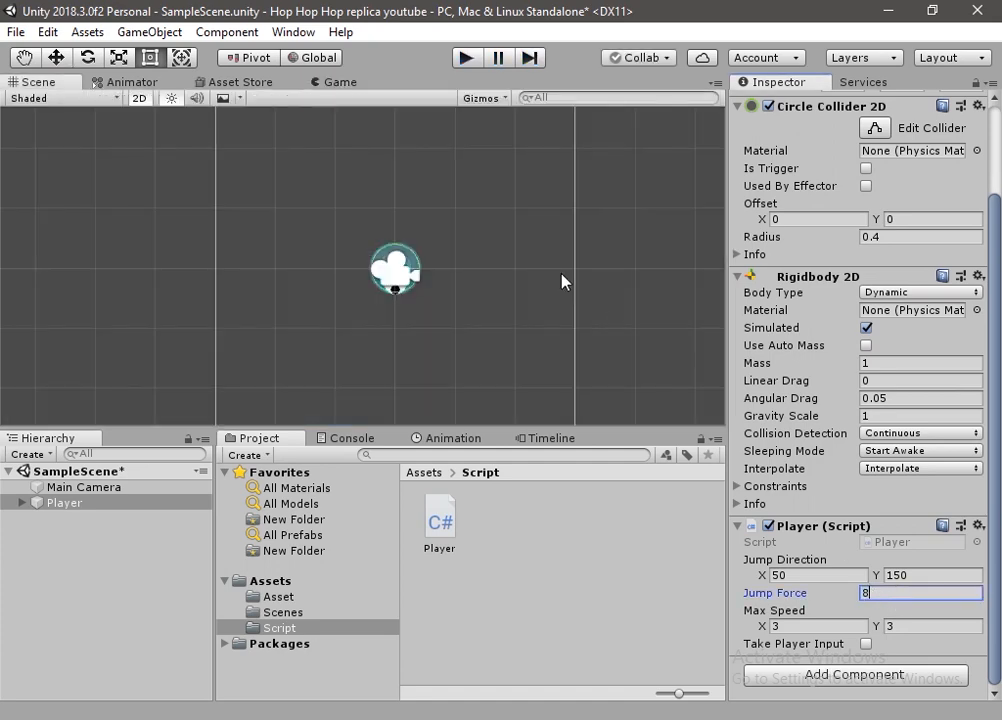
click(468, 60)
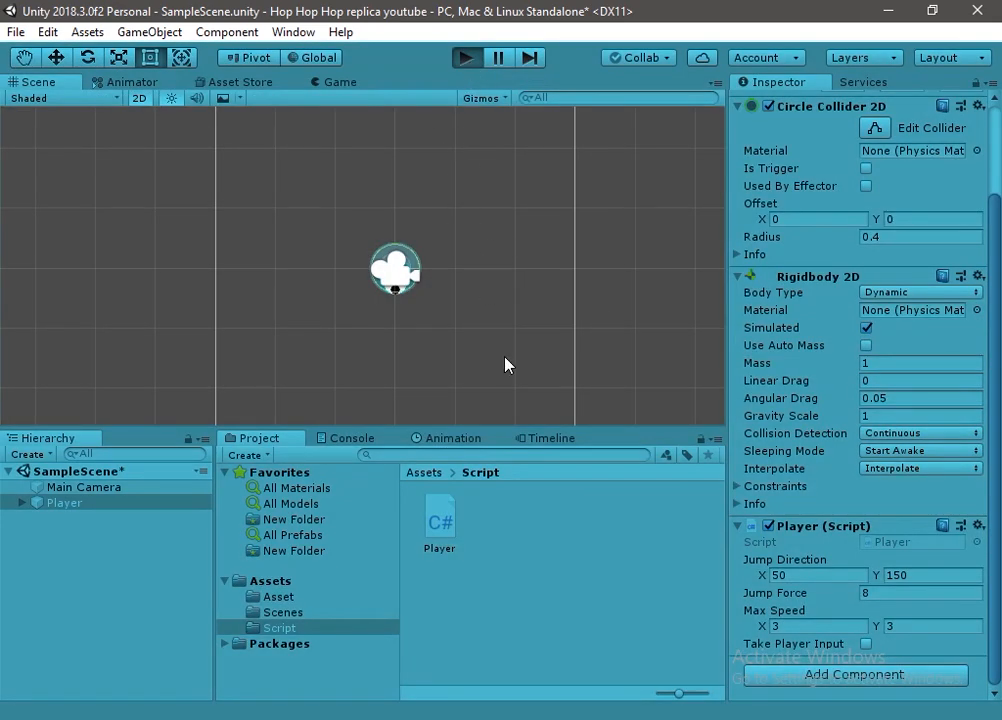
click(466, 57)
Set the X value of the player's Jump Direction to 3 and deselect the Player object
click(790, 575)
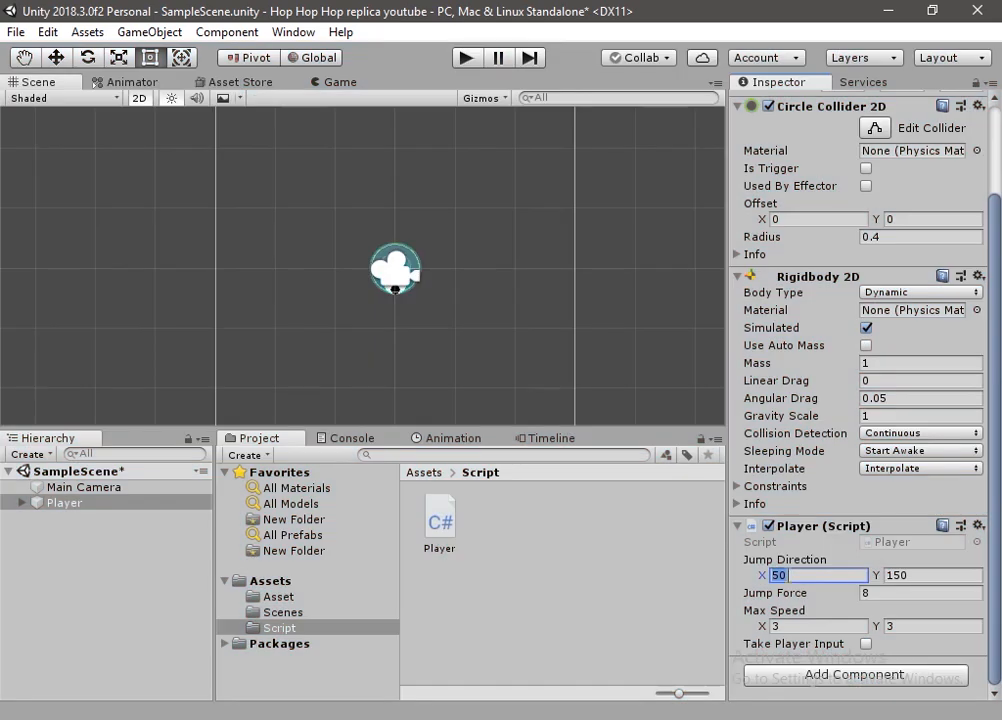
text(3)
click(80, 592)
Create an empty game object named Bg in the scene and reset its Transform position to the origin
right_click(82, 595)
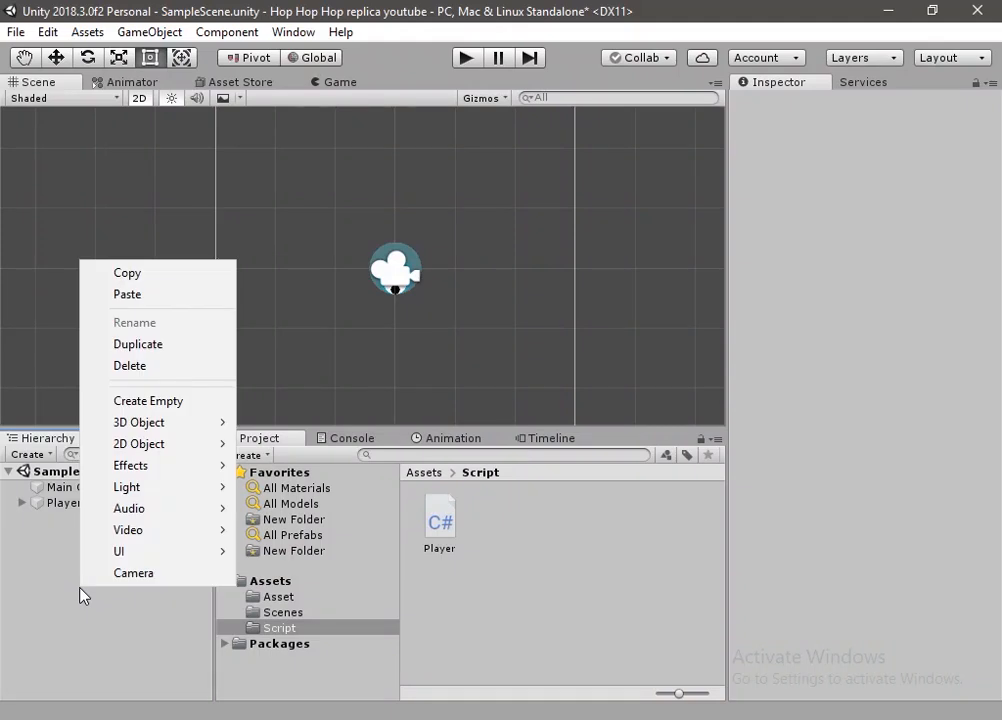
click(152, 402)
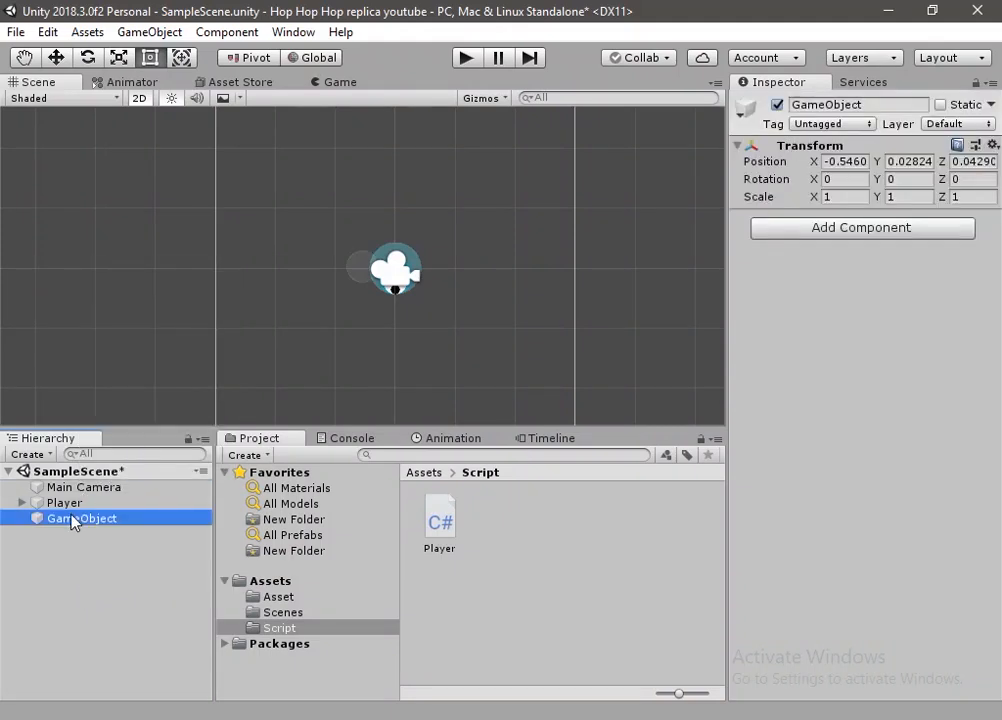
click(73, 519)
text(Bg)
key(Return)
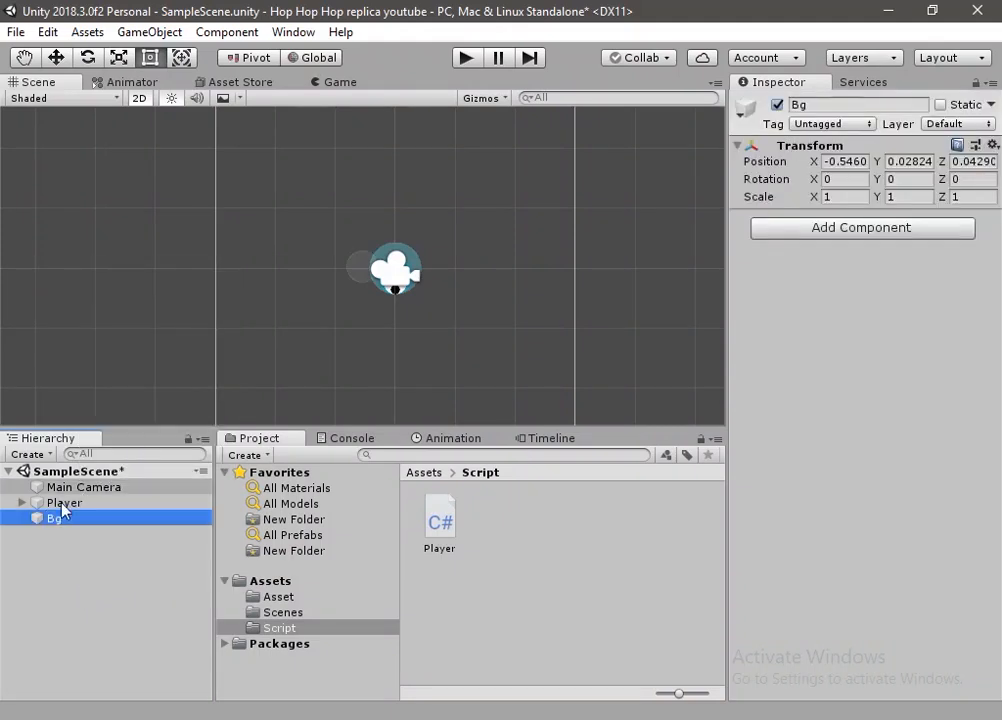
click(993, 146)
click(965, 167)
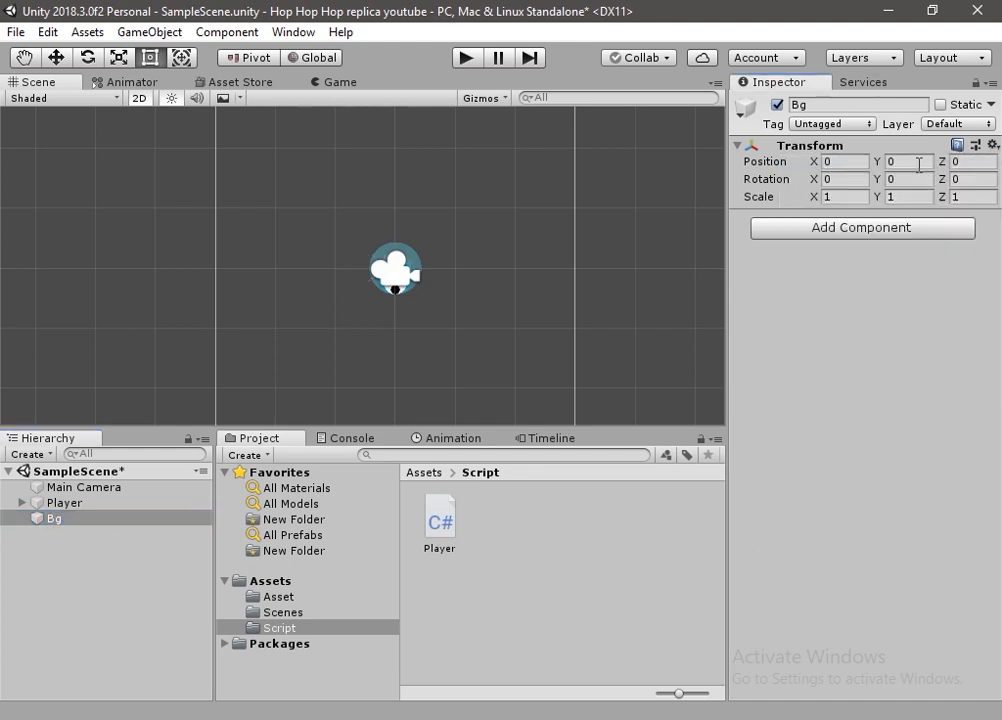
Add a new 2D sprite as a child of the Bg object
right_click(72, 519)
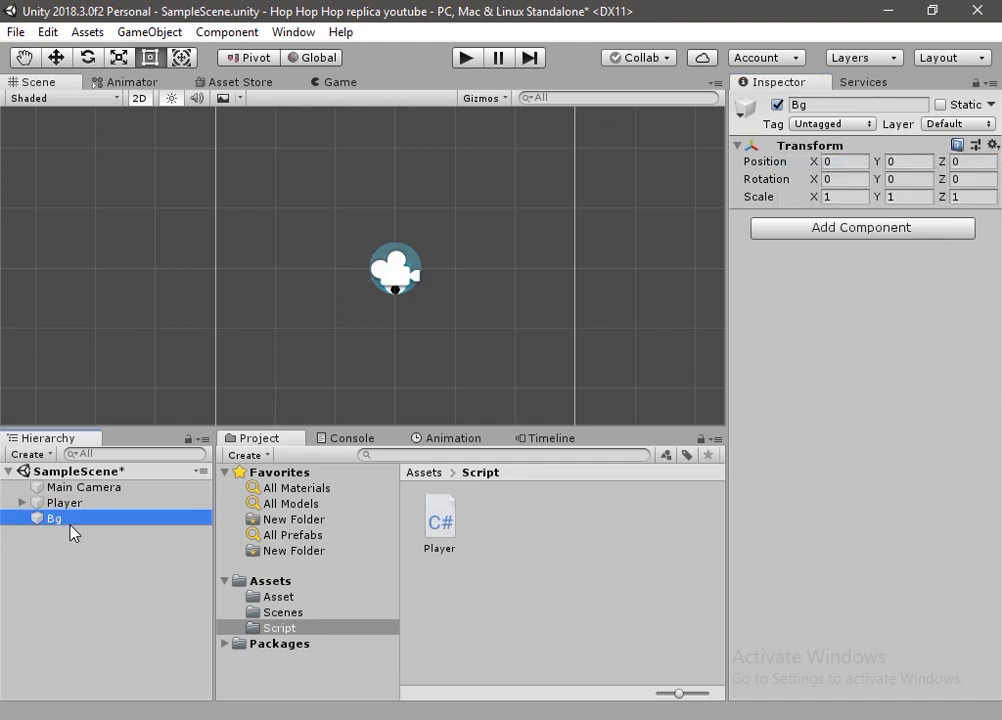
mouse_move(176, 384)
click(280, 383)
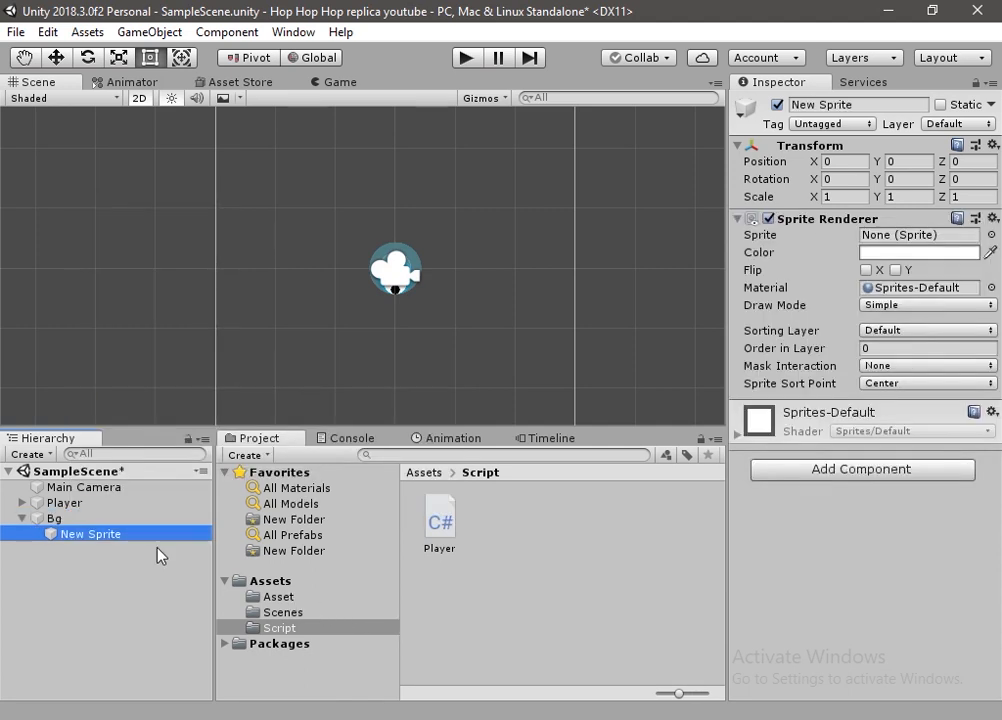
Set up the new sprite as BG Image, using the ellipse4691_0 sprite at X position 18.3
click(97, 537)
text(BG Image)
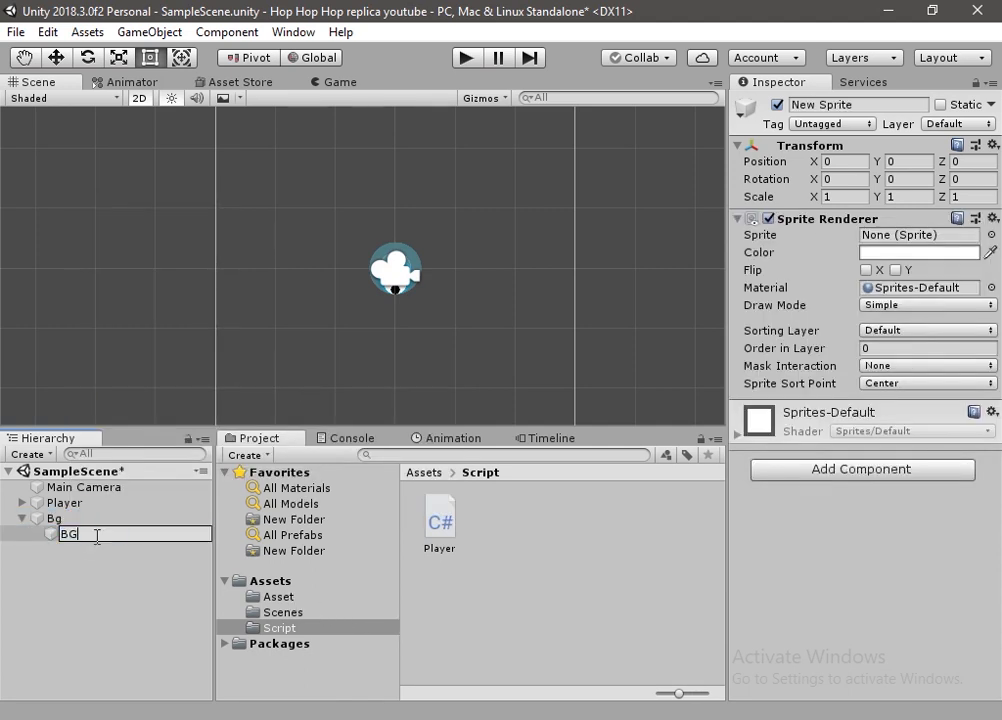
click(278, 596)
drag(518, 520, 960, 236)
scroll(422, 262, down, 3)
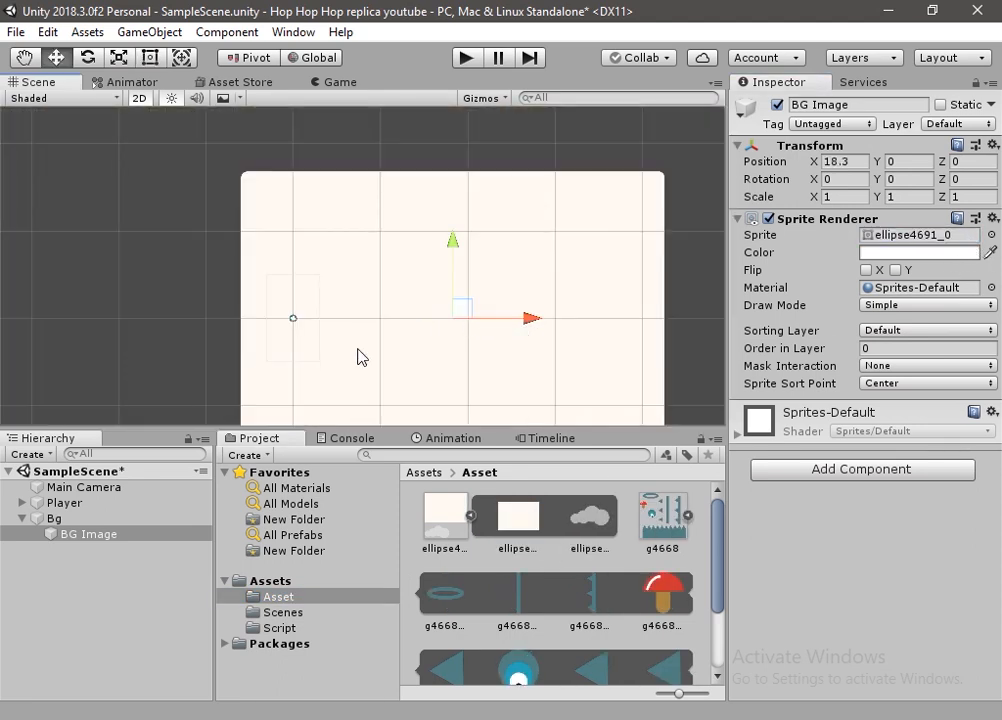
Tint the BG Image sprite a slightly darker, light grey color while checking it in the game view
click(338, 82)
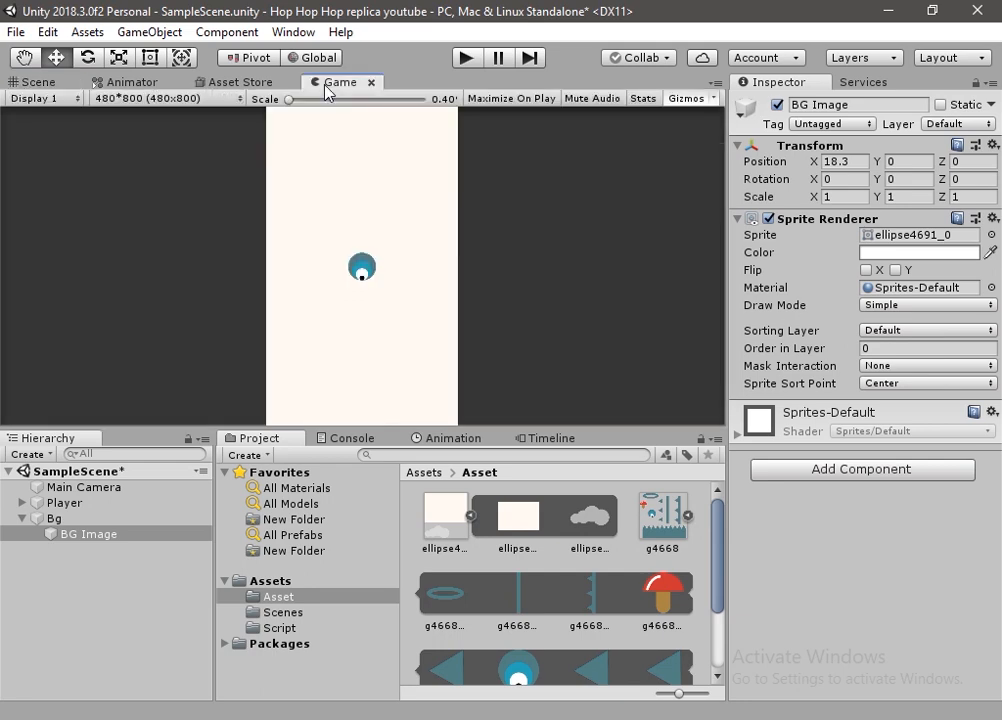
click(880, 253)
click(727, 294)
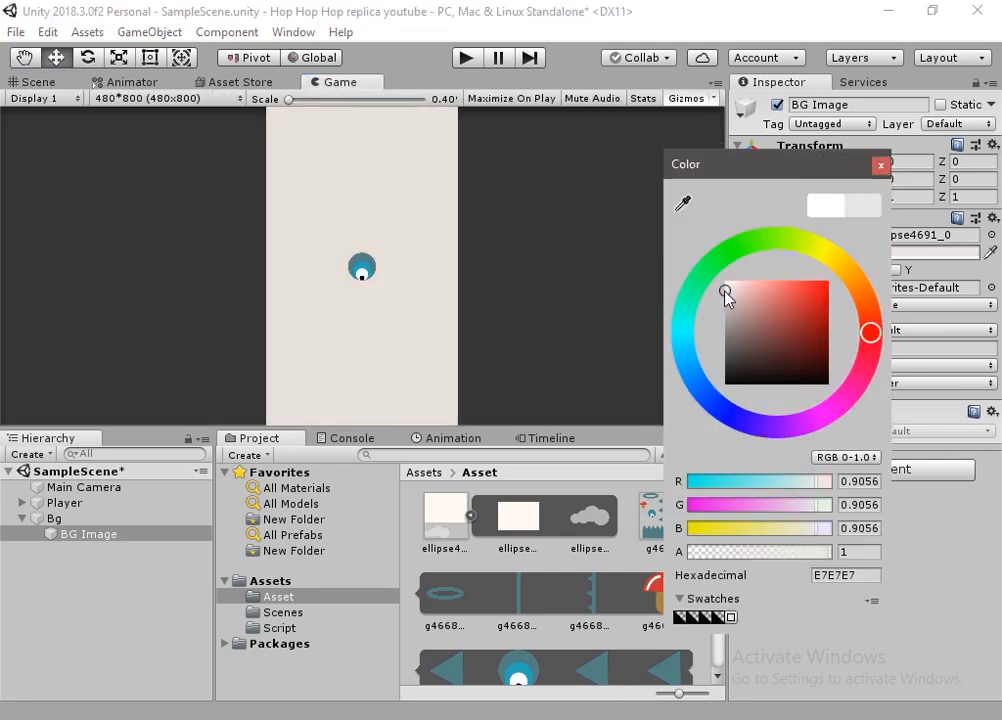
Duplicate BG Image and add an empty child object named Spikes under Bg
click(107, 533)
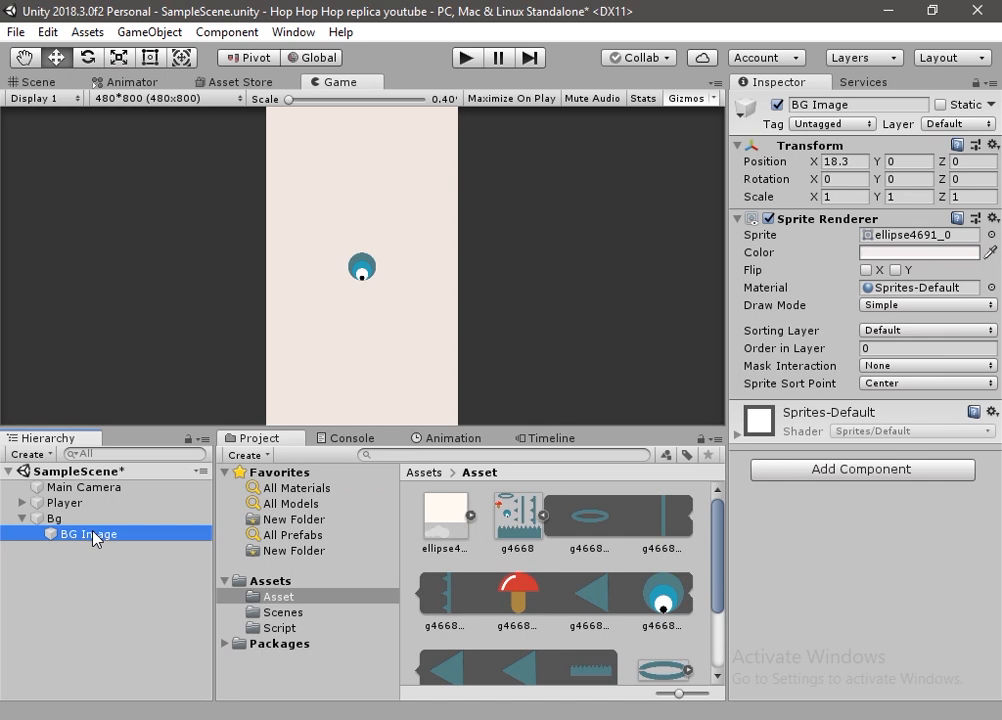
key(ctrl+d)
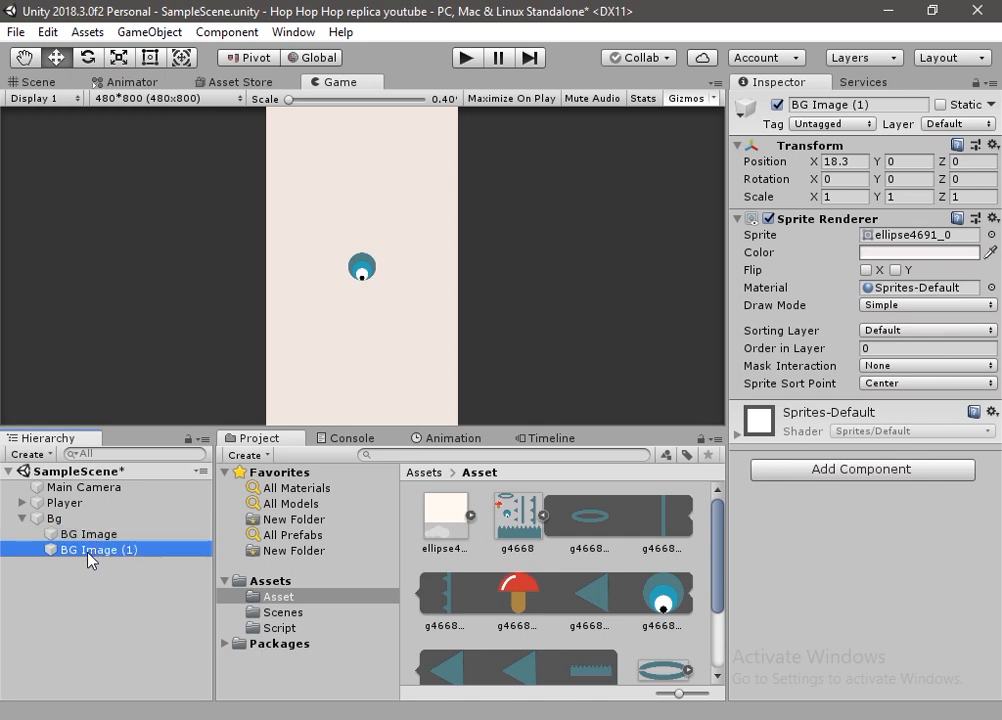
right_click(56, 518)
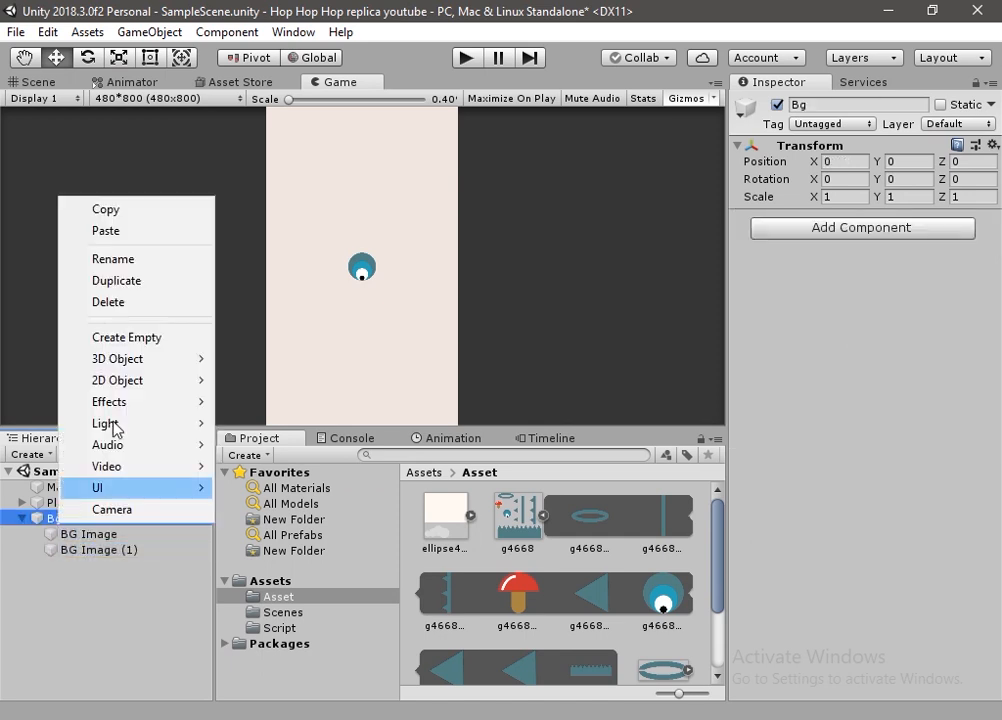
click(139, 340)
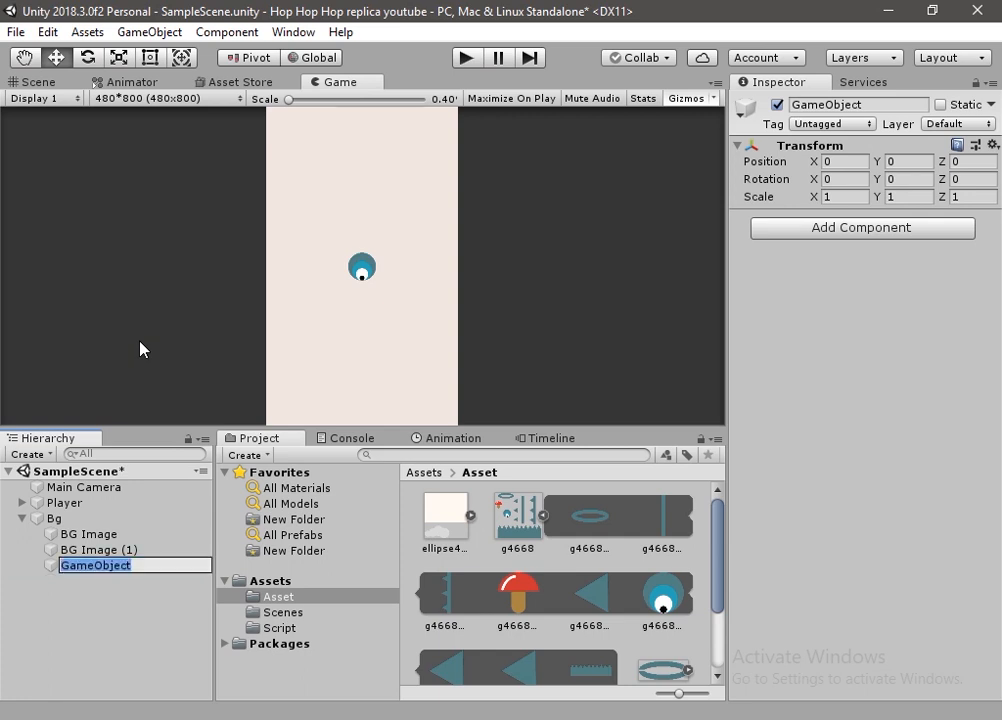
text(Spikes)
key(Return)
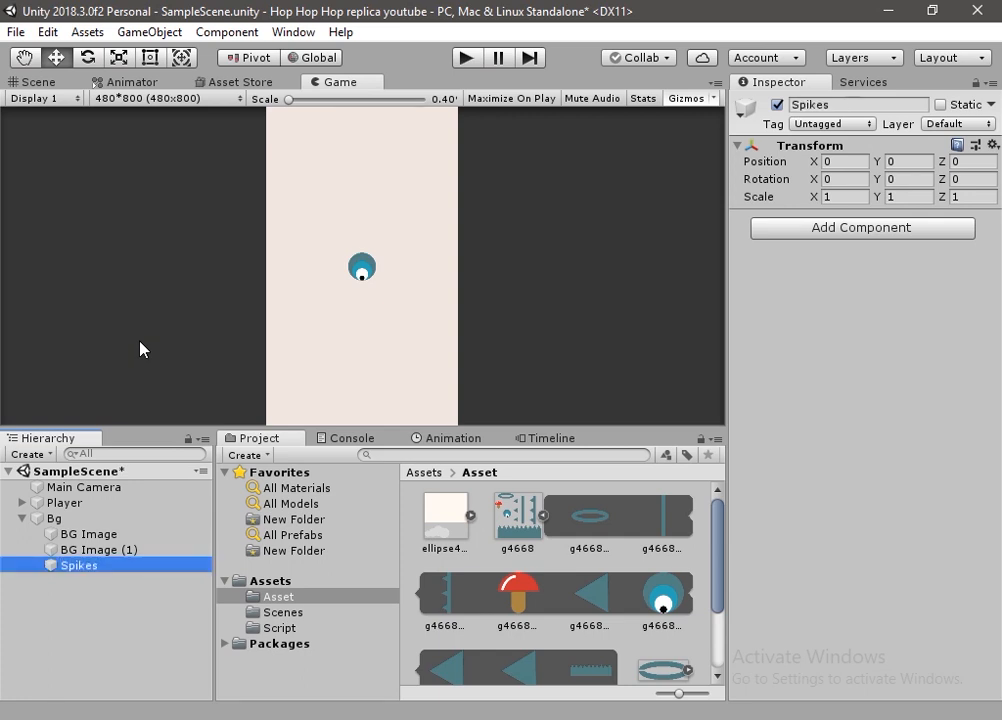
Move the duplicated BG Image inside the Spikes object and rename it BG Spikes
drag(101, 547, 172, 567)
key(F2)
text(Spikes)
key(Return)
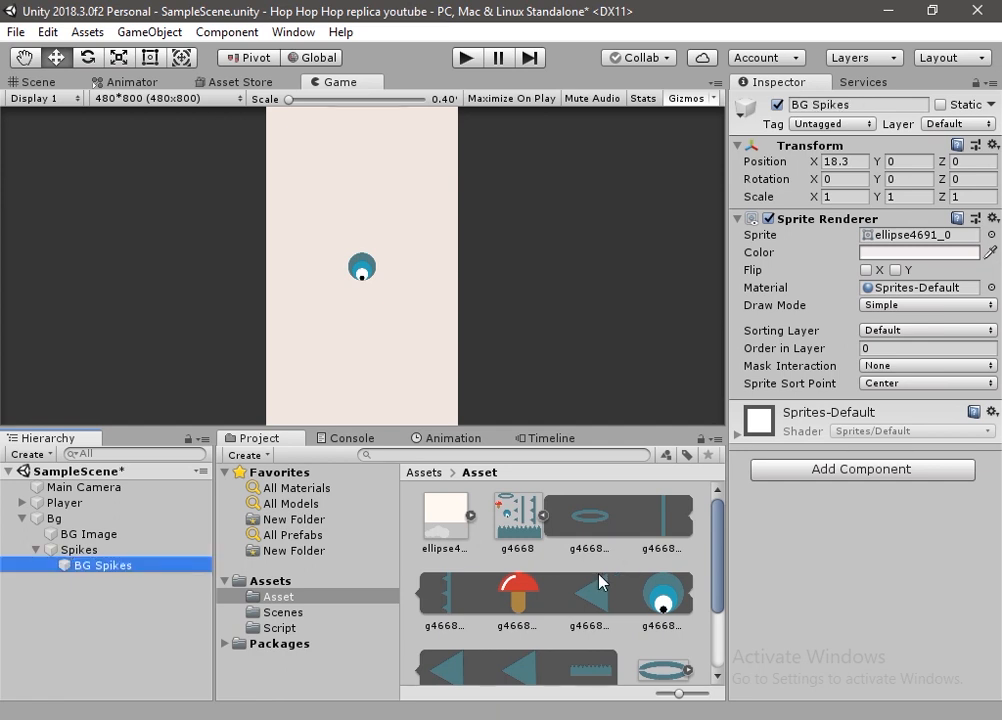
Assign the g4668_8 spike sprite to BG Spikes and set its X and Y scale to 0.2
scroll(651, 620, down, 2)
drag(585, 614, 935, 240)
click(850, 197)
text(.2)
key(Tab)
text(.)
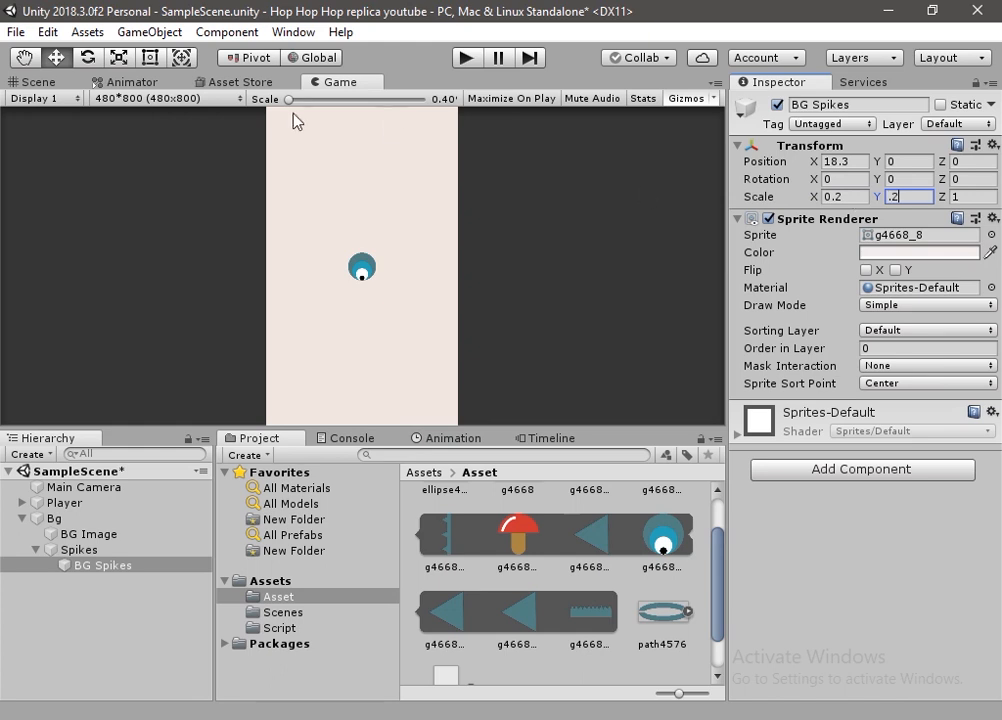
text(2)
Position BG Spikes along the lower edge of the game view at X 1.71, Y -4.8
click(38, 82)
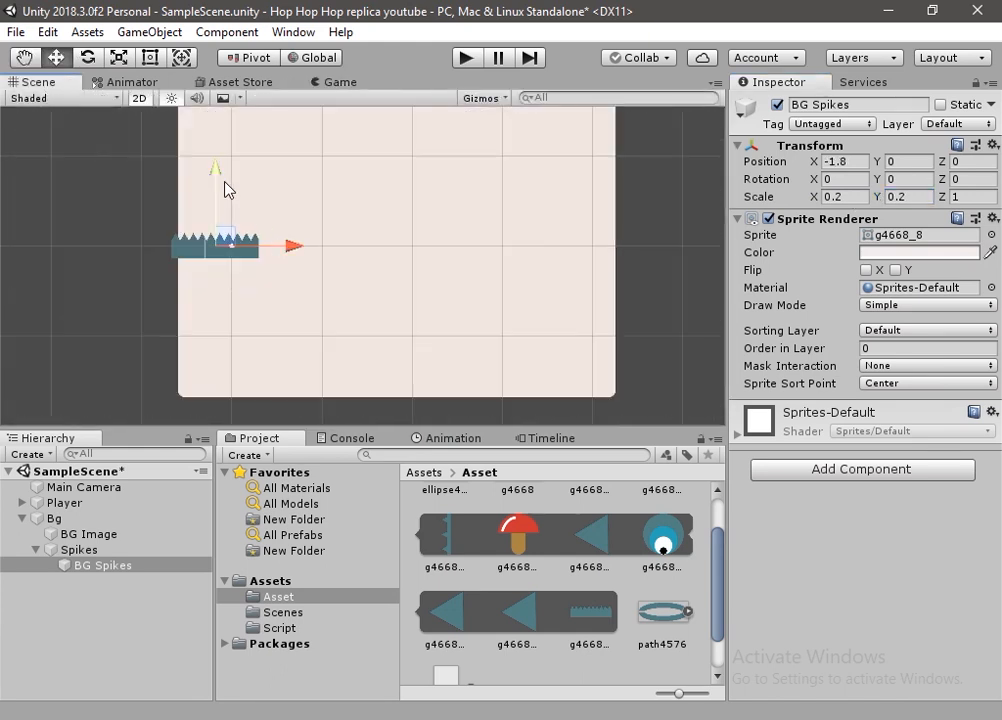
drag(224, 188, 258, 263)
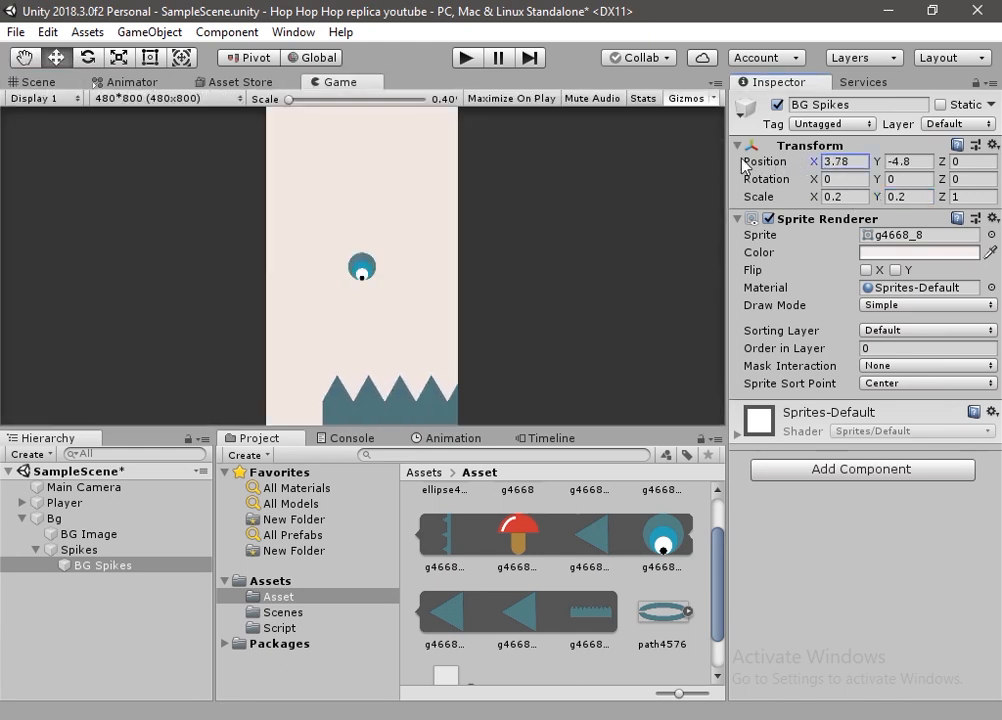
drag(745, 161, 697, 163)
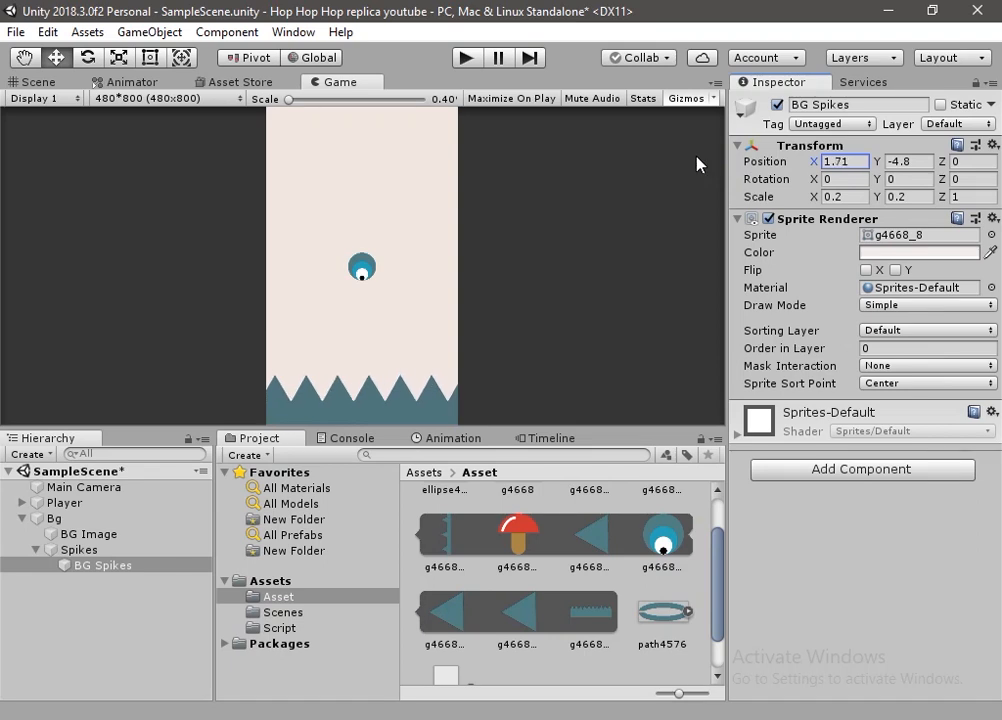
Duplicate BG Spikes, flip the copy with a Y scale of -0.2 and move it up to Y 5.71
click(110, 566)
key(ctrl+d)
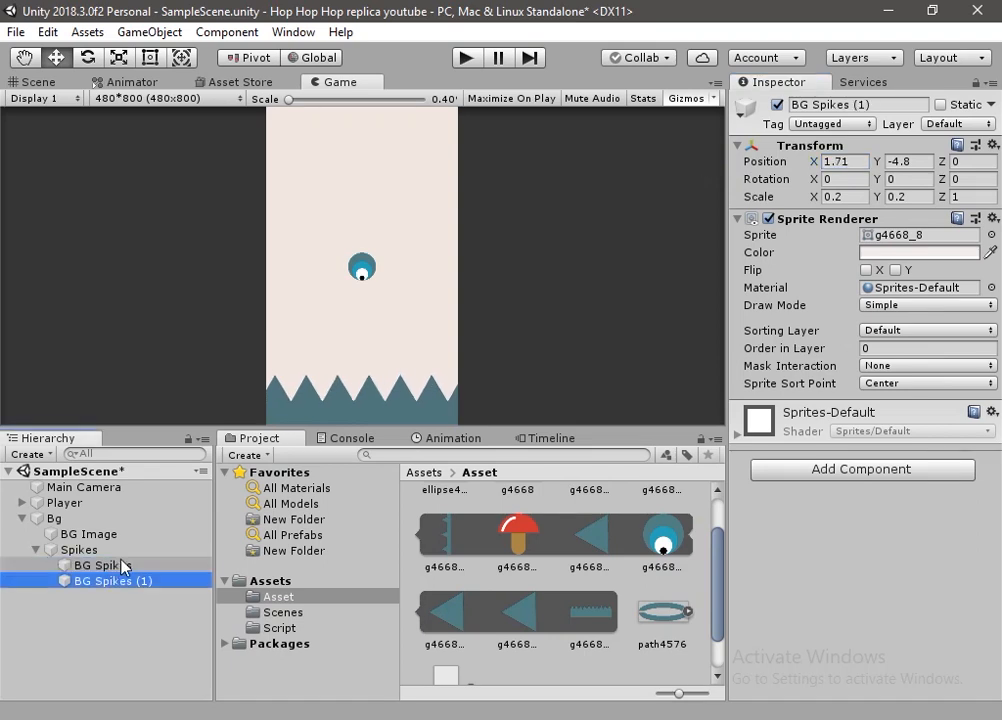
click(890, 196)
text(-)
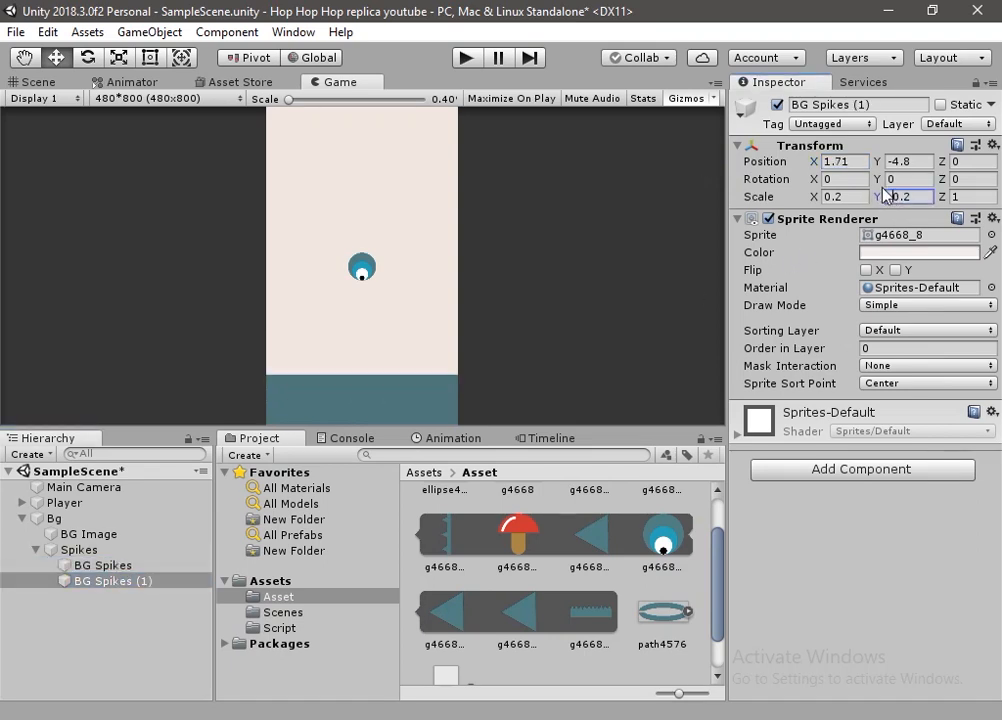
drag(878, 162, 29, 174)
Add a Box Collider 2D to the lower BG Spikes and reduce the collider's Y size to 10.7
click(38, 82)
ctrl+click(127, 565)
click(127, 566)
click(821, 476)
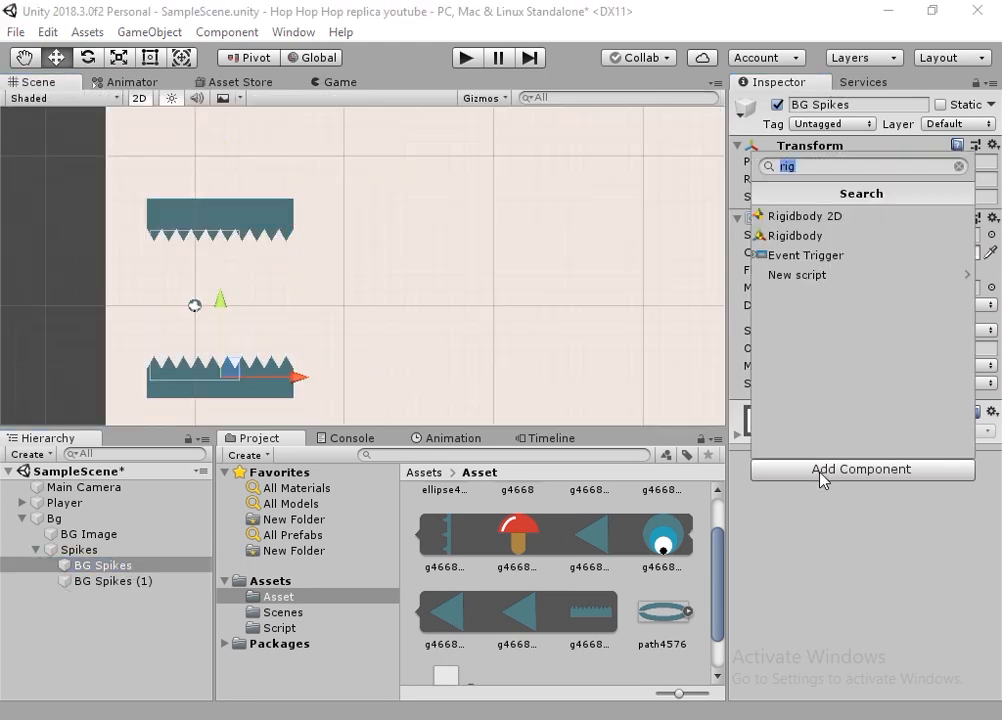
text(n)
key(BackSpace)
text(box)
key(Return)
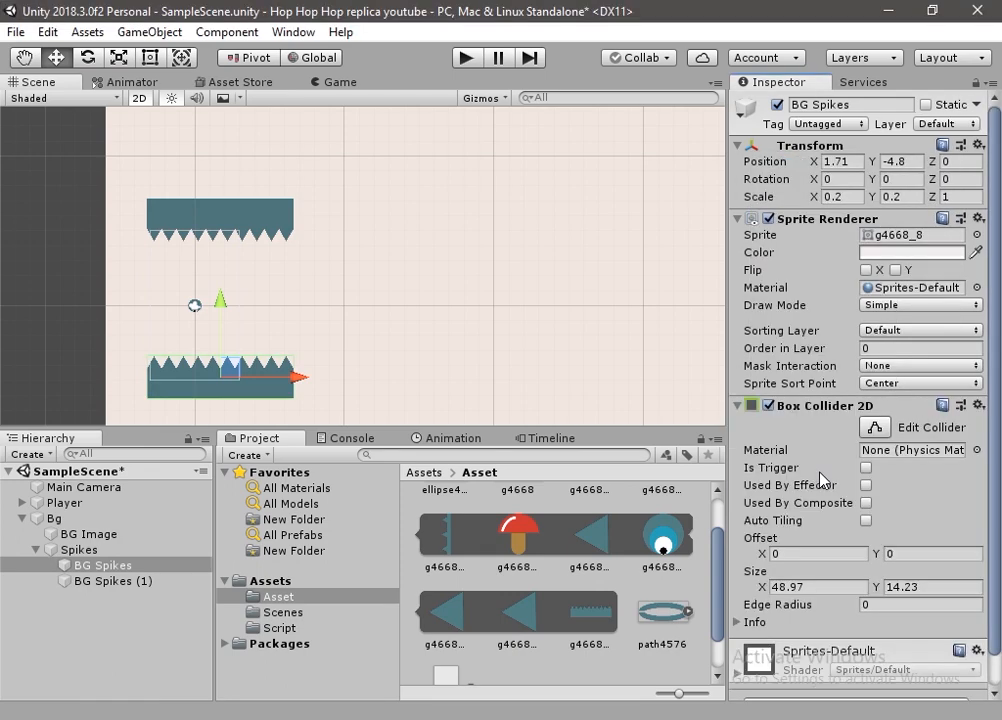
scroll(832, 530, down, 1)
scroll(220, 400, up, 2)
Paste the lower spikes' Box Collider 2D onto BG Spikes (1) as a new component
double_click(113, 581)
click(979, 218)
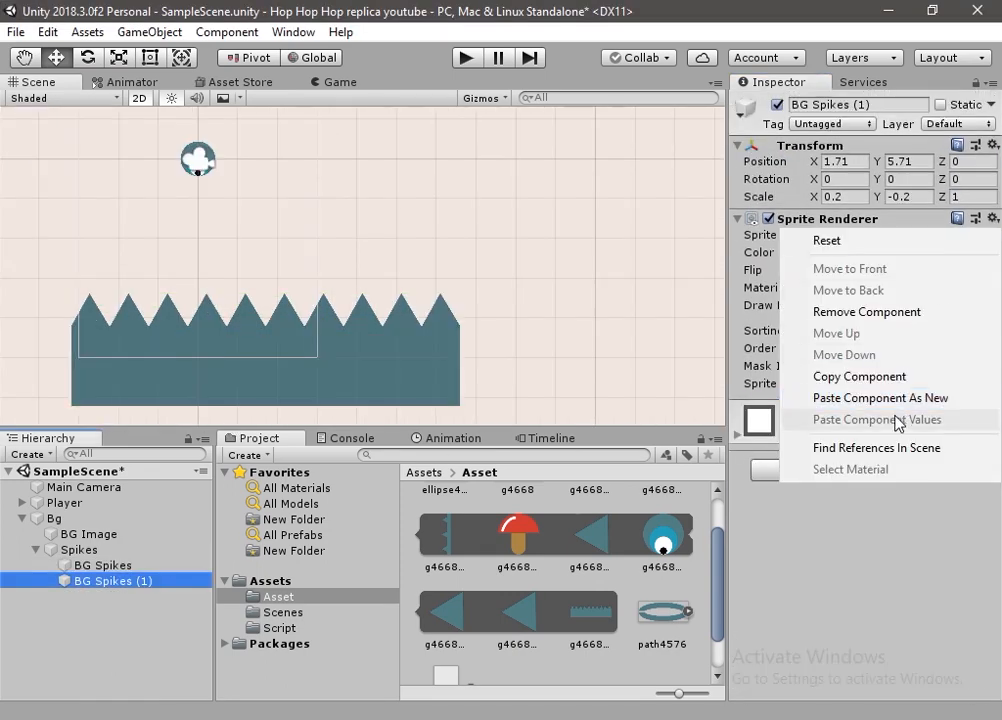
click(832, 400)
middle_drag(480, 207, 483, 535)
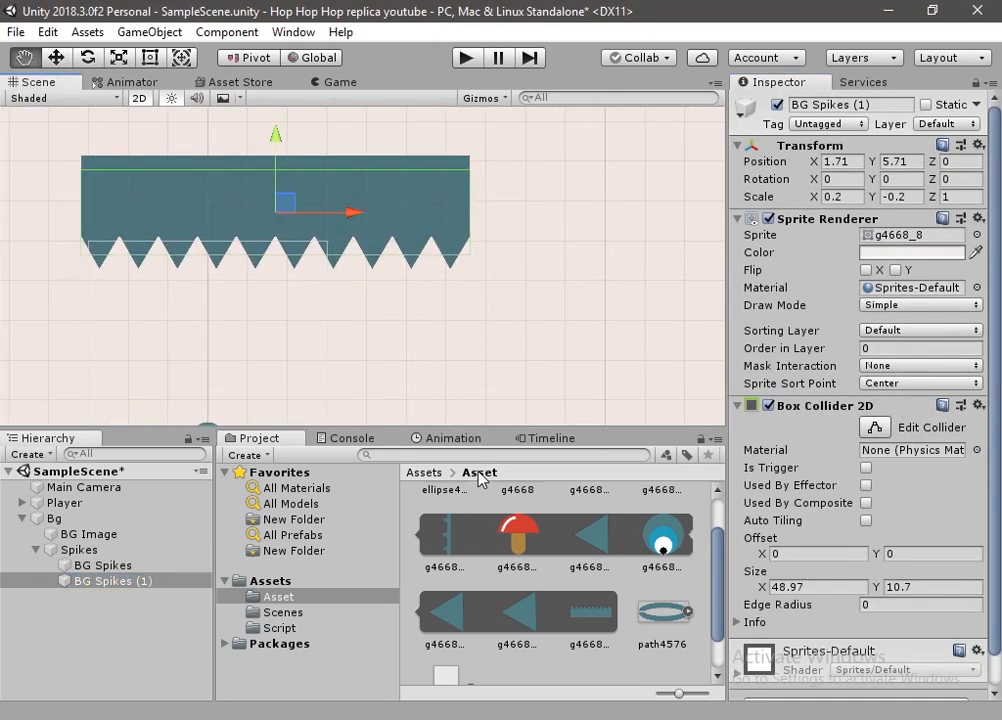
Duplicate the lower and upper spike strips together and place the copies directly to the right of the originals
click(98, 596)
click(99, 567)
ctrl+click(97, 583)
key(ctrl+d)
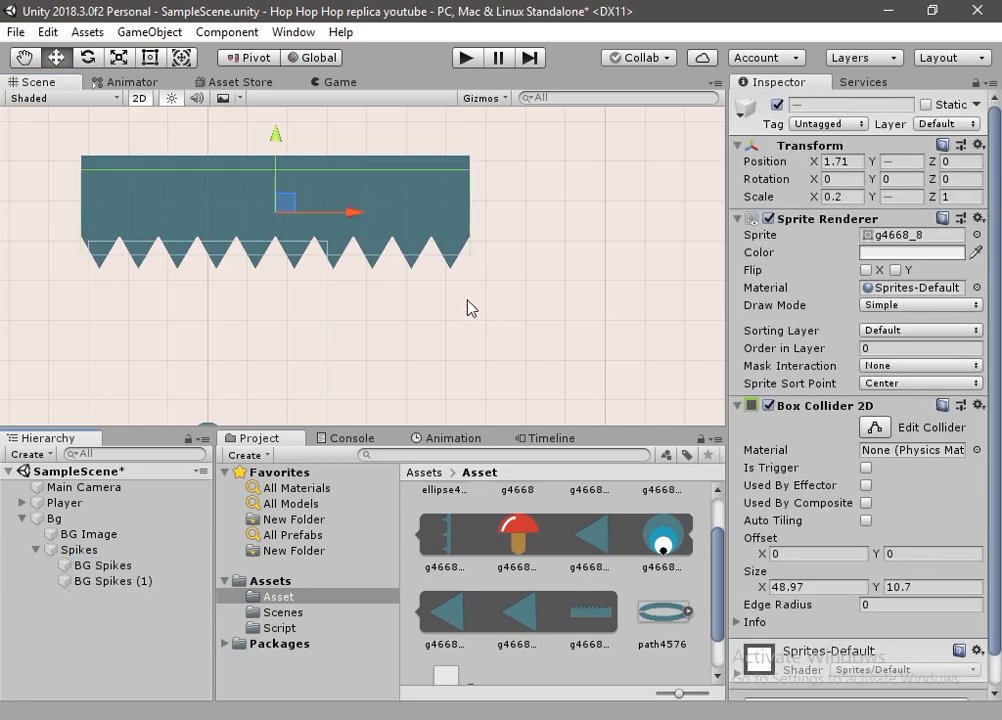
scroll(455, 315, down, 6)
middle_drag(417, 313, 272, 226)
scroll(275, 233, down, 1)
drag(270, 180, 685, 203)
Extend both spike rows with three more duplicated pairs, placing the last pair at X 40.51, and collapse the Bg hierarchy
key(ctrl+d)
middle_drag(560, 254, 344, 229)
key(ctrl+d)
drag(480, 152, 681, 184)
middle_drag(665, 187, 500, 202)
key(ctrl+d)
drag(511, 172, 705, 166)
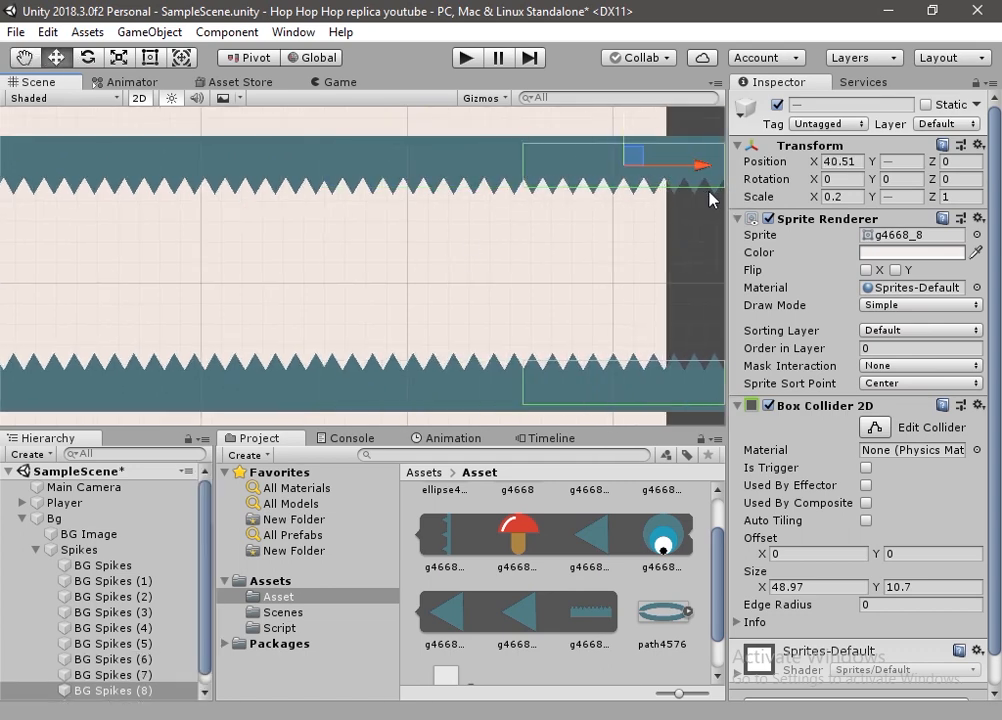
click(37, 549)
scroll(285, 292, down, 10)
middle_drag(247, 290, 391, 302)
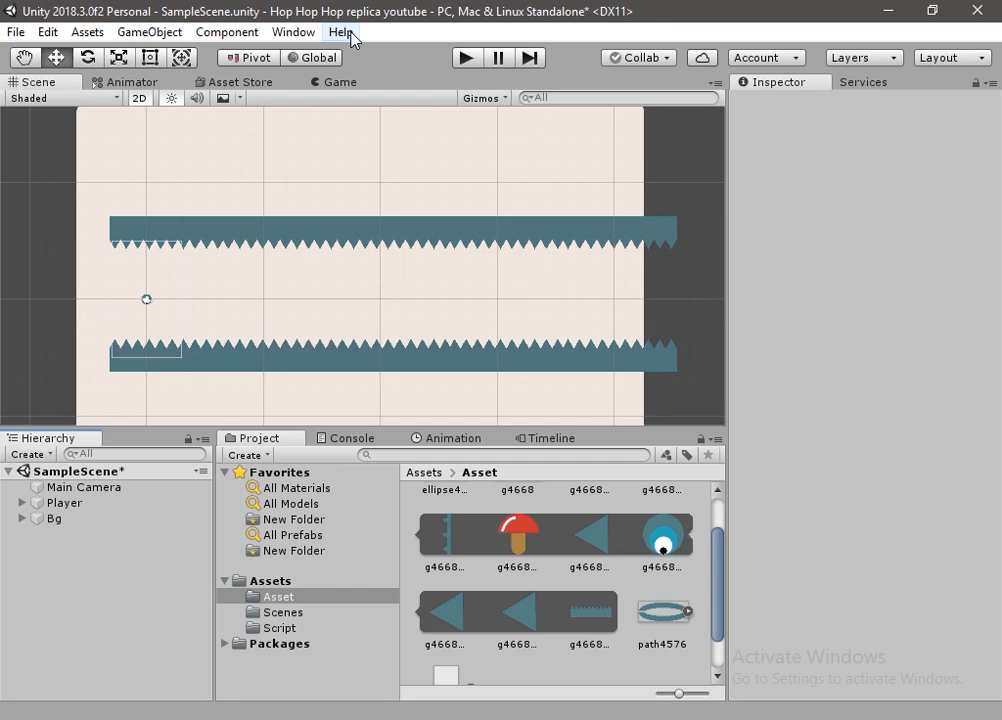
Install the Cinemachine package through the Package Manager and create a Cinemachine 2D camera in the scene
click(342, 32)
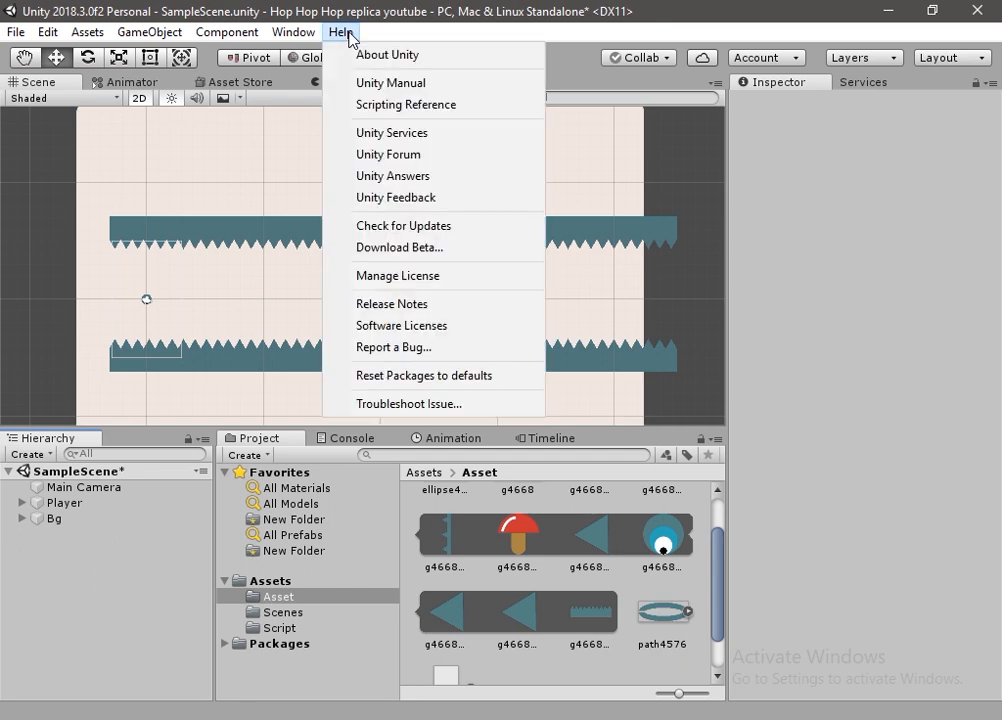
mouse_move(293, 32)
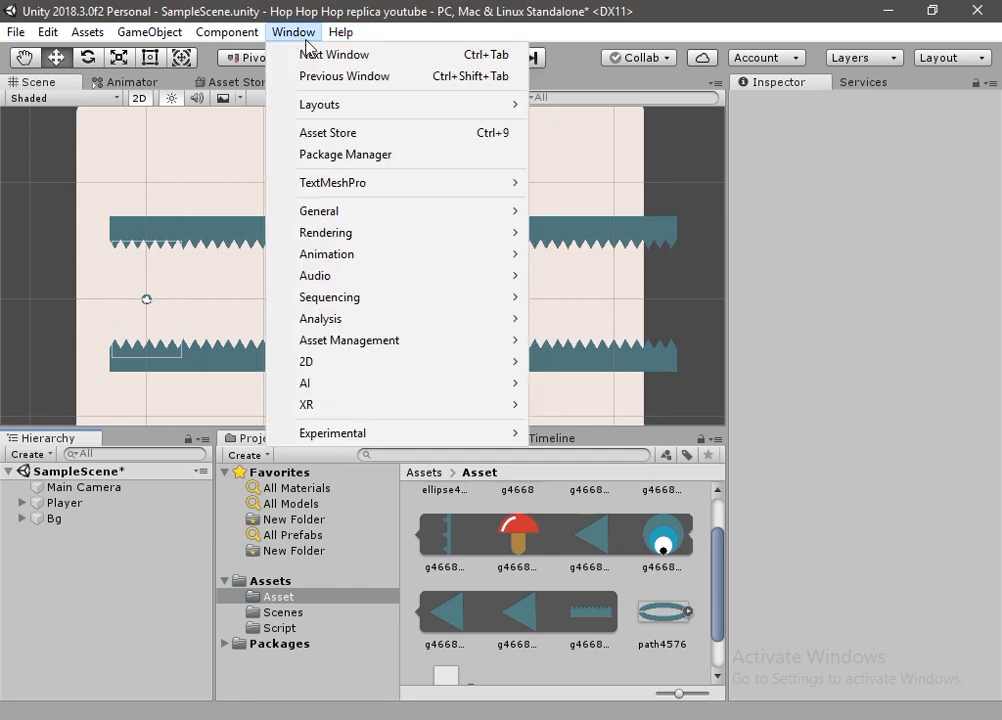
click(366, 155)
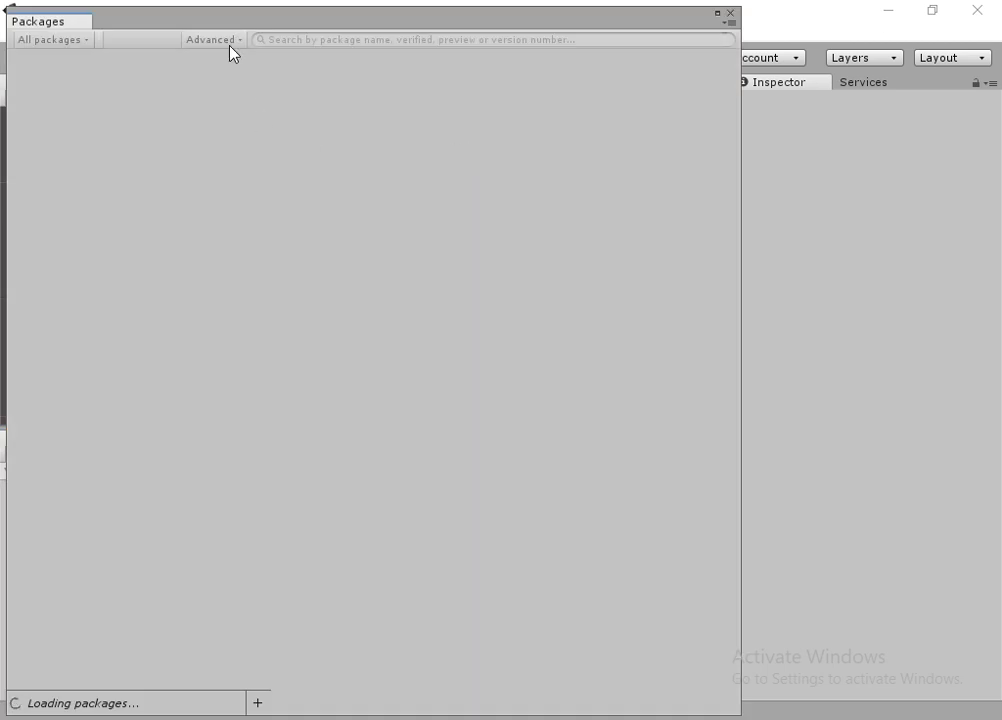
click(230, 45)
click(246, 56)
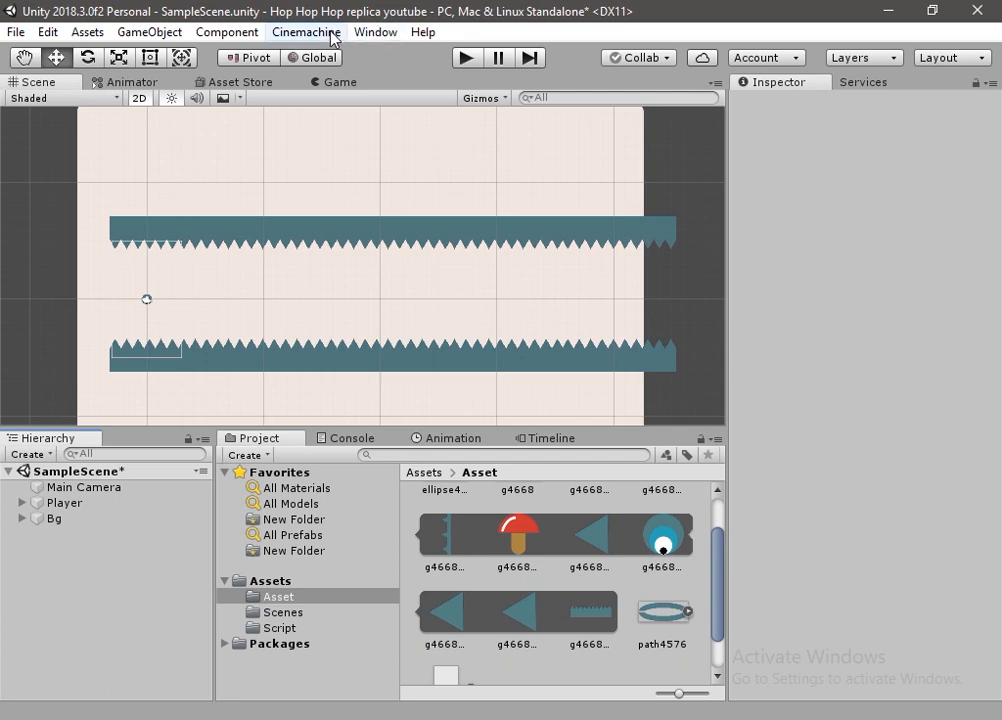
click(330, 33)
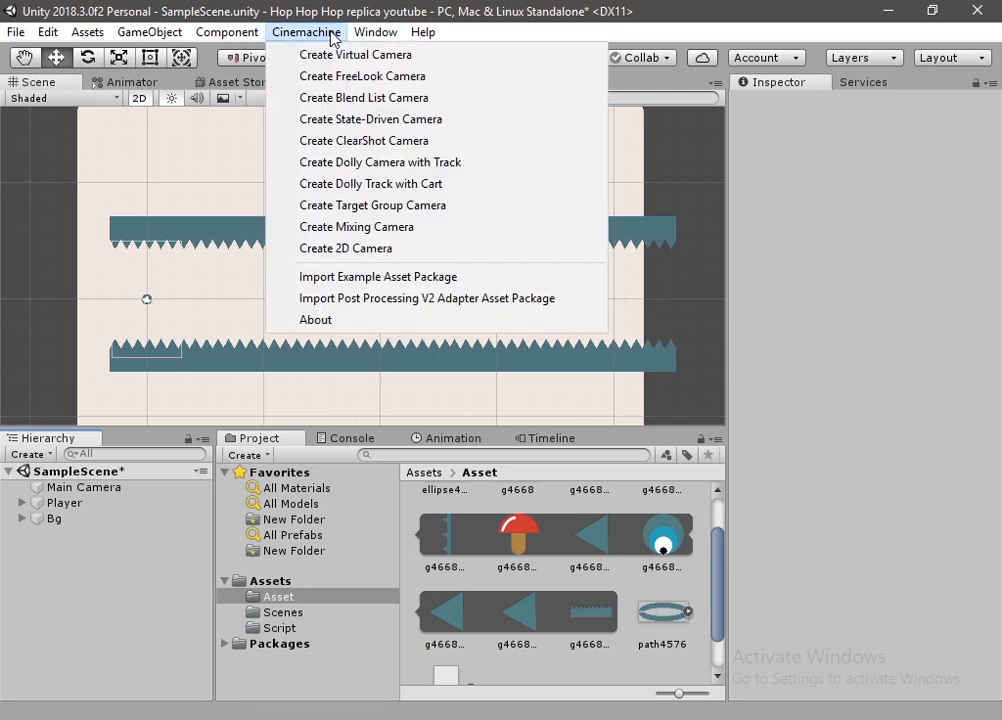
click(338, 248)
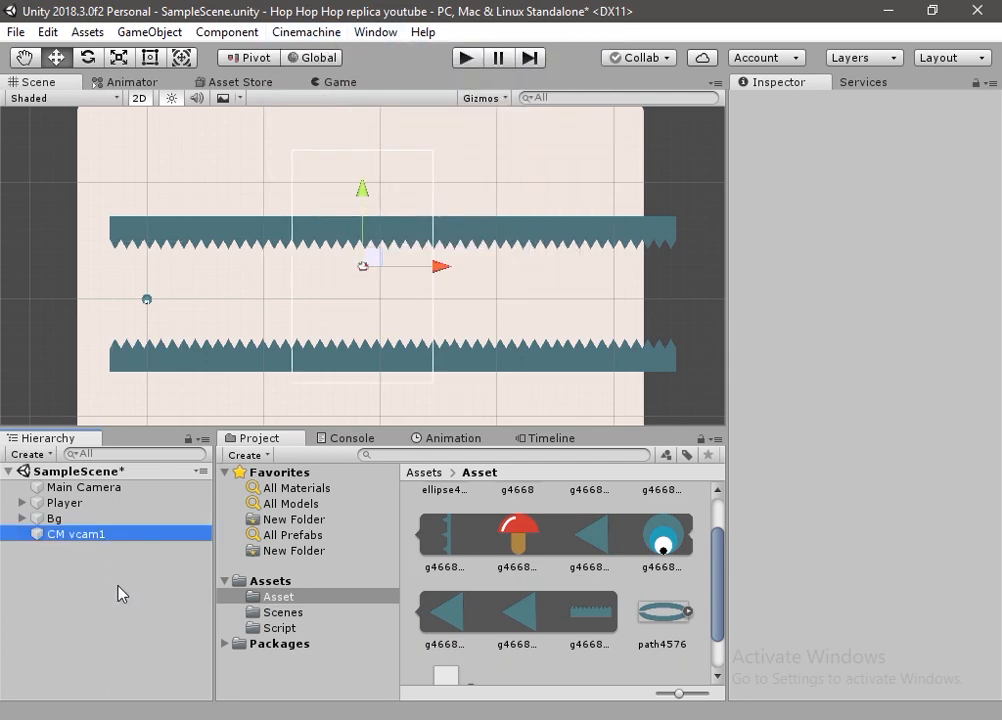
Create an empty object named Camera and nest Main Camera and CM vcam1 inside it
click(29, 454)
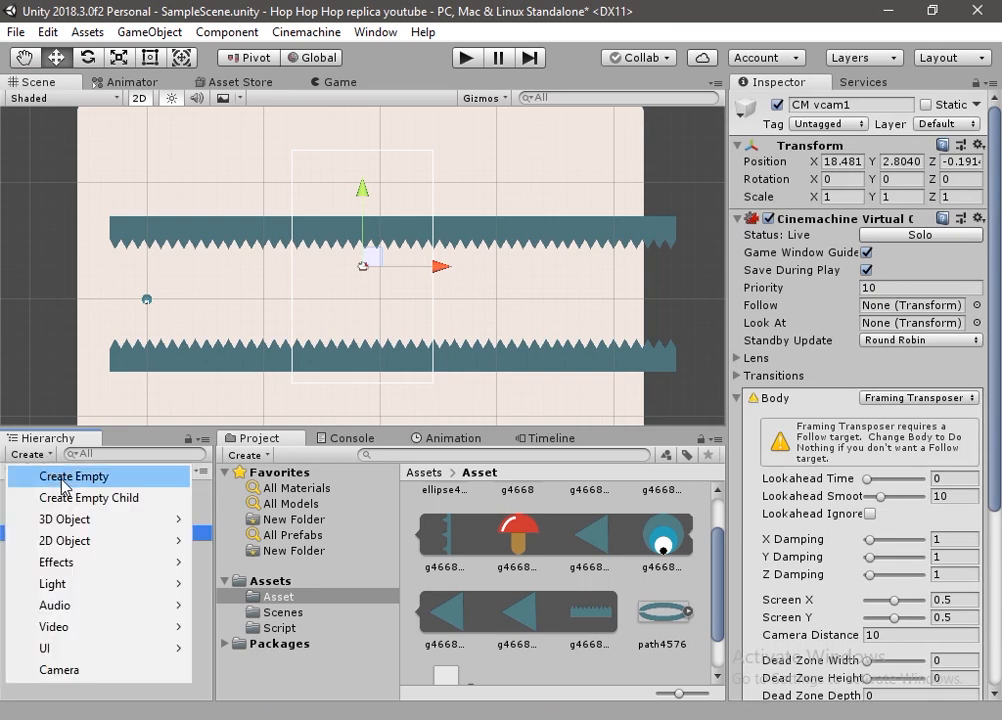
click(62, 479)
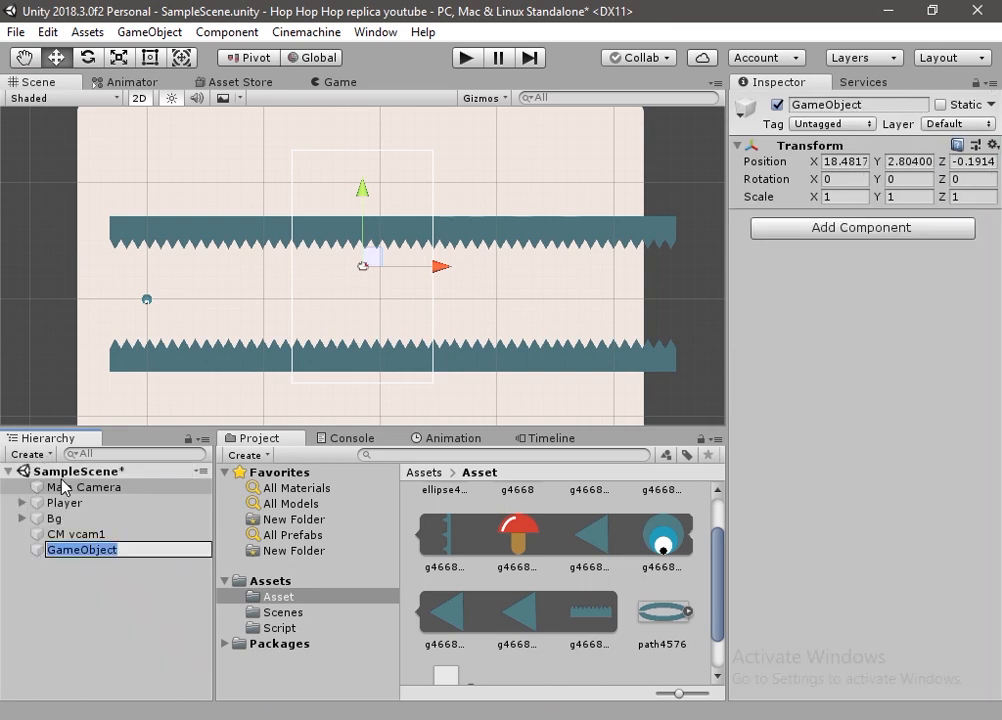
text(Camera)
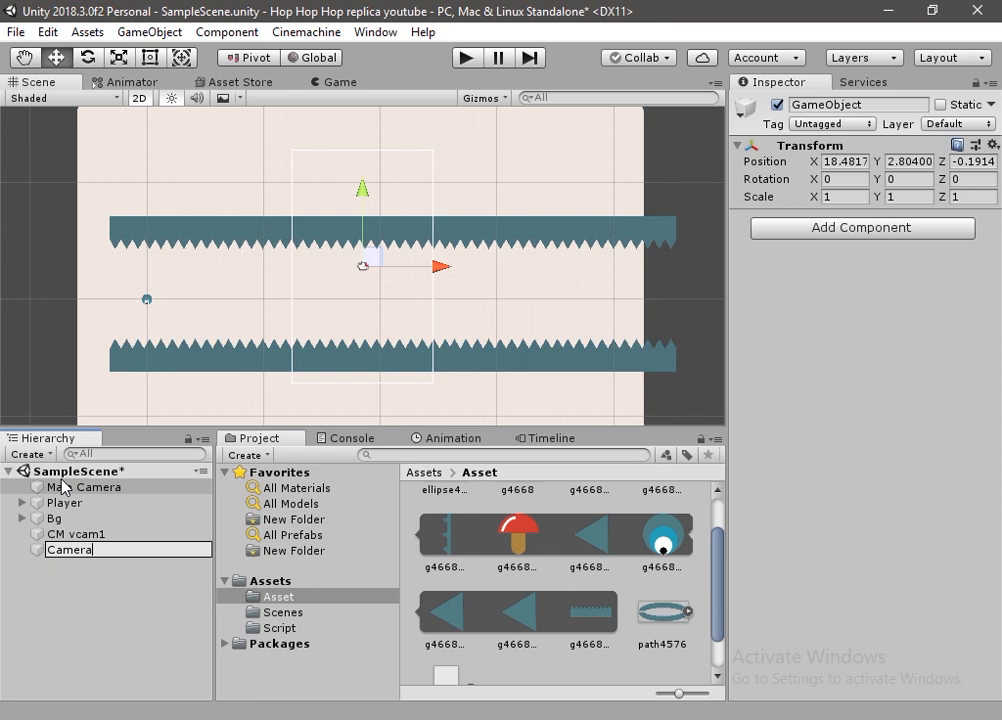
key(Return)
click(62, 487)
ctrl+click(77, 535)
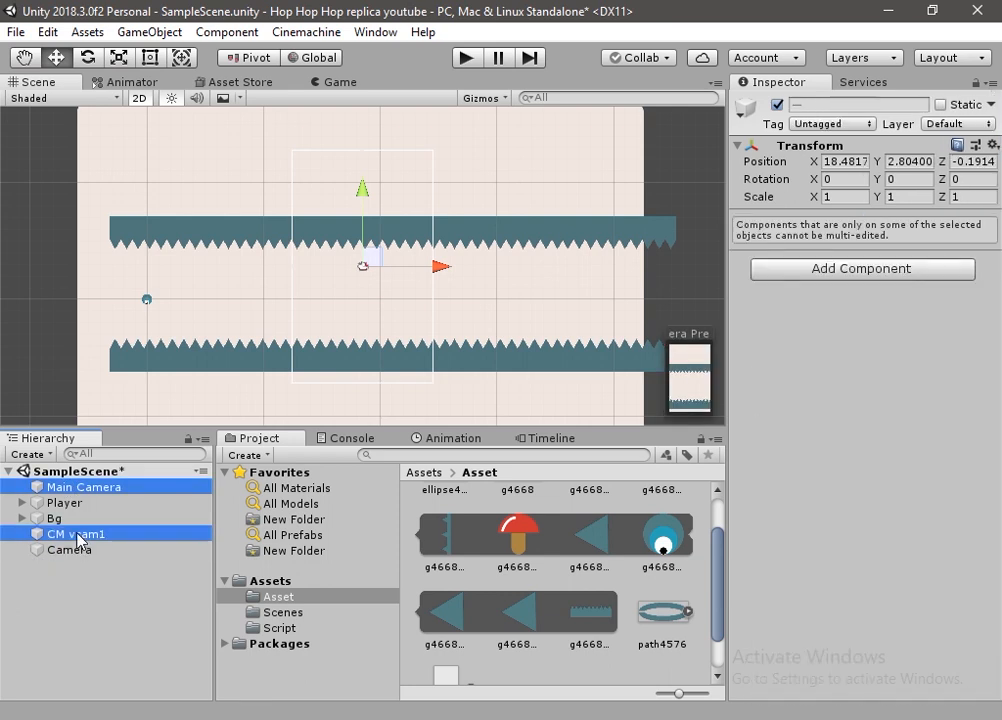
drag(77, 538, 82, 555)
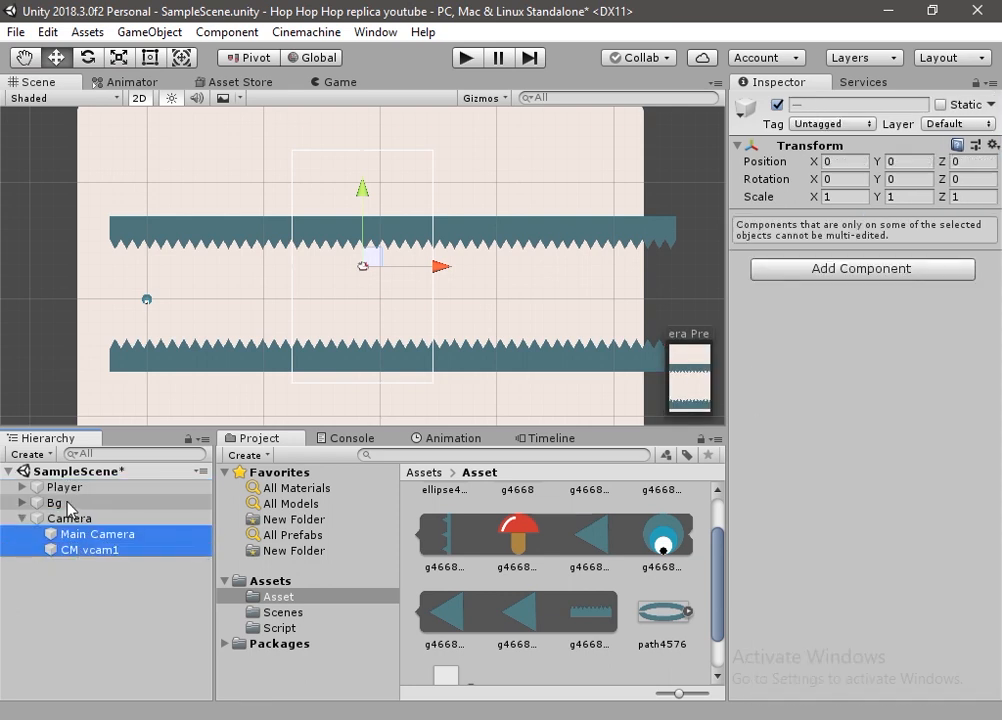
Set the Player object as the Follow target of CM vcam1
click(80, 551)
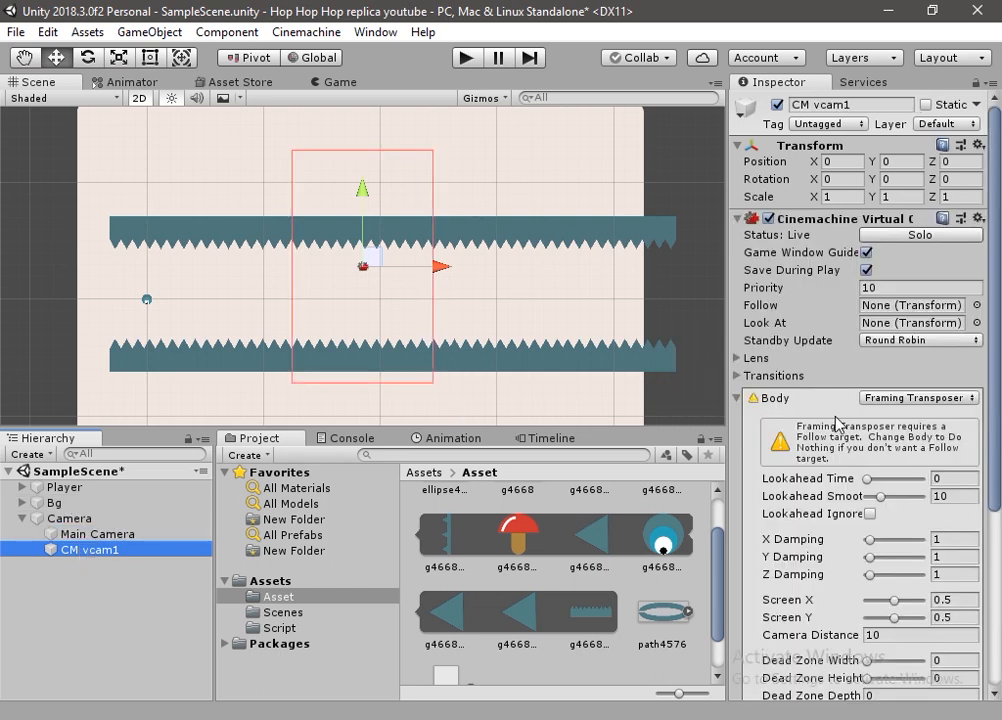
click(57, 488)
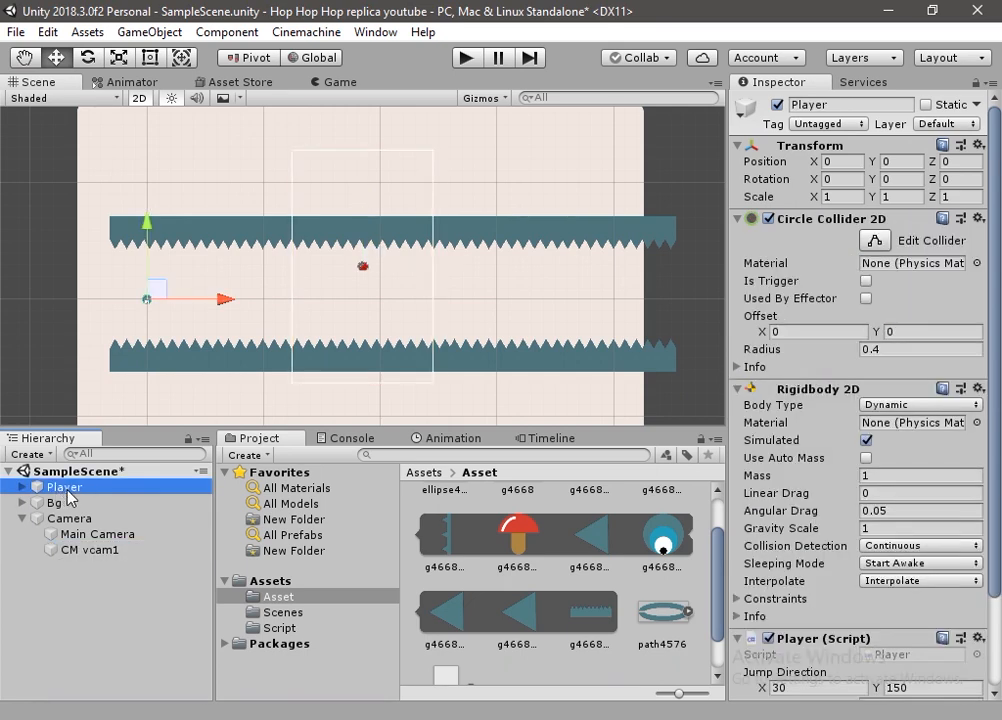
click(86, 556)
drag(95, 490, 903, 310)
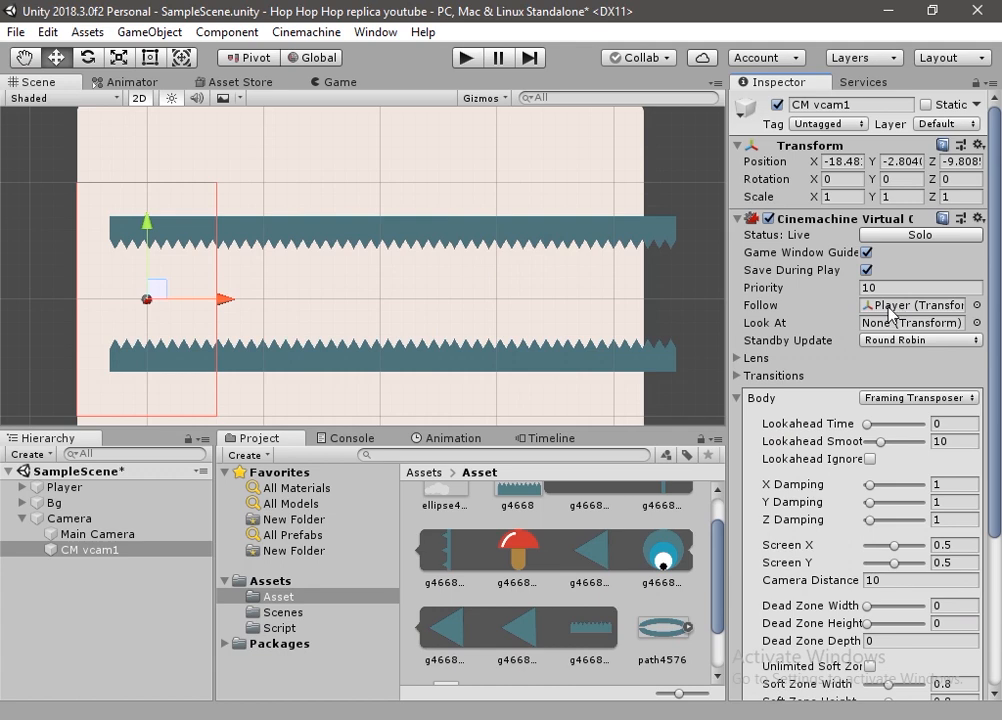
Reduce the virtual camera's orthographic size to 5.44 while checking the framing in the Game view
click(331, 84)
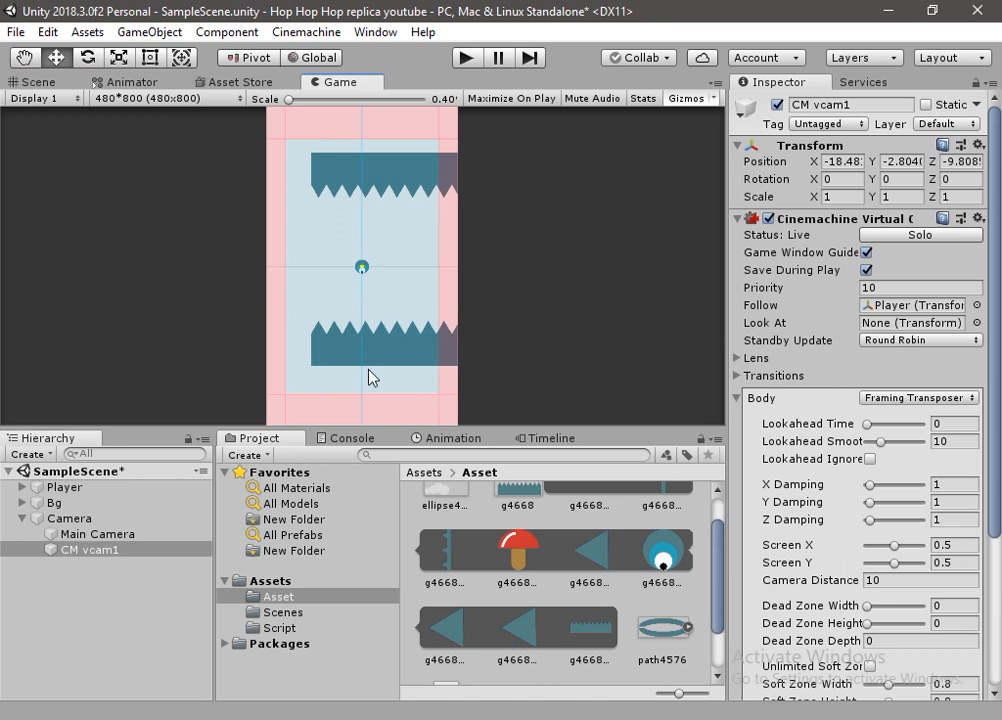
click(750, 358)
drag(809, 379, 697, 397)
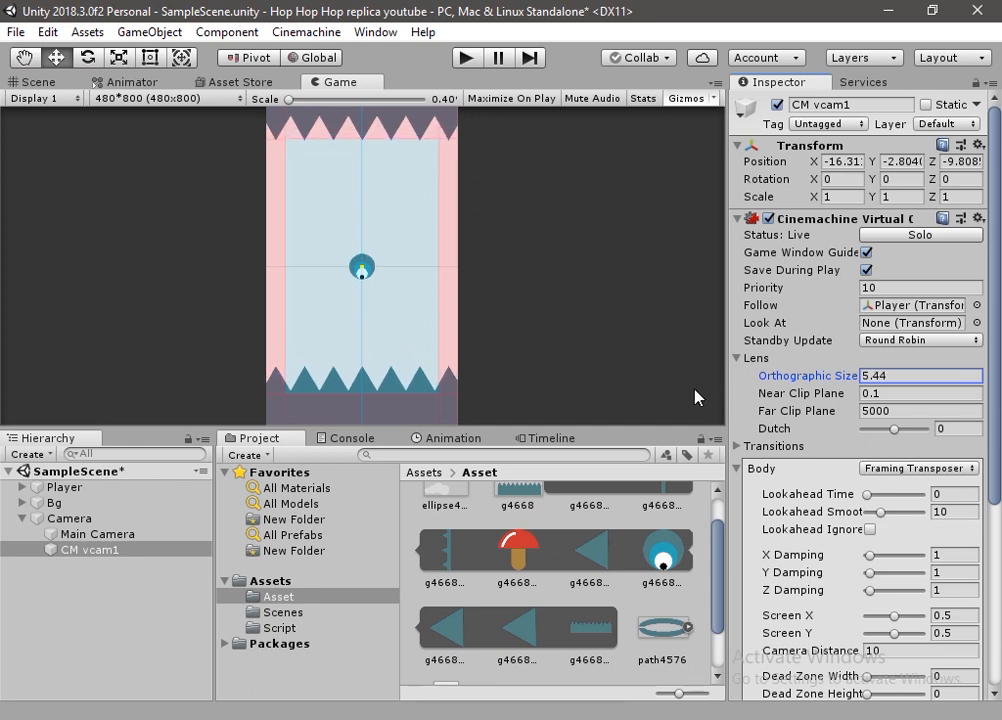
click(809, 162)
Set CM vcam1's Dead Zone Height to 1 and Soft Zone Height to 2, and play-test the camera follow
click(90, 549)
scroll(877, 575, down, 3)
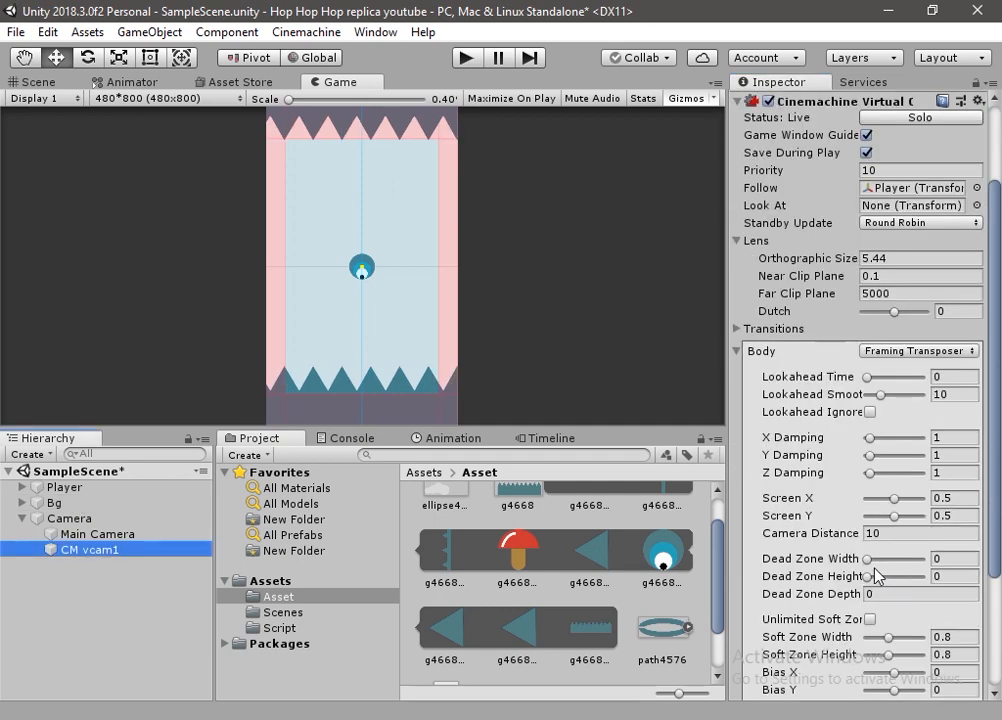
drag(868, 561, 992, 578)
scroll(961, 597, down, 3)
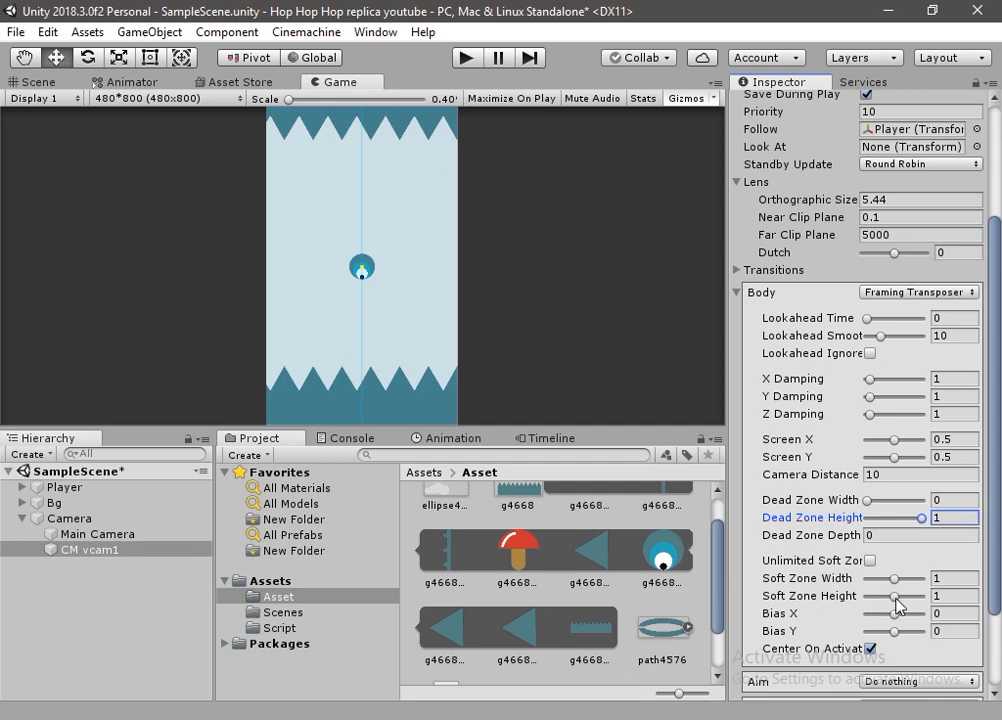
drag(897, 602, 921, 600)
click(466, 58)
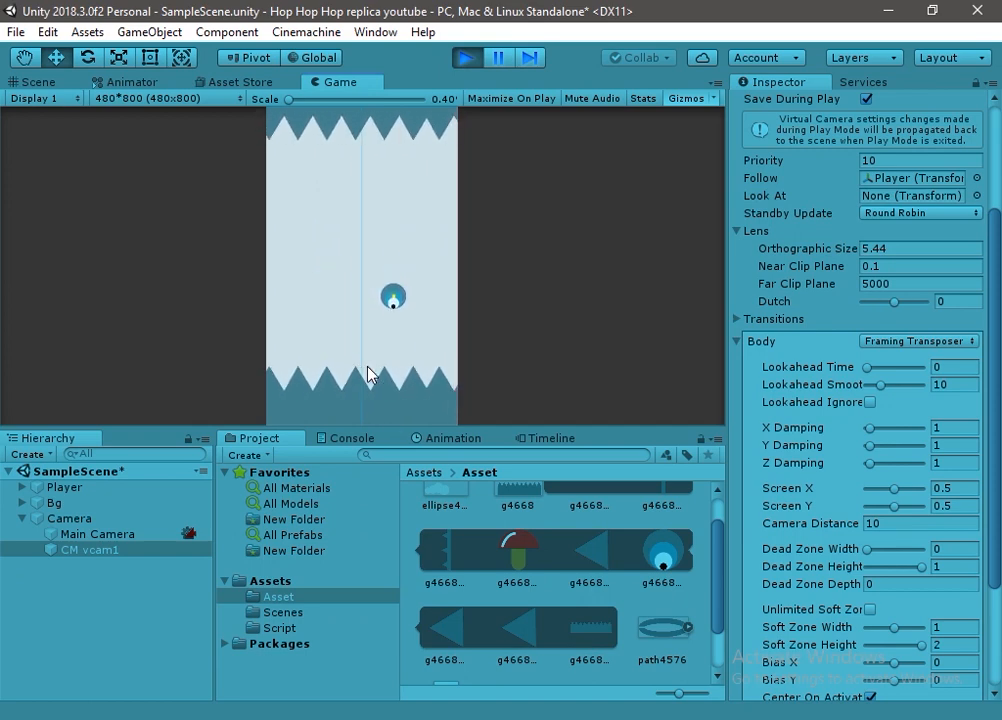
click(470, 60)
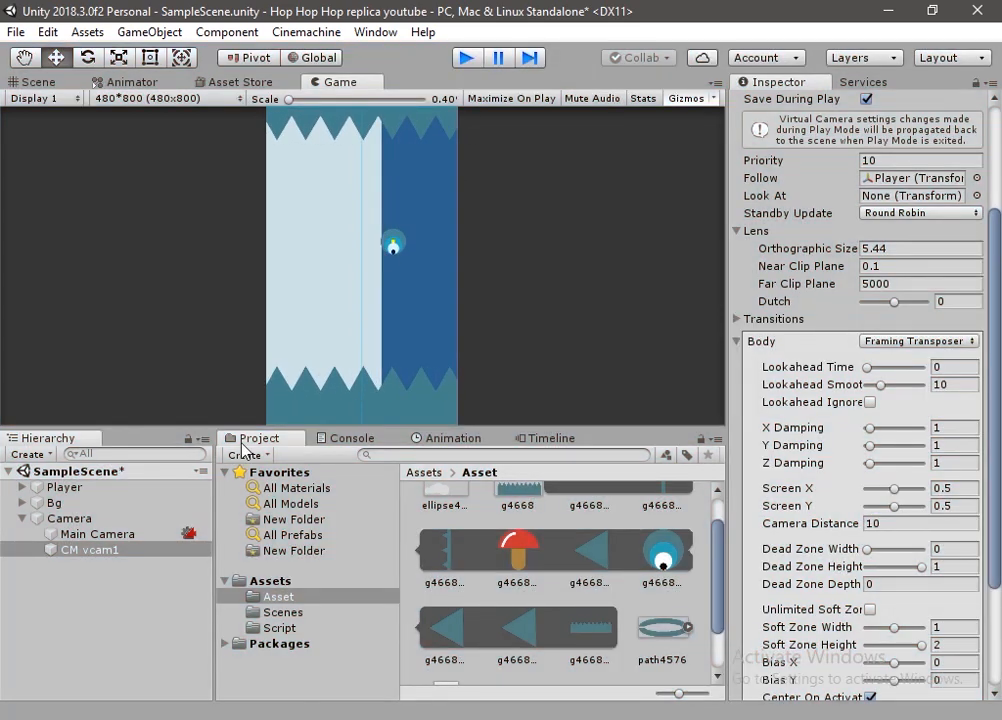
Create an empty object named Obstacle and reset its transform
click(30, 455)
click(78, 476)
click(70, 535)
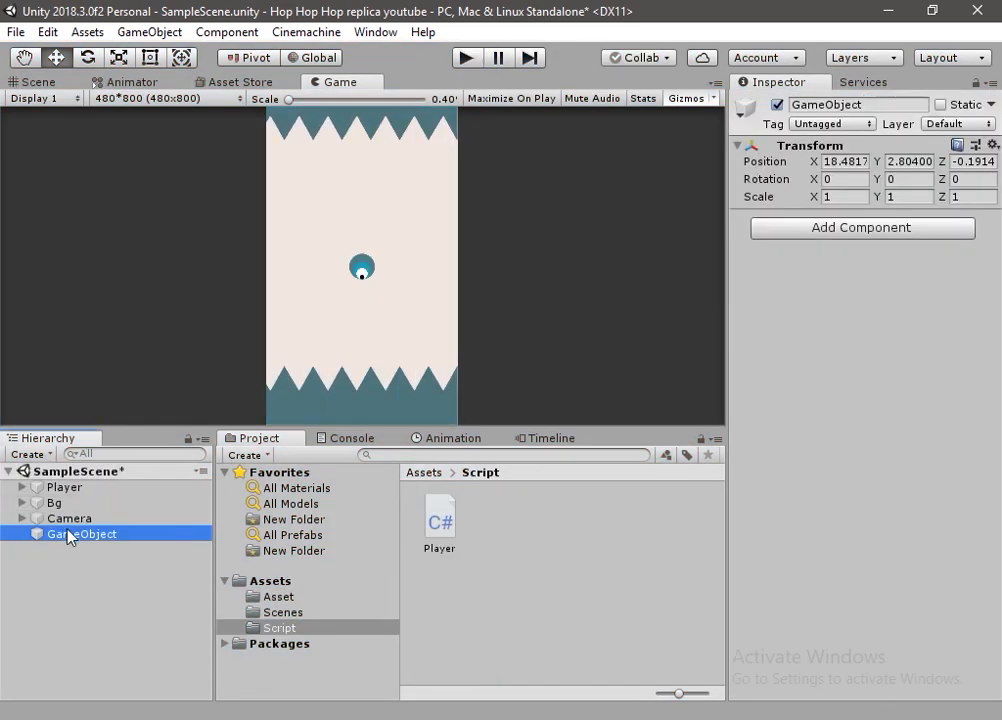
click(80, 536)
text(O)
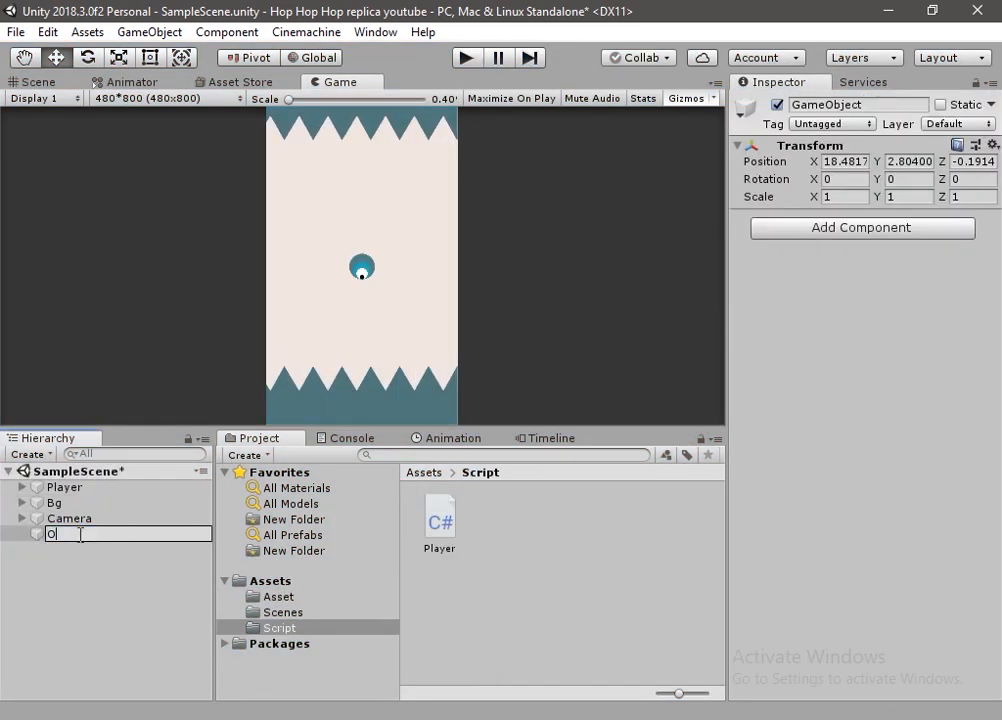
text(bstacle)
key(Return)
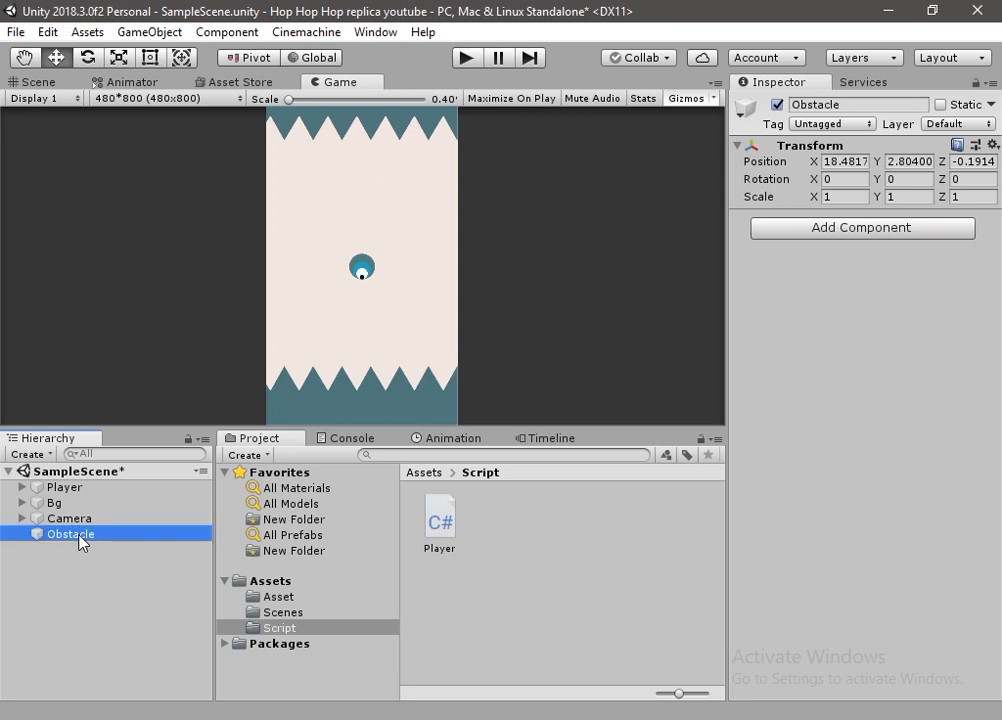
click(993, 145)
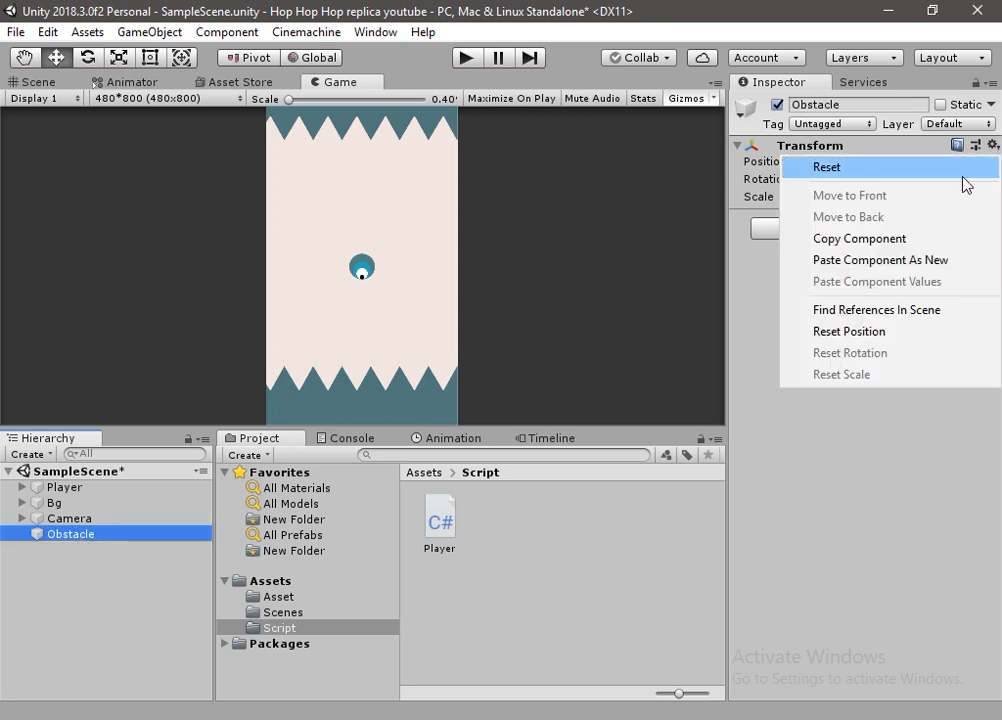
click(860, 166)
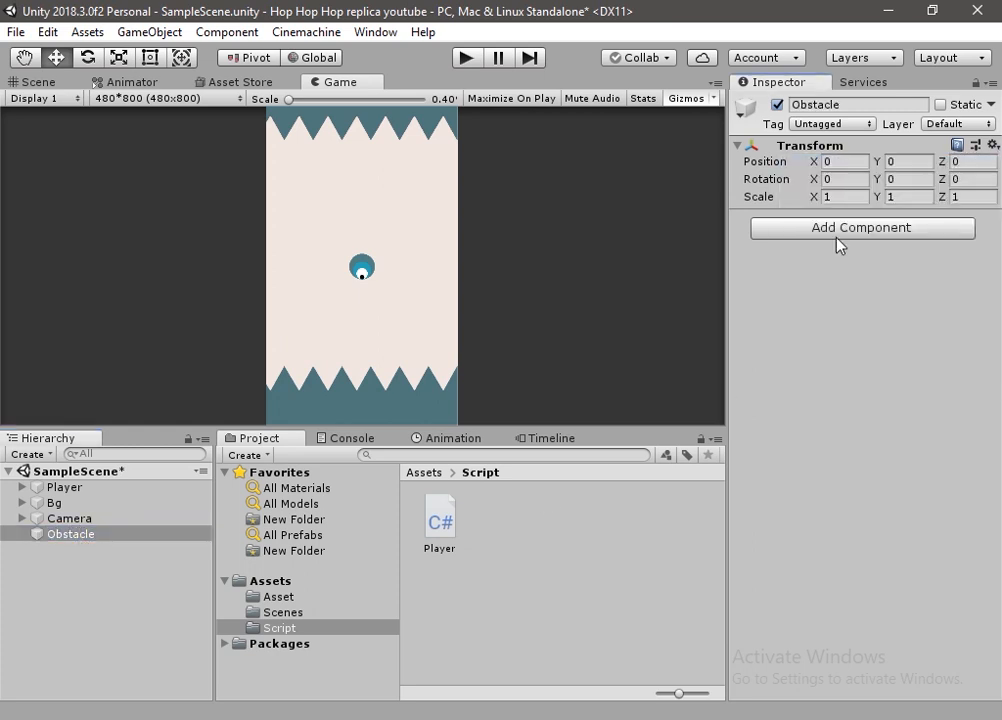
Create an empty child object named Hoop Holder inside Obstacle
right_click(76, 543)
click(112, 349)
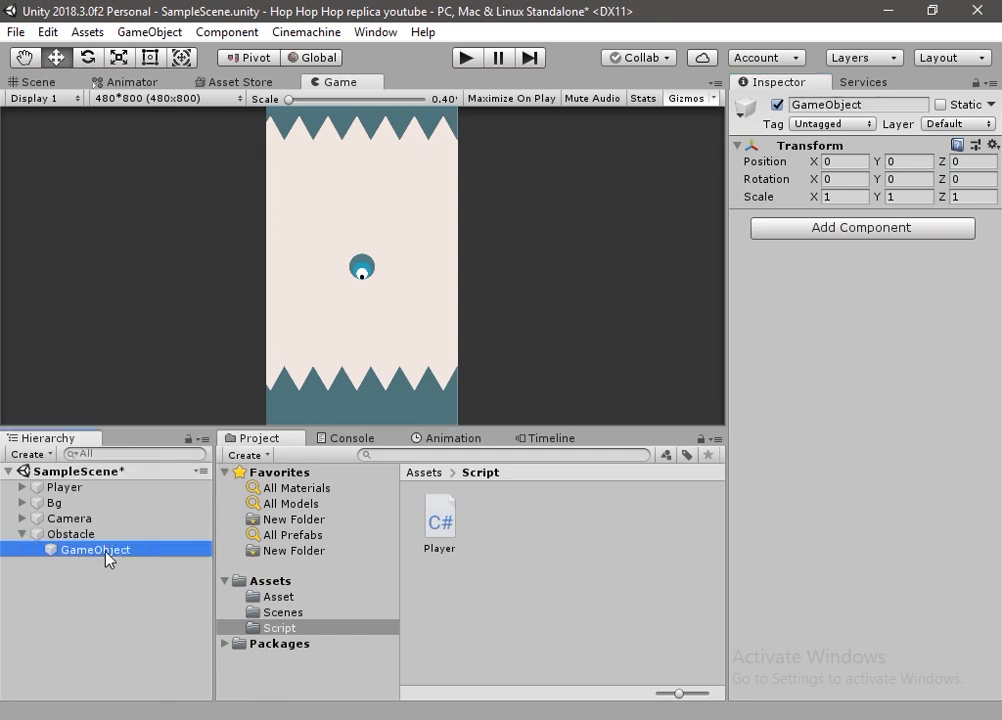
click(106, 551)
text(Hoop Ho)
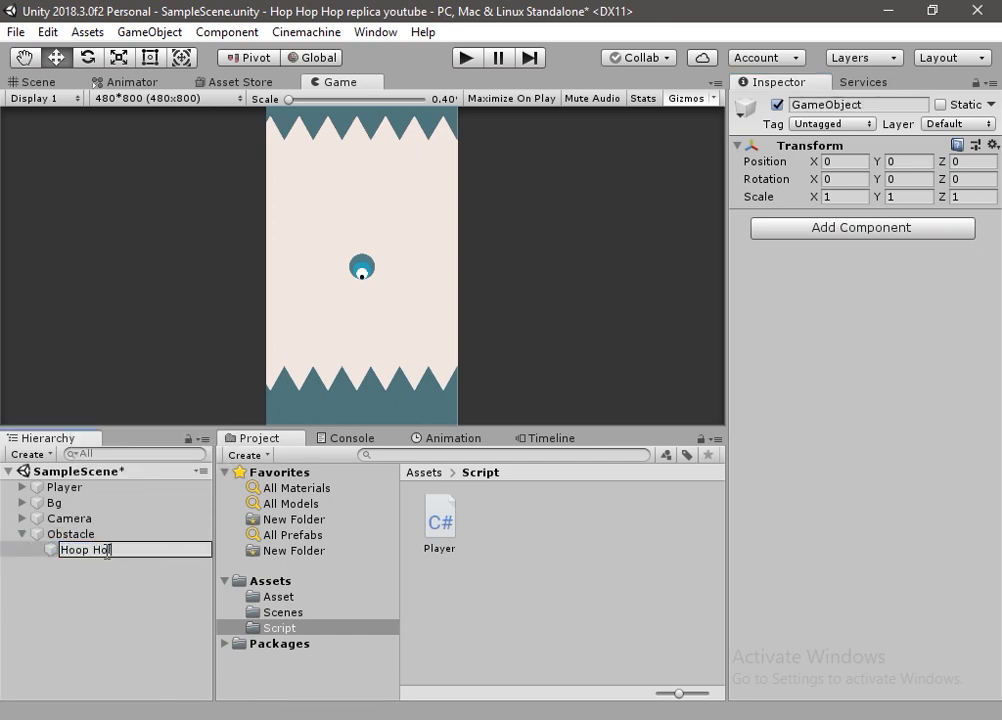
text(lder)
key(Return)
Add two sprite objects inside Hoop Holder, using the path4576_0 and path4576_1 images
right_click(105, 552)
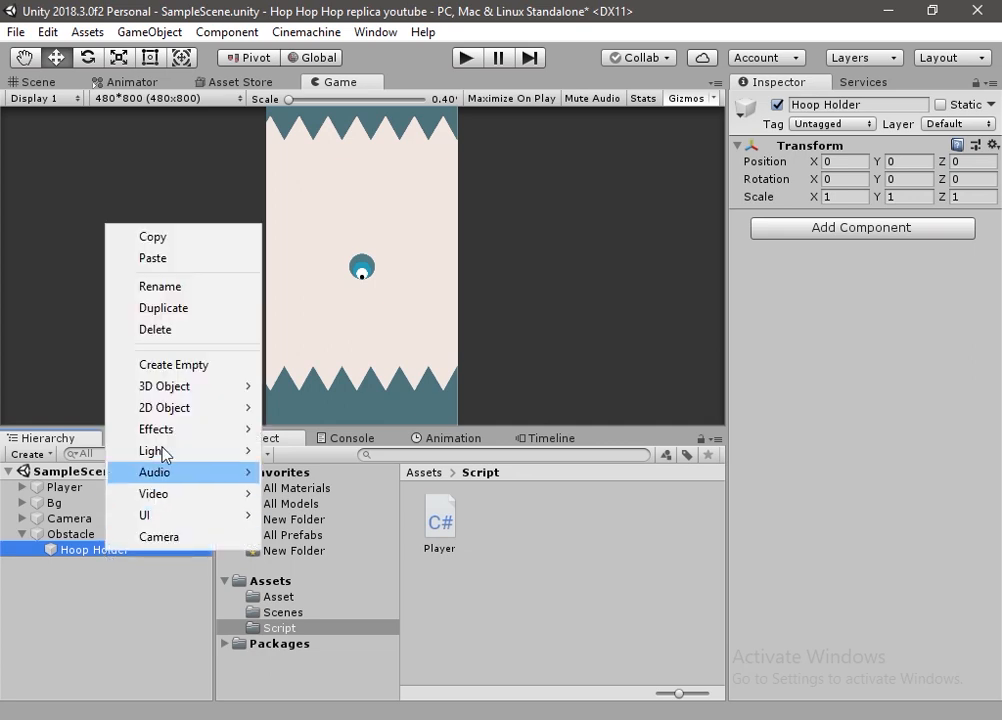
mouse_move(197, 409)
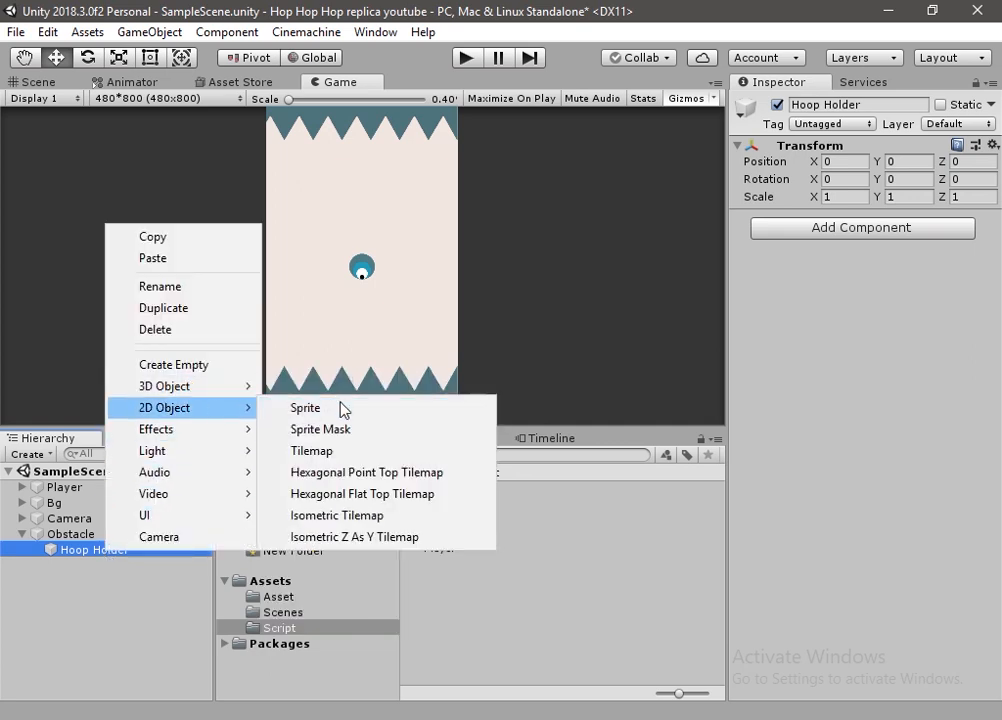
click(304, 409)
click(278, 596)
drag(560, 516, 915, 236)
click(112, 568)
key(ctrl+d)
drag(698, 516, 912, 236)
Rename the two sprites in Hoop Holder as Hoop and Hoop1
click(106, 569)
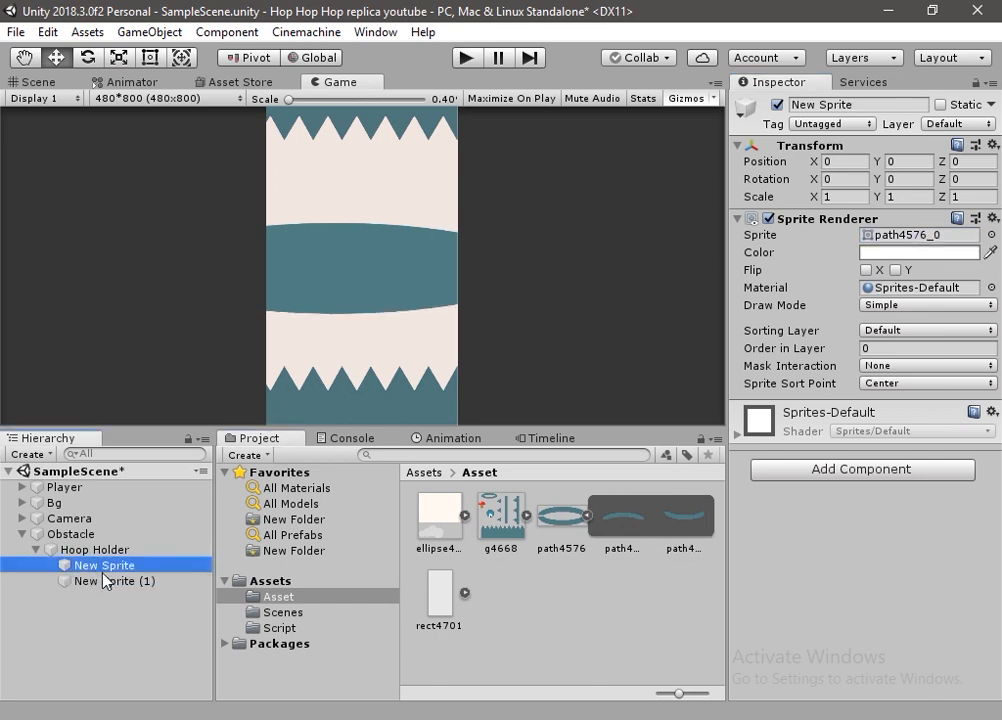
shift+click(108, 580)
click(100, 565)
key(F2)
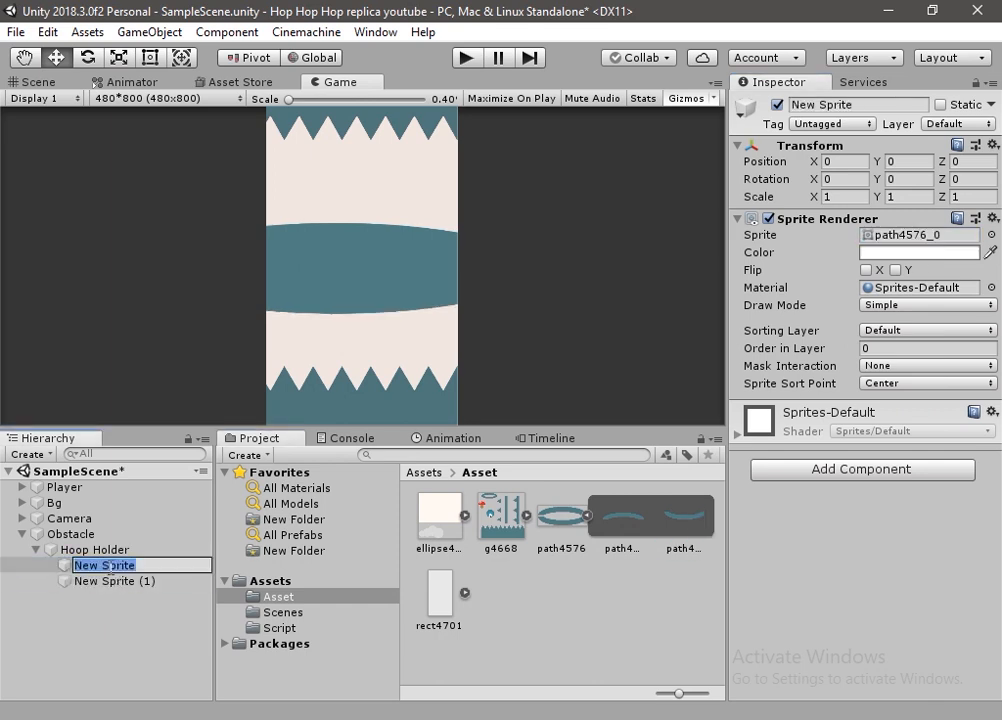
text(Hoop)
click(104, 581)
key(F2)
text(Hoop1)
Set the X and Y scale of both Hoop and Hoop1 to 0.1
click(112, 567)
shift+click(112, 580)
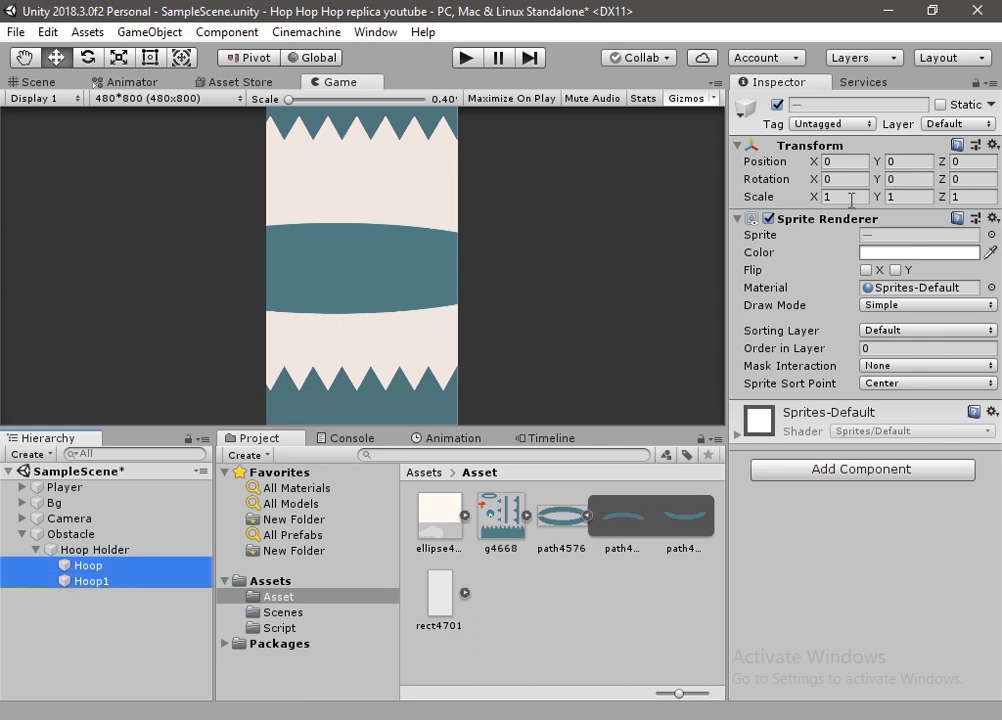
click(850, 198)
text(.2)
key(Tab)
text(.2)
click(853, 194)
text(.1)
key(Tab)
text(.1)
Move Hoop1 down to about Y -0.291 to complete the ring, and place Hoop Holder around the player at about X 0.859, Y 0.087
click(40, 83)
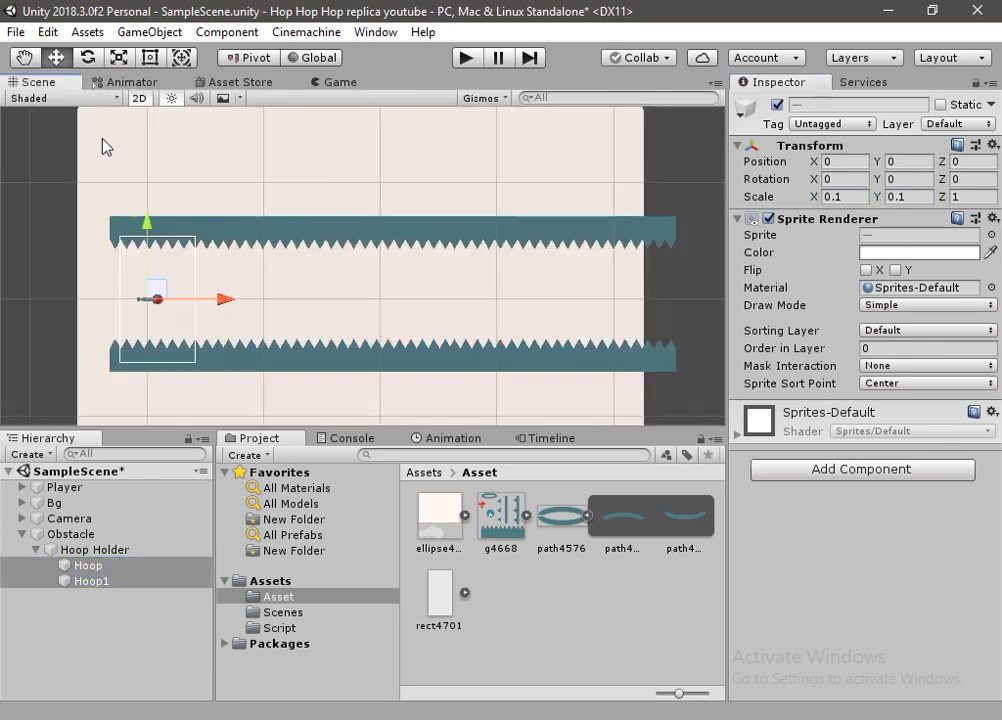
double_click(79, 552)
scroll(325, 305, up, 5)
click(363, 245)
drag(390, 181, 612, 233)
click(94, 550)
drag(564, 182, 564, 164)
click(330, 82)
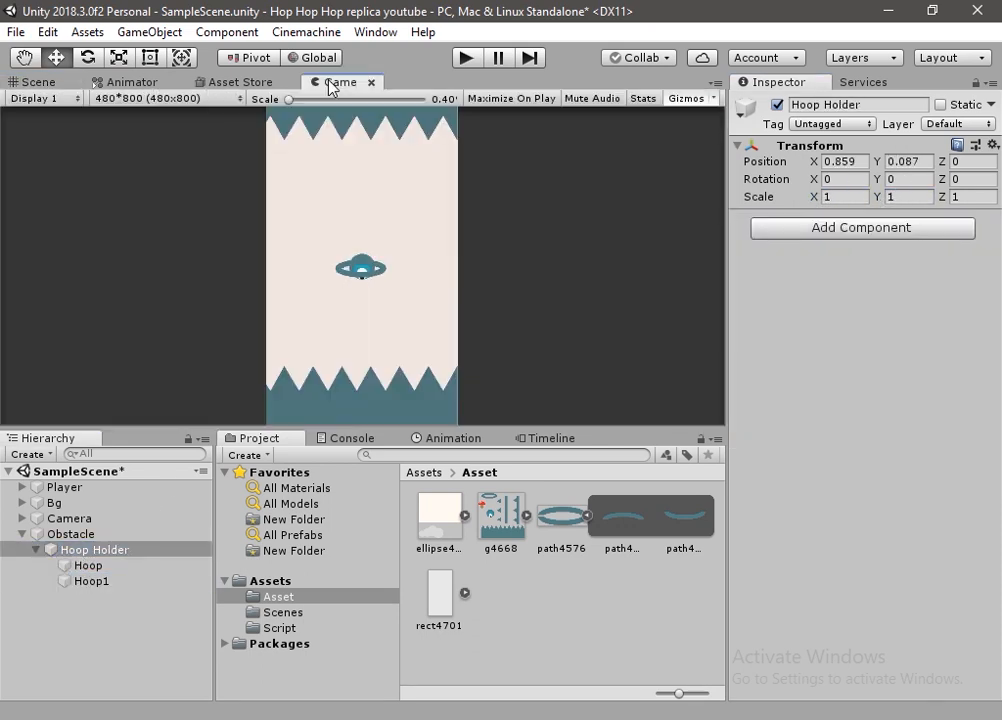
Add three sorting layers named Hoop Bg, Player and Hoop FG, in that order below Default
click(113, 571)
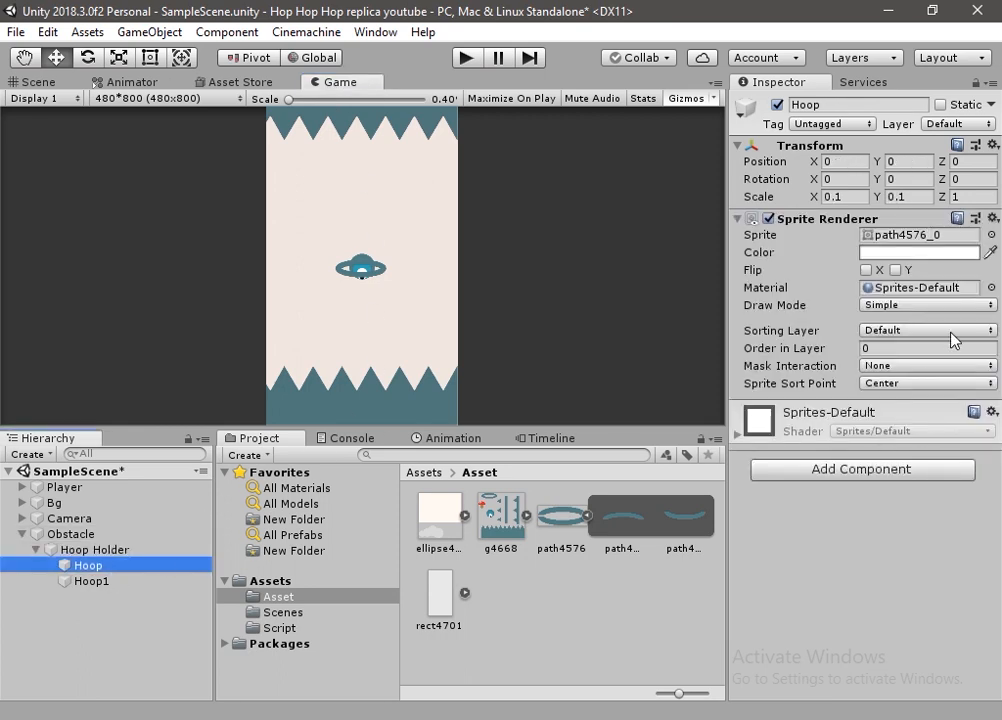
click(953, 334)
click(936, 379)
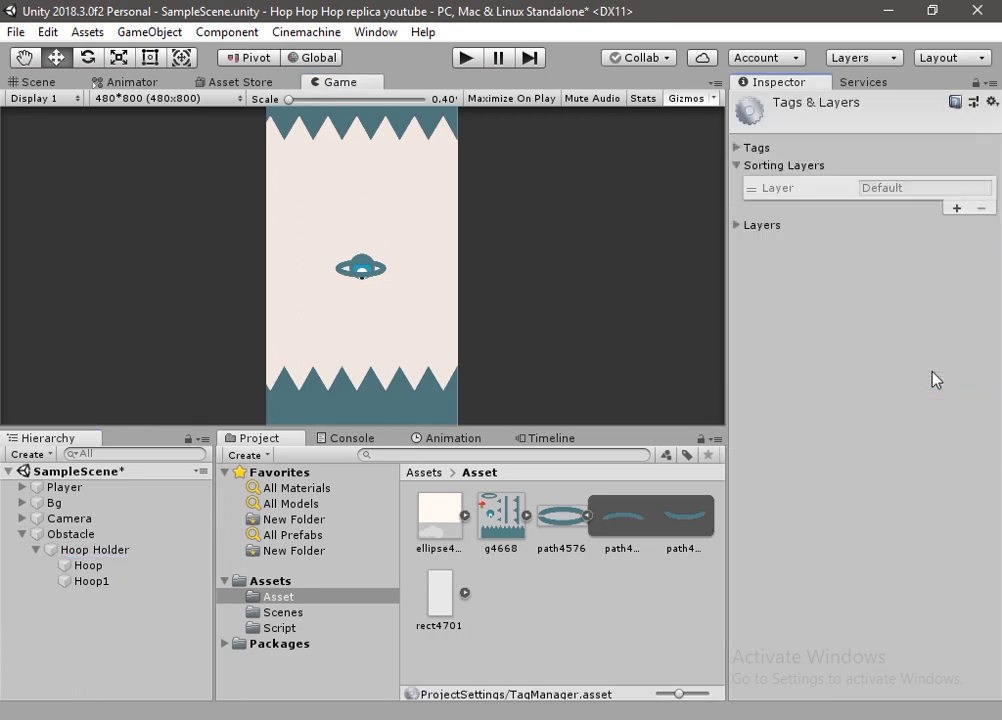
click(956, 209)
text(Hoop Bg)
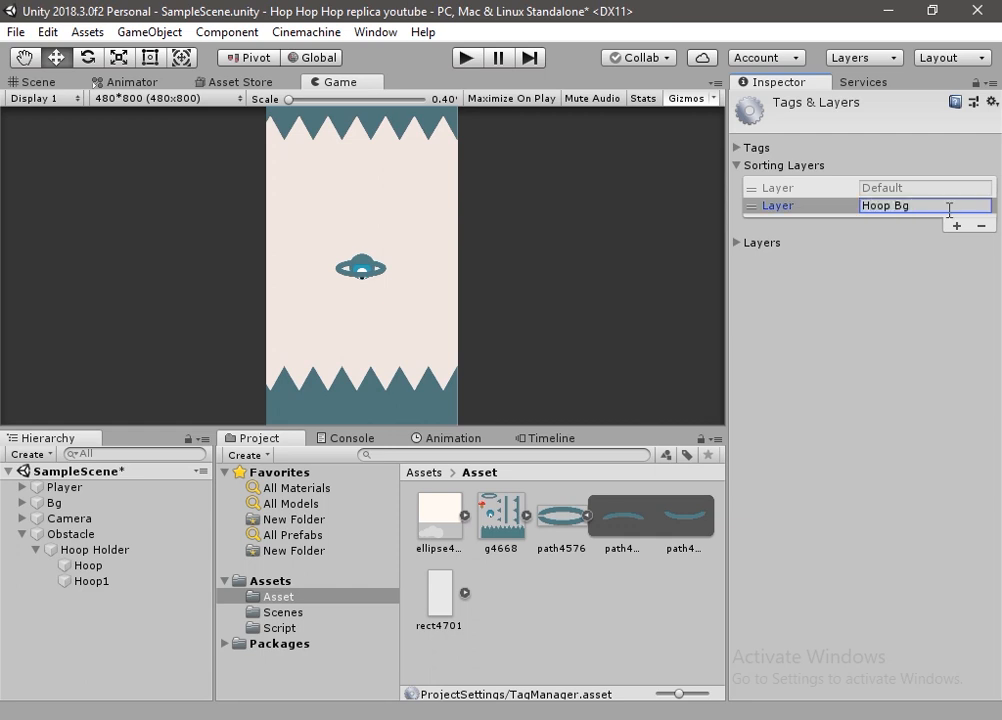
click(956, 226)
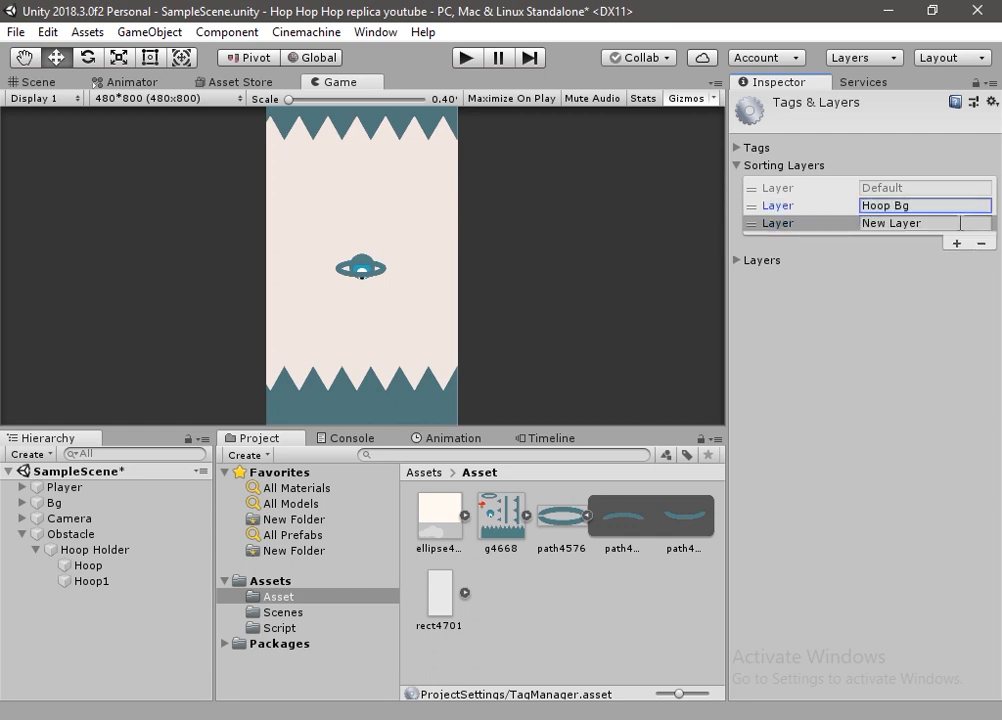
text(Player)
click(955, 243)
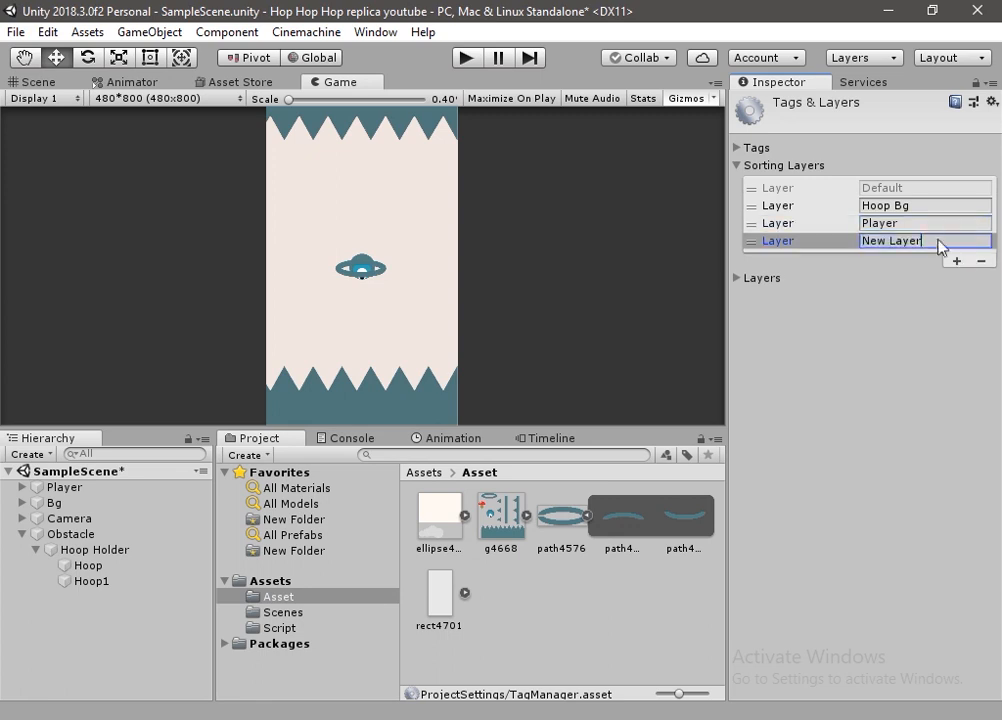
text(Hoop FG)
Assign Hoop to the Hoop Bg sorting layer and Hoop1 to the Hoop FG sorting layer
click(150, 566)
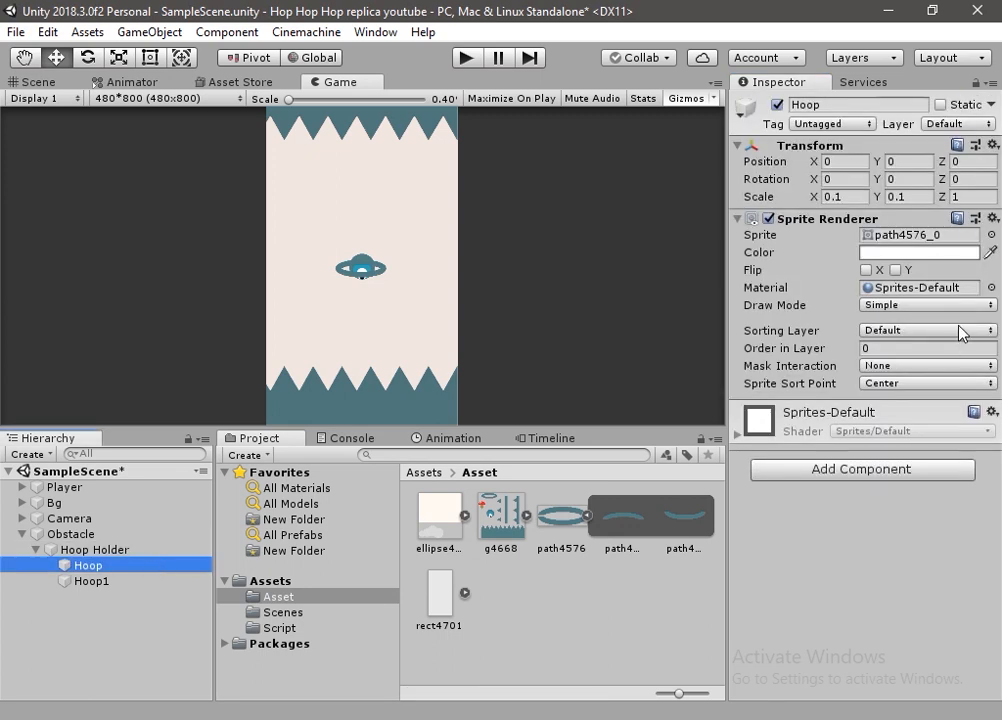
click(778, 105)
click(778, 105)
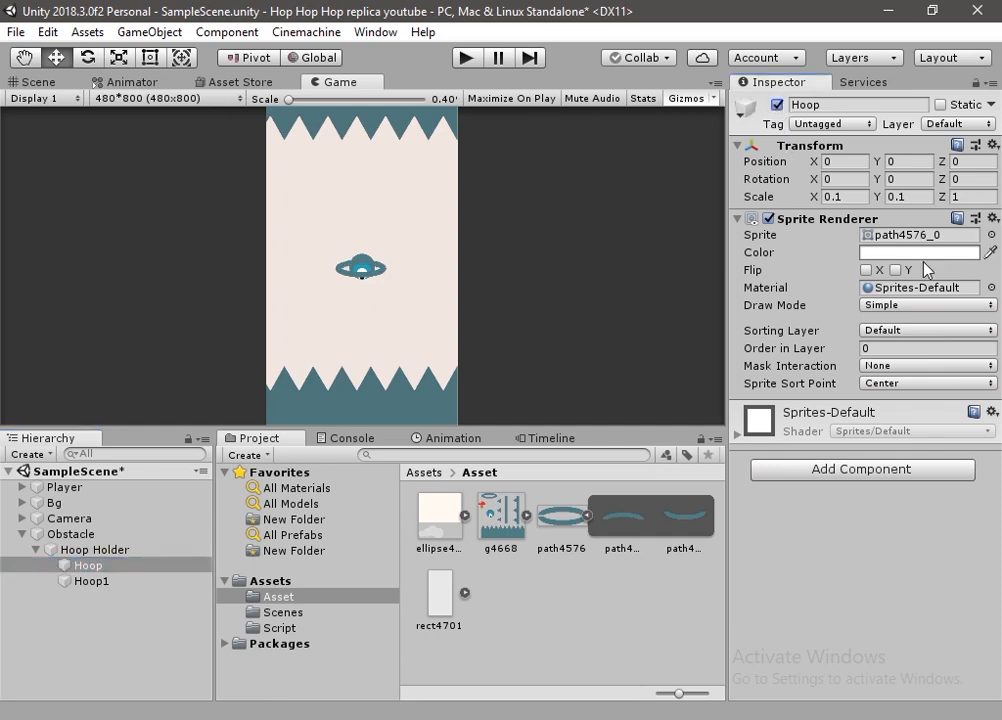
click(927, 330)
click(908, 376)
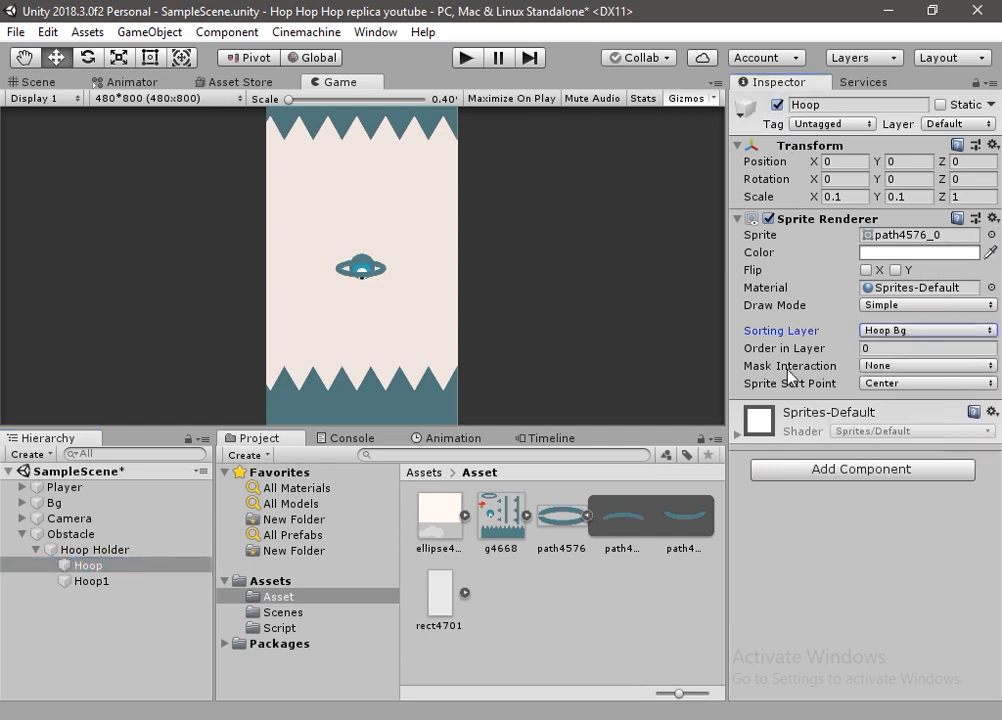
click(113, 580)
click(905, 330)
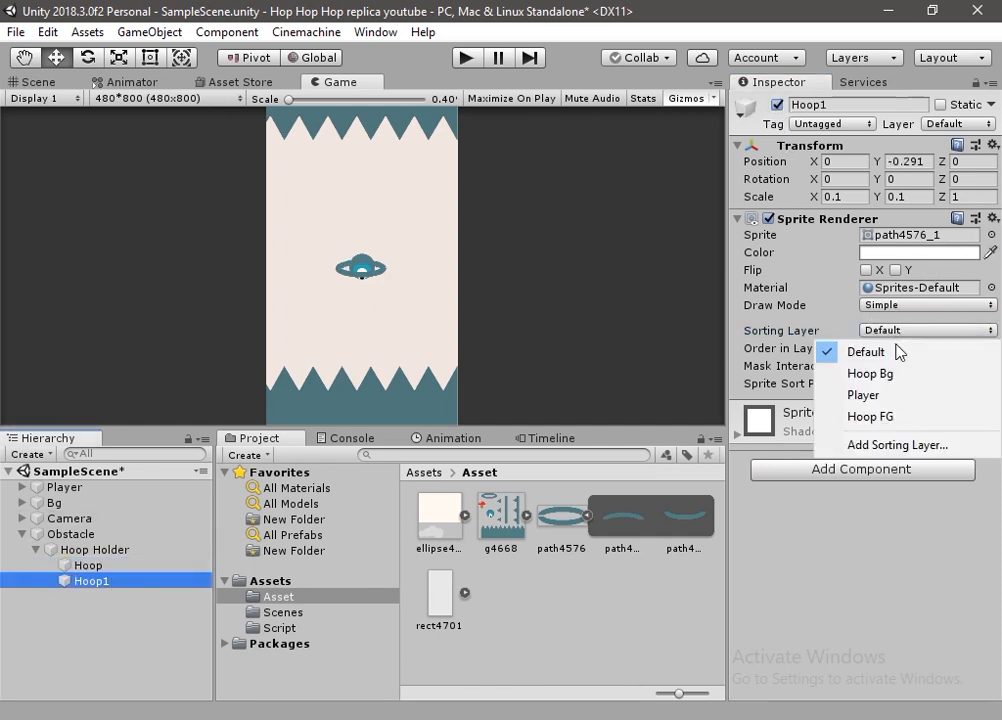
click(900, 415)
Assign the sprite inside the Player object to the Player sorting layer
click(22, 487)
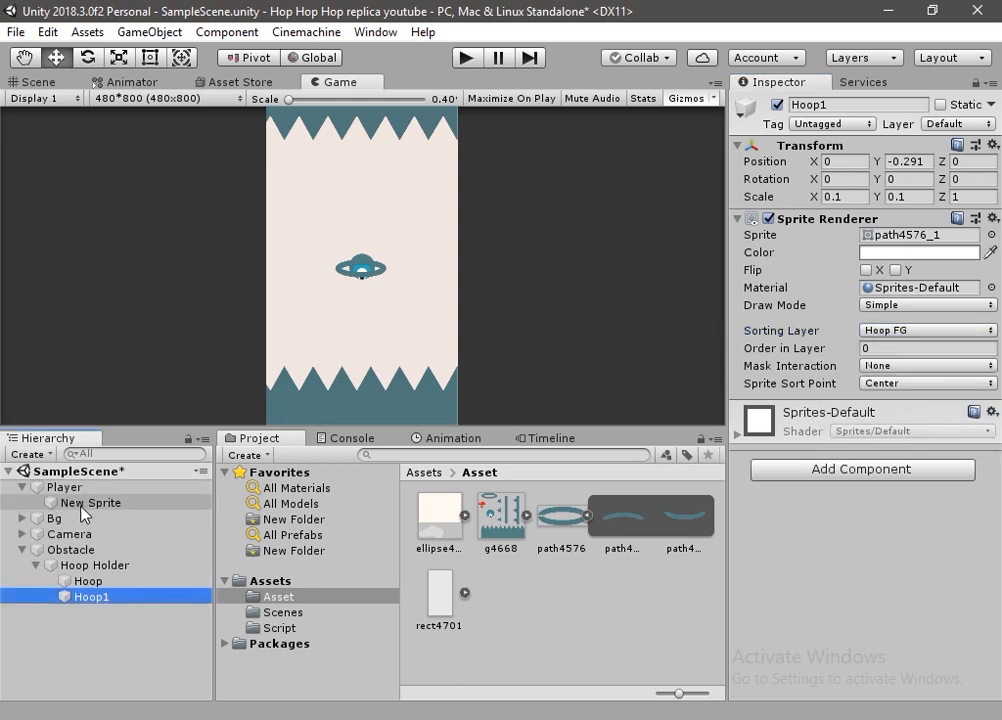
click(90, 503)
click(911, 331)
click(906, 400)
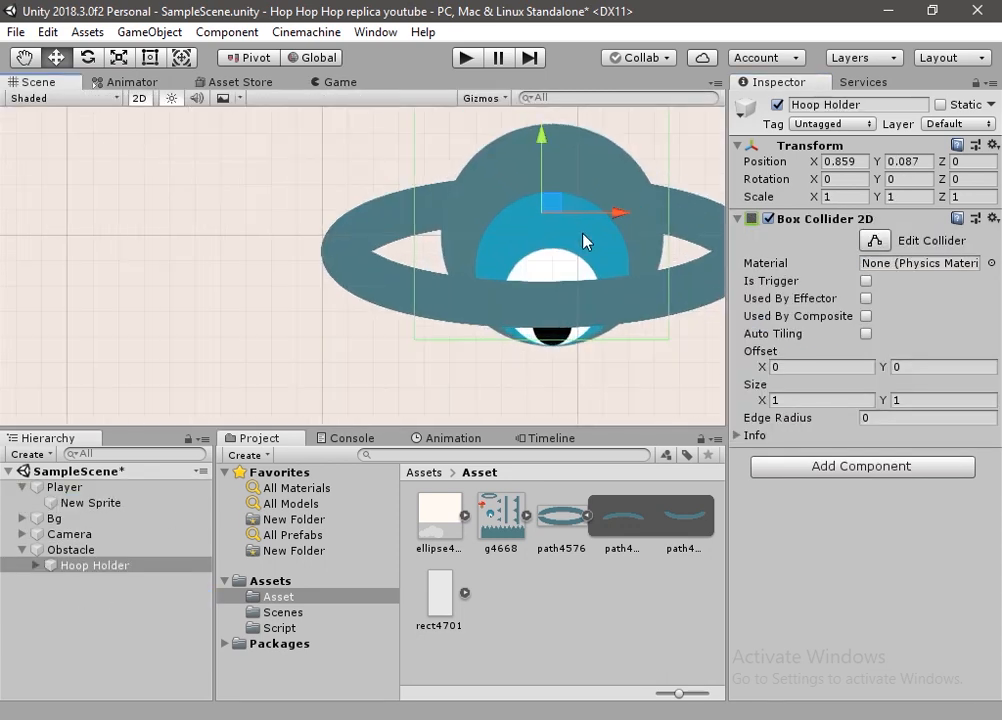
Shape Hoop Holder's box collider to size 0.17 by 0.08 at offset -0.77, -0.15, covering the ring's left end
middle_drag(584, 236, 356, 342)
scroll(375, 280, down, 6)
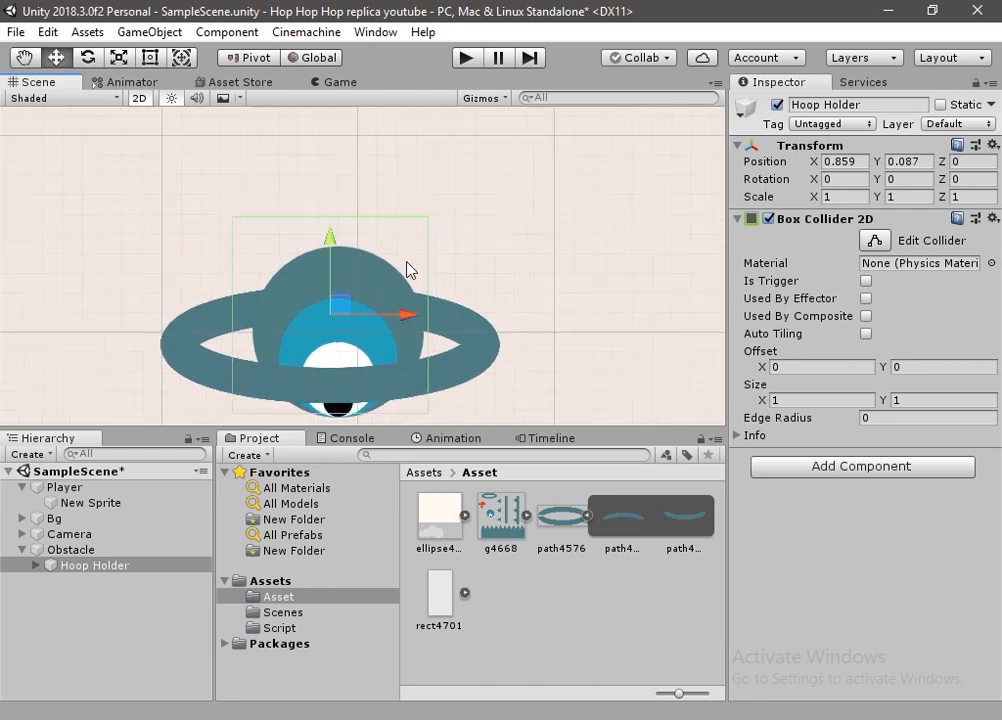
middle_drag(408, 261, 446, 217)
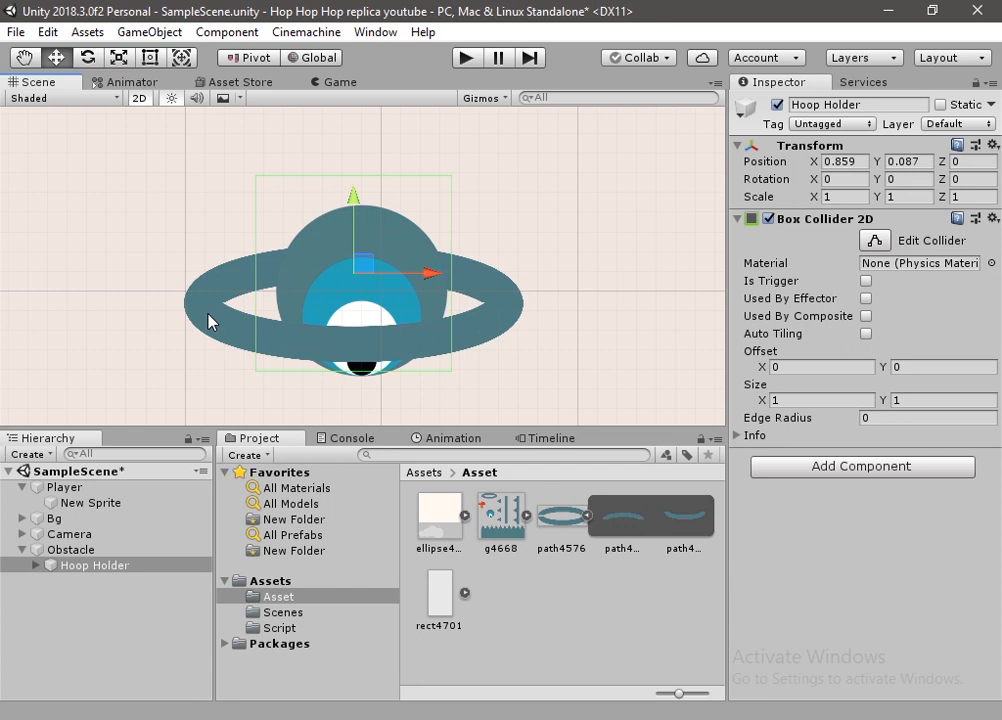
click(820, 400)
text(0.2)
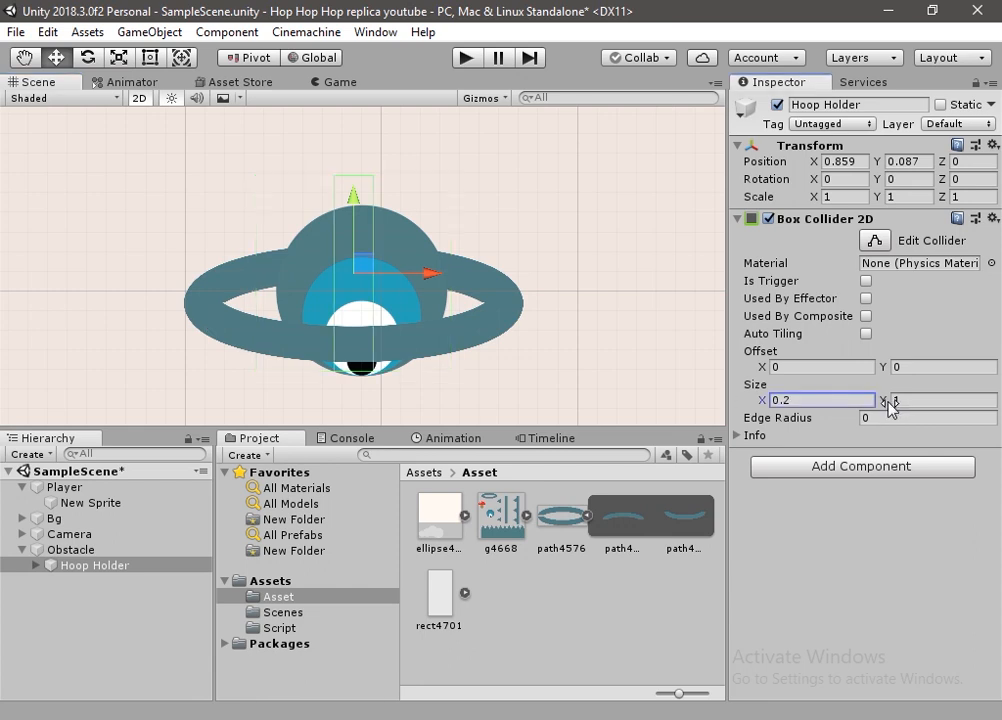
click(896, 400)
text(0.08)
click(772, 400)
drag(765, 399, 738, 372)
drag(884, 367, 870, 368)
drag(766, 367, 768, 403)
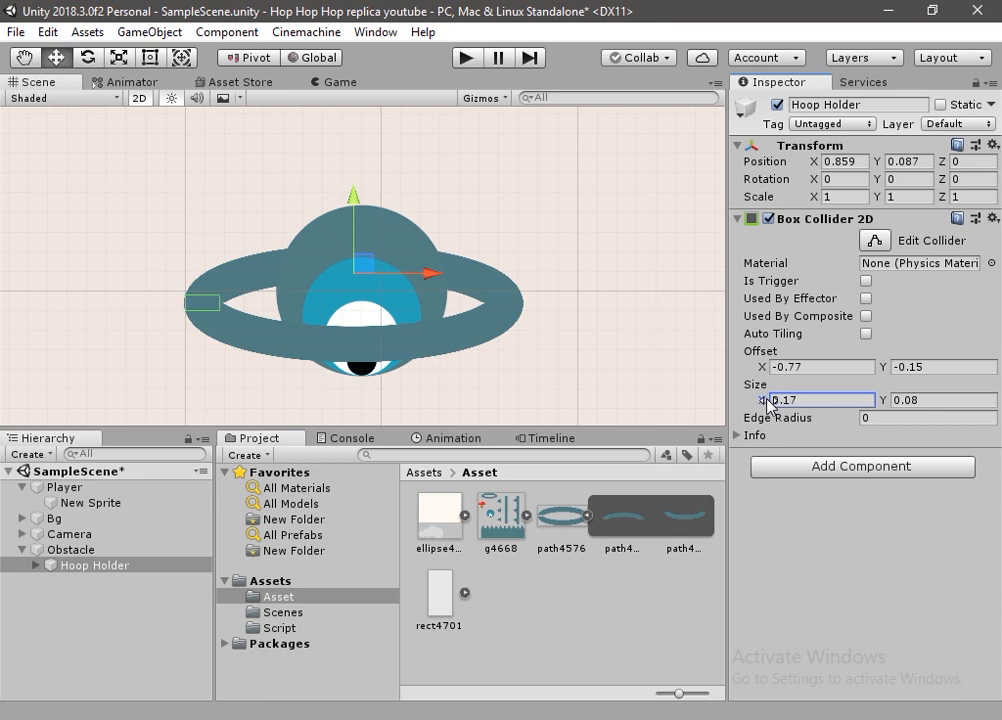
Duplicate Hoop Holder's box collider as a new component and set the copy's X offset to 0.77 for the ring's right end
click(993, 218)
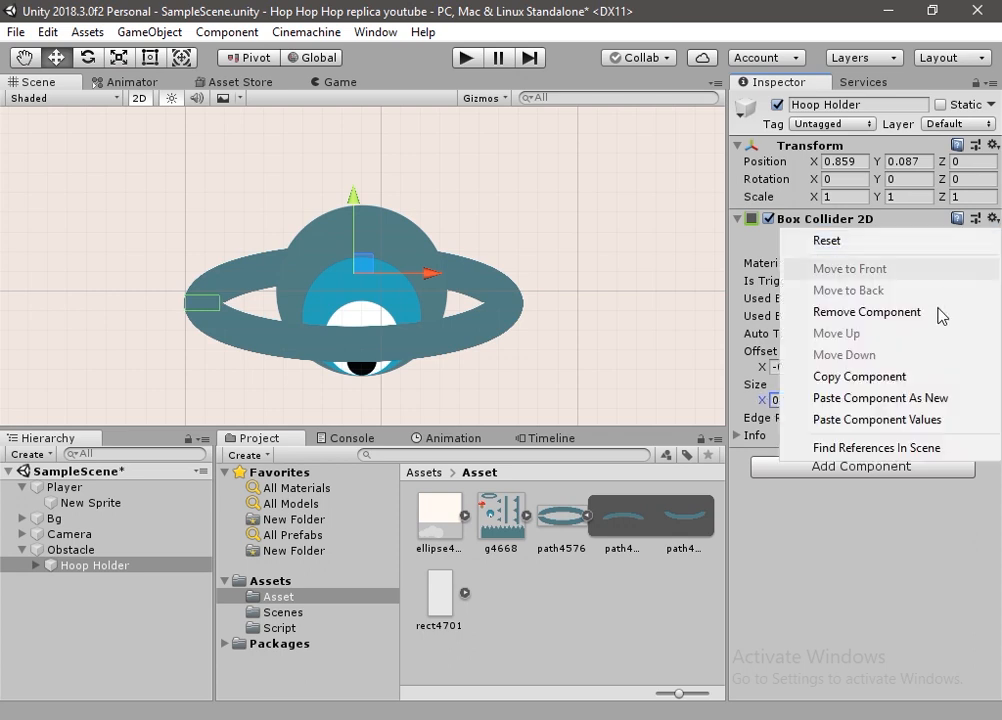
click(895, 385)
click(993, 218)
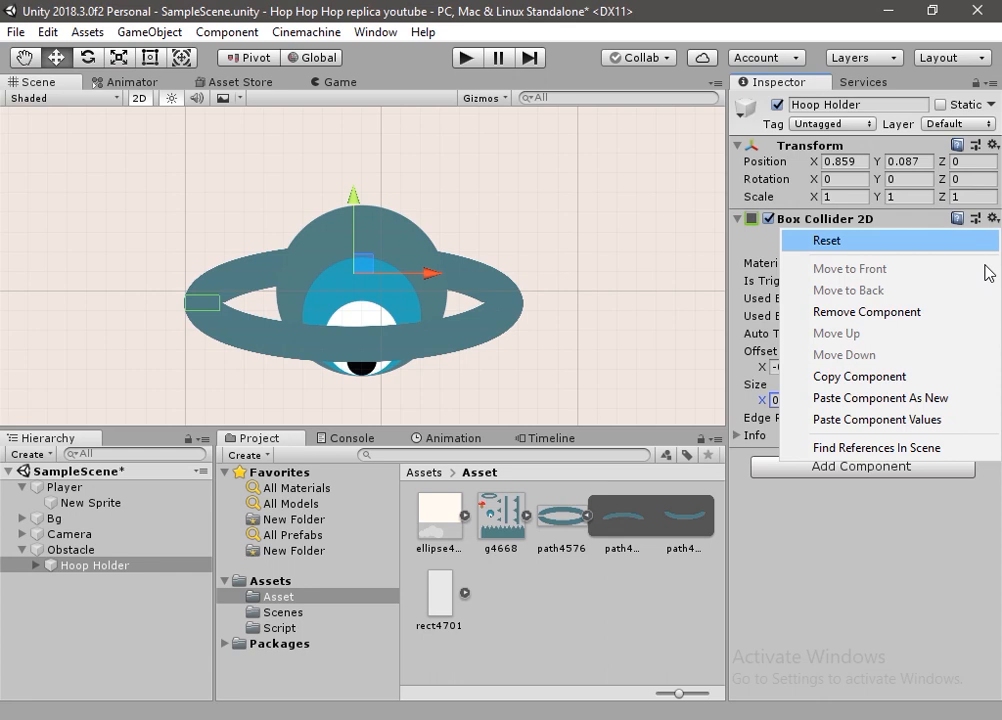
click(918, 397)
scroll(879, 483, down, 1)
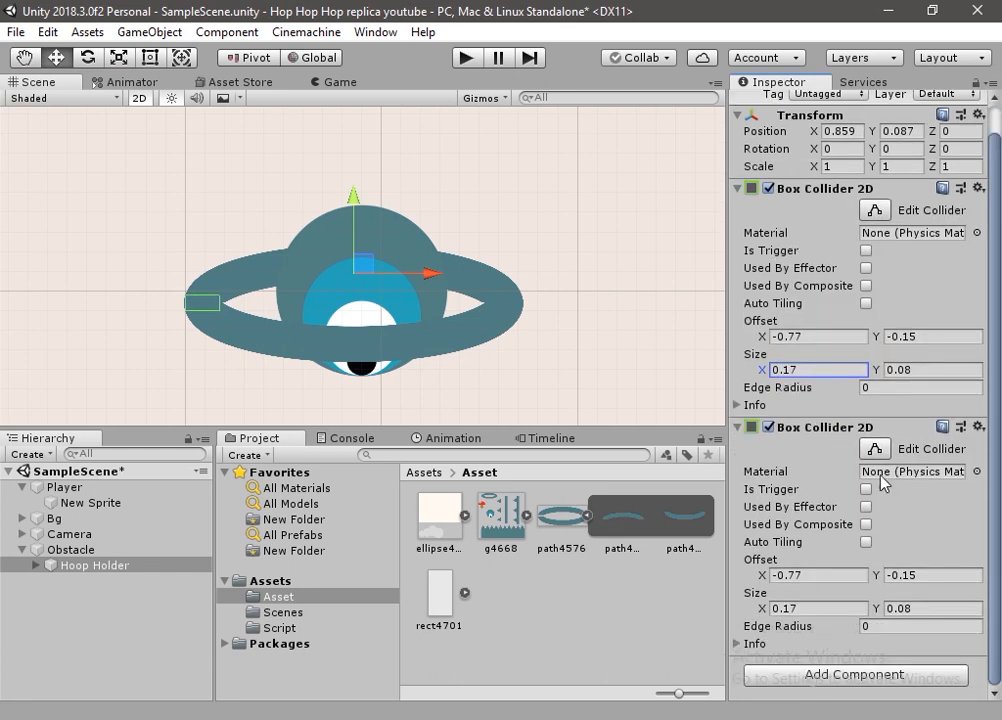
click(776, 575)
click(776, 577)
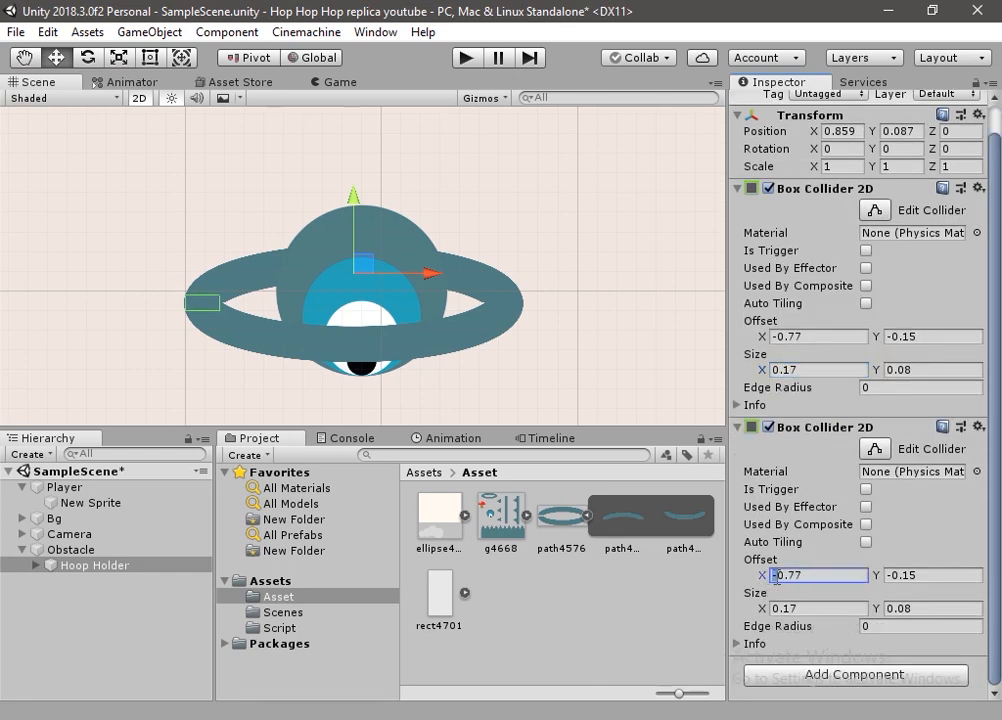
key(BackSpace)
Add a third Box Collider 2D to Hoop Holder as a trigger across the opening, size 1.29 by 0.1, offset 0, -0.16
click(860, 676)
click(834, 422)
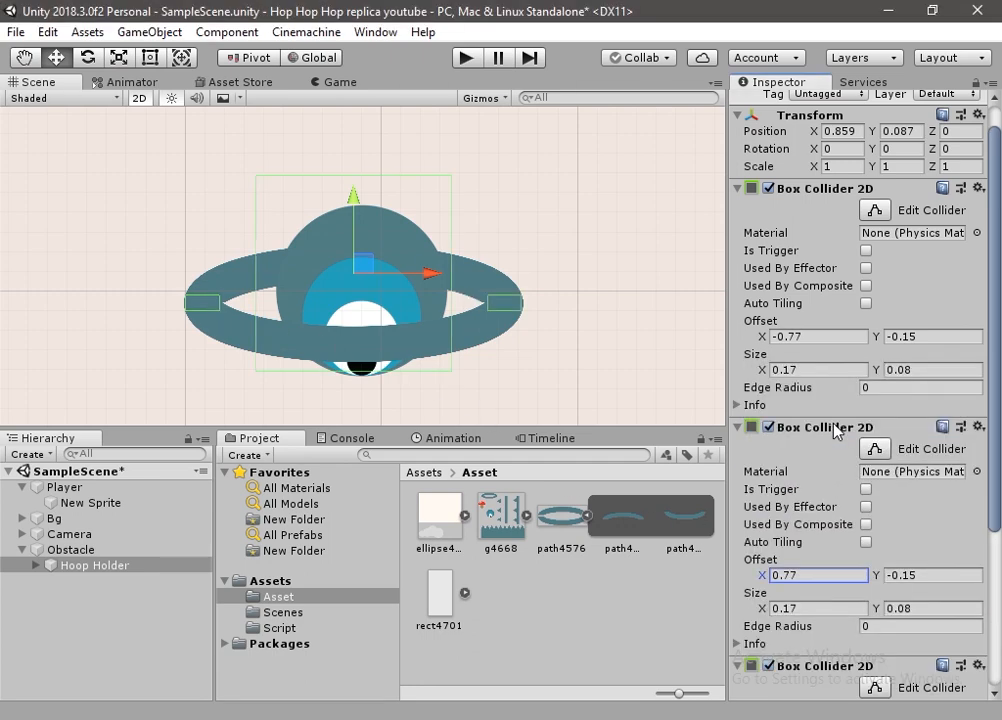
click(866, 489)
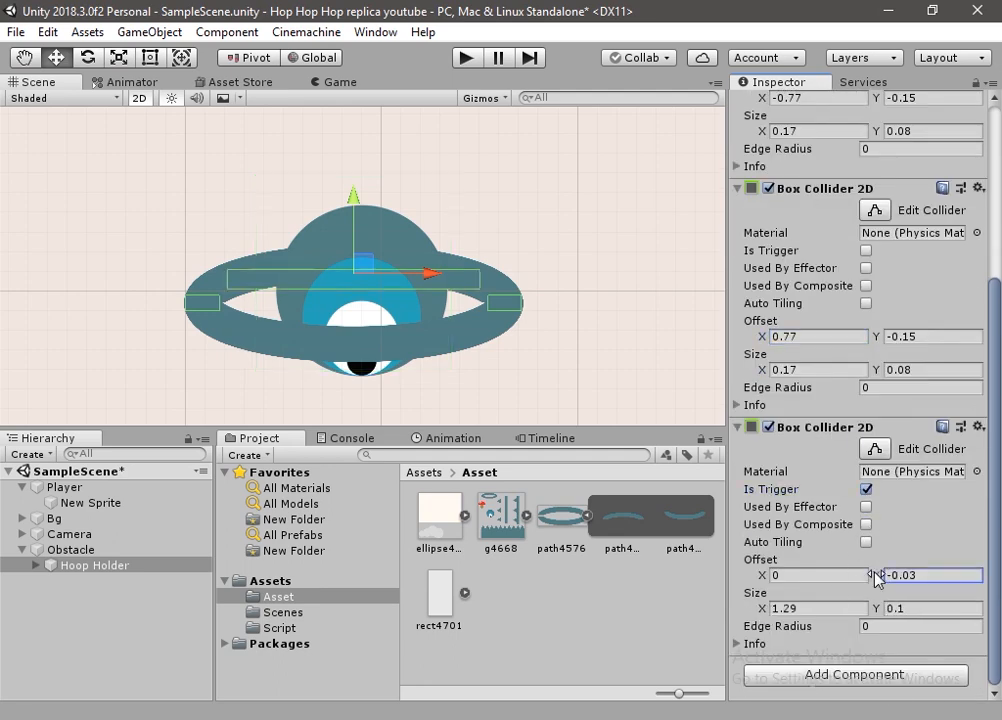
drag(875, 572, 873, 577)
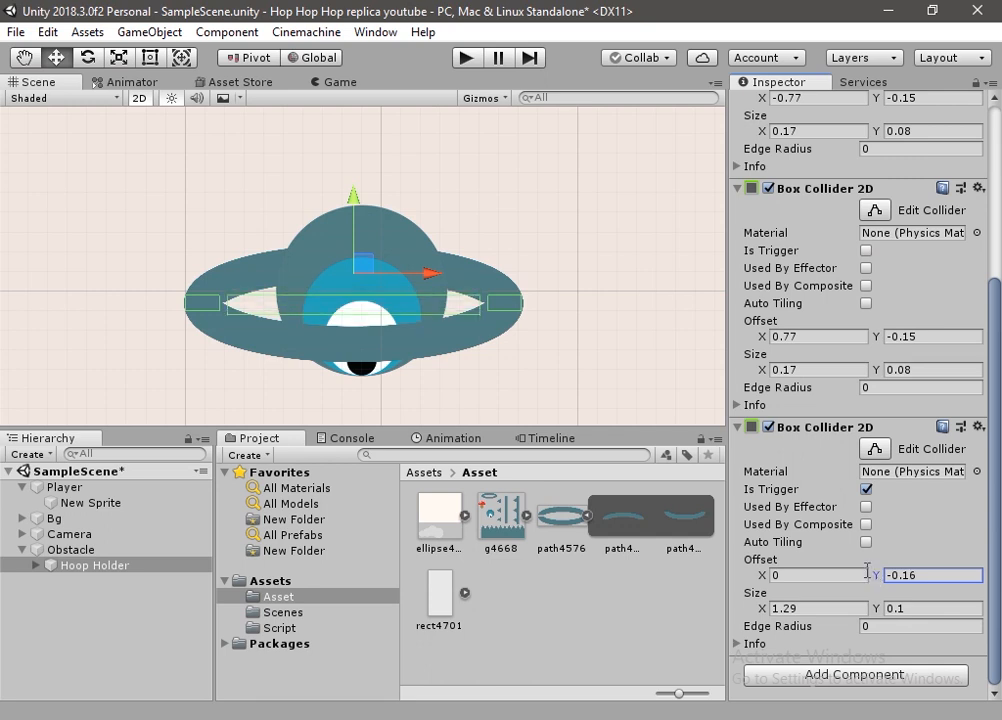
Create an empty object inside Obstacle and name it Bar
click(86, 549)
right_click(86, 550)
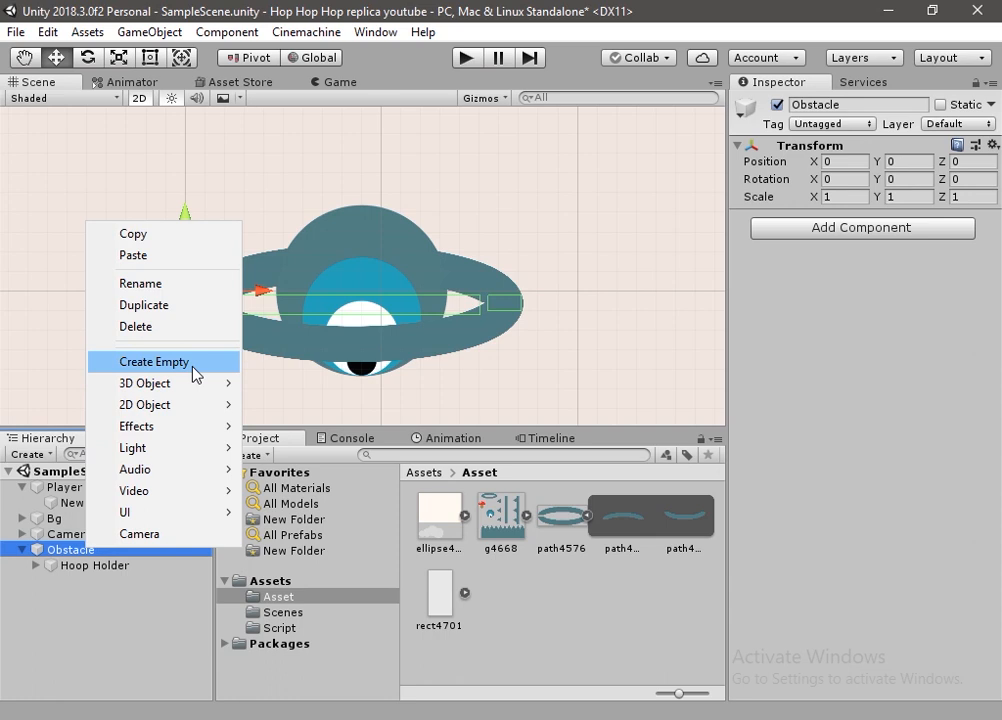
click(196, 375)
click(111, 583)
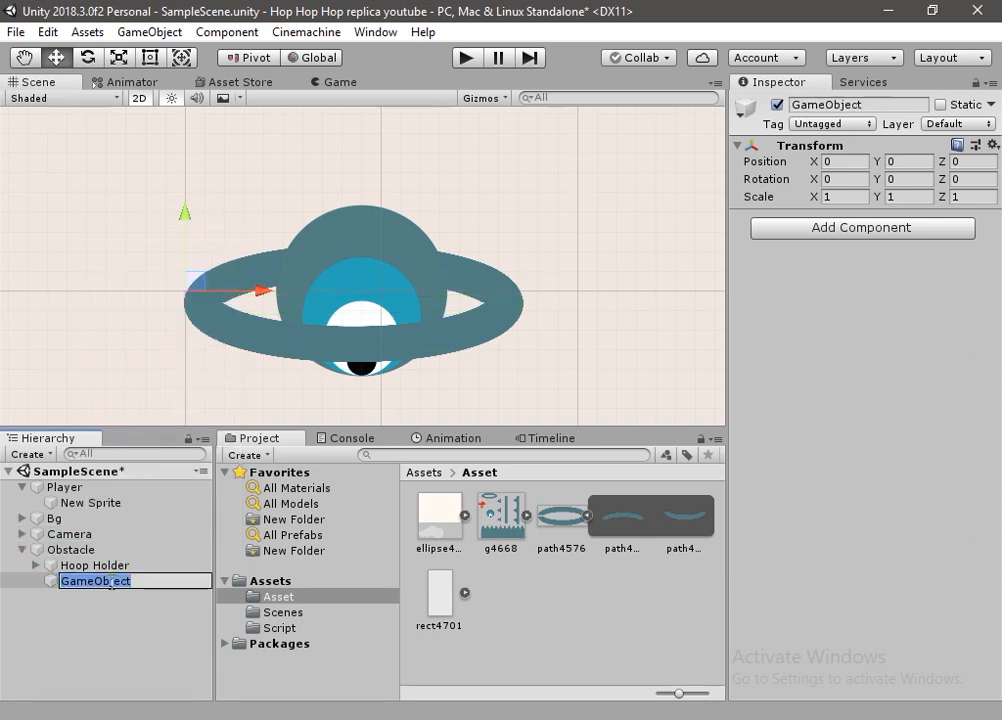
text(Bar)
key(Return)
Create an empty child object inside the Bar object and name it Bar as well
right_click(74, 584)
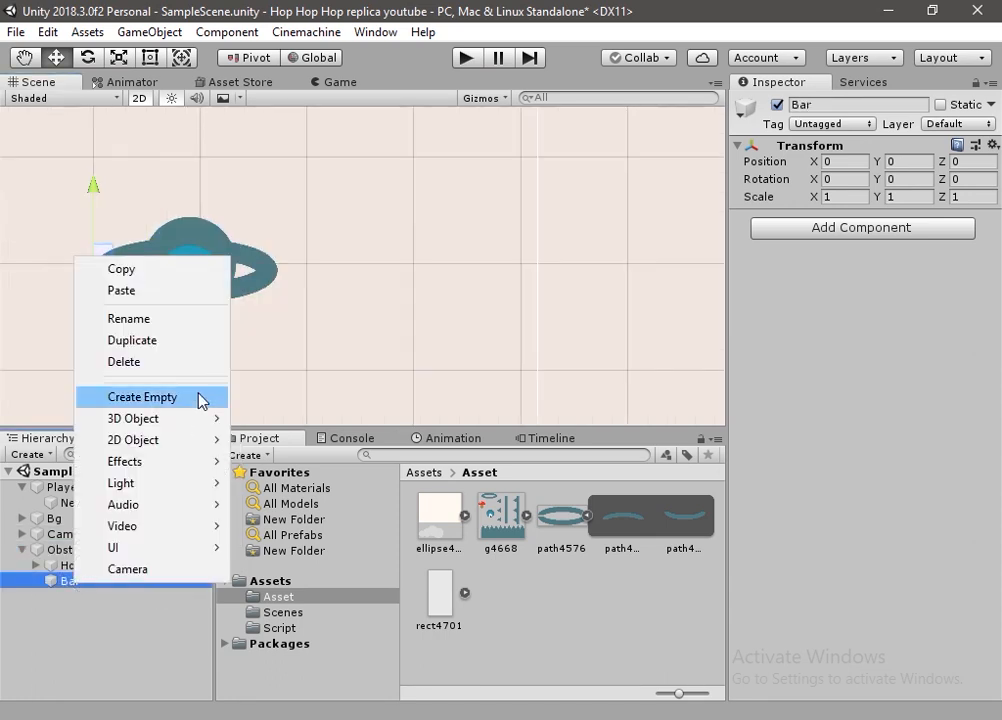
click(201, 397)
click(108, 597)
text(Bar)
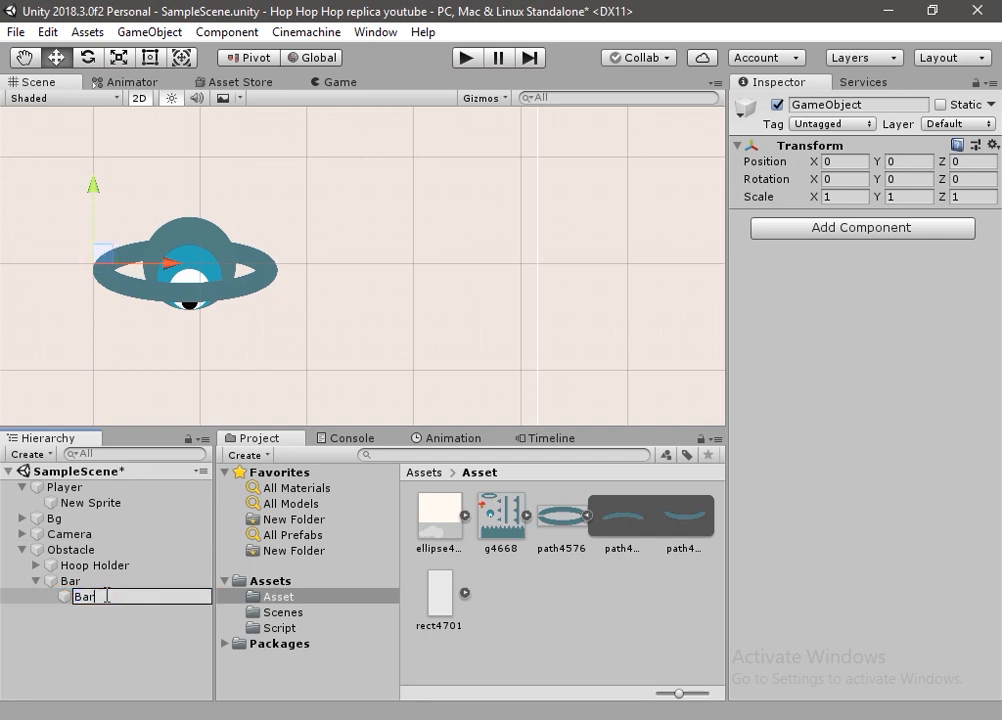
key(Return)
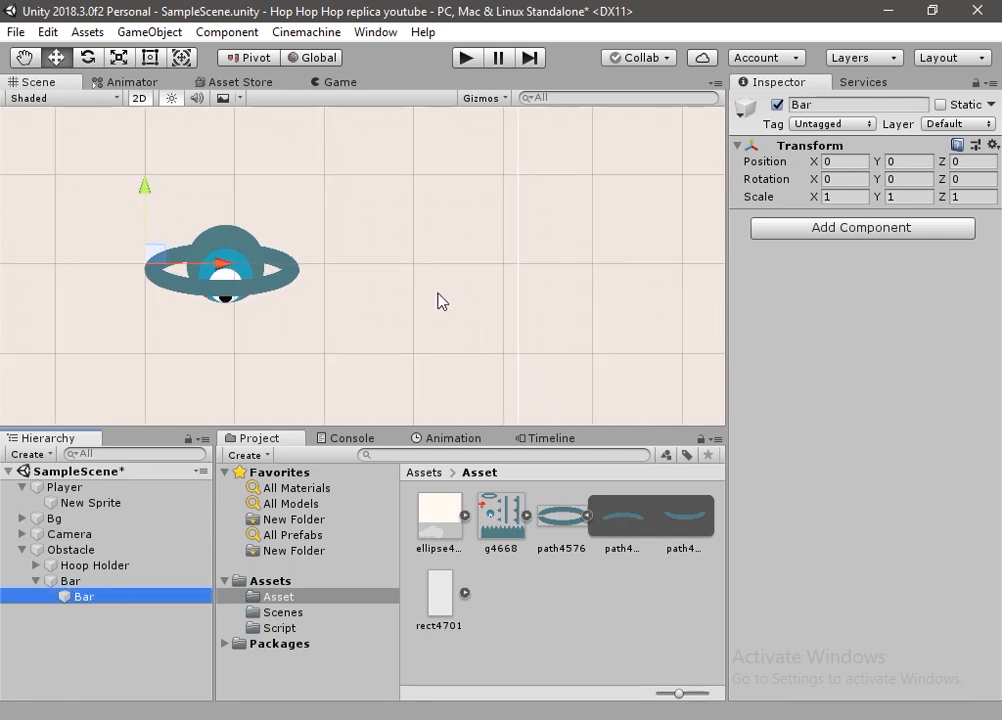
Add a Sprite Renderer to the inner Bar and assign it the vertical bar sprite g4668_1
click(866, 228)
text(sprite)
key(Down)
key(Down)
key(Down)
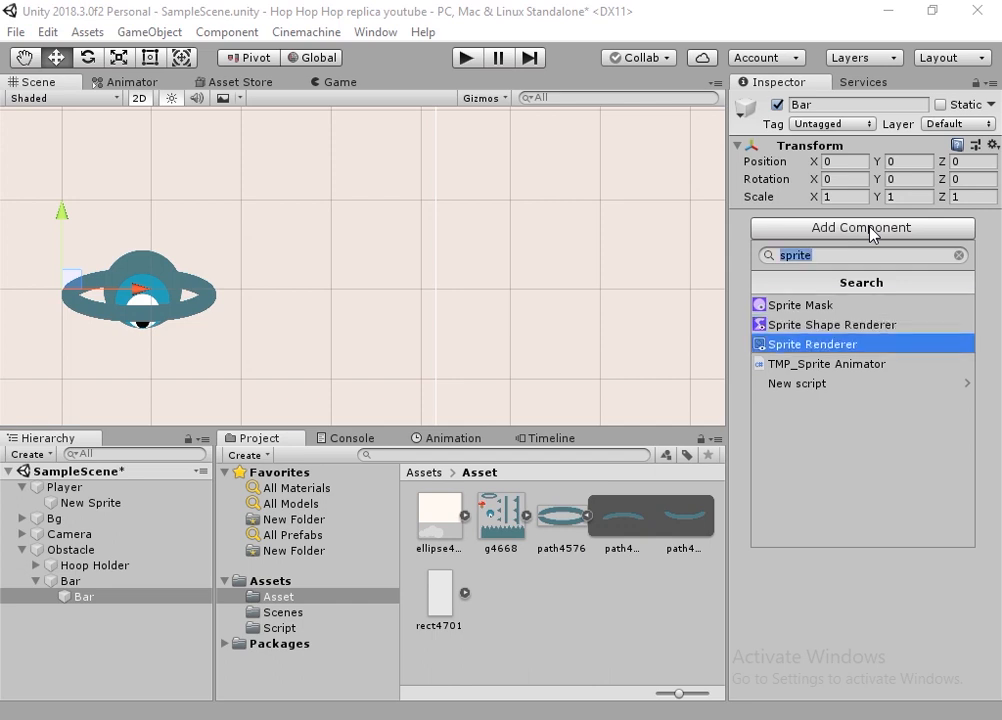
key(Return)
click(524, 517)
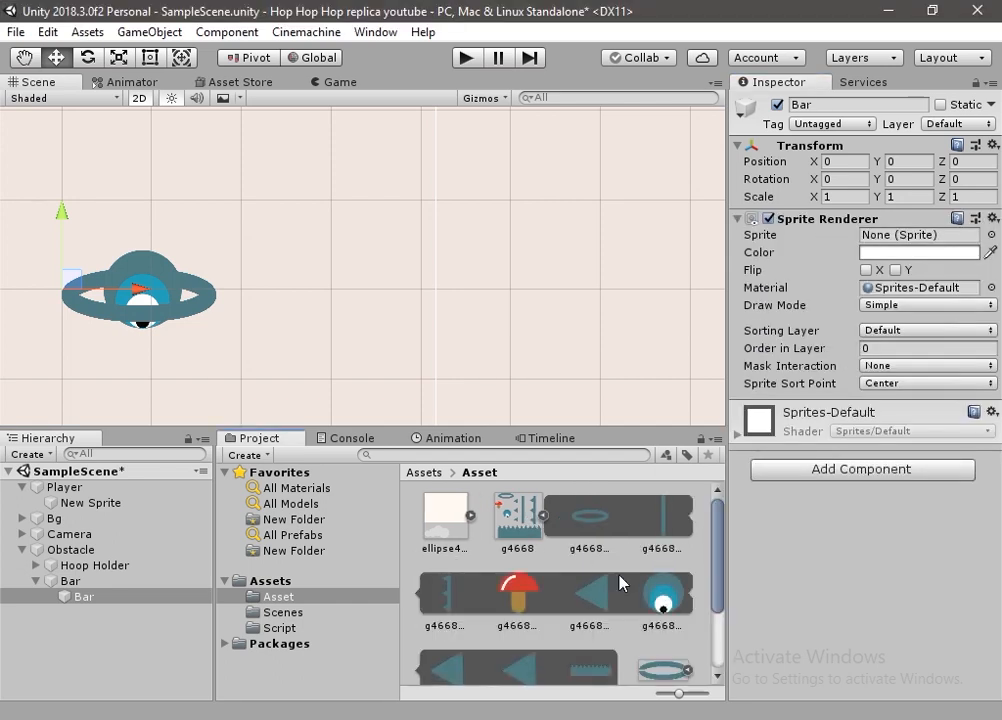
click(88, 598)
drag(668, 530, 950, 234)
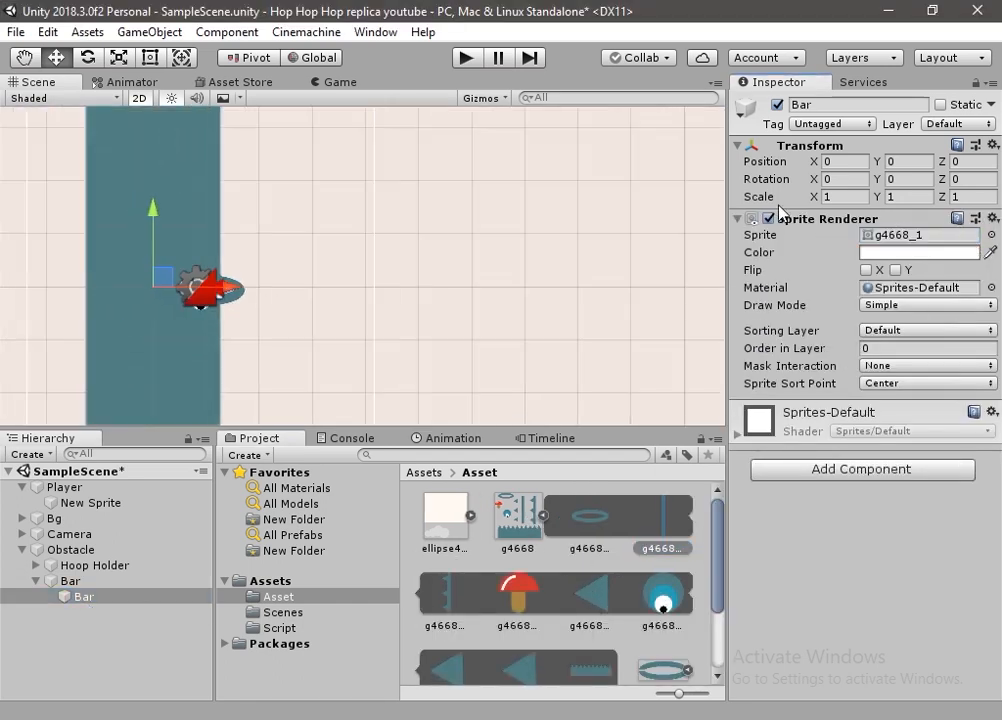
Scale the inner Bar to X 0.1 and Y 0.2, and place it at about X 4.14
double_click(837, 197)
text(0.2)
key(Tab)
text(.2)
scroll(270, 262, down, 7)
drag(263, 281, 444, 279)
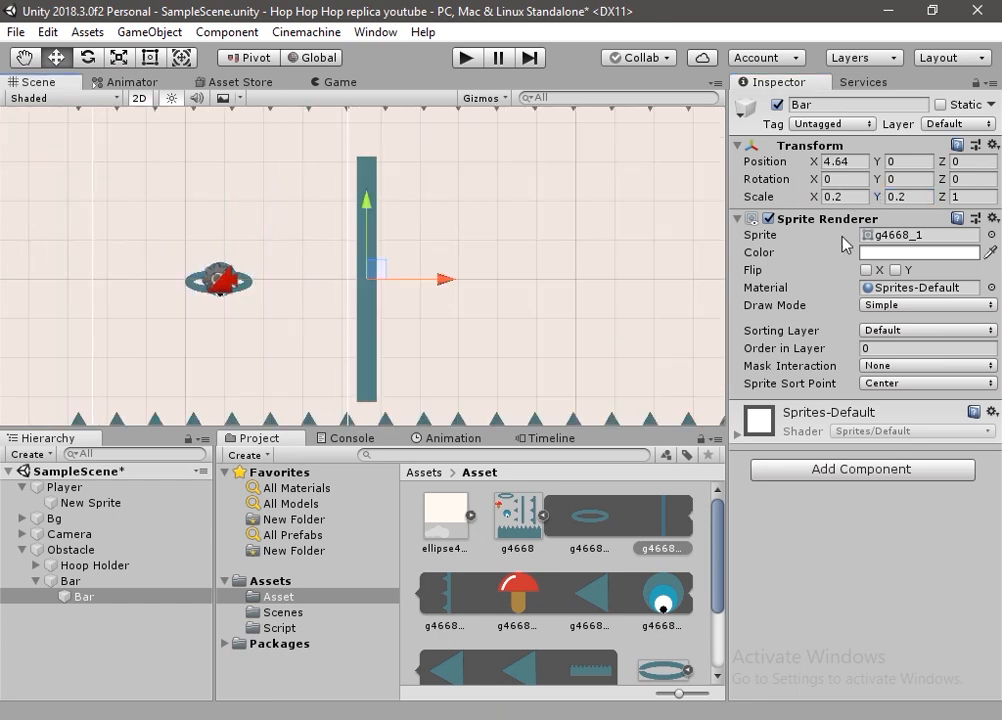
drag(849, 199, 745, 212)
text(.1)
drag(448, 299, 432, 299)
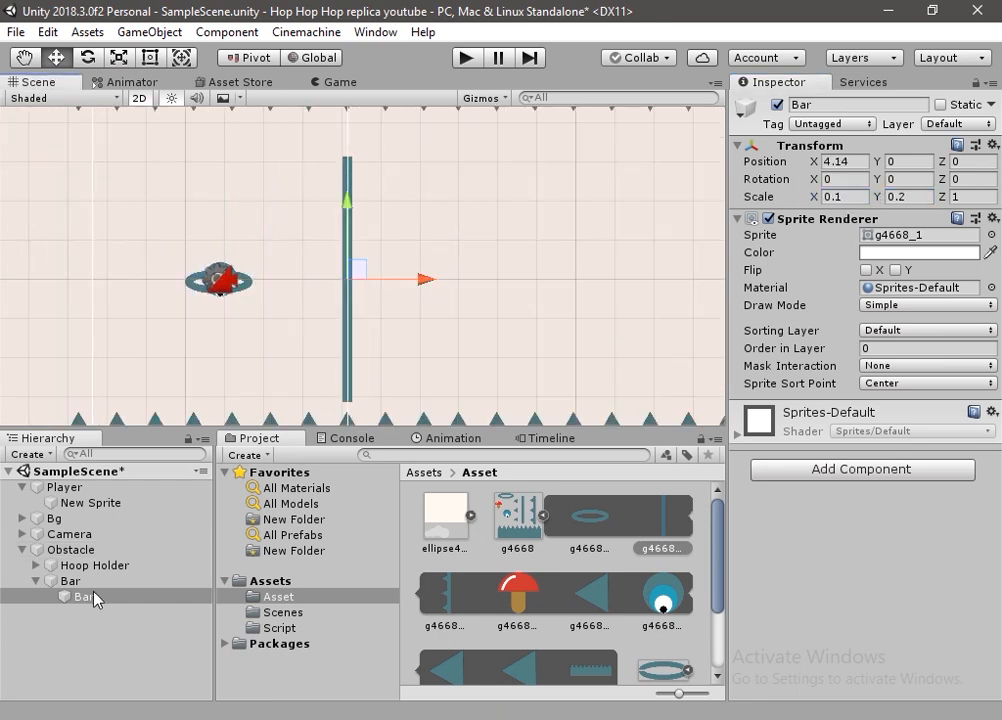
Add a new sprite as a child of the inner Bar and set its X and Y scale to 0.1
click(93, 598)
right_click(89, 598)
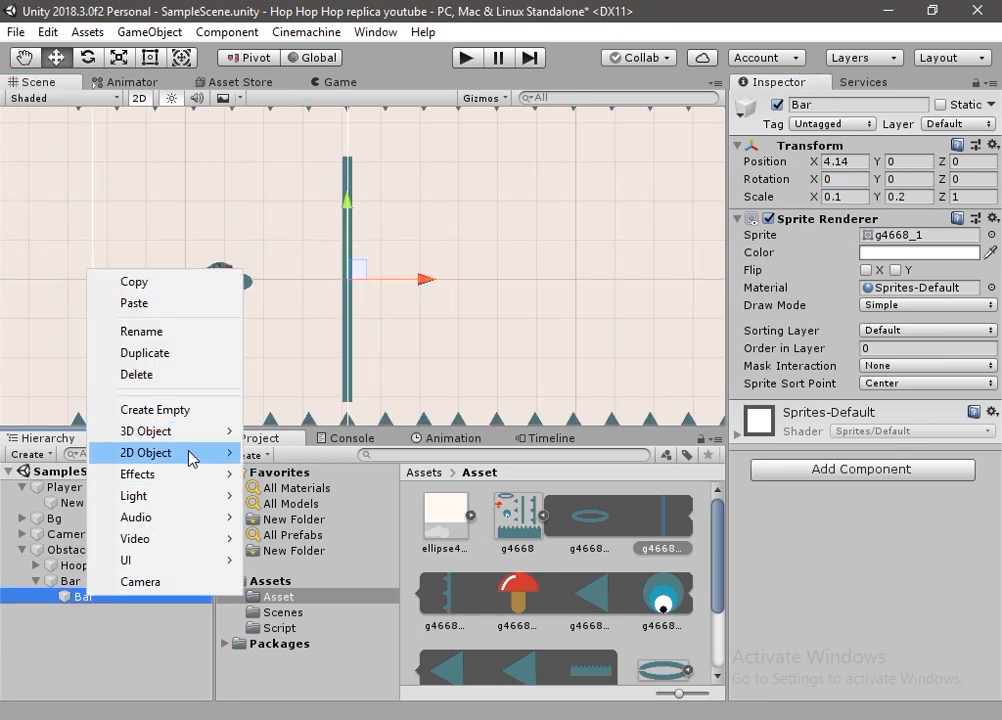
mouse_move(192, 453)
click(313, 456)
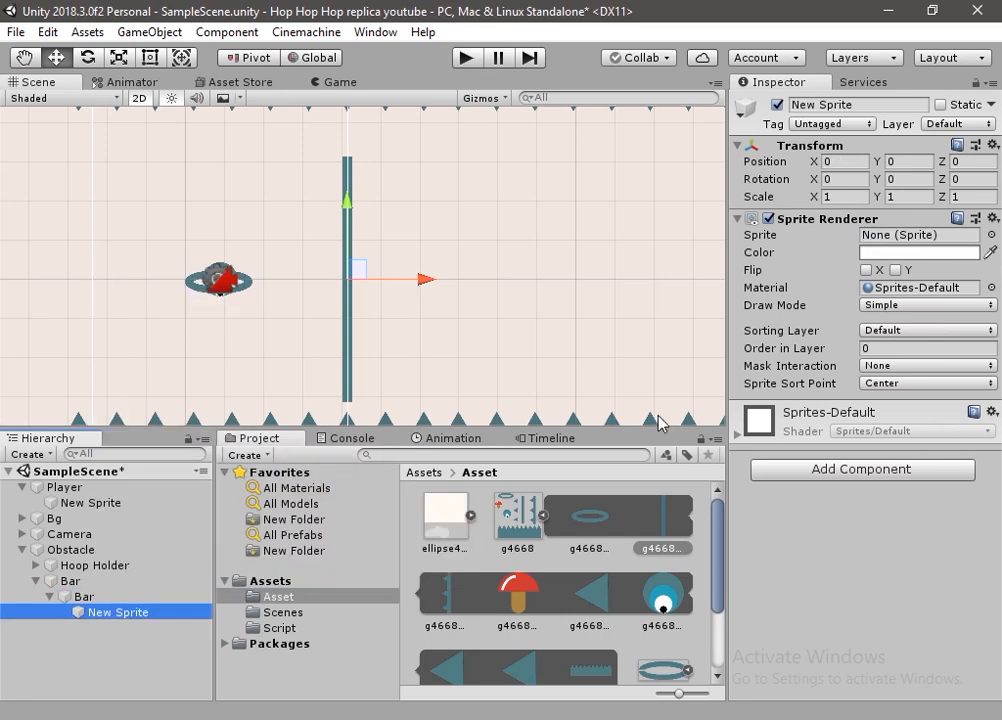
click(843, 197)
text(.1)
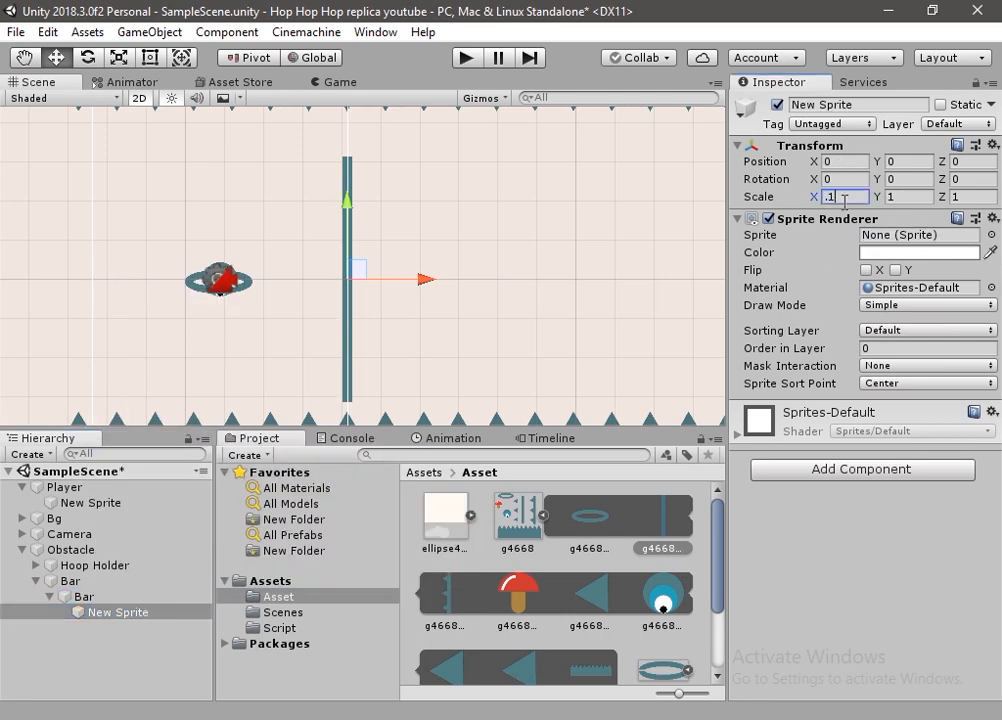
key(Tab)
text(.)
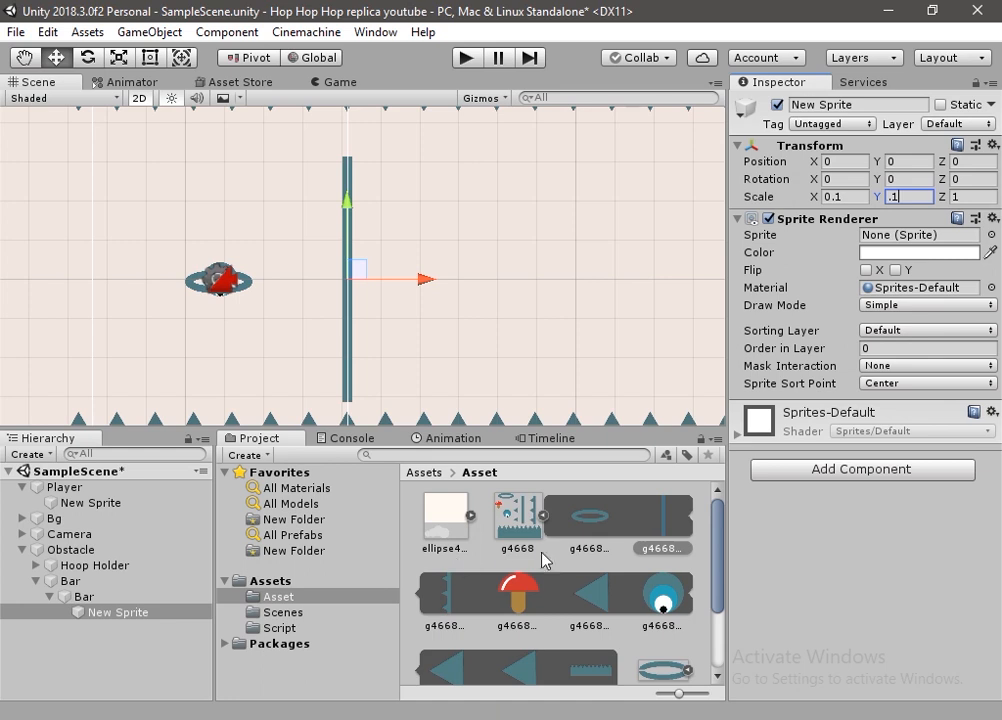
Give the new sprite the g4668_4 triangle at scale 0.2 and place it at the bar's lower end, about X 3.61, Y -2.48
drag(599, 608, 910, 238)
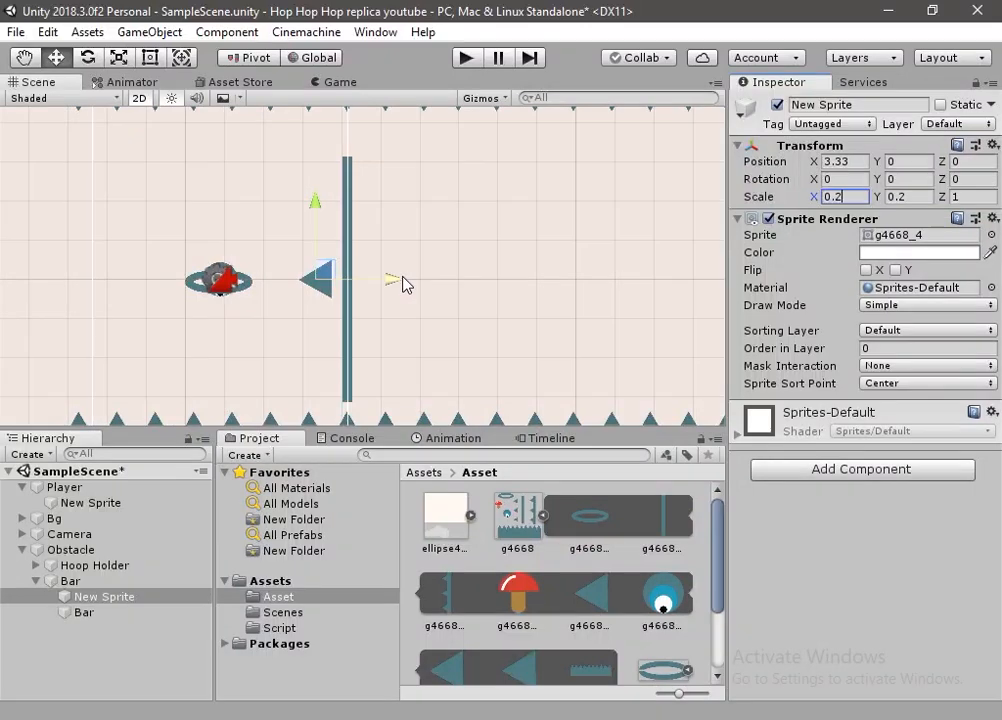
drag(389, 277, 417, 284)
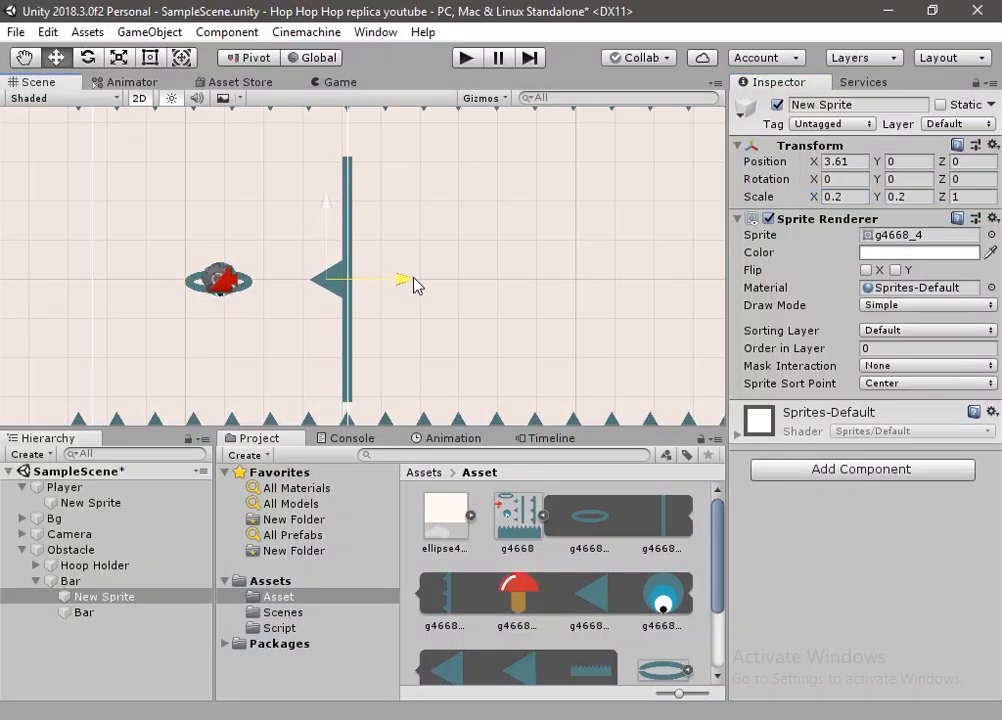
drag(326, 201, 327, 297)
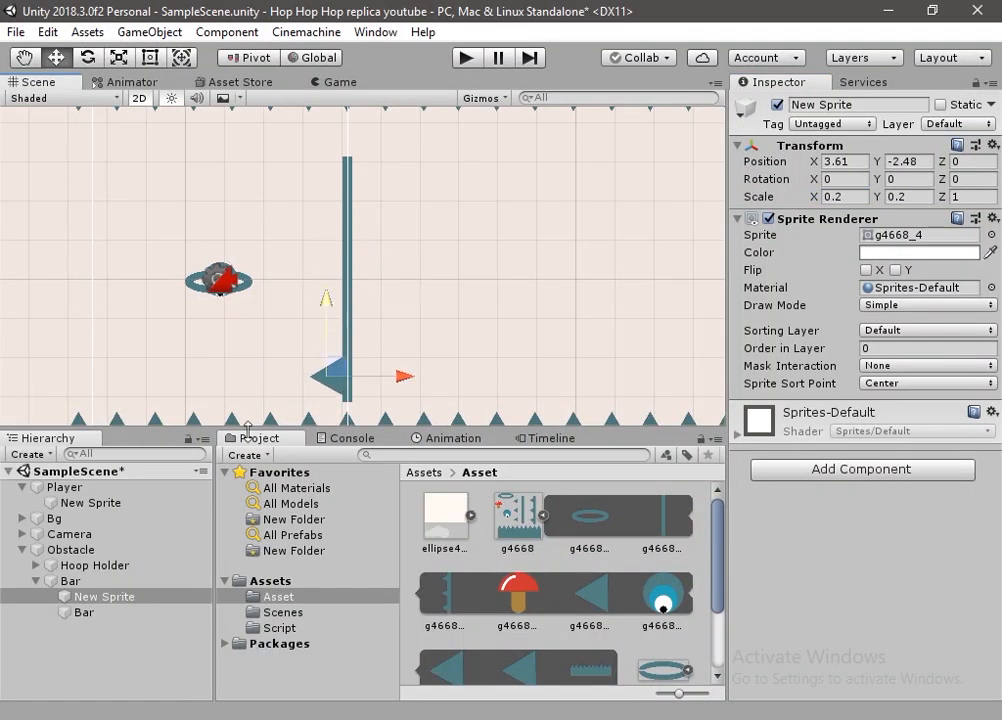
Group the triangle and bar sprites under a new empty object named Bar inside the outer Bar
mouse_move(108, 612)
mouse_down()
mouse_move(98, 590)
mouse_move(111, 629)
mouse_up()
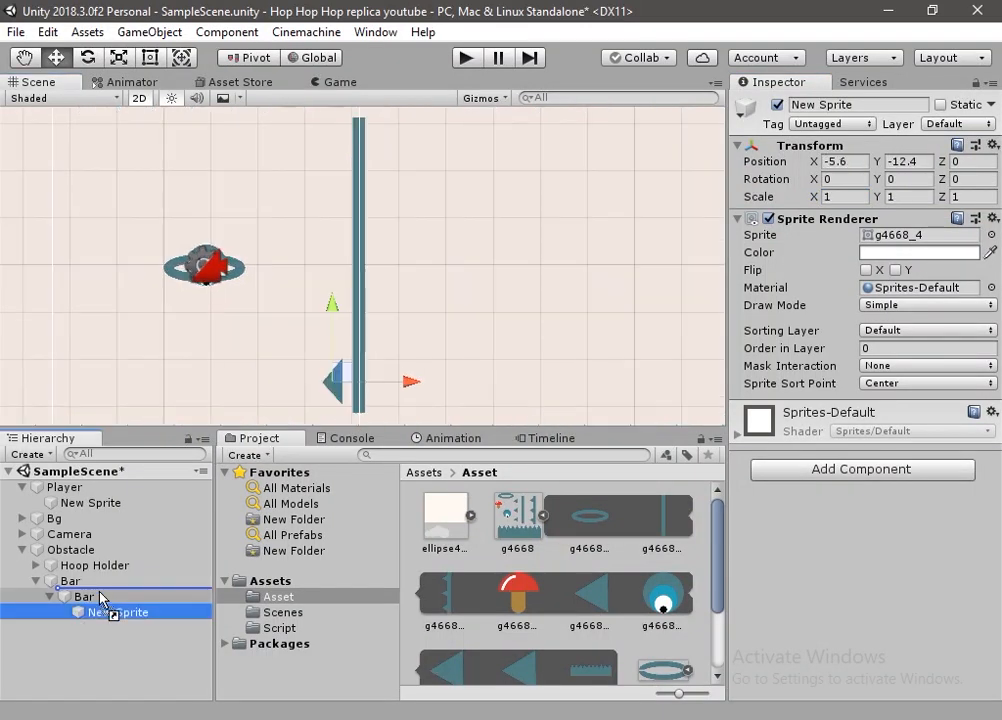
click(89, 614)
click(90, 598)
right_click(88, 584)
click(135, 390)
click(129, 611)
ctrl+click(120, 598)
click(97, 599)
key(F2)
text(Bar)
key(Return)
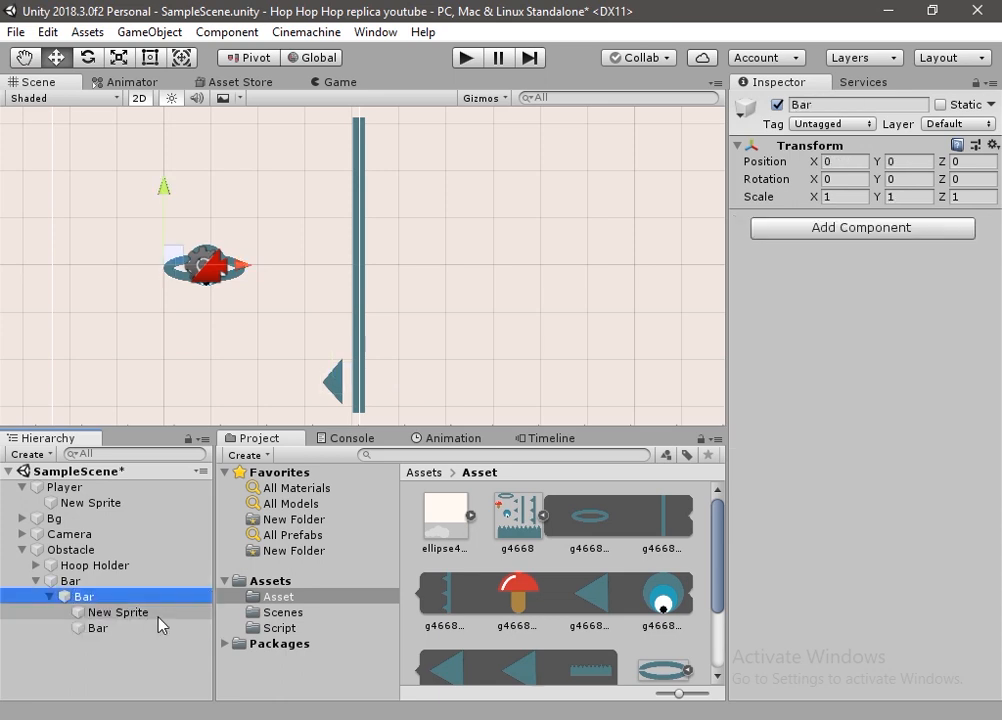
Set the triangle sprite's X and Y scale to 0.15
click(107, 608)
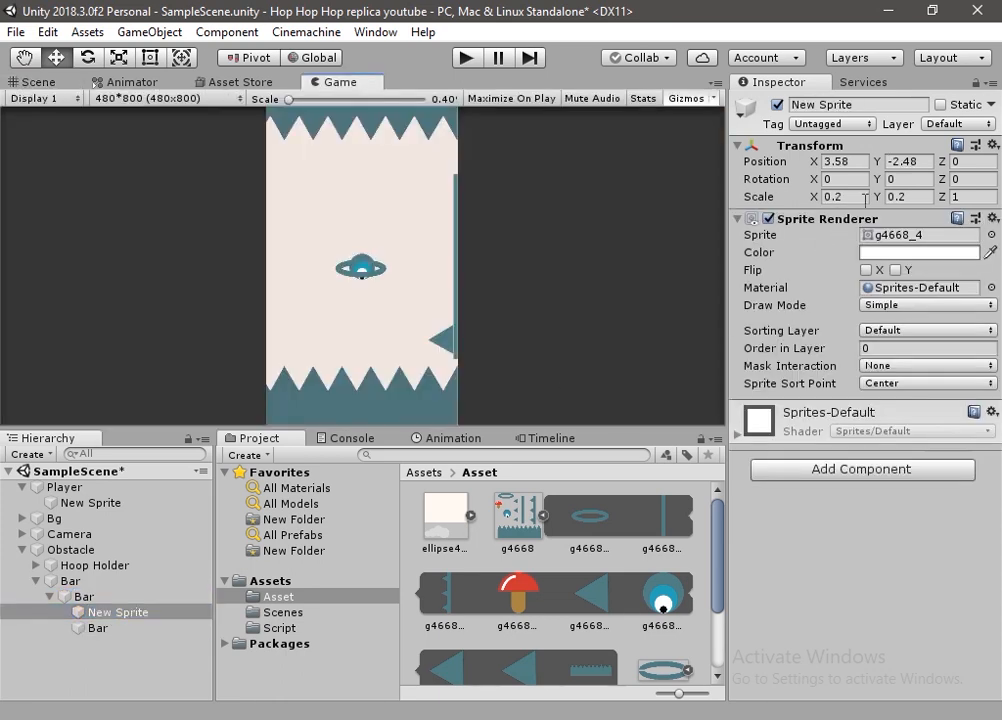
click(859, 199)
text(.)
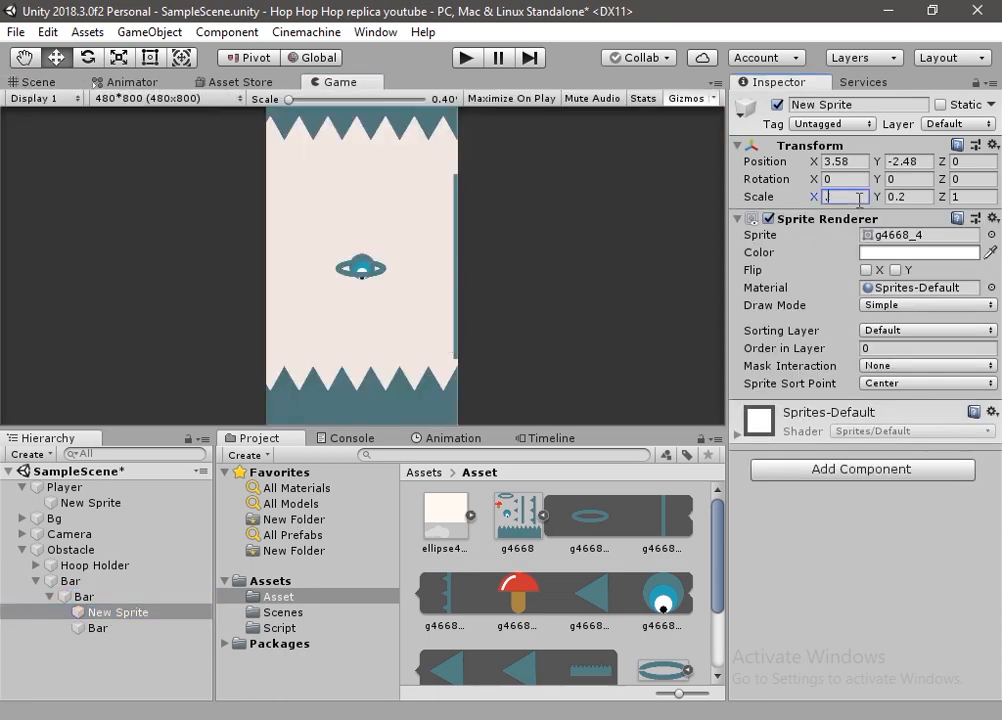
text(1)
key(Return)
text(54)
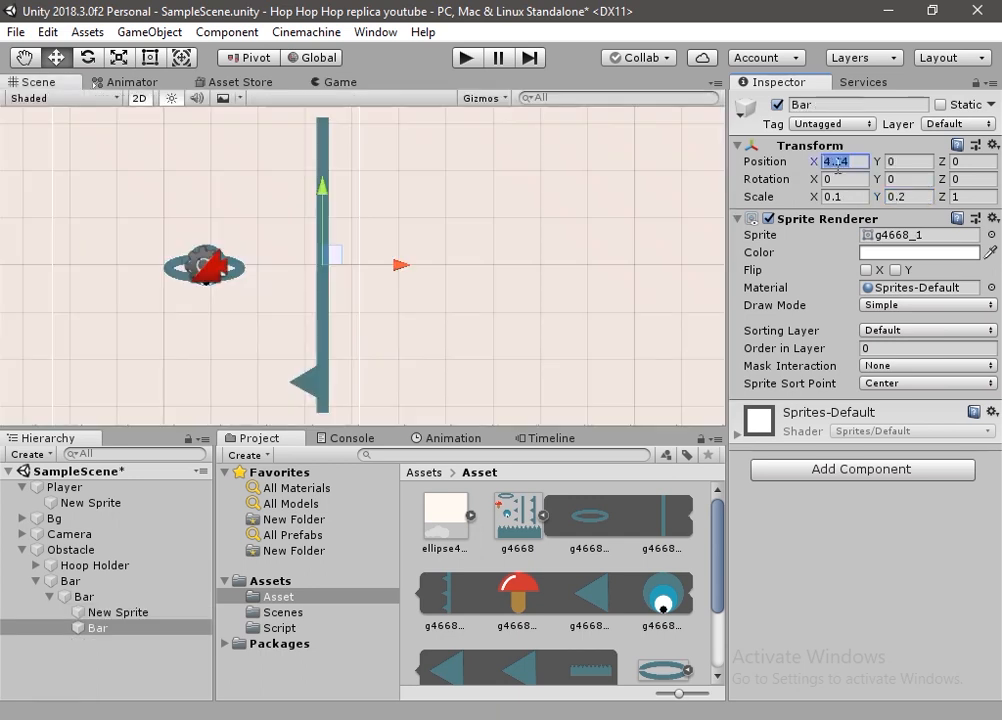
Set the bar sprite's X position to 0 and move the triangle against its left side at about X -0.42
text(0)
click(107, 612)
drag(383, 381, 190, 389)
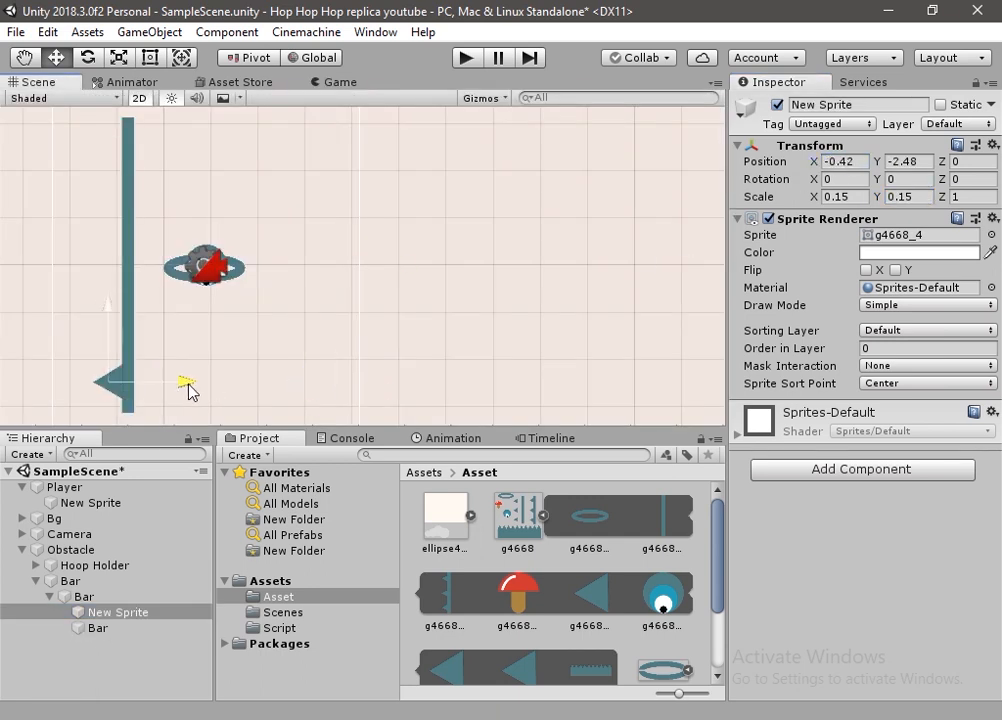
Rename the triangle sprite inside the inner Bar group as Spike
click(125, 616)
key(F2)
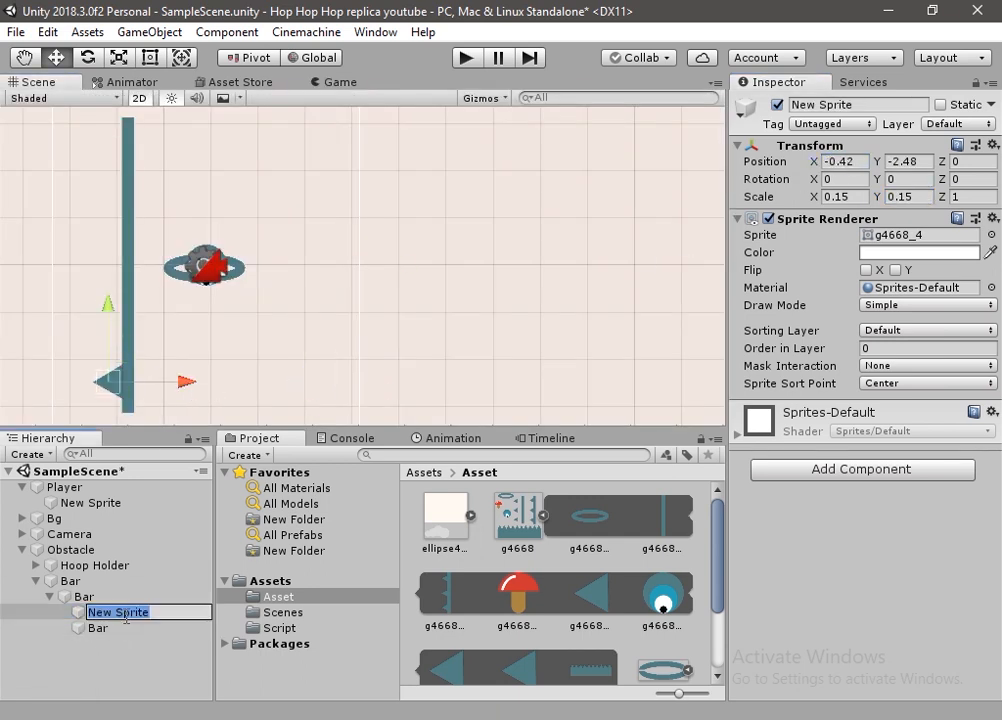
text(Spike)
key(Return)
Duplicate the Spike twice and place one copy near the bar's upper end at about Y 2.13, the other at its middle
key(ctrl+d)
key(ctrl+d)
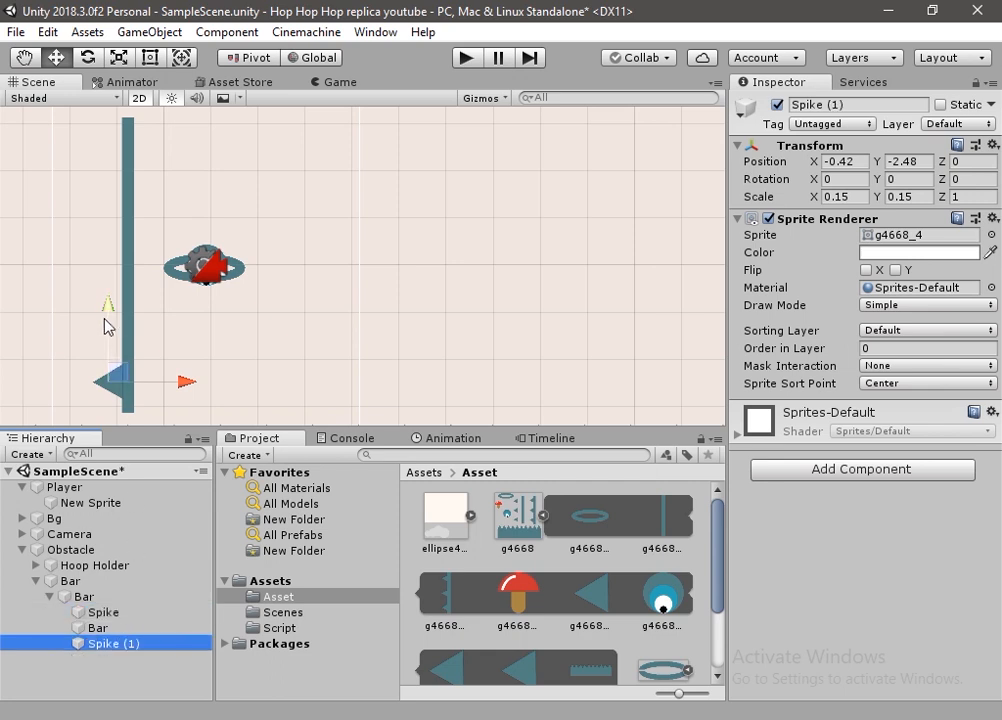
drag(106, 324, 112, 94)
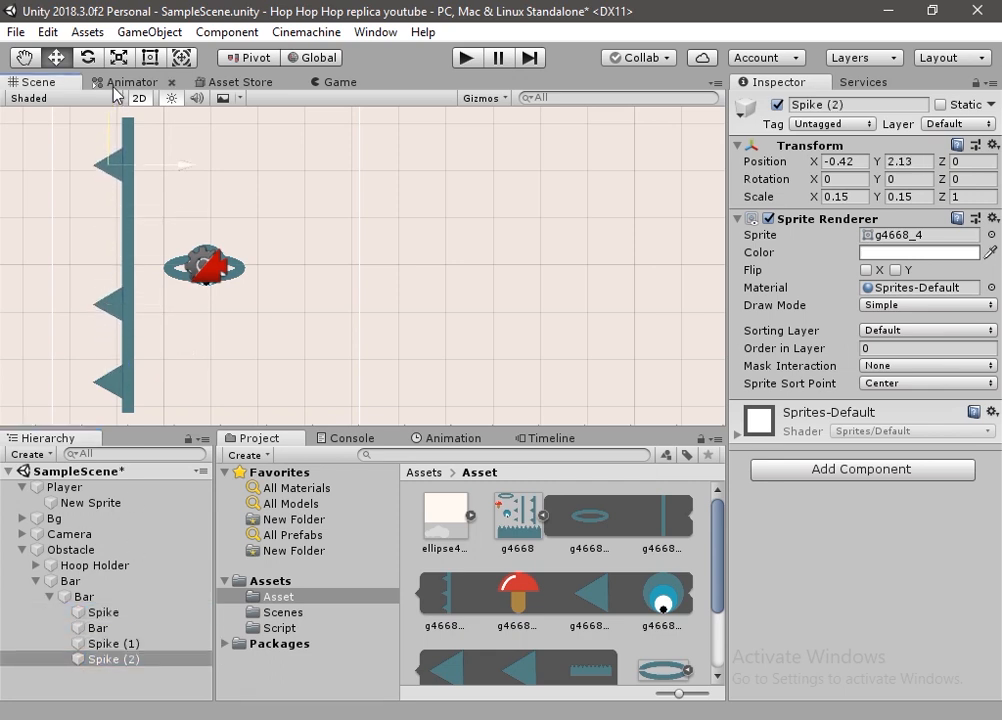
click(112, 643)
drag(115, 237, 112, 200)
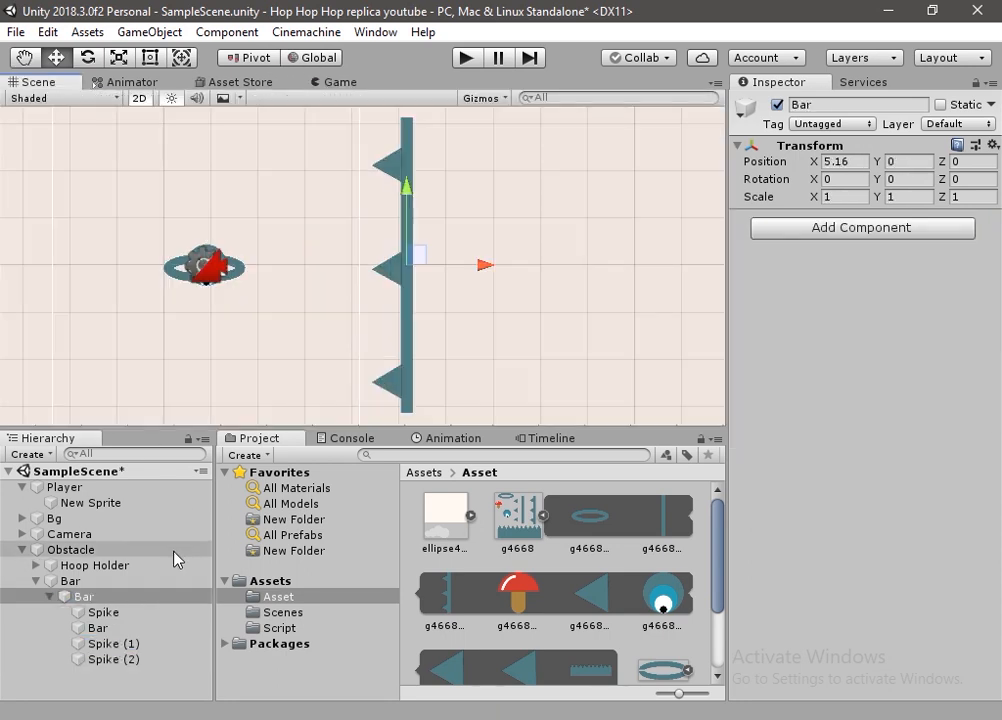
Shorten the bar sprite vertically, leaving the spikes' scale at 0.15
click(121, 611)
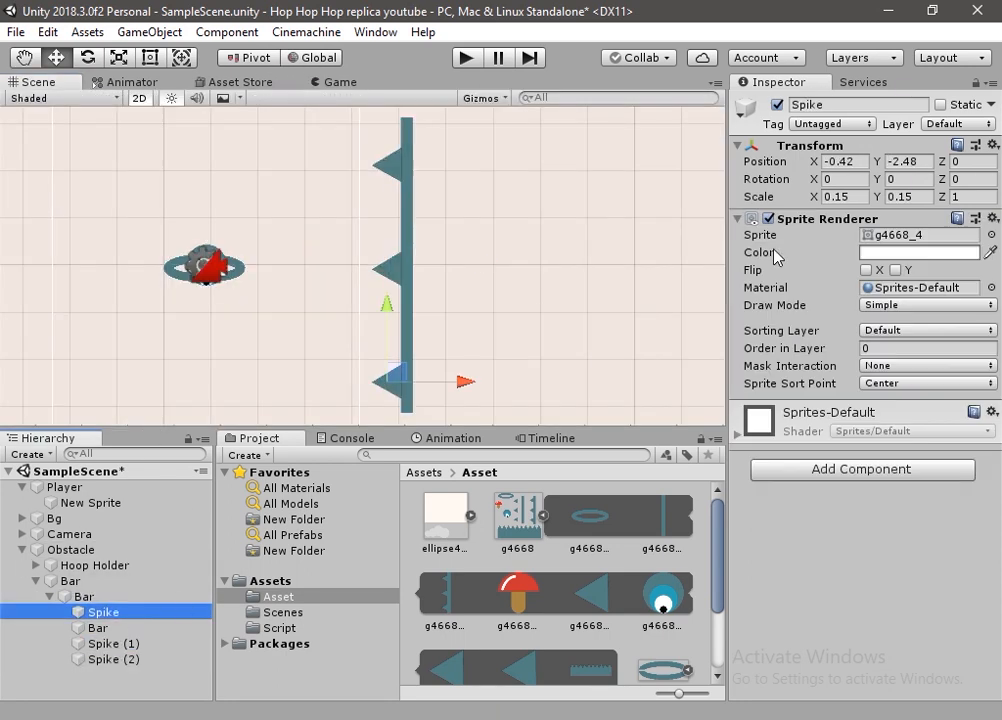
key(ctrl+z)
drag(877, 197, 872, 197)
click(112, 628)
Move the upper and lower spikes inward onto the shortened bar, placing the lower one at about Y -1.46
click(113, 659)
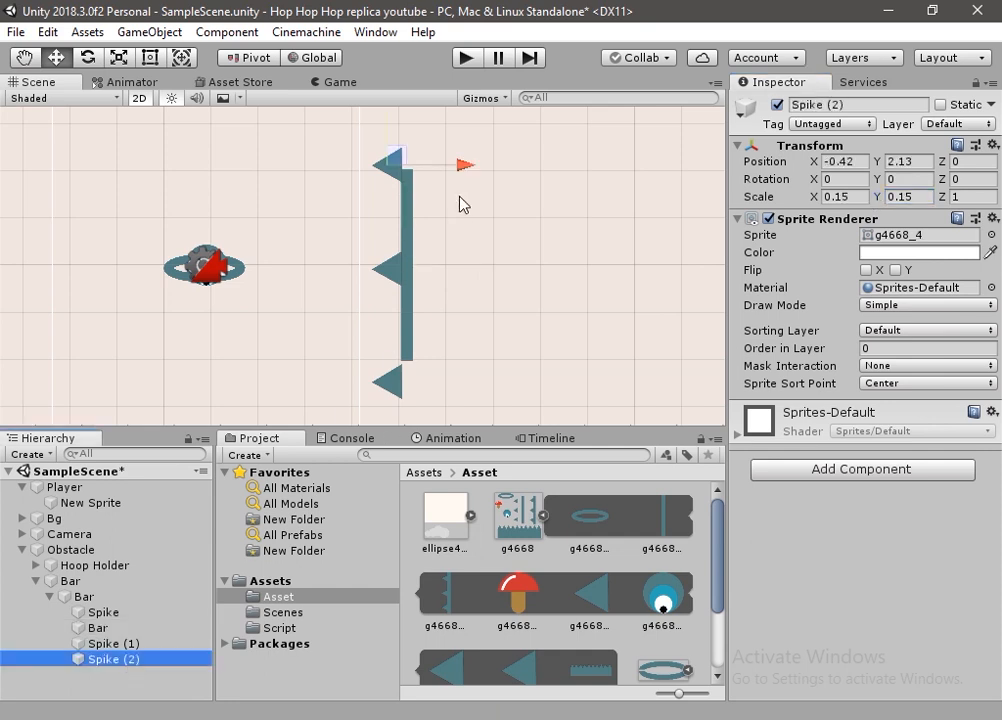
drag(387, 126, 387, 158)
click(113, 644)
click(103, 612)
drag(387, 306, 387, 258)
Position the inner Bar group within the game frame, ahead of the player and near the floor spikes, at about X 3.62, Y -1.75
click(346, 82)
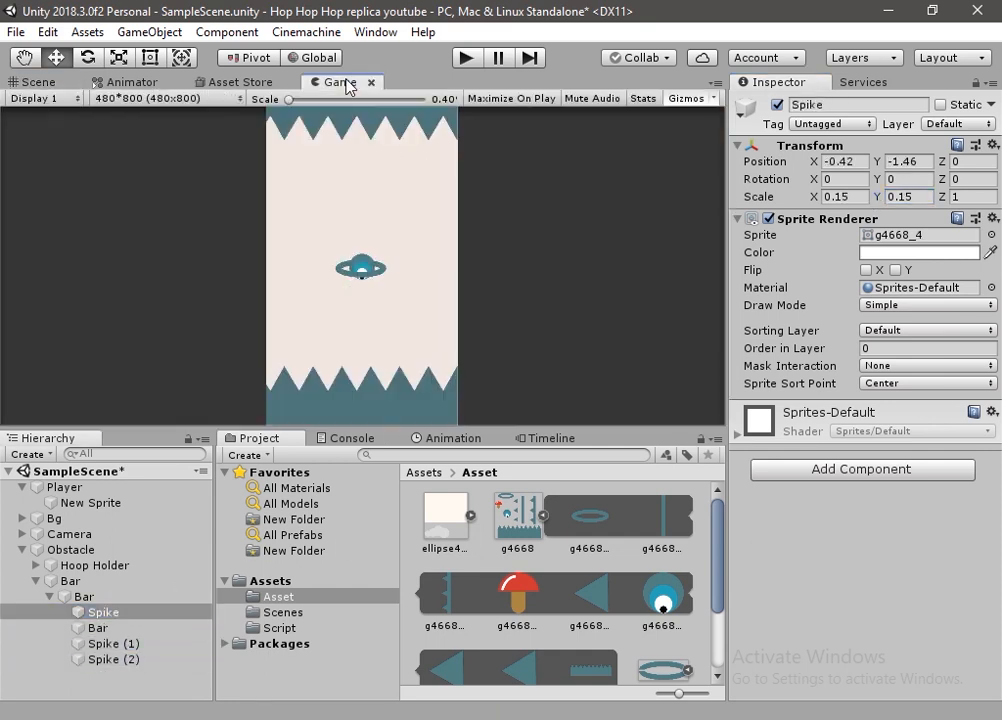
click(40, 82)
click(90, 596)
drag(480, 265, 400, 265)
click(341, 81)
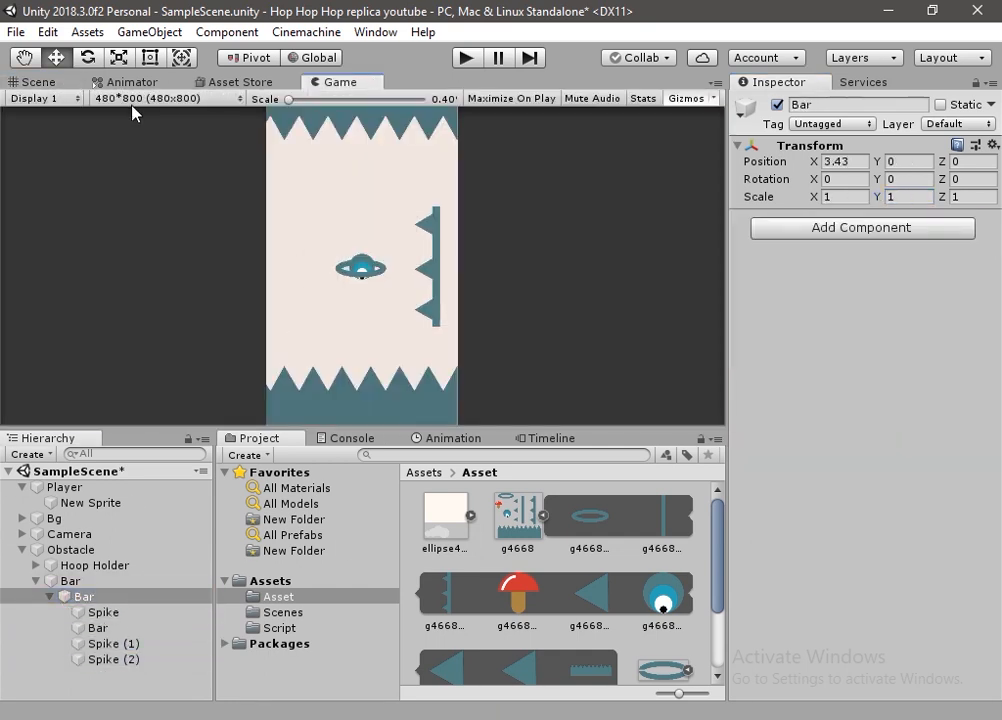
click(44, 86)
drag(333, 213, 329, 293)
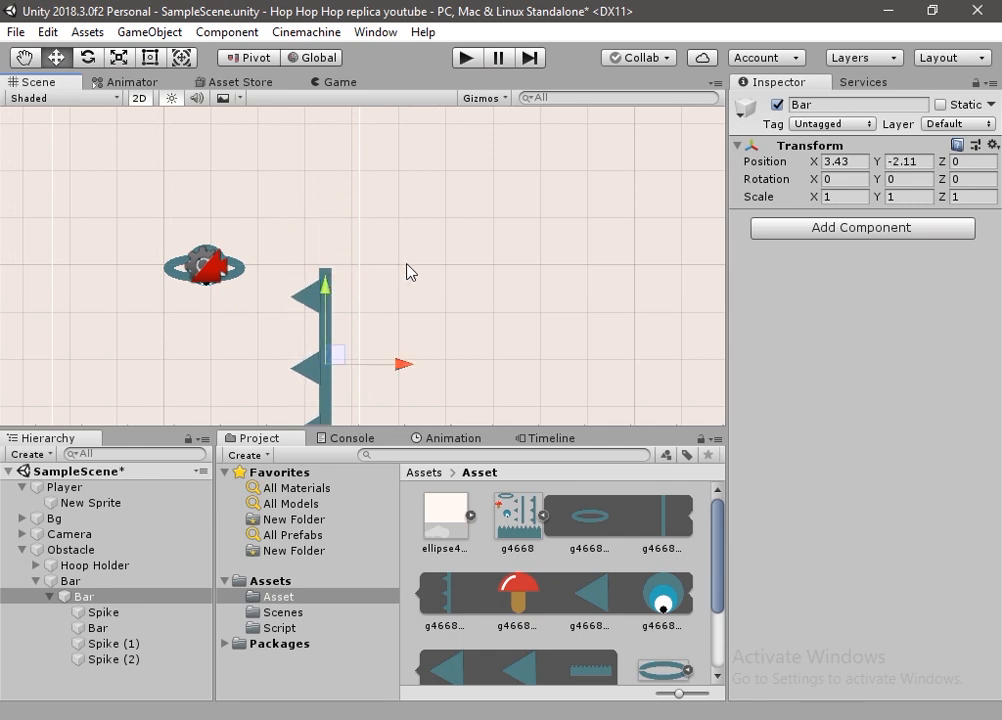
click(321, 88)
Duplicate the inner Bar group and raise the copy above the original, leaving a small gap between them
click(75, 598)
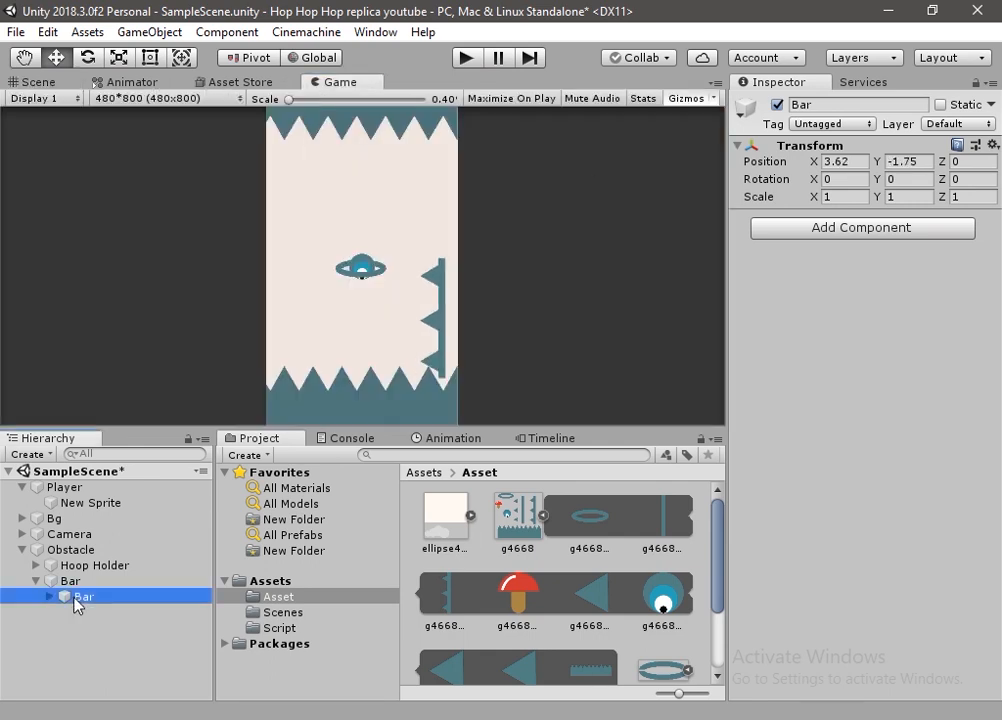
key(ctrl+d)
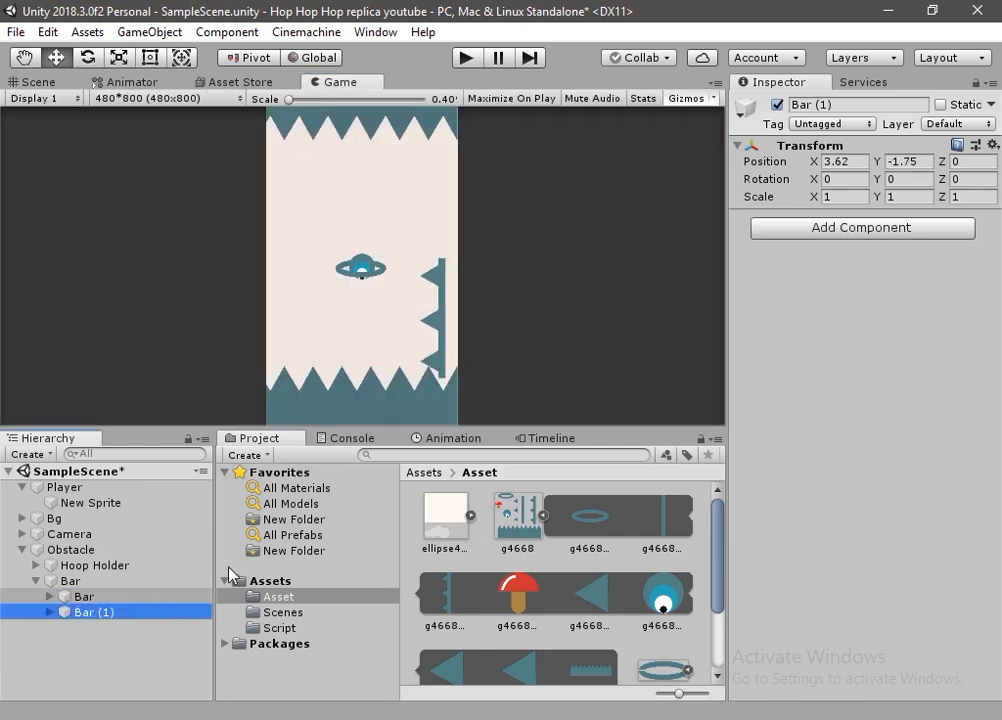
drag(877, 161, 962, 186)
Add a Box Collider 2D to the outer Bar object
click(70, 581)
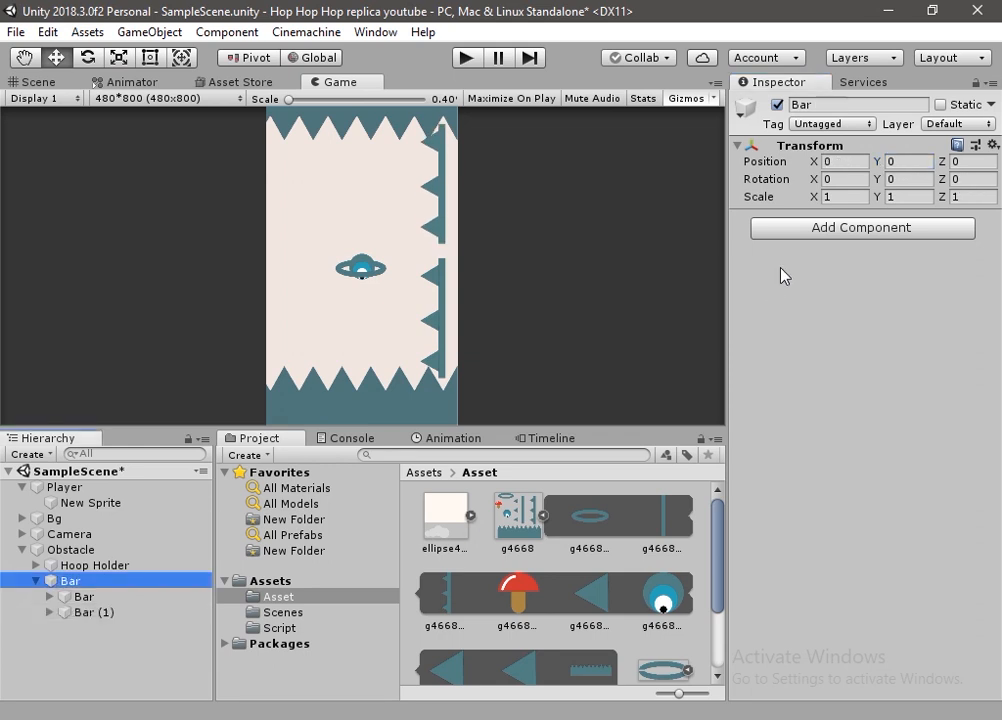
click(831, 229)
text(box)
key(Down)
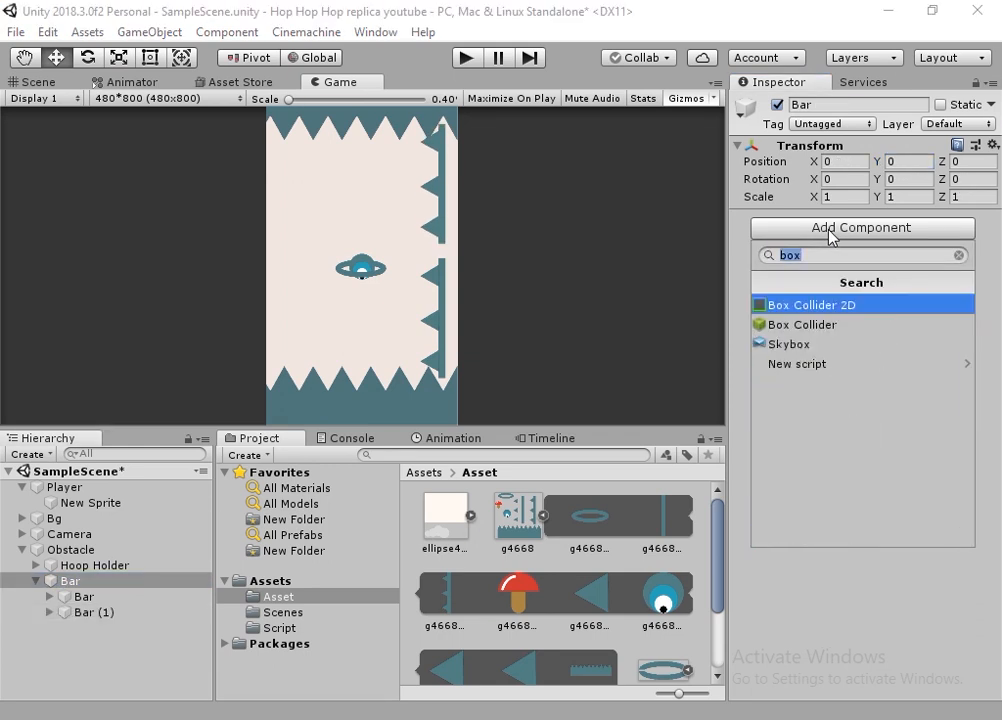
key(Return)
Fit the outer Bar's box collider around both spiked bars, with offset about X 3.45, Y 0.43 and height about 8.27
click(38, 82)
scroll(418, 242, down, 3)
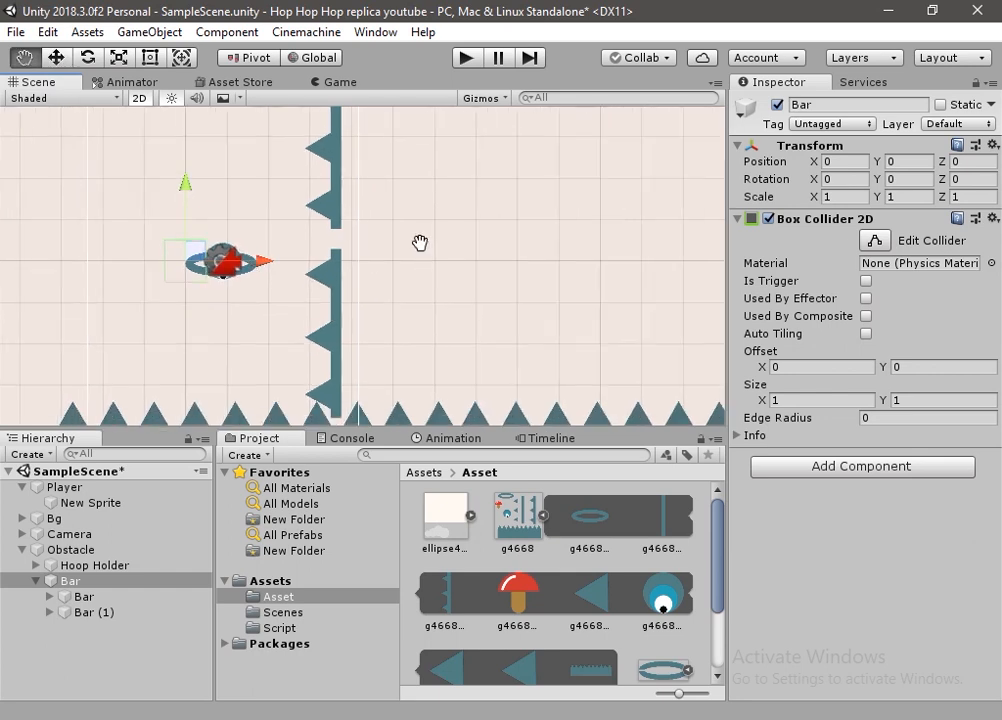
drag(762, 368, 883, 378)
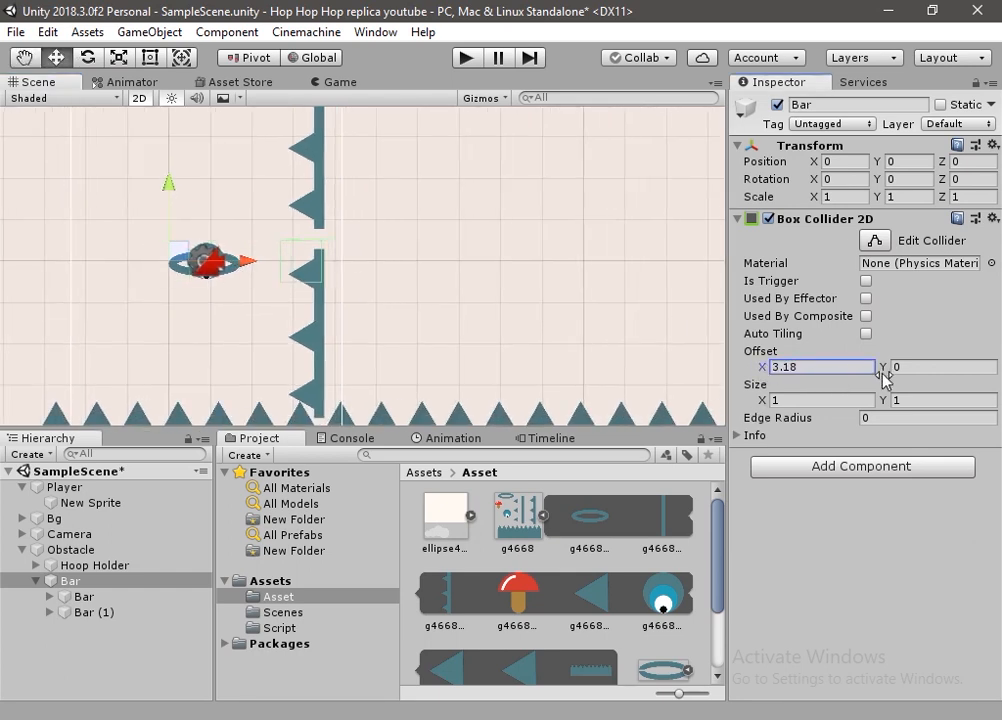
drag(762, 400, 775, 373)
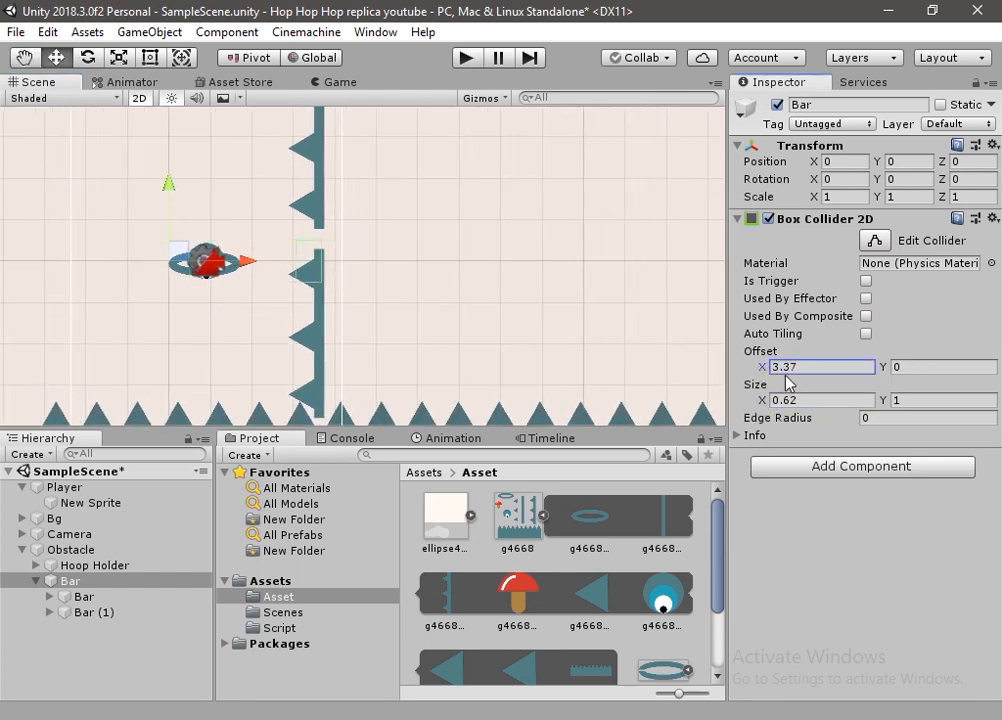
drag(882, 401, 894, 406)
drag(894, 406, 958, 410)
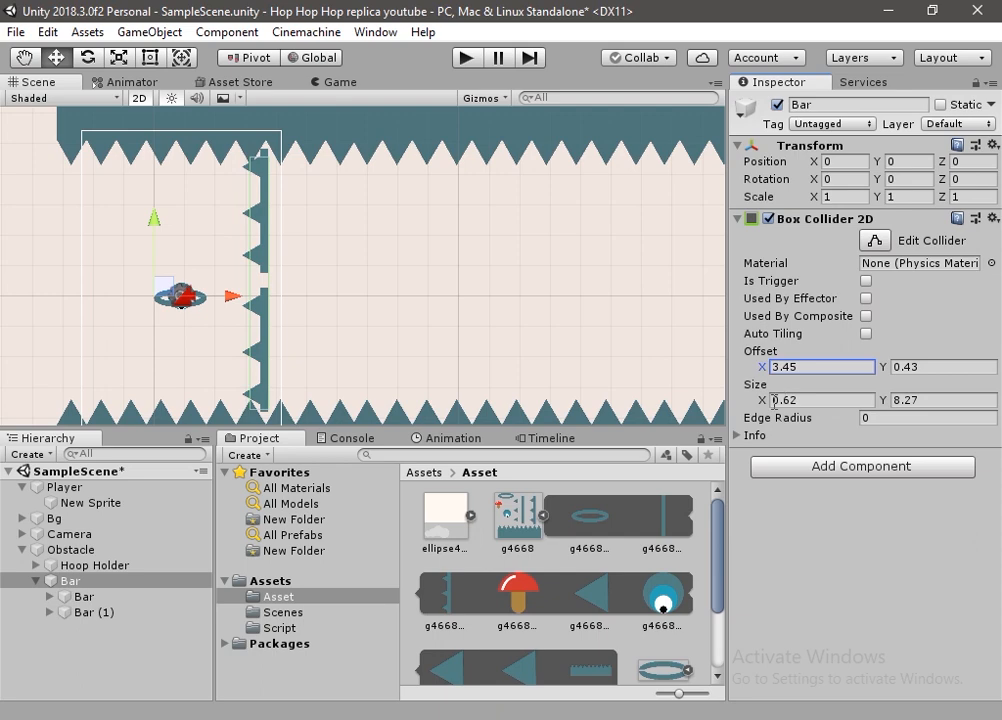
drag(766, 400, 762, 400)
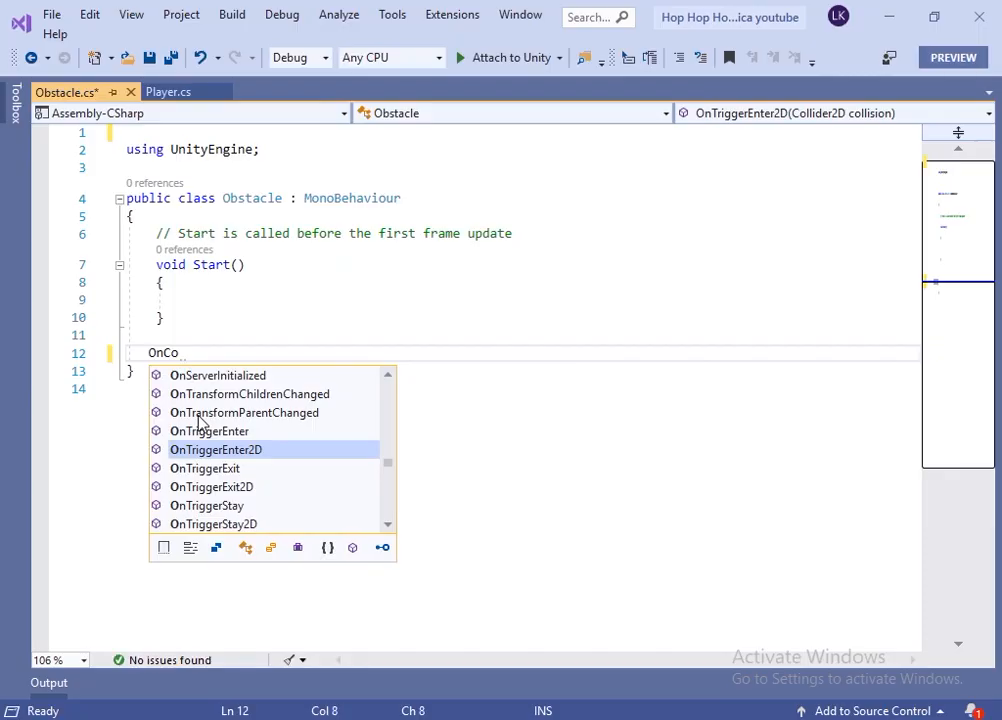
In Visual Studio, add an OnCollisionEnter2D(Collision2D collision) method to the Obstacle class
text(ll)
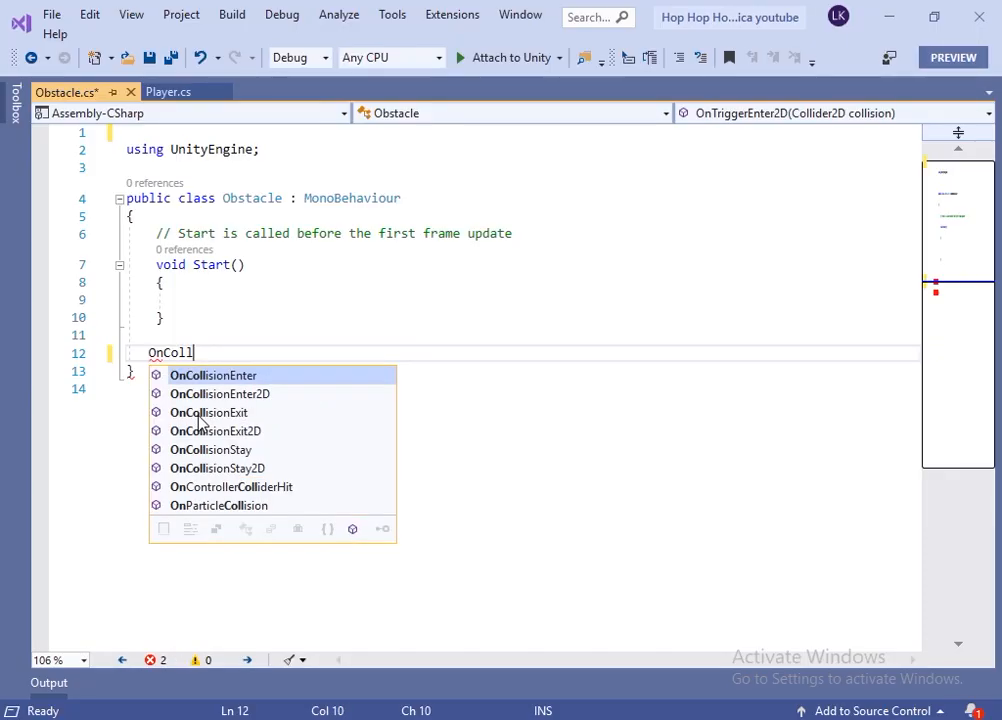
key(Down)
key(Tab)
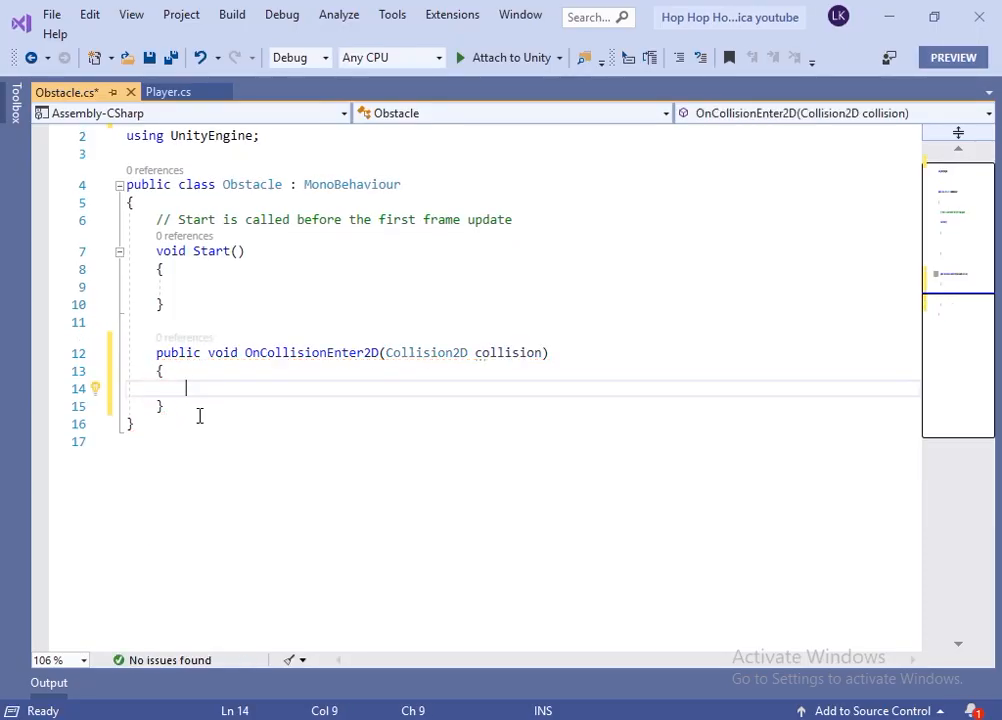
Inside OnCollisionEnter2D, add an if block checking collision.collider.tag == "Player", containing the comment //Game is Over
drag(189, 375, 262, 396)
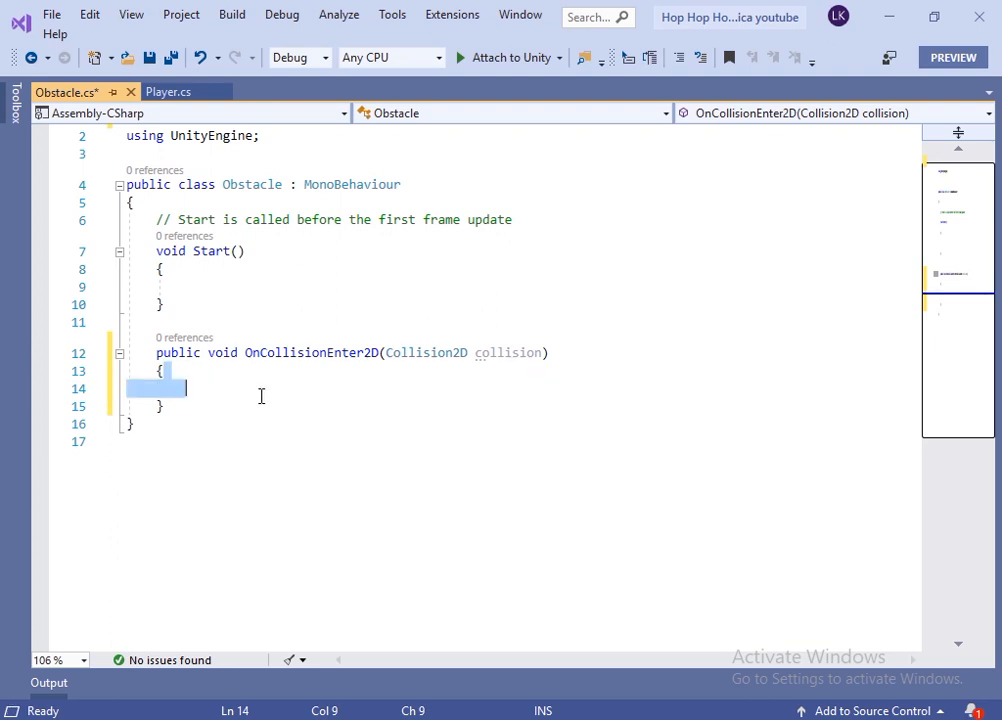
text(if (collision.collider.tag == "Player") {     //Game is Over })
drag(186, 388, 489, 388)
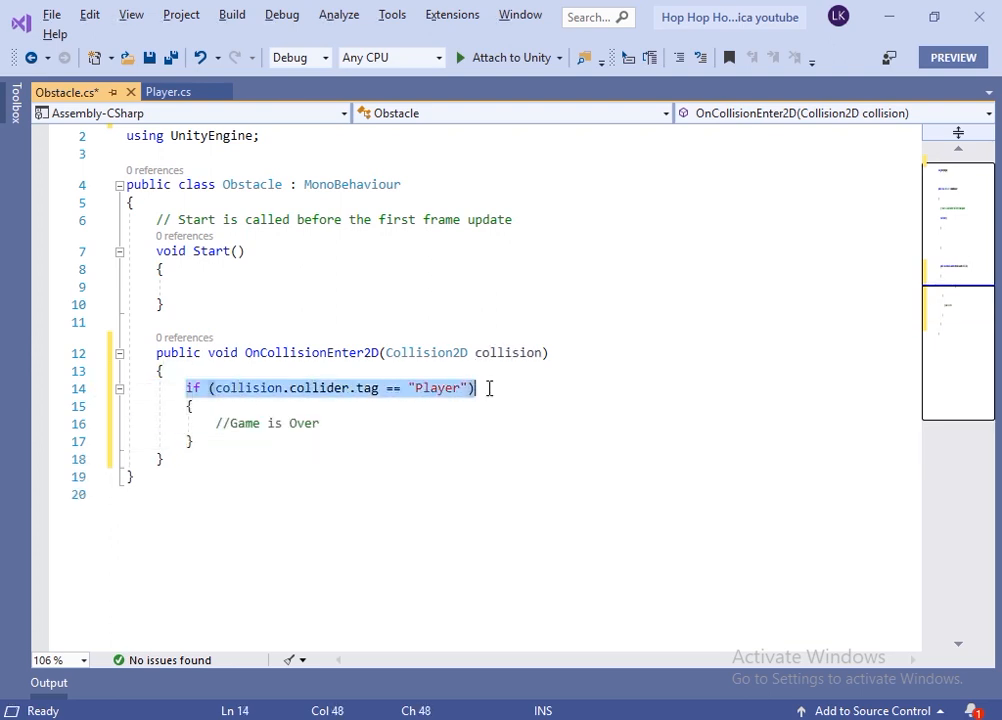
Add a public RemoveObstacle method below OnCollisionEnter2D with the comment "ball hit hoot remove it" and a Destroy(gameObject) call
click(501, 389)
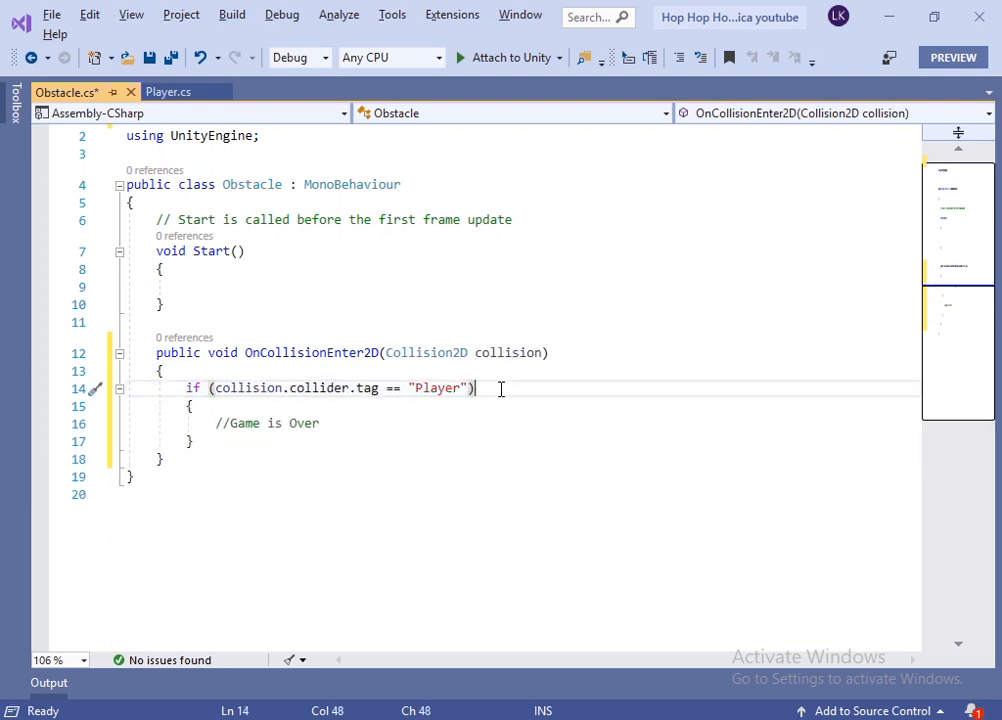
click(448, 418)
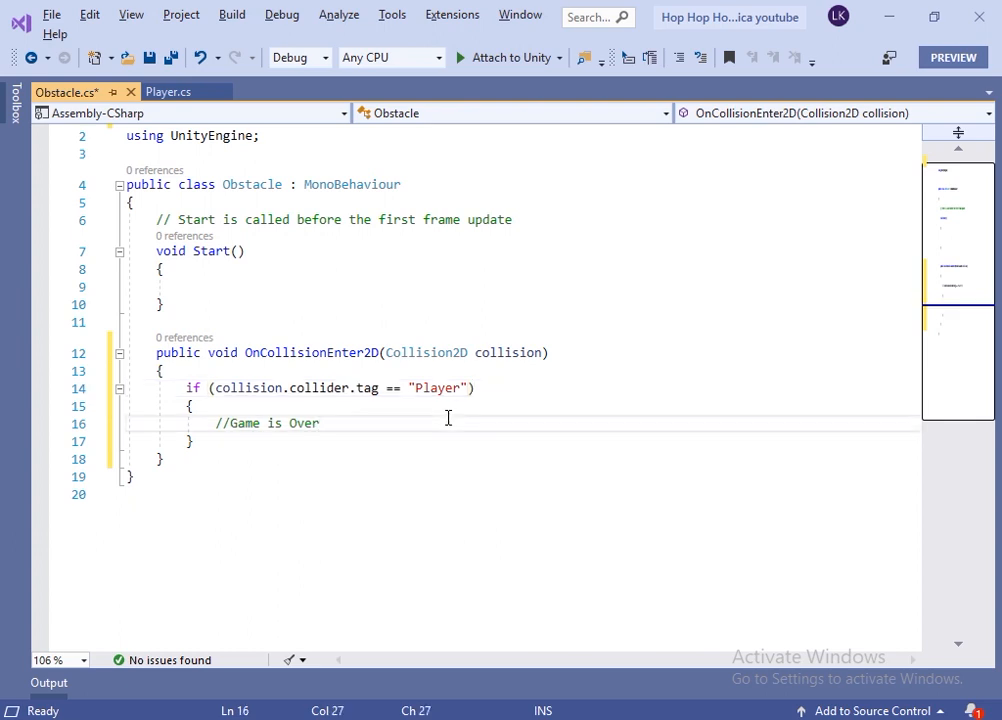
click(201, 463)
key(Return)
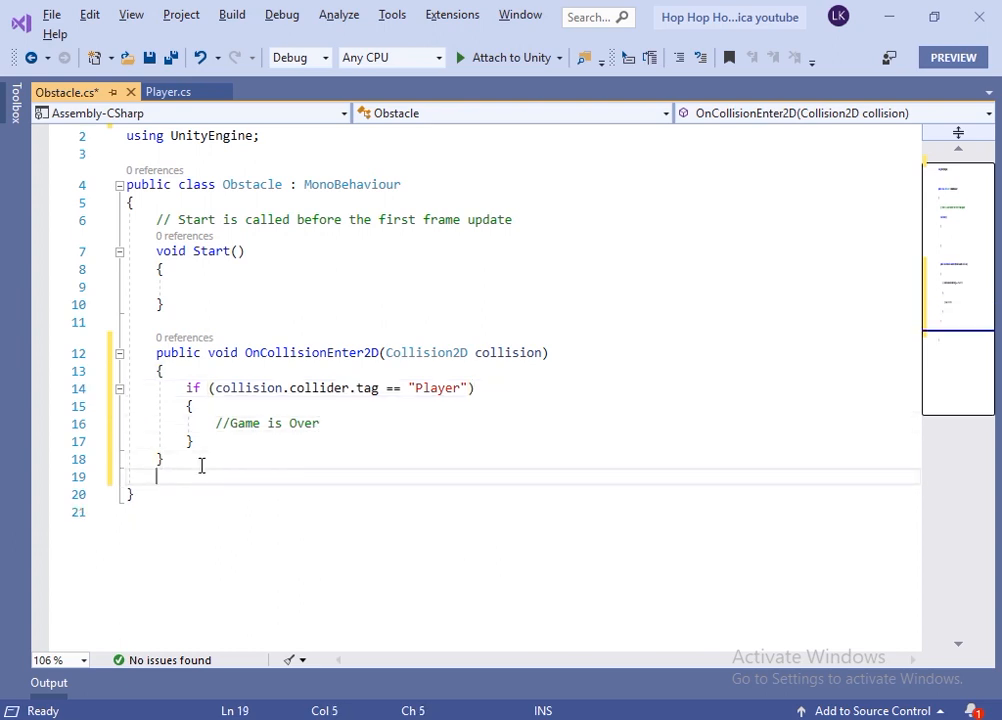
text(public void RemoveObstacle() {     //ball hit hoot remove it     Destroy(gameObject); })
click(298, 476)
double_click(298, 476)
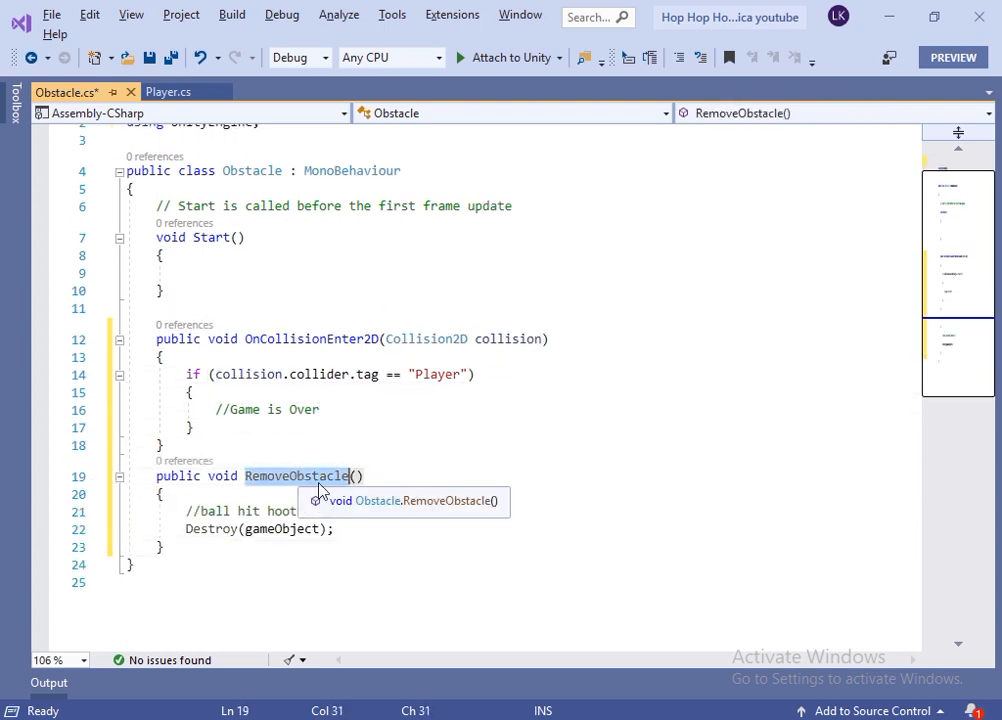
click(318, 541)
drag(184, 511, 377, 511)
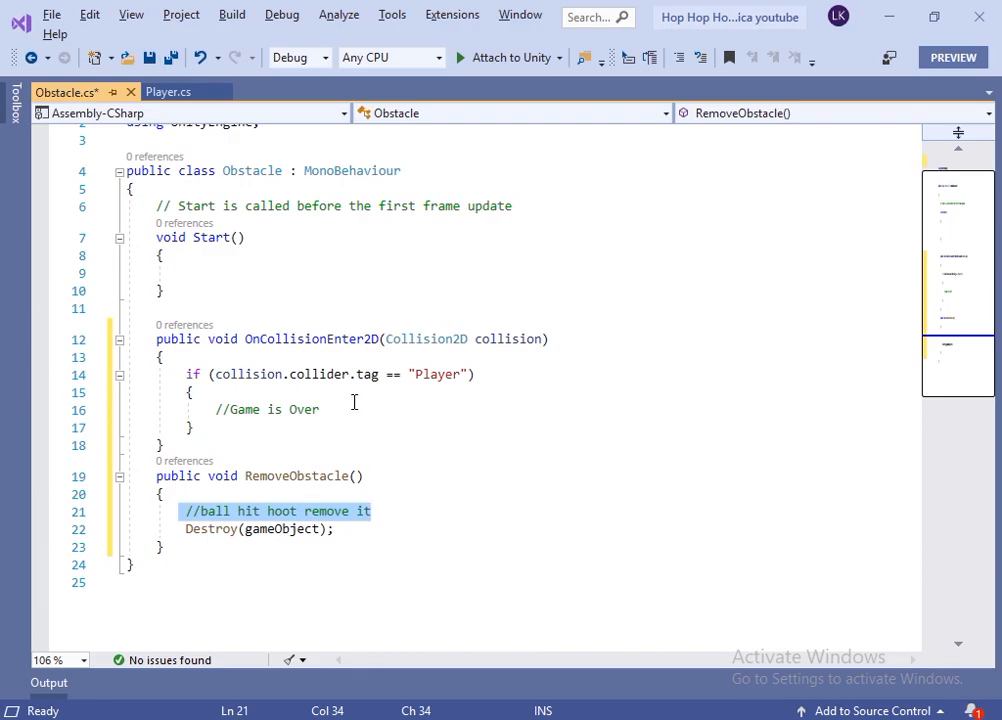
Switch to Unity and attach the Obstacle script to the Obstacle object nested under the parent Obstacle
key(alt+Tab)
click(130, 610)
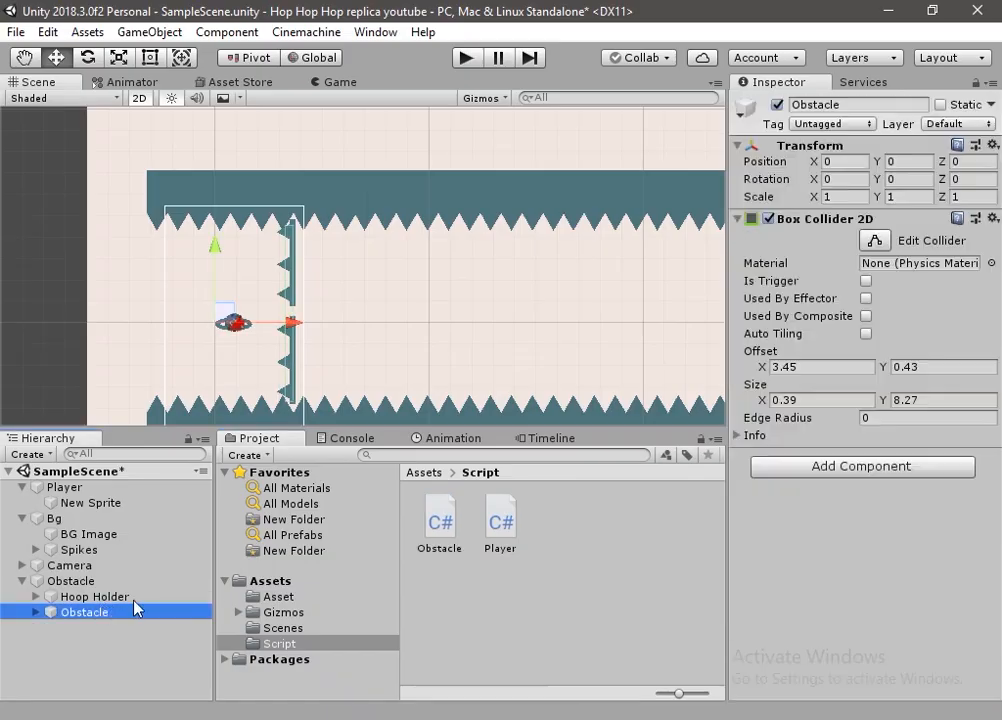
drag(445, 525, 890, 577)
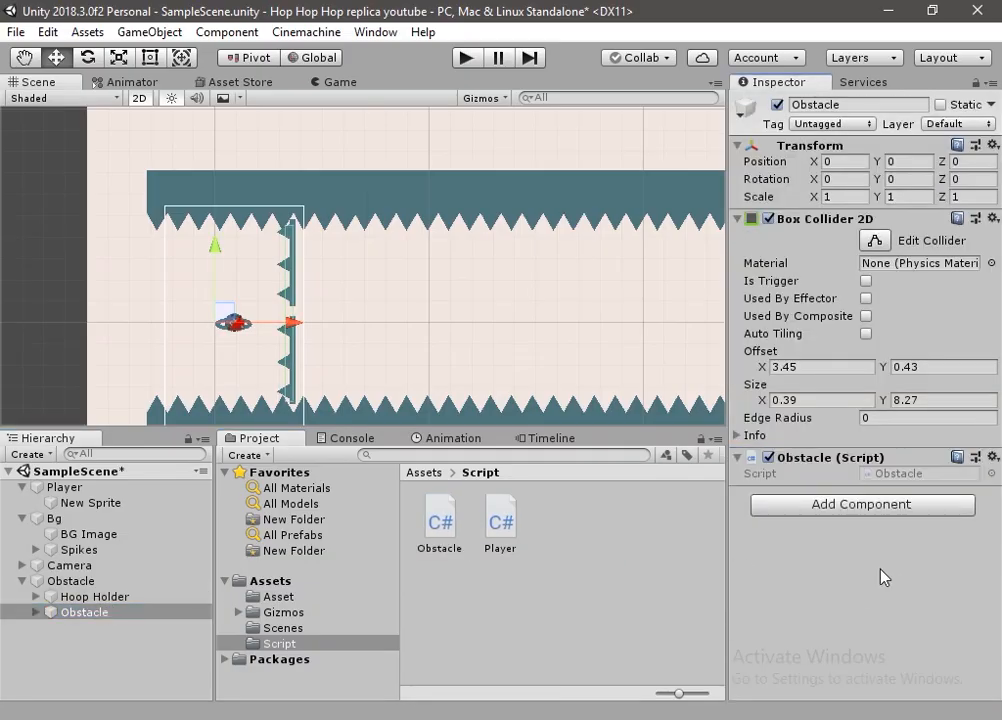
Create a new C# script named HoopHolder in the Script folder
right_click(541, 640)
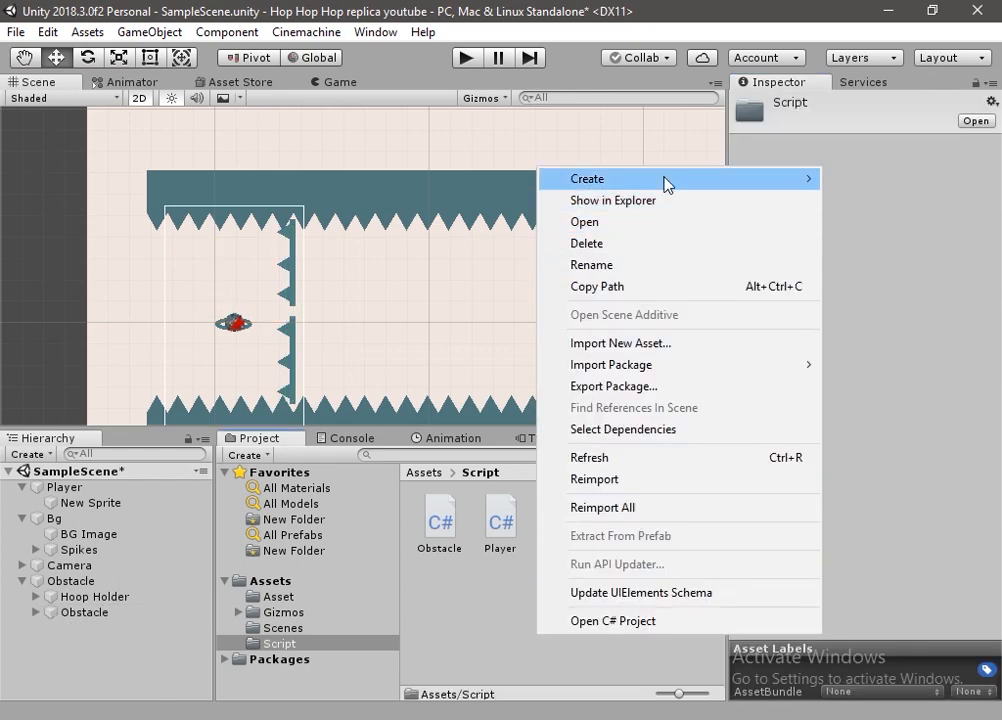
mouse_move(662, 181)
click(460, 73)
text(H)
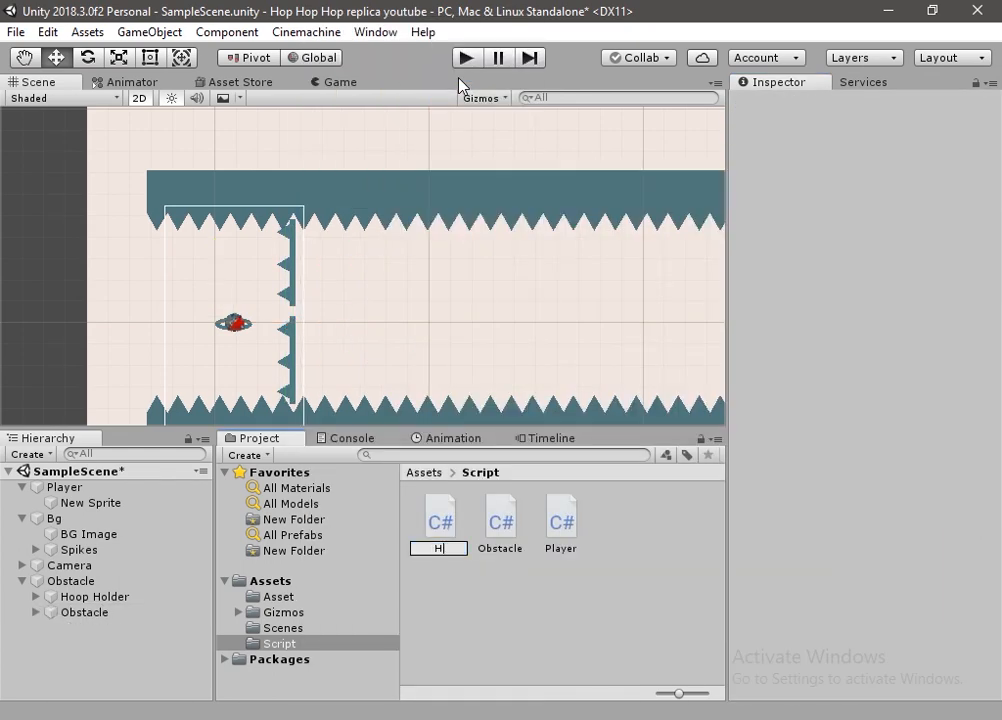
text(oopHolder)
key(Return)
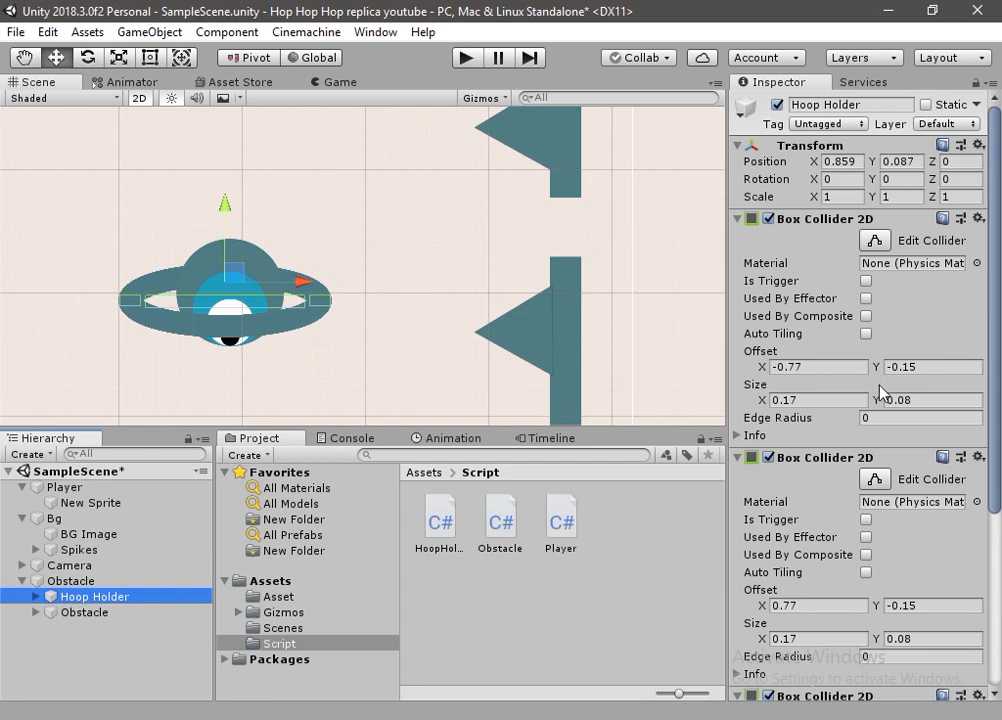
Review the Hoop Holder's box colliders and move the Player ball onto the centre of the hoop
scroll(819, 398, down, 5)
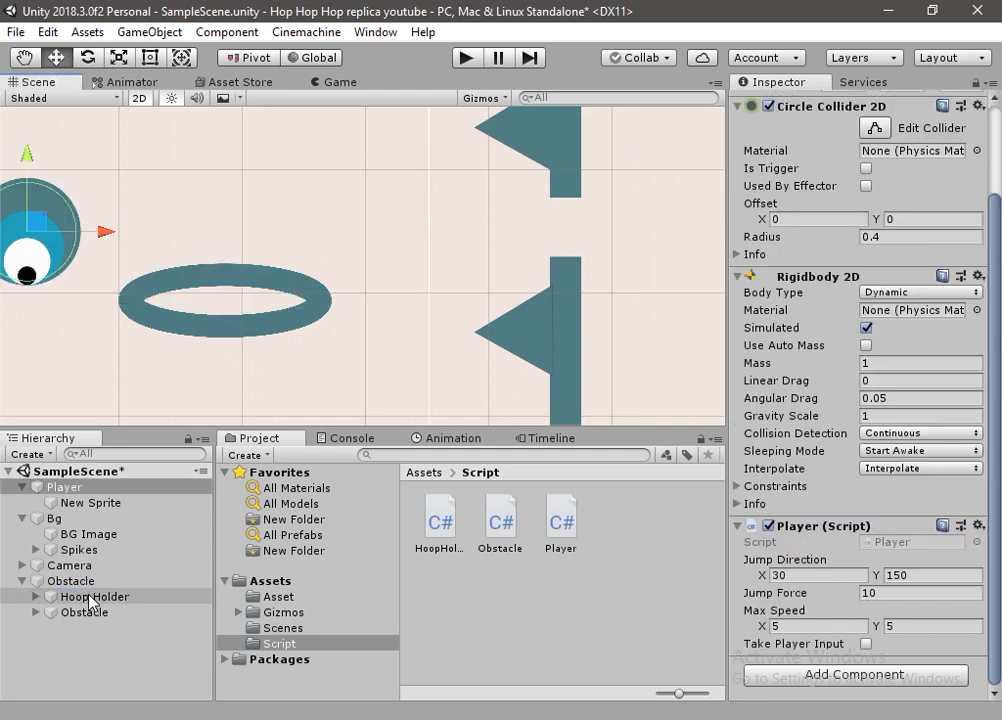
click(89, 597)
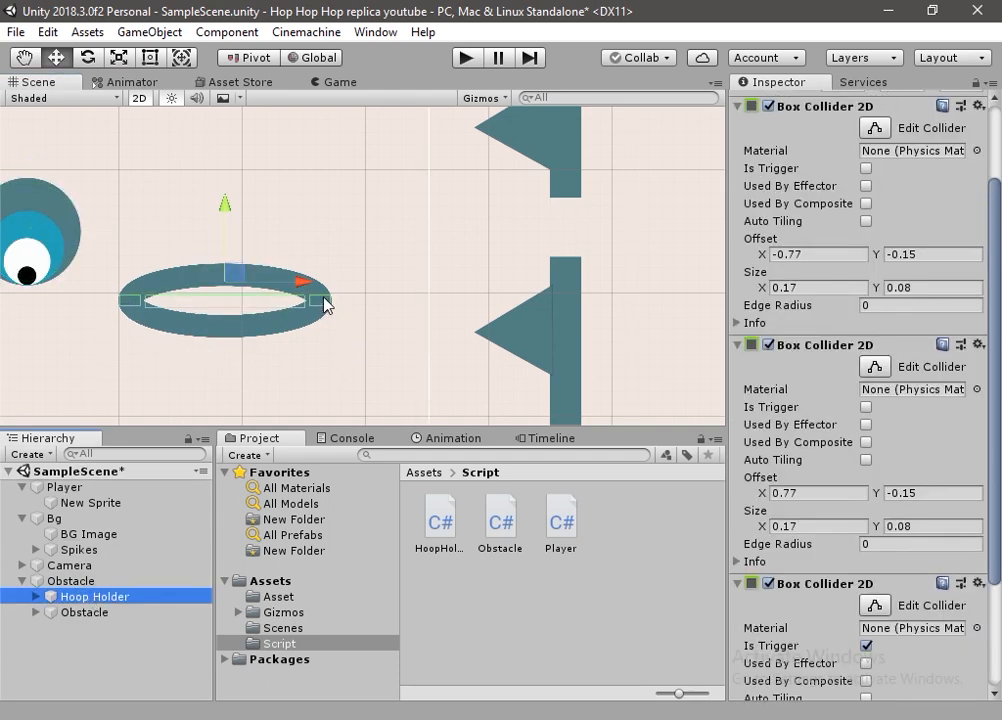
click(35, 230)
drag(35, 228, 233, 285)
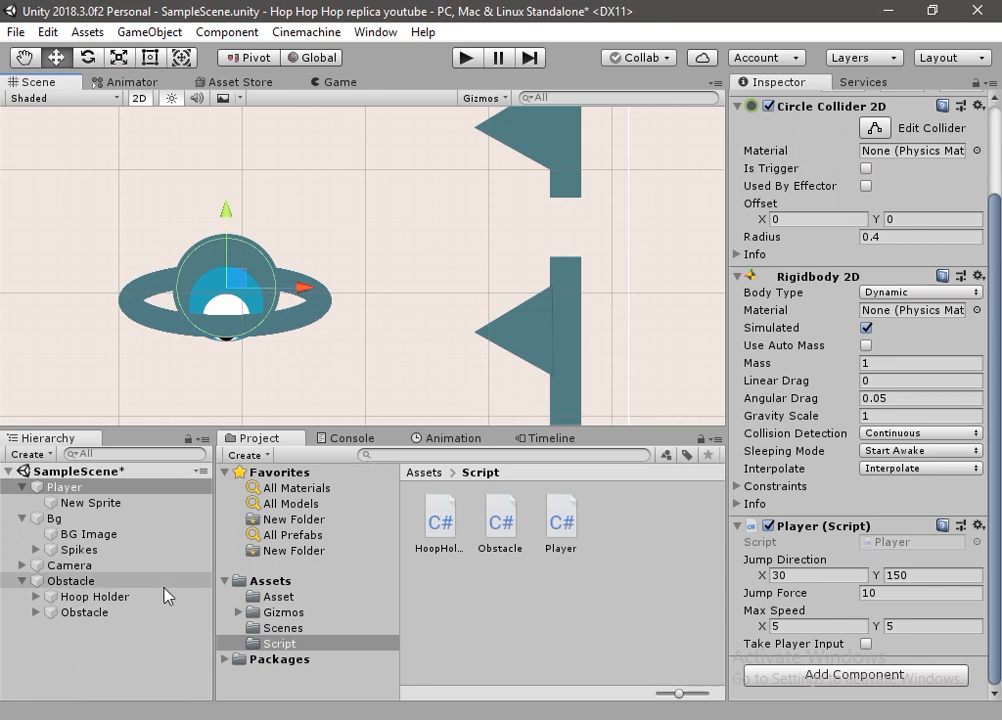
click(100, 612)
Open the HoopHolder script for editing and delete its System.Collections and System.Collections.Generic using lines
click(440, 520)
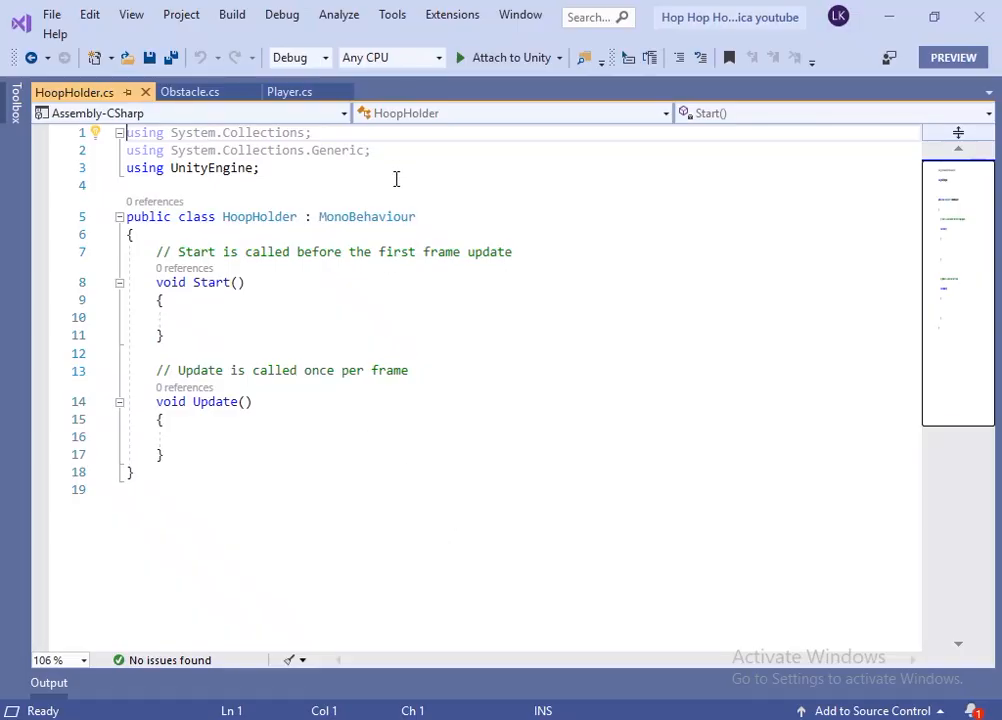
drag(370, 150, 43, 140)
key(Delete)
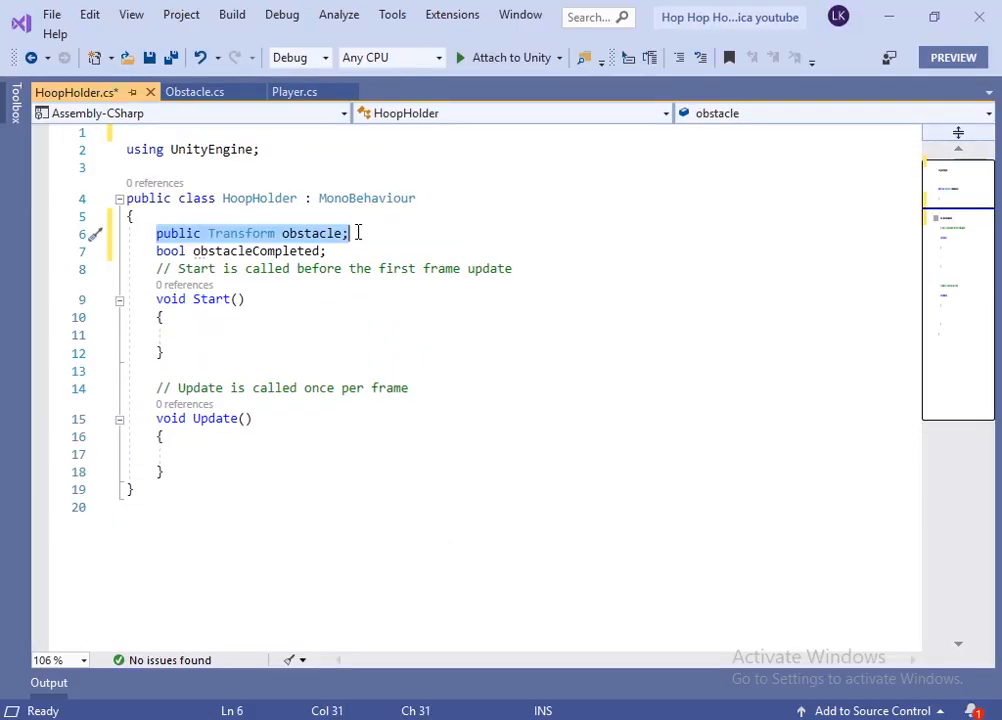
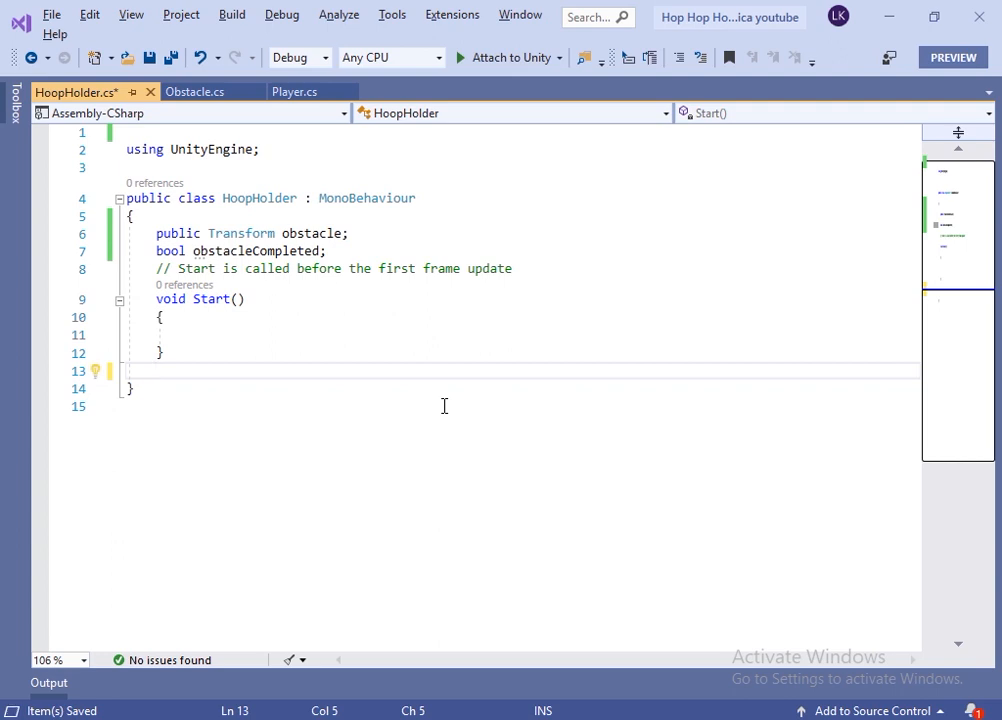
Write an OnTriggerEnter2D method below Start that sets takePlayerInput to false and calls RemoveObstacle on Player contact, and delete its DestroyGameObject call
text(public void OnTriggerEnter2D(Collider2D collision)     {         if (obstacleCompleted) return;         if (collision.tag == "Player")         {             FindObjectOfType<Player>().takePlayerInput = false;             obstacle.GetComponent<Obstacle>().RemoveObstacle();             DestroyGameObject();         }      })
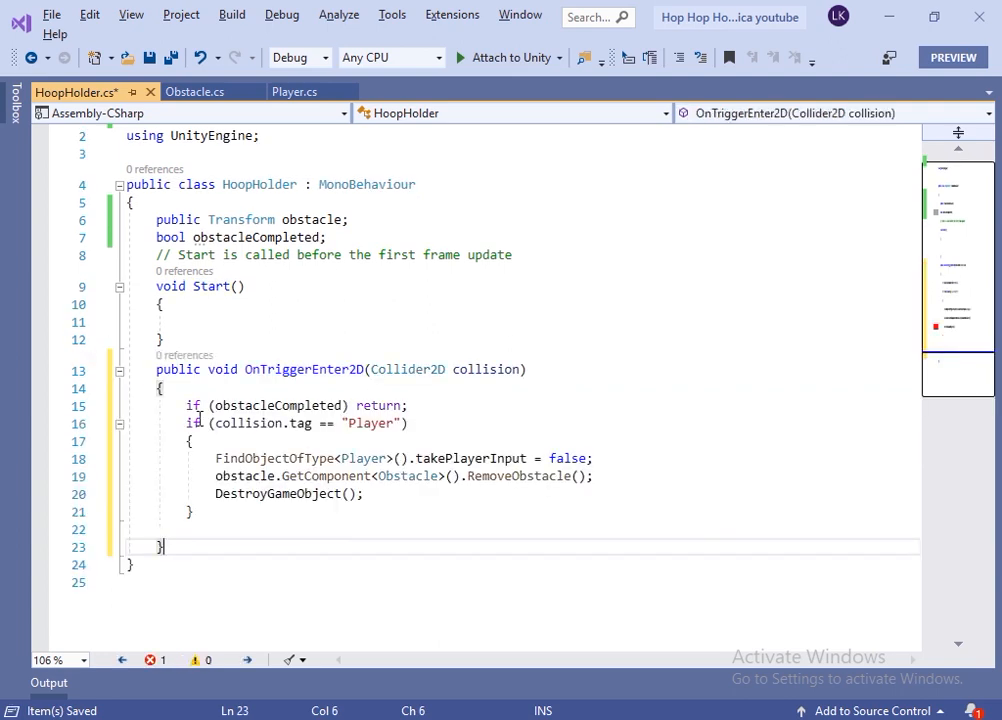
double_click(247, 406)
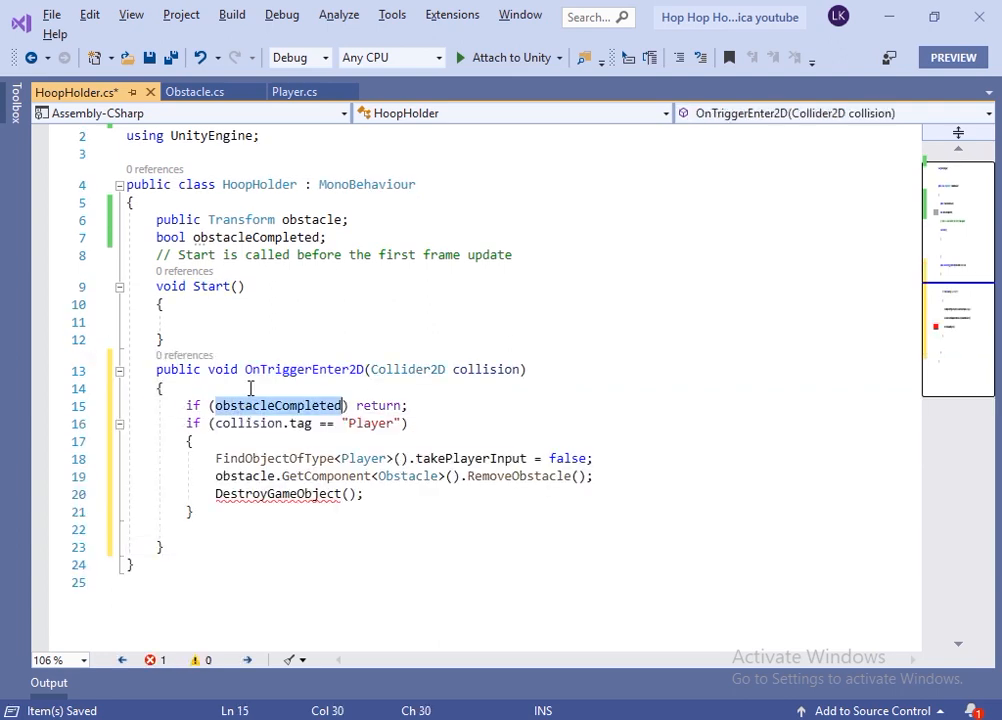
click(245, 237)
double_click(245, 237)
drag(210, 494, 403, 500)
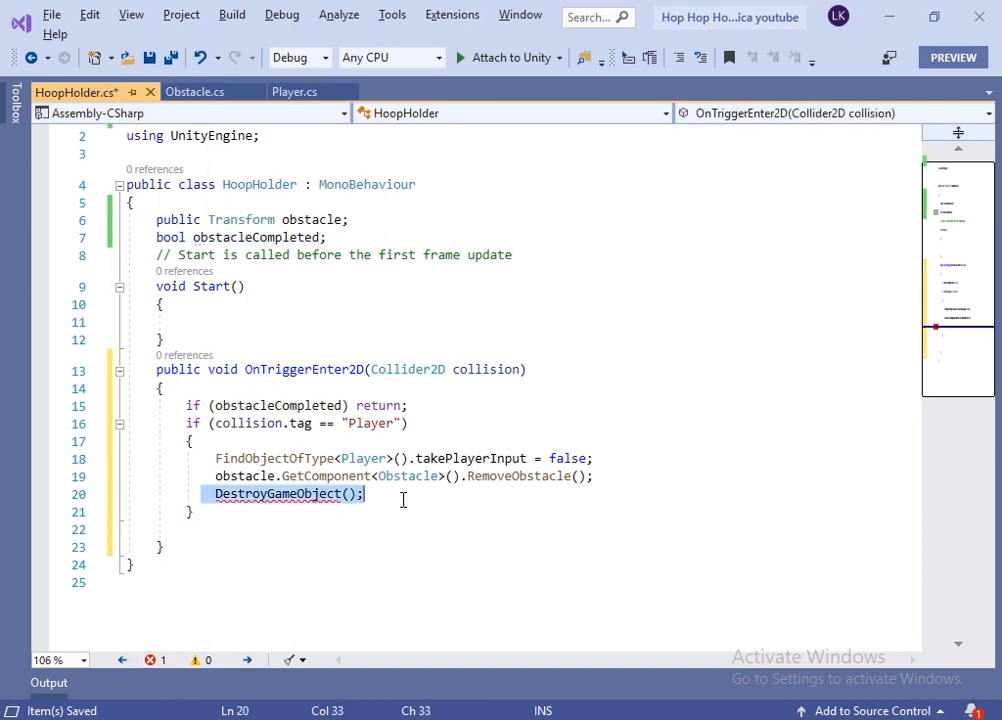
key(BackSpace)
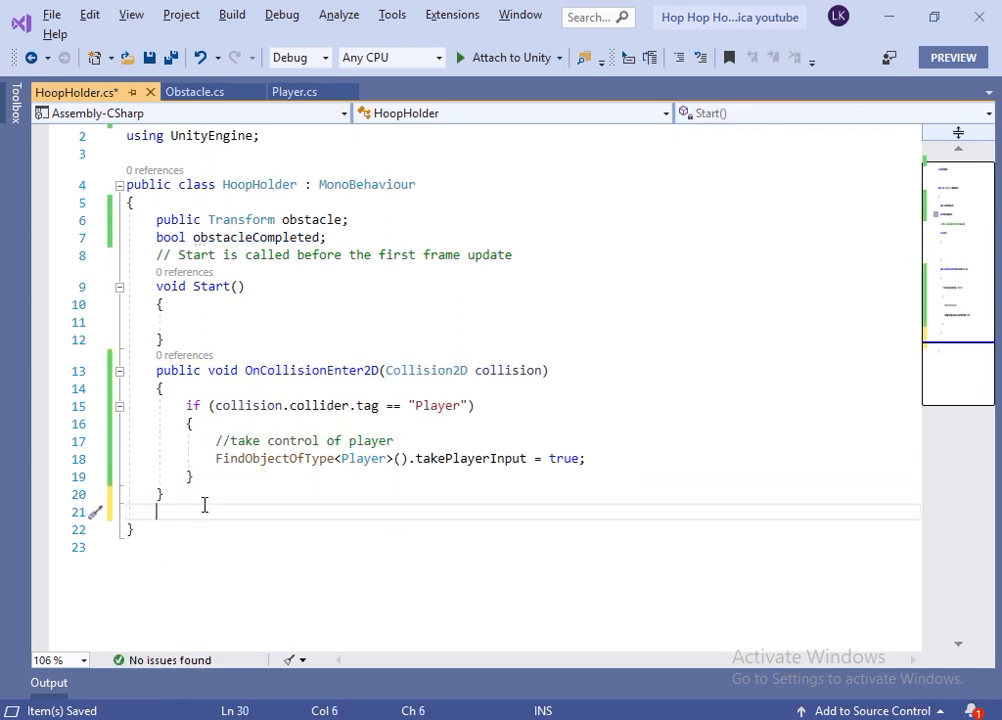
Paste the OnTriggerEnter2D method below OnCollisionEnter2D in HoopHolder and comment out its DestroyGameObject call
key(ctrl+v)
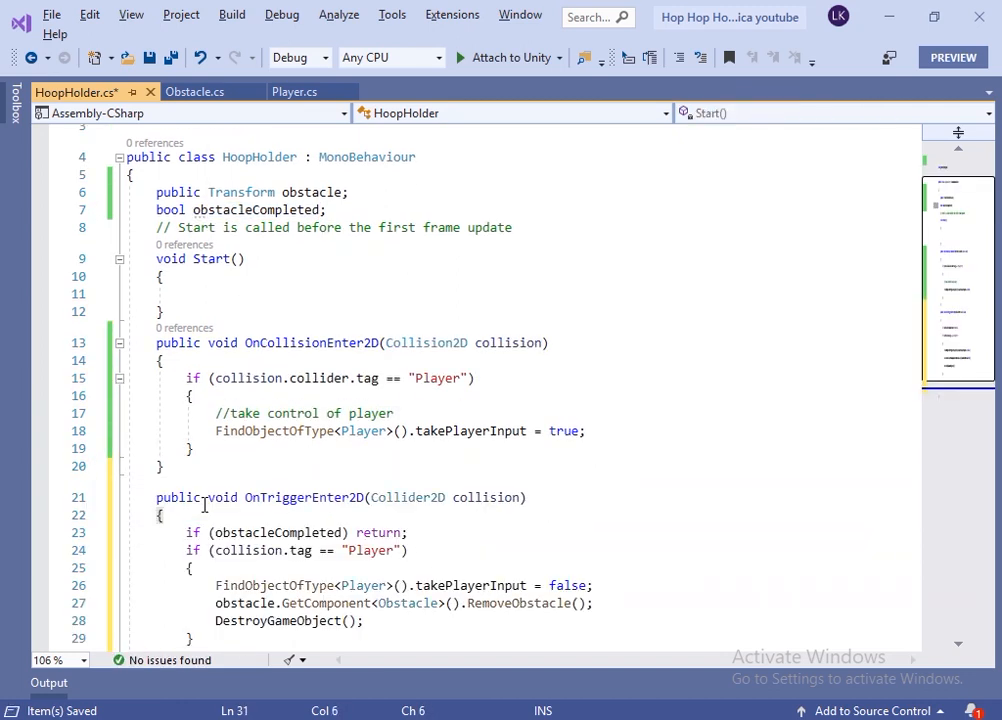
drag(245, 501, 568, 532)
click(556, 536)
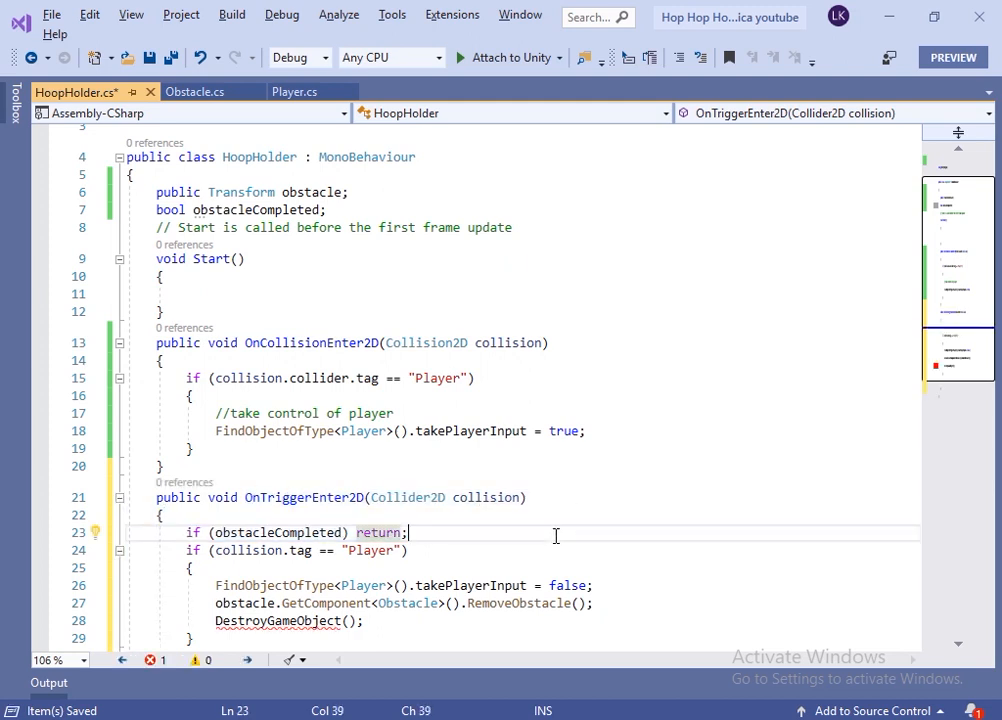
double_click(262, 536)
click(210, 621)
text(//)
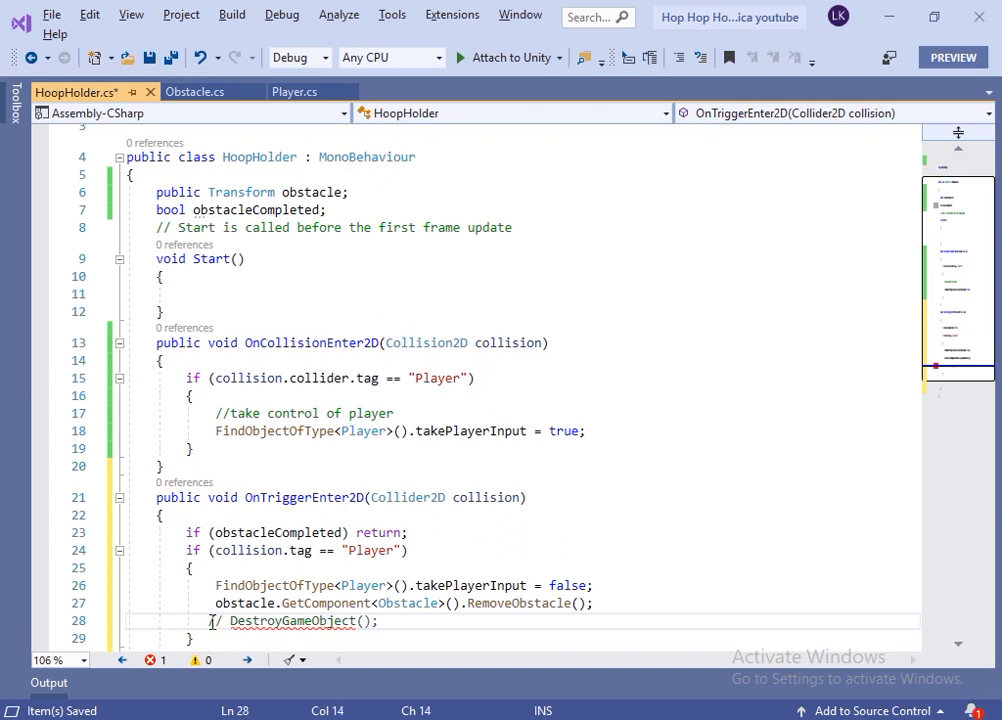
click(232, 534)
drag(245, 541, 422, 543)
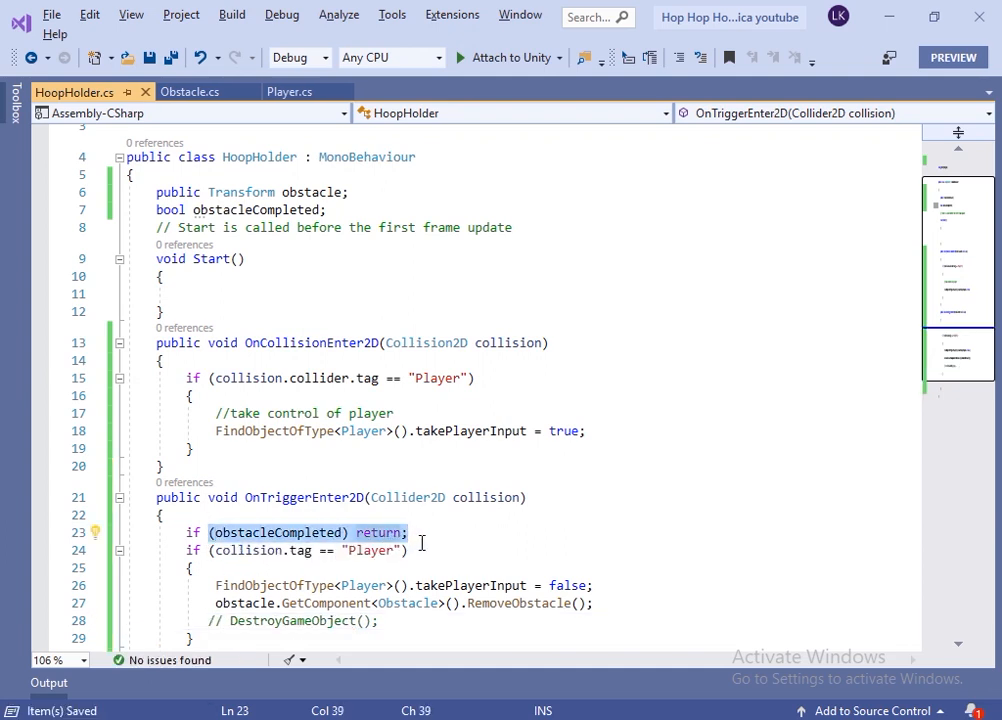
scroll(422, 543, down, 2)
drag(215, 497, 598, 498)
double_click(519, 503)
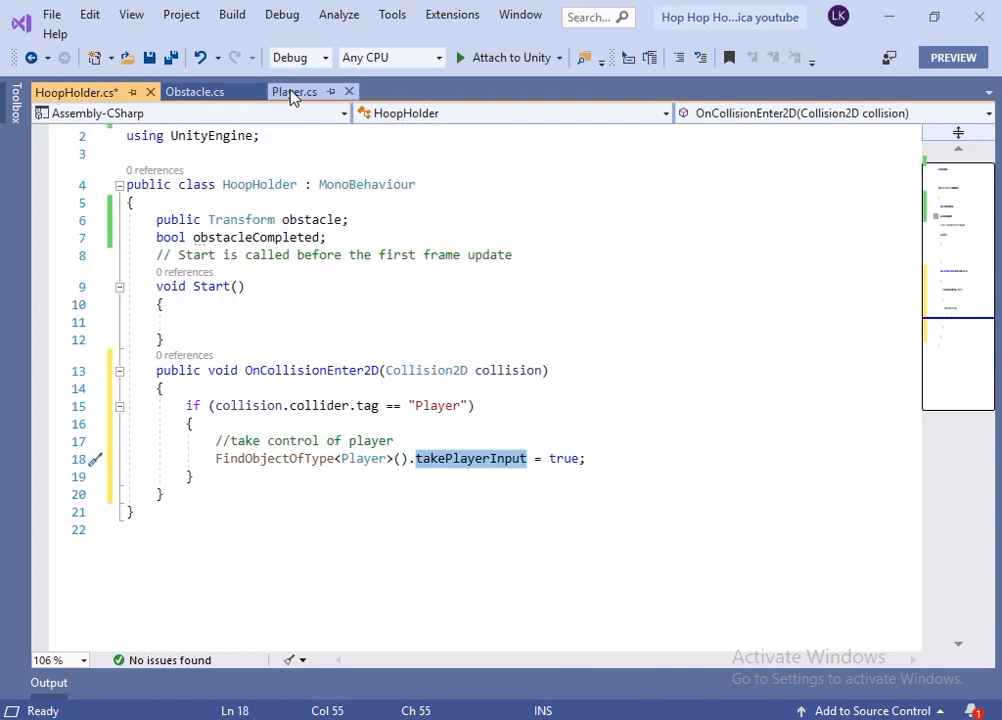
Insert "if (takePlayerInput) return;" at the start of Update in Player.cs and save all files
click(293, 92)
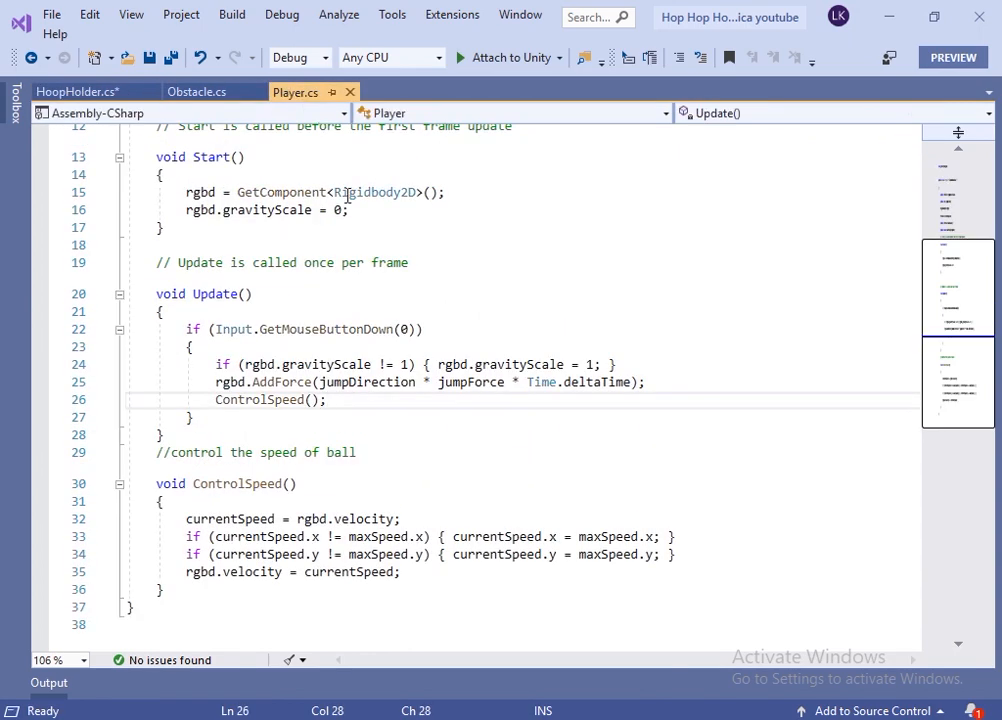
scroll(286, 322, up, 4)
click(286, 322)
double_click(288, 322)
click(256, 525)
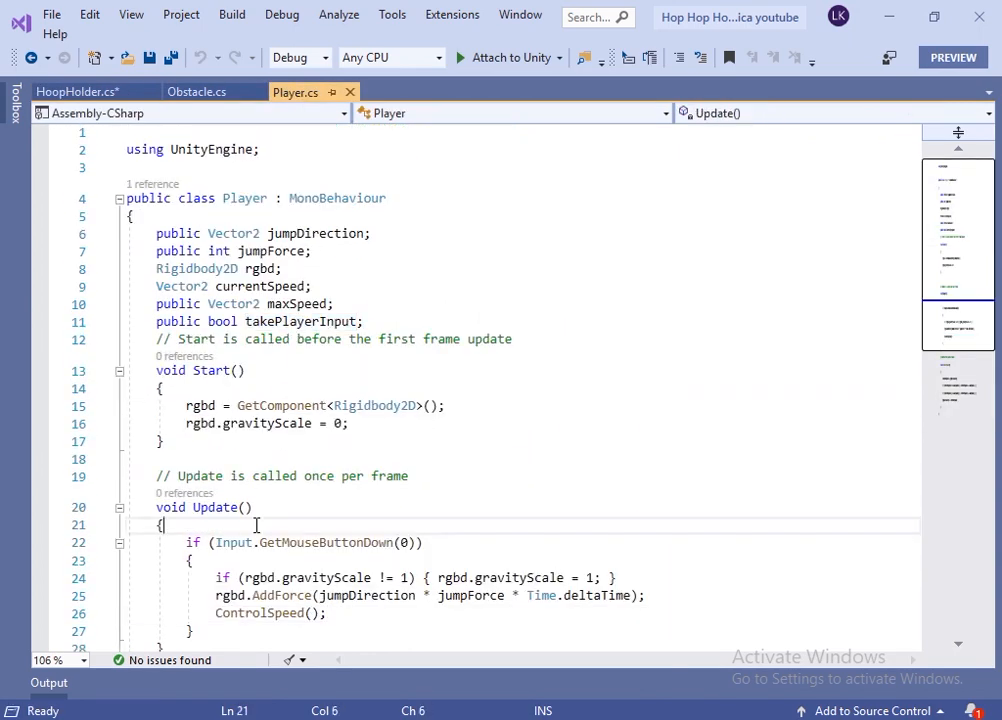
text(if())
key(Left)
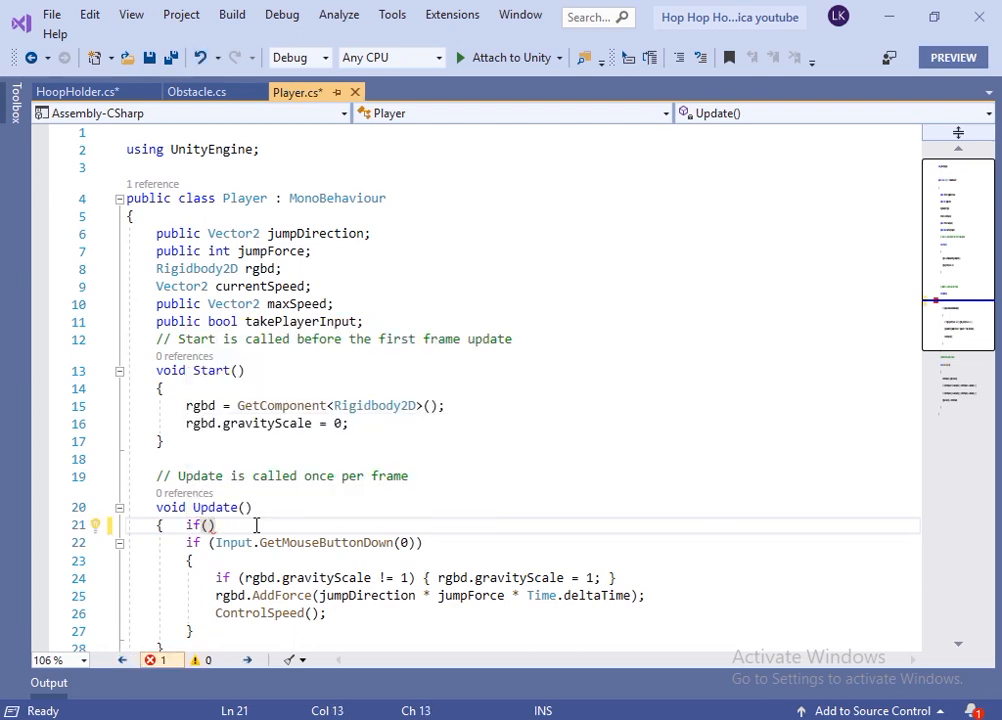
text(takePlayerInput) )
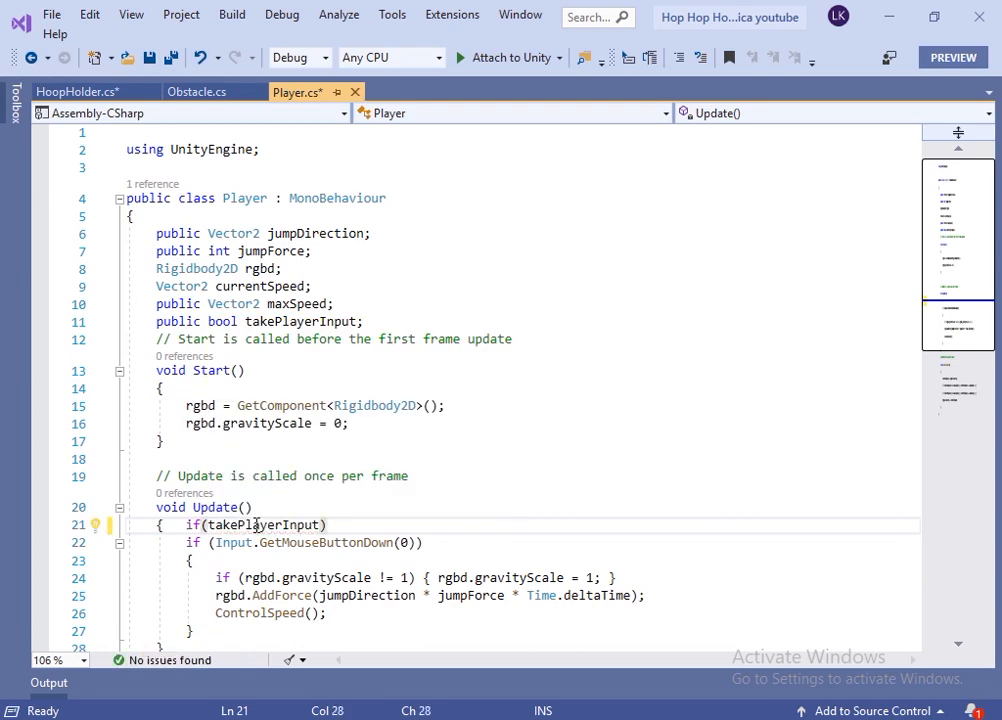
text(return;)
key(ctrl+shift+s)
scroll(332, 447, down, 1)
scroll(332, 447, up, 1)
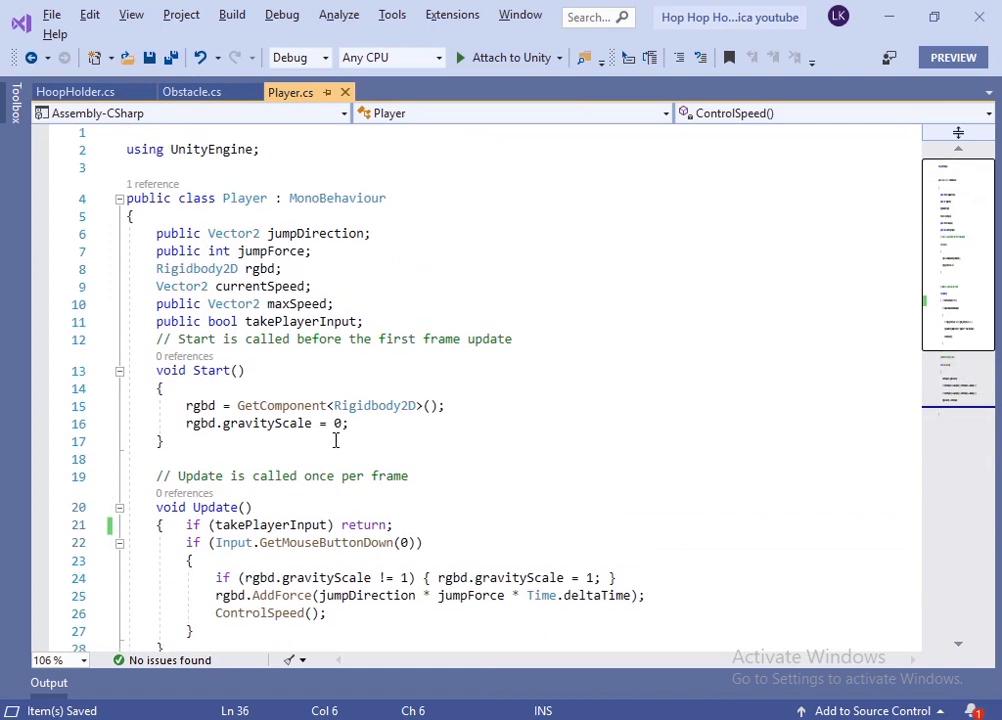
Declare an Animator field named animator below takePlayerInput in the Player class
click(378, 324)
key(Return)
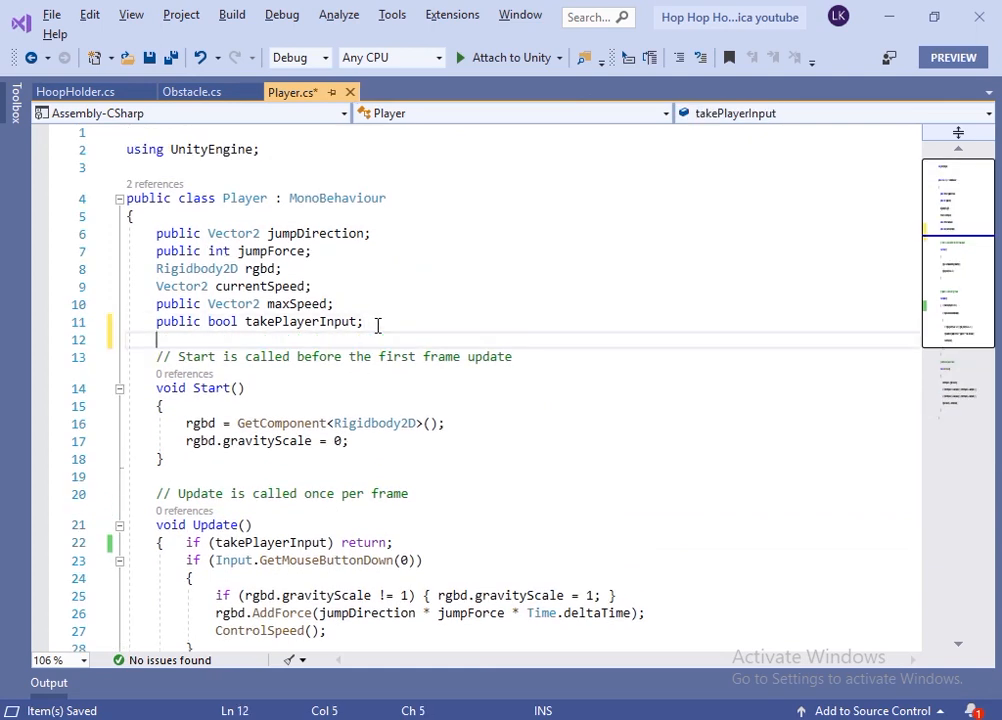
text(Anima)
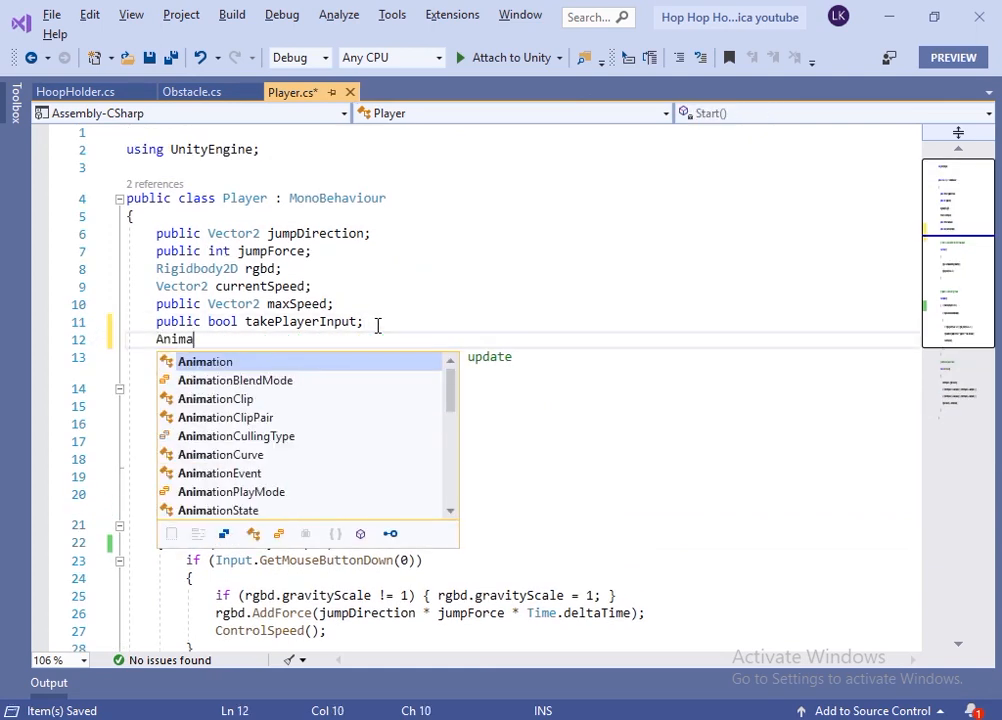
key(BackSpace)
text(aot)
key(BackSpace)
key(BackSpace)
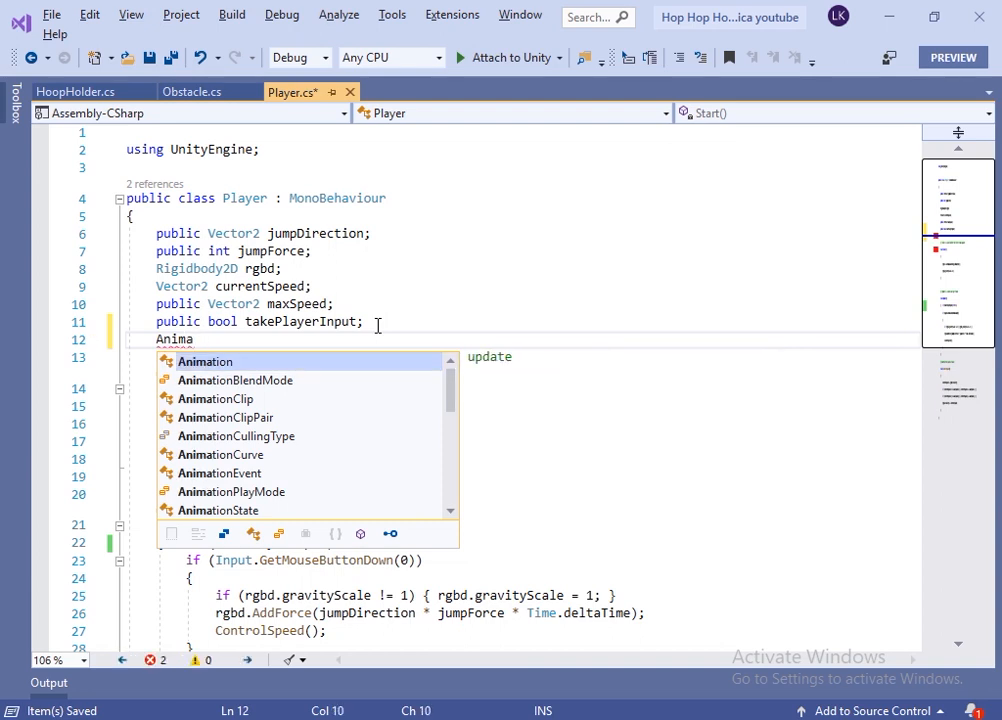
text(tor)
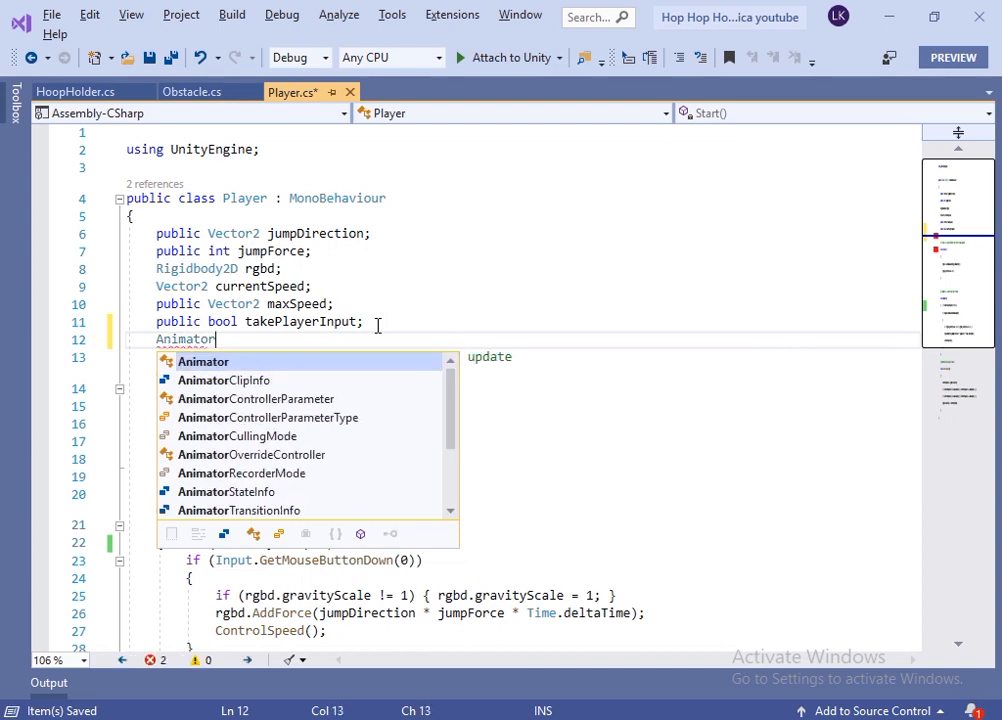
text( animator;)
Add "animator = GetComponent<Animator>();" below the gravityScale line in the Player class's Start method
click(455, 439)
key(Return)
text(animator=get)
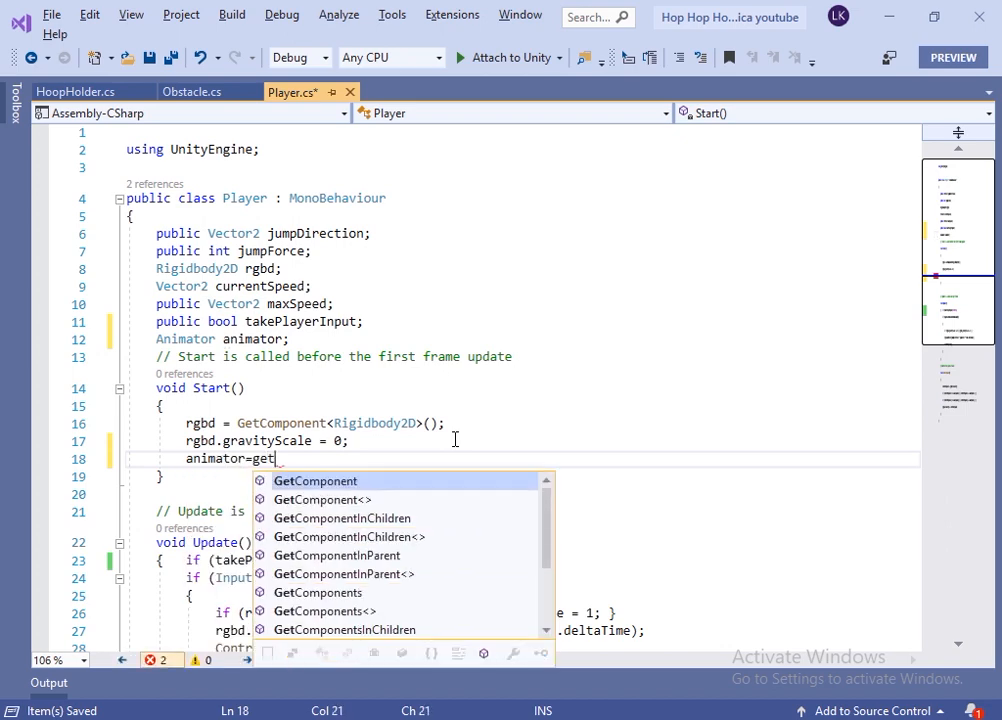
key(Tab)
text(<Animator>())
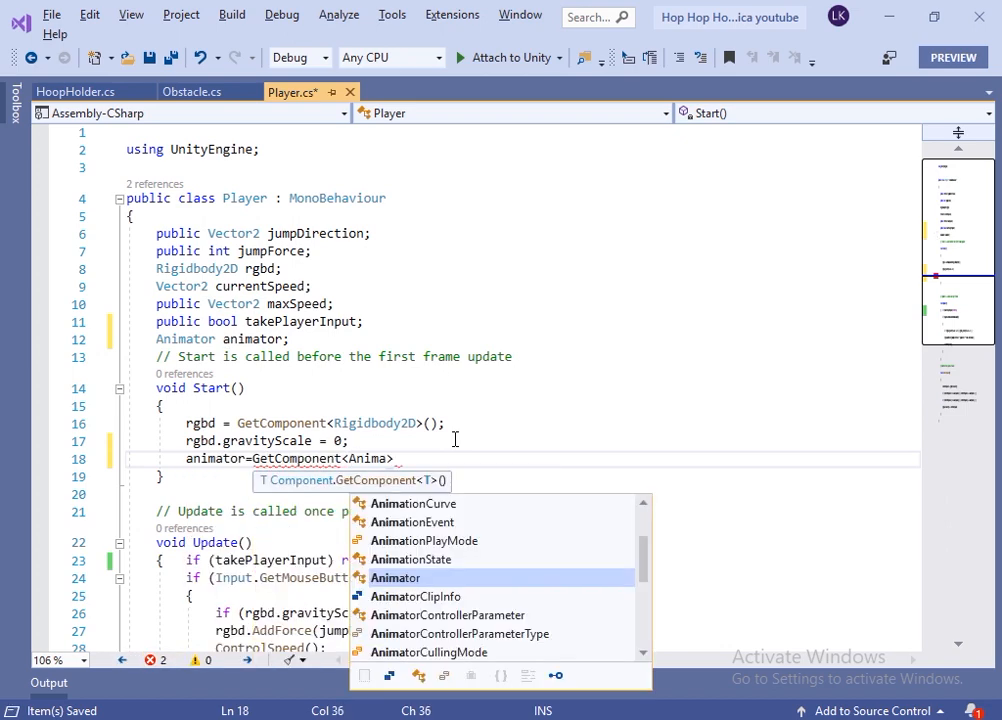
text(;)
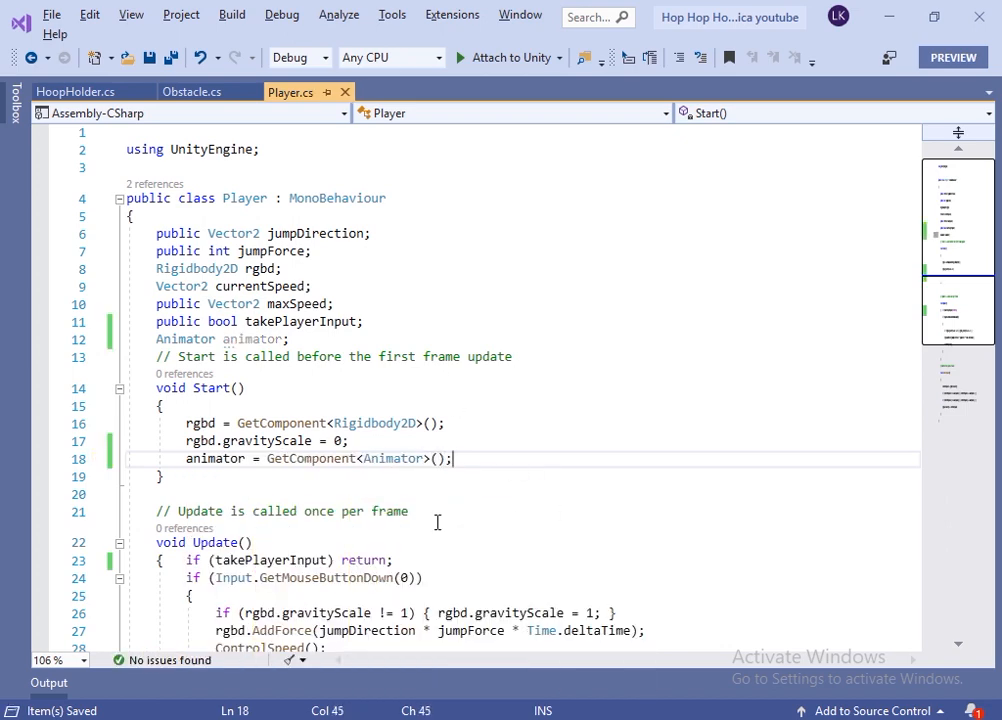
Add commented-out Invoke("RestartScene", 1) and animator.SetTrigger("Dead") lines to PlayerDead and save Player.cs
scroll(436, 521, down, 7)
drag(188, 537, 346, 523)
drag(193, 555, 342, 561)
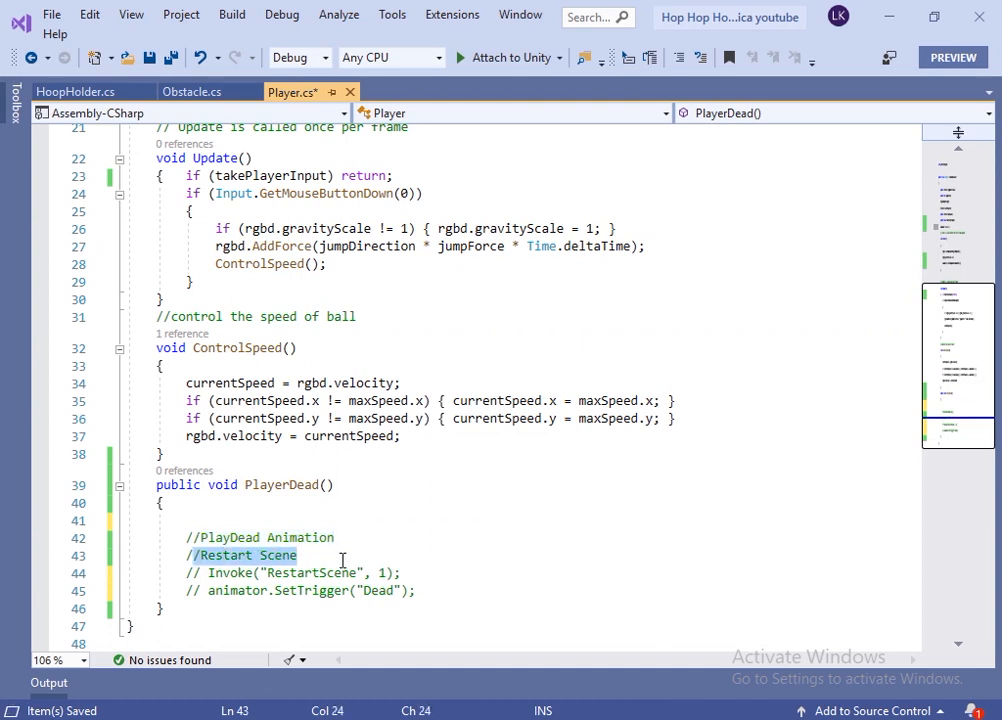
key(ctrl+s)
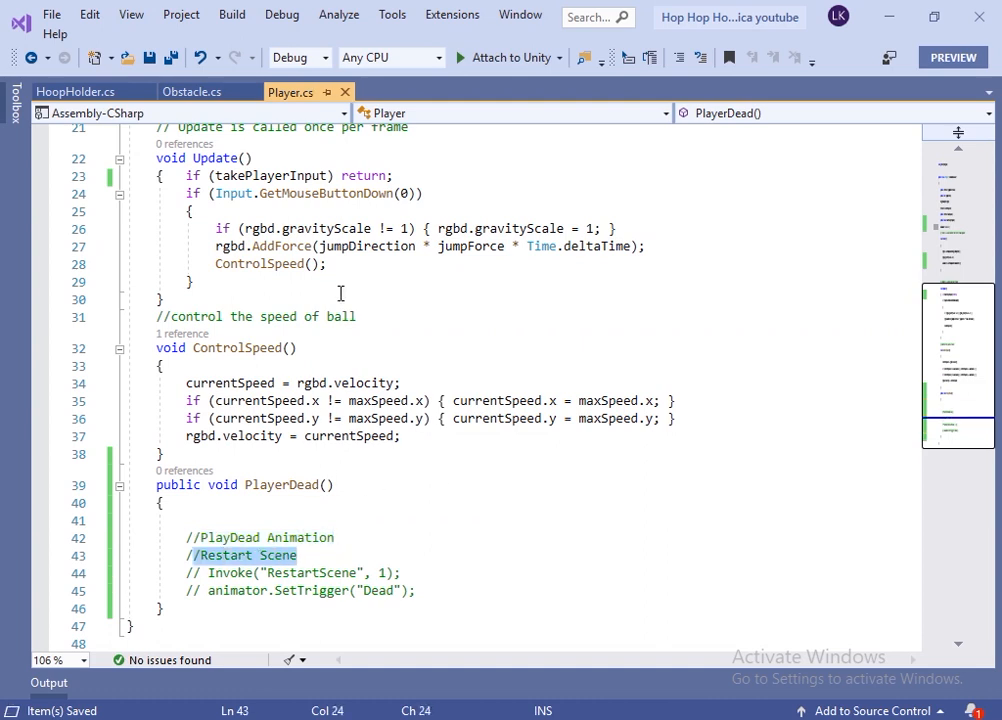
Switch to Unity, attach the HoopHolder script to Hoop Holder and assign Obstacle as its Obstacle reference
click(192, 92)
key(alt+Tab)
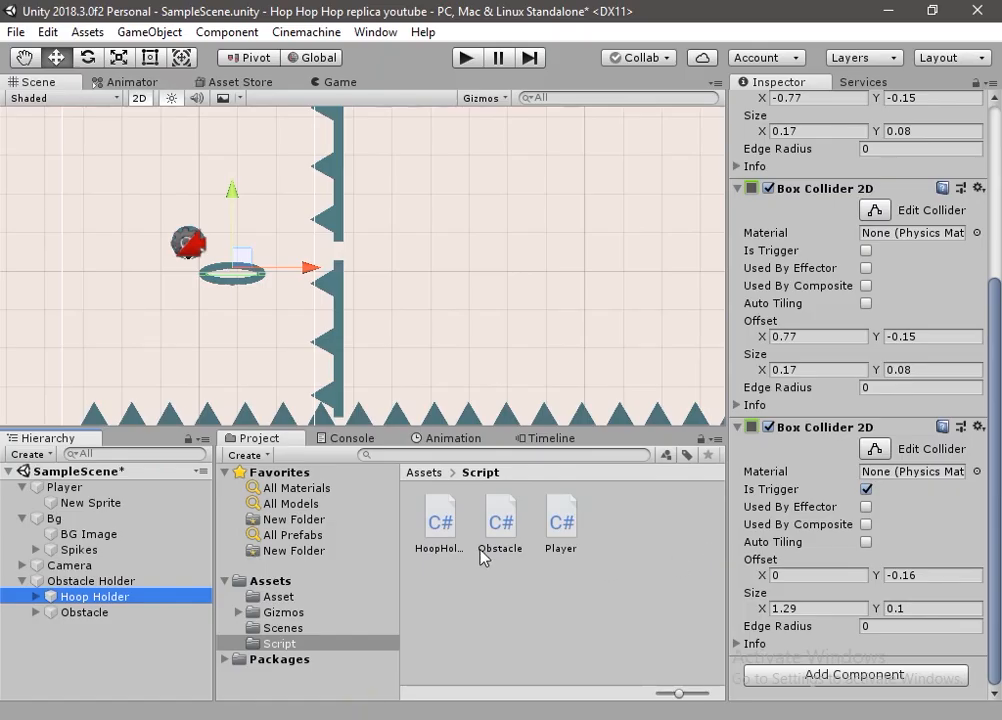
drag(440, 525, 858, 662)
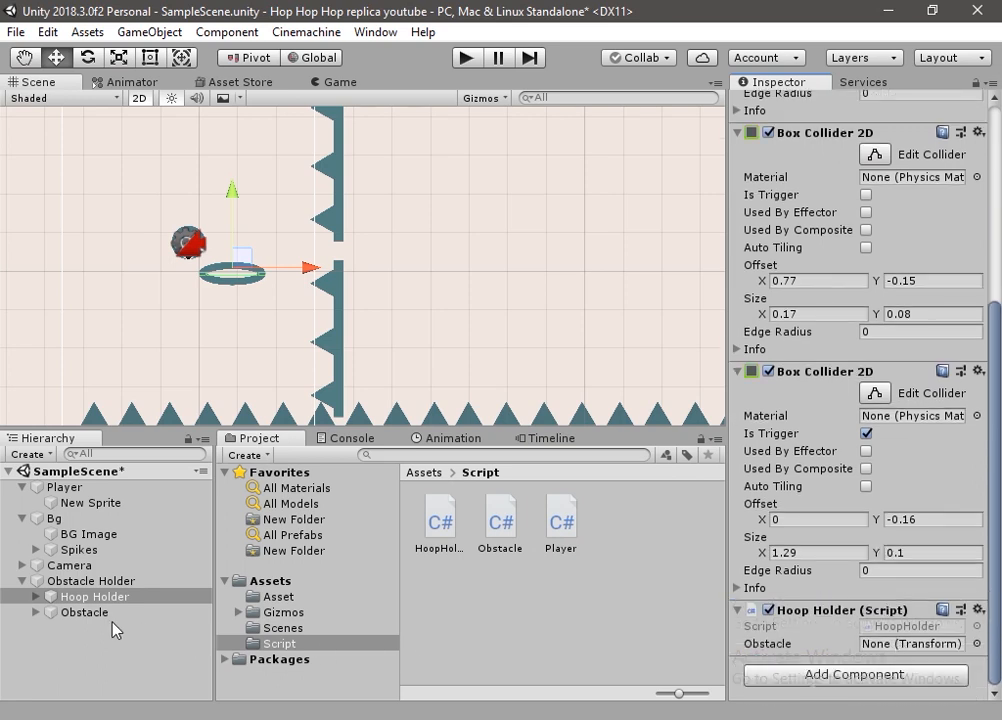
drag(100, 613, 910, 650)
Assign the Player tag to the Player object
click(110, 612)
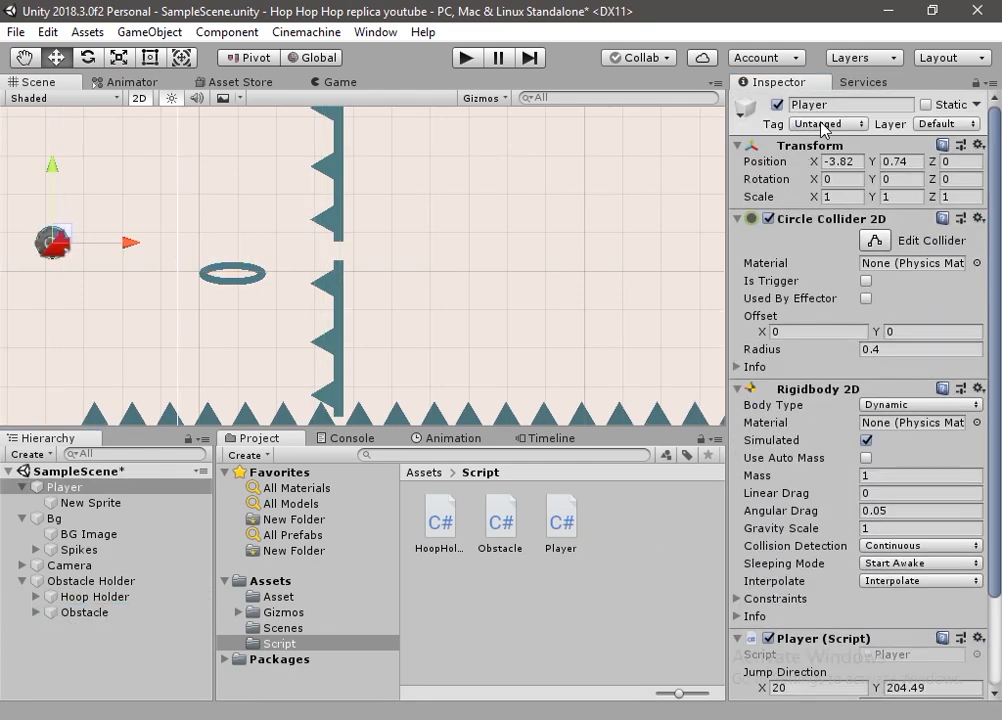
click(843, 127)
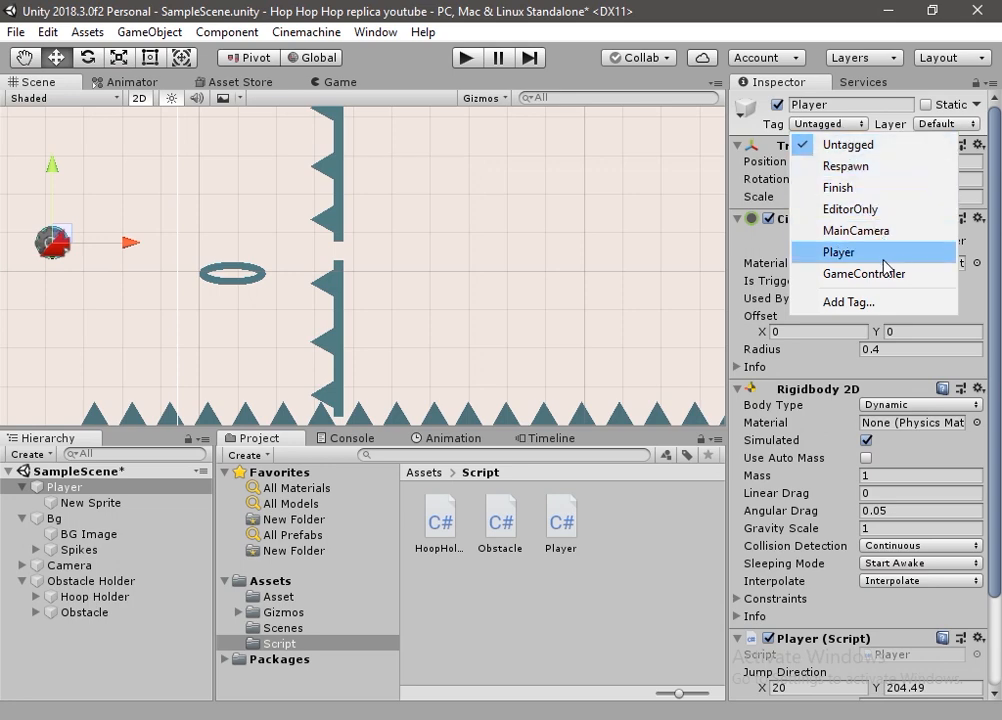
click(828, 253)
Set the Player script's Jump Direction to X 10 and Y 200 and test-play the scene
scroll(800, 330, down, 3)
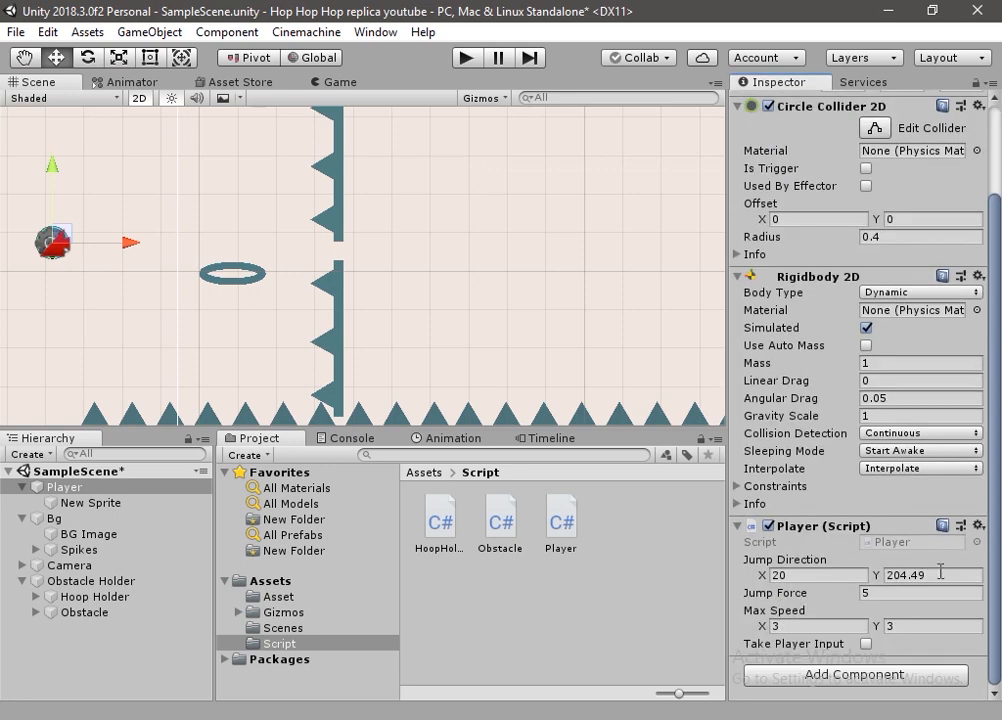
click(940, 574)
text(200)
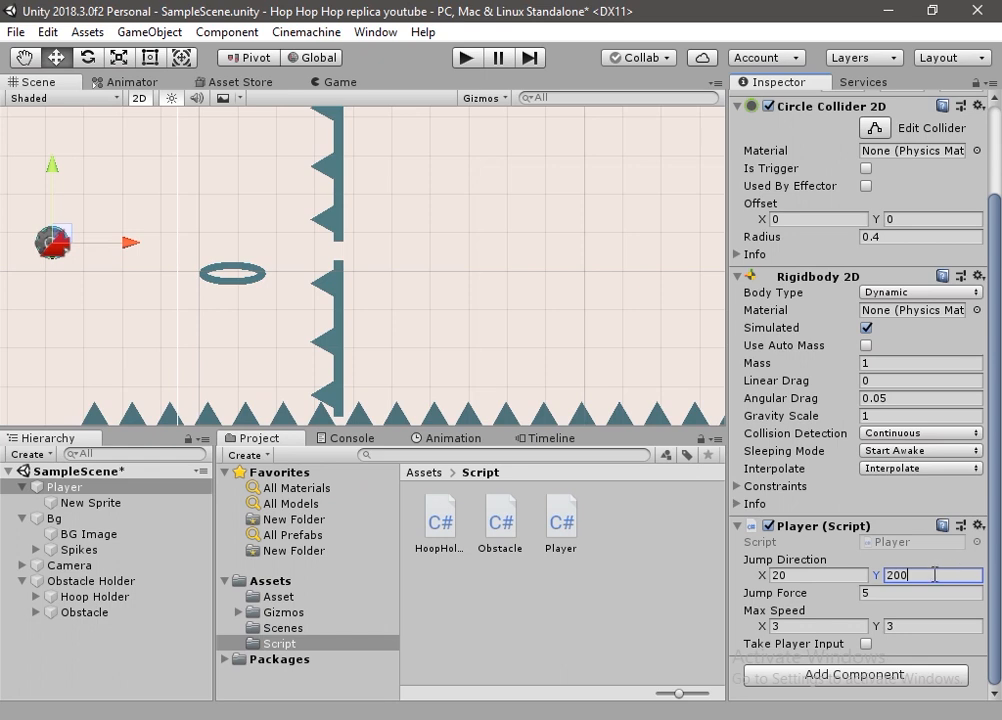
click(830, 578)
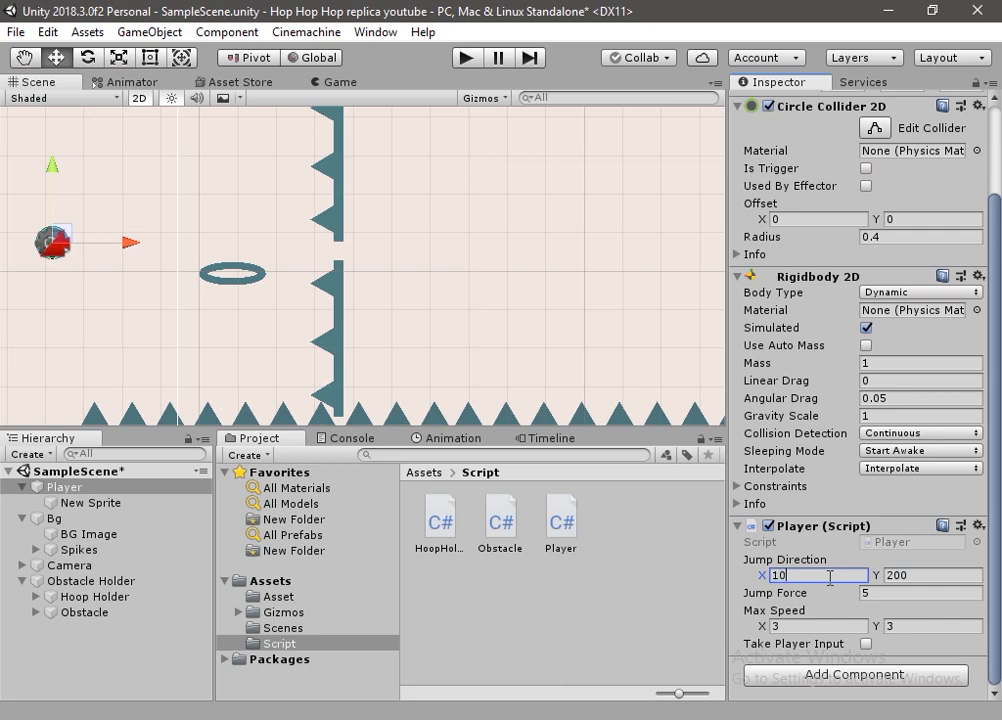
text(10)
click(466, 57)
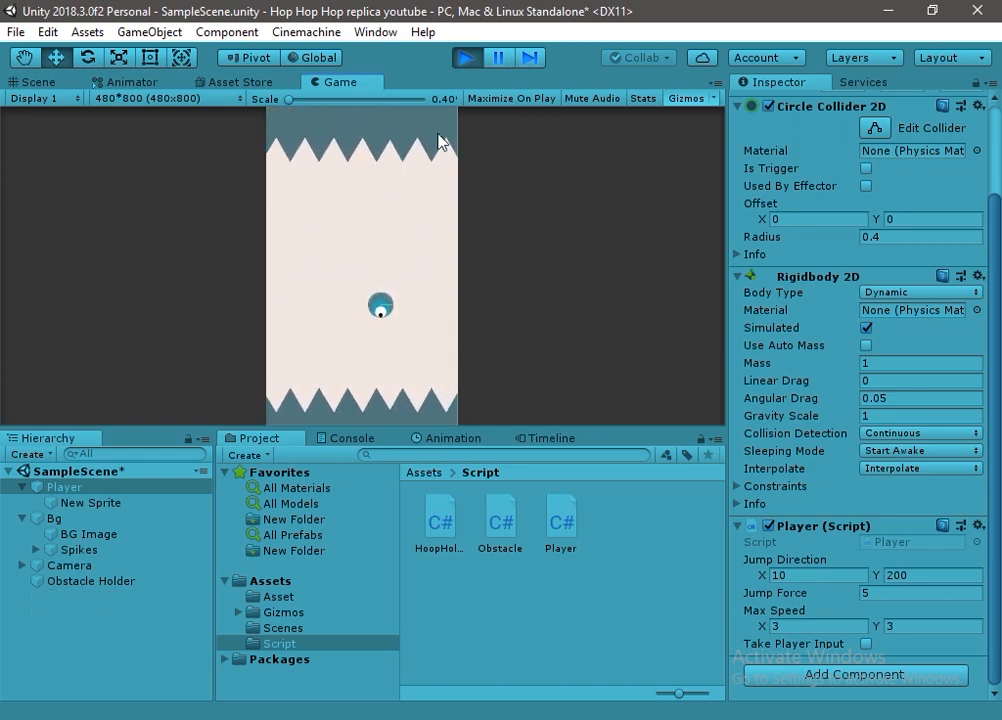
click(466, 58)
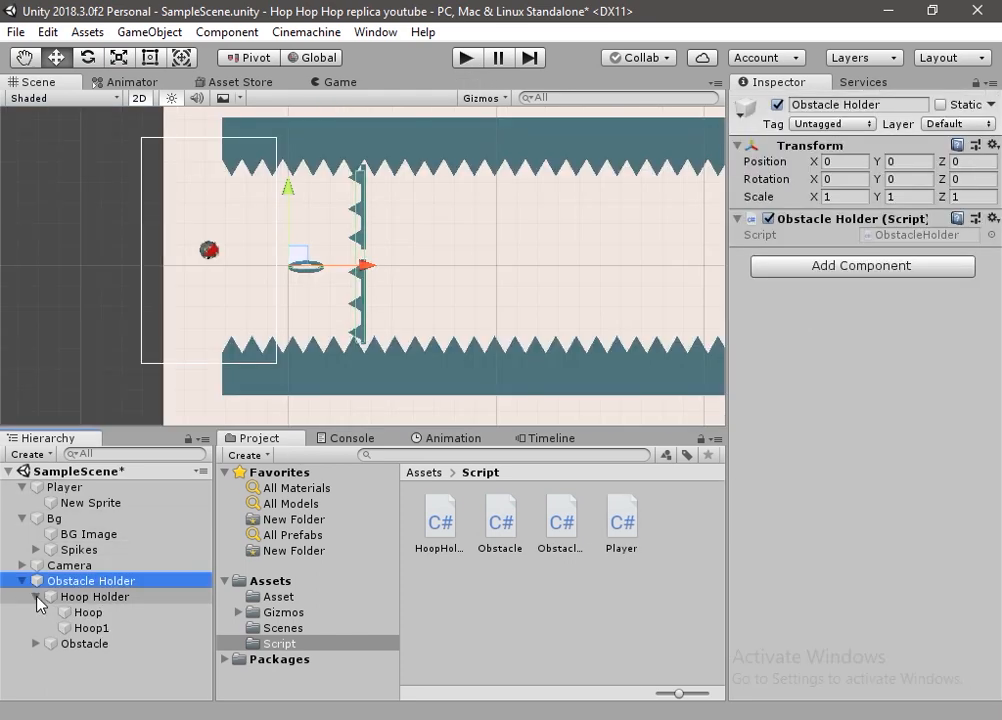
Duplicate the Hoop Holder object inside Obstacle Holder
click(37, 597)
click(99, 602)
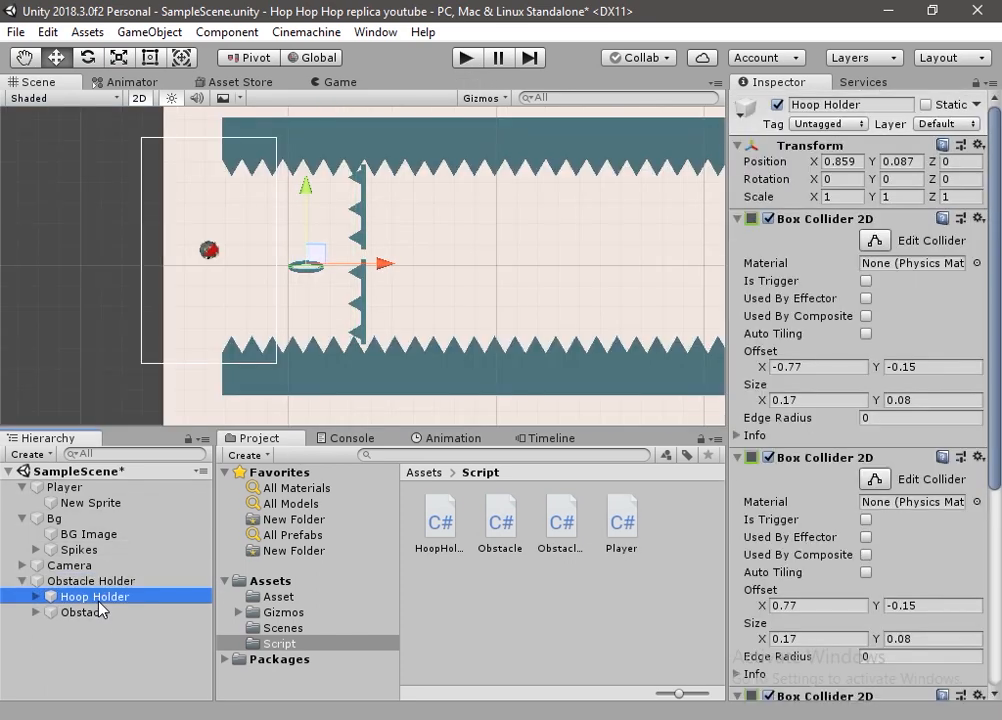
key(ctrl+d)
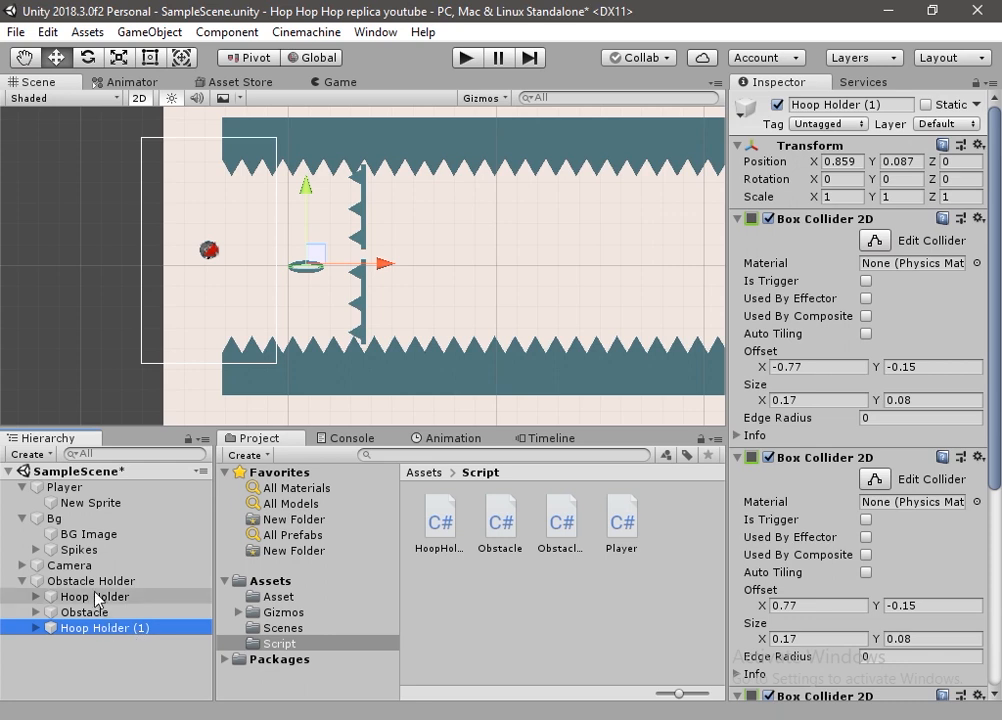
Create an animation clip named Hoop for Obstacle Holder, saved in a new Animation folder under Assets
click(97, 582)
click(441, 440)
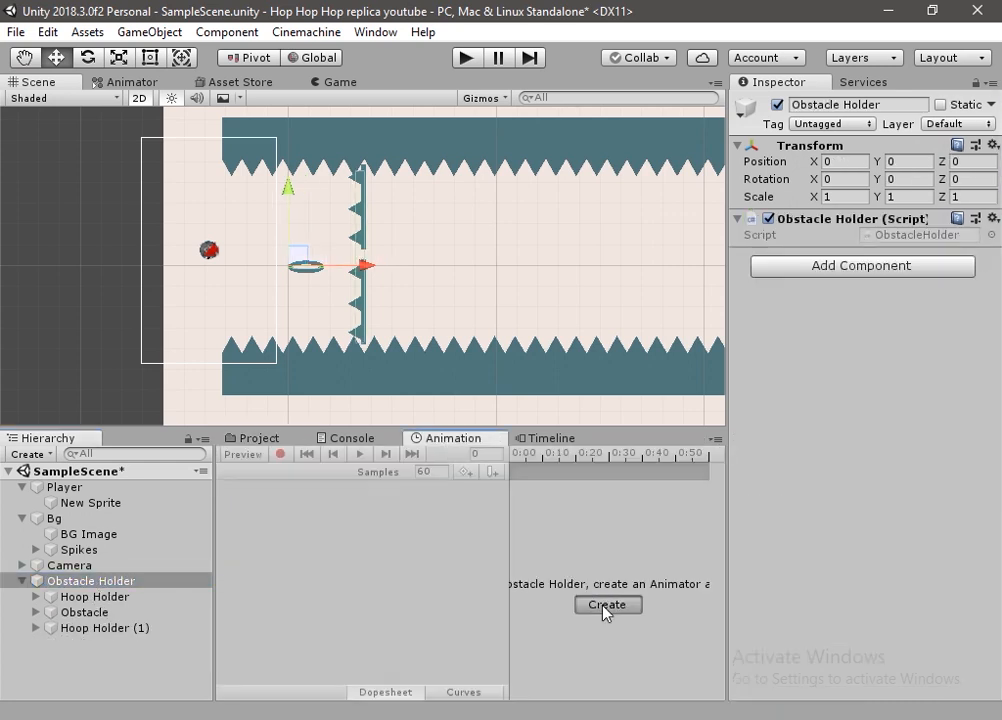
click(604, 604)
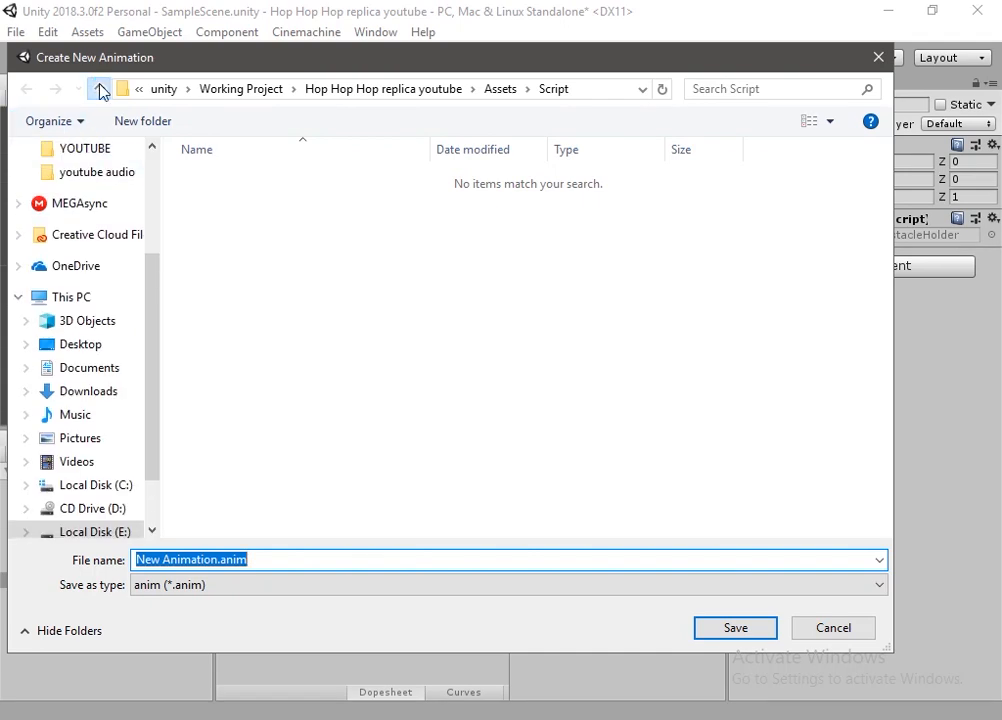
click(100, 90)
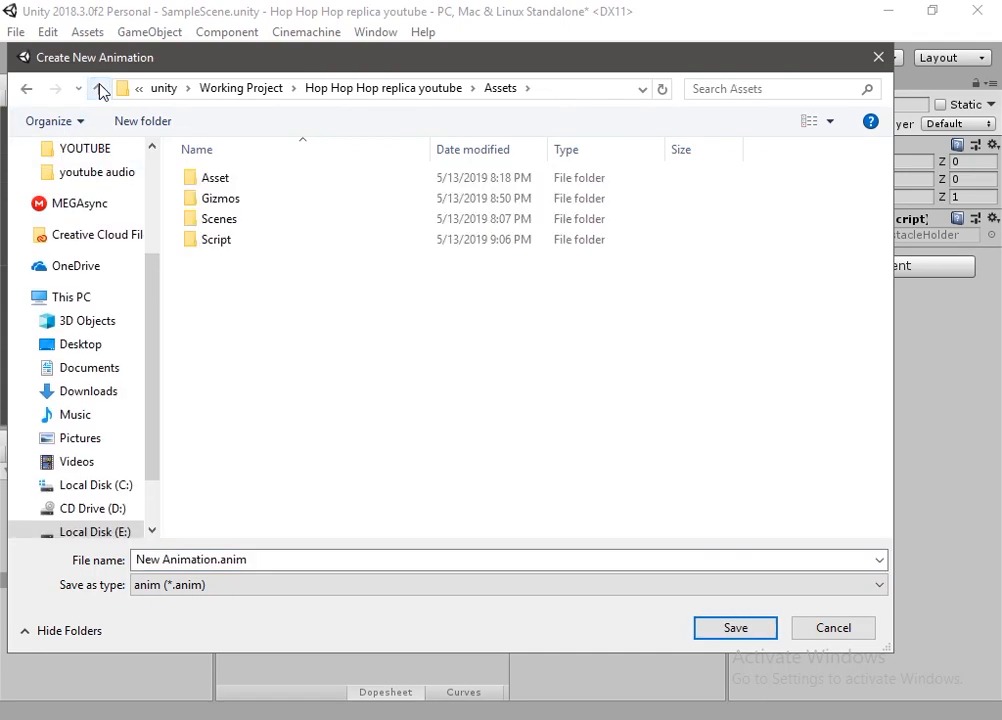
click(157, 121)
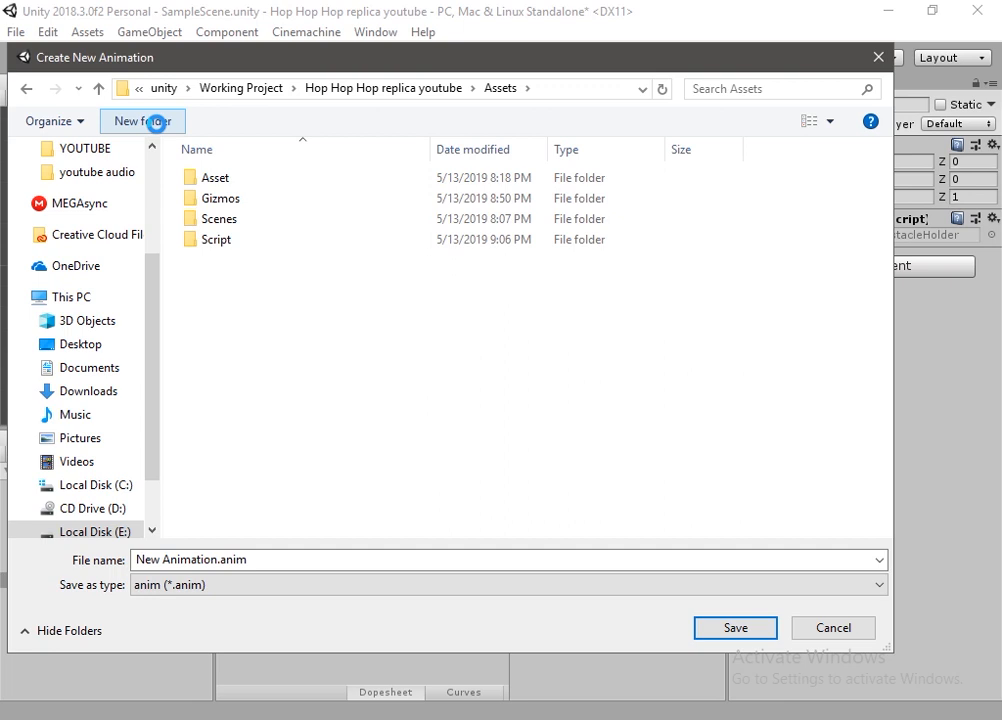
text(Animation)
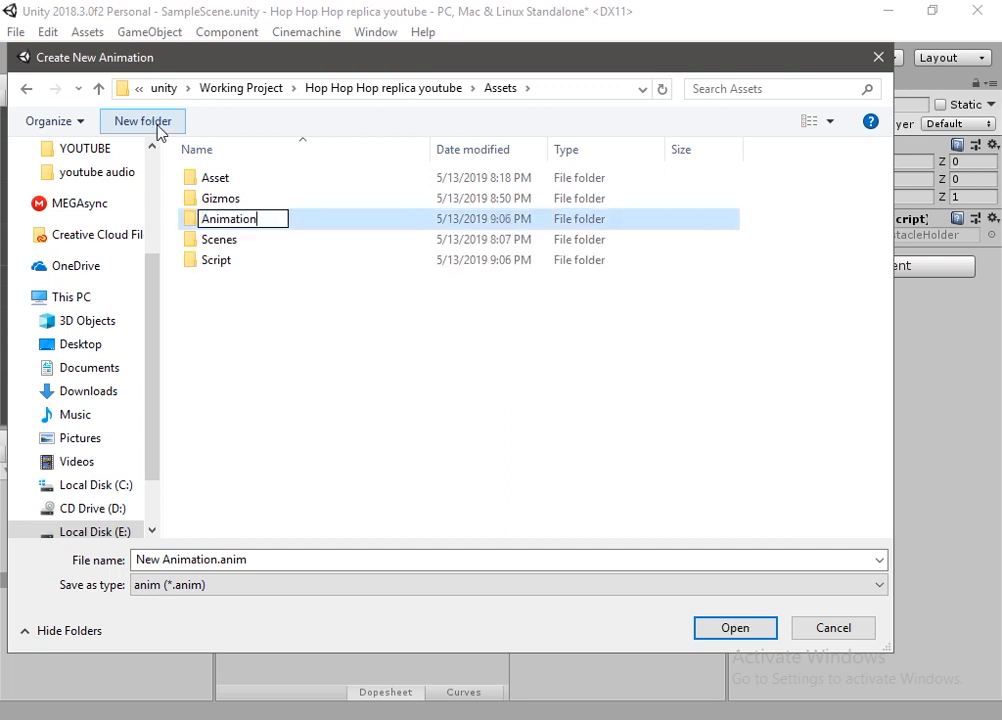
key(Return)
key(Return)
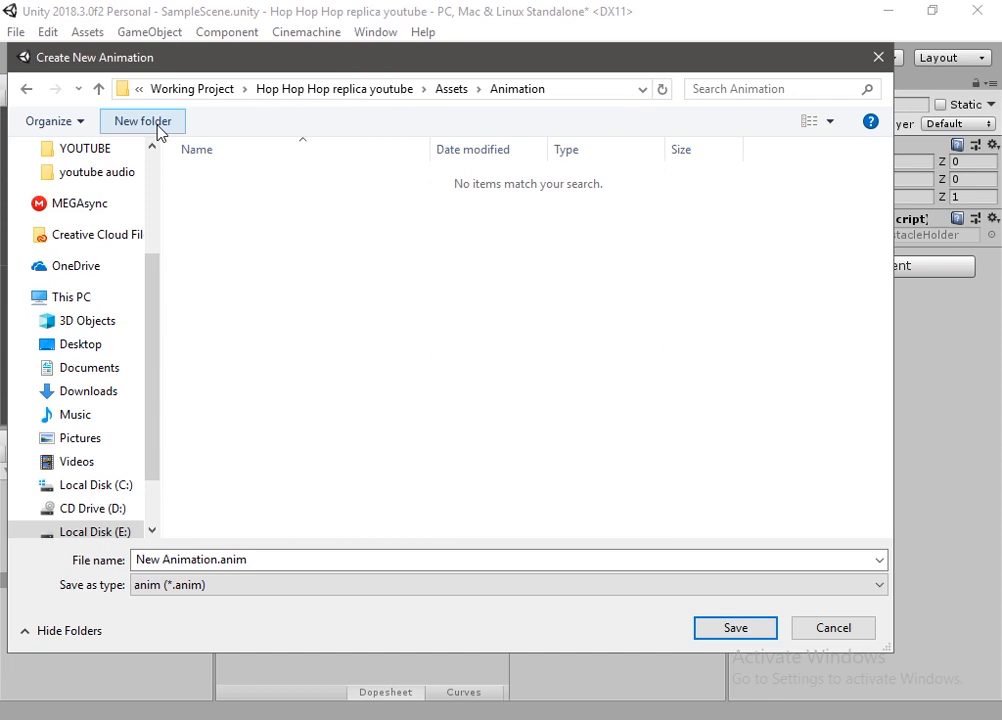
triple_click(315, 561)
text(Hoop)
key(Return)
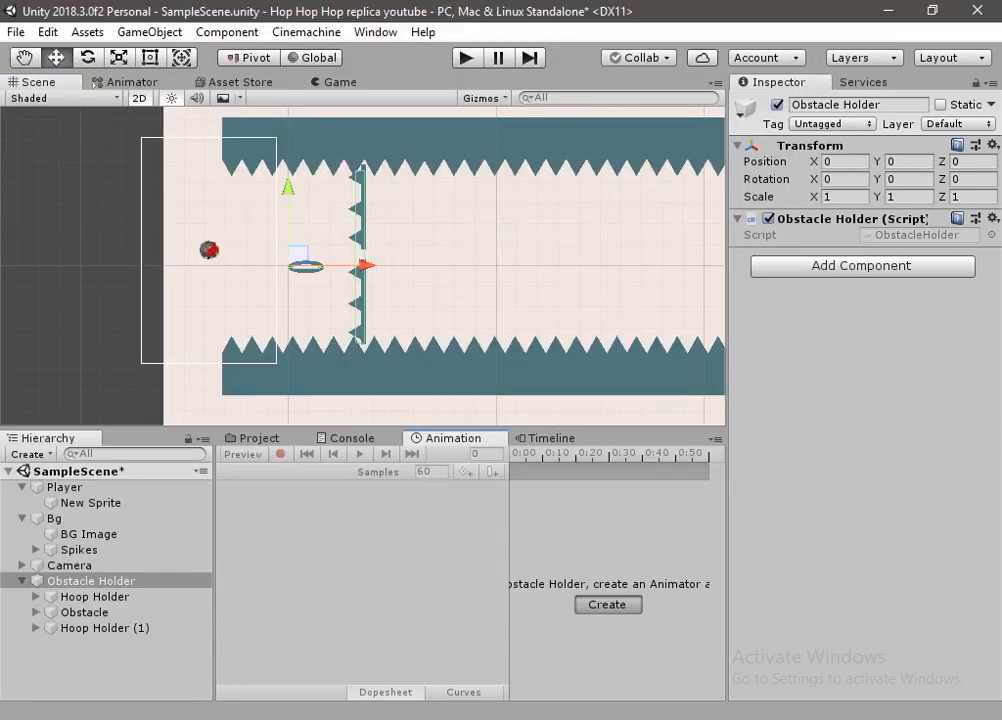
Record the Hoop and Hoop1 sprites of Hoop Holder (1) fading to alpha 0 at frame 14
click(577, 455)
click(281, 454)
click(36, 628)
click(76, 644)
shift+click(88, 660)
click(929, 255)
drag(824, 552, 673, 558)
click(881, 167)
click(282, 454)
Repeat the clip's visible and faded keyframes at about frames 30 and 45 to make the hoop blink twice
click(548, 486)
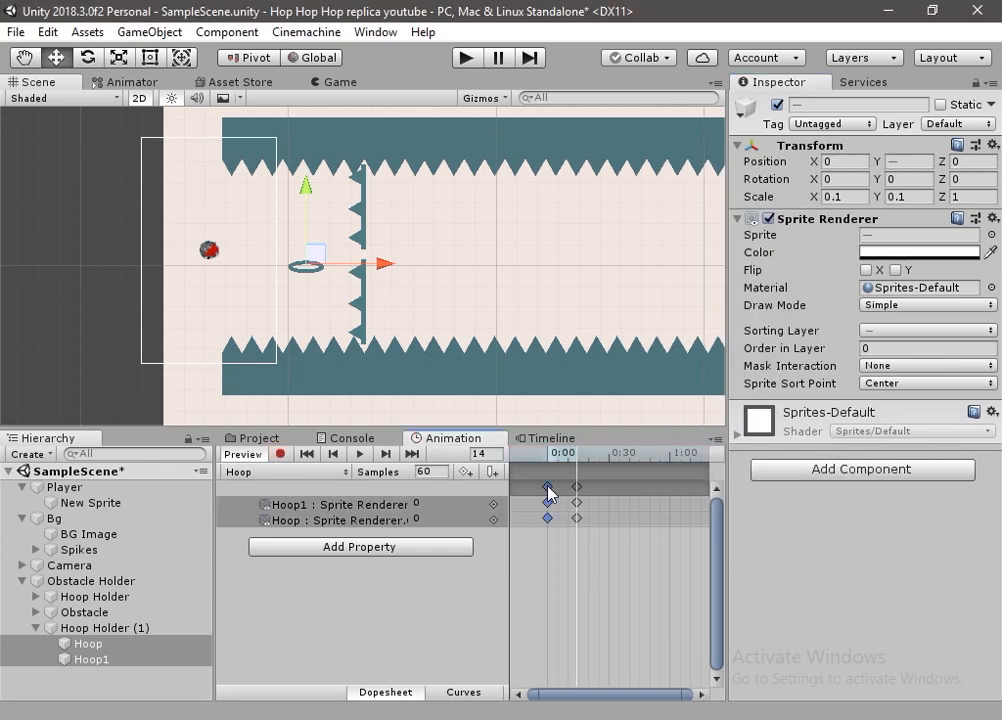
key(ctrl+c)
click(612, 456)
key(ctrl+v)
click(577, 487)
click(641, 457)
drag(641, 457, 650, 459)
key(ctrl+v)
drag(650, 459, 591, 457)
drag(651, 487, 641, 487)
drag(594, 457, 525, 461)
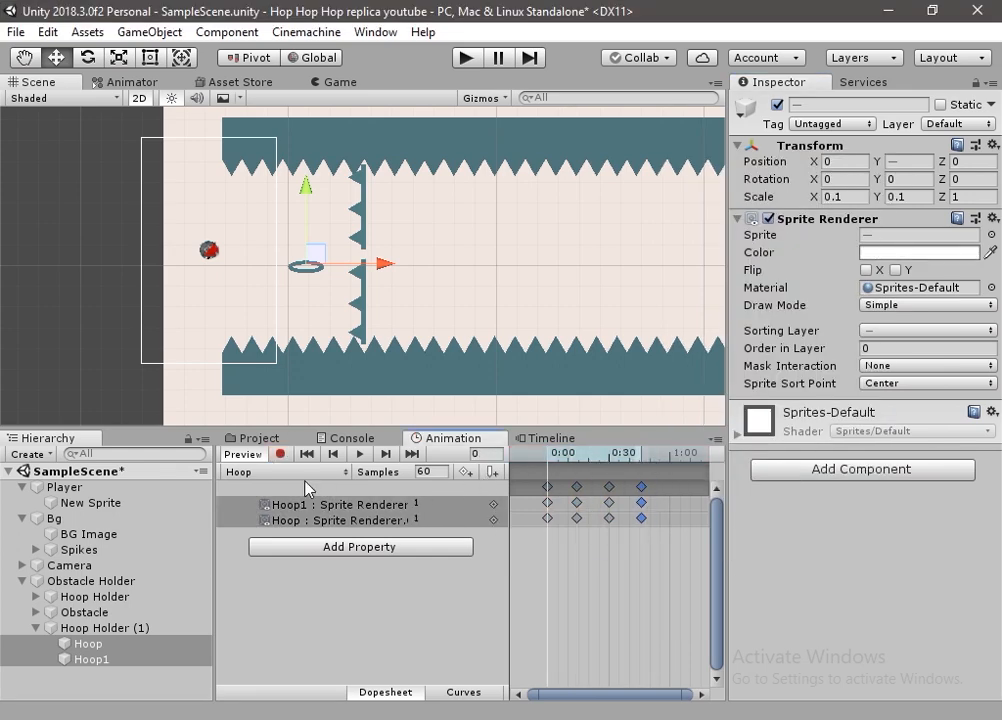
click(36, 628)
click(90, 629)
click(281, 455)
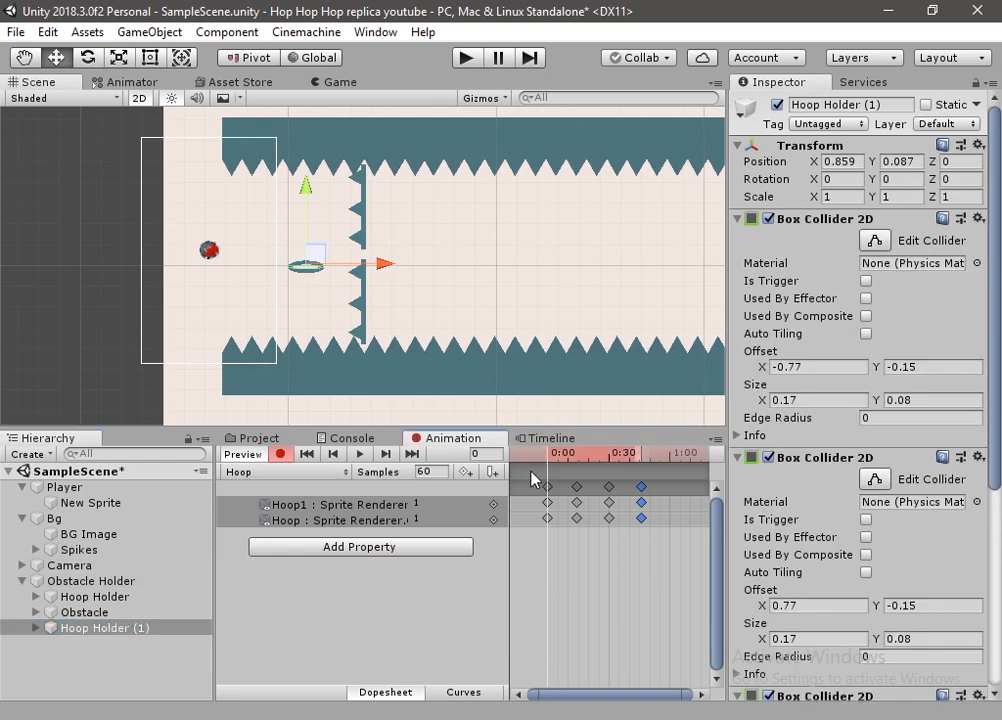
click(258, 438)
click(561, 518)
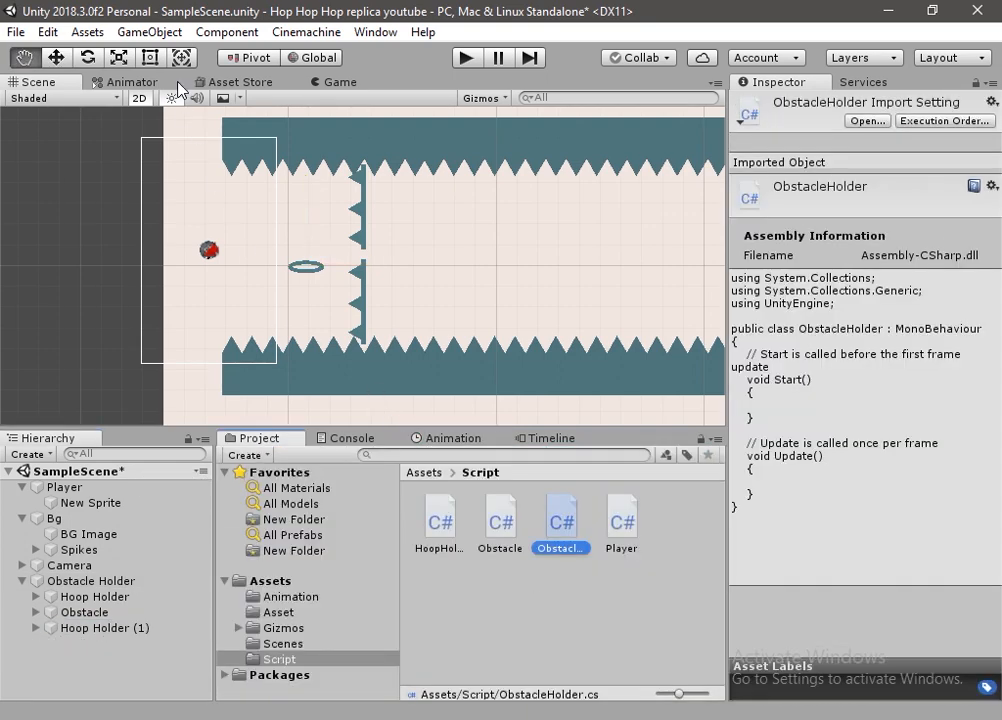
Create an empty state in Obstacle Holder's animator controller
click(132, 83)
click(69, 565)
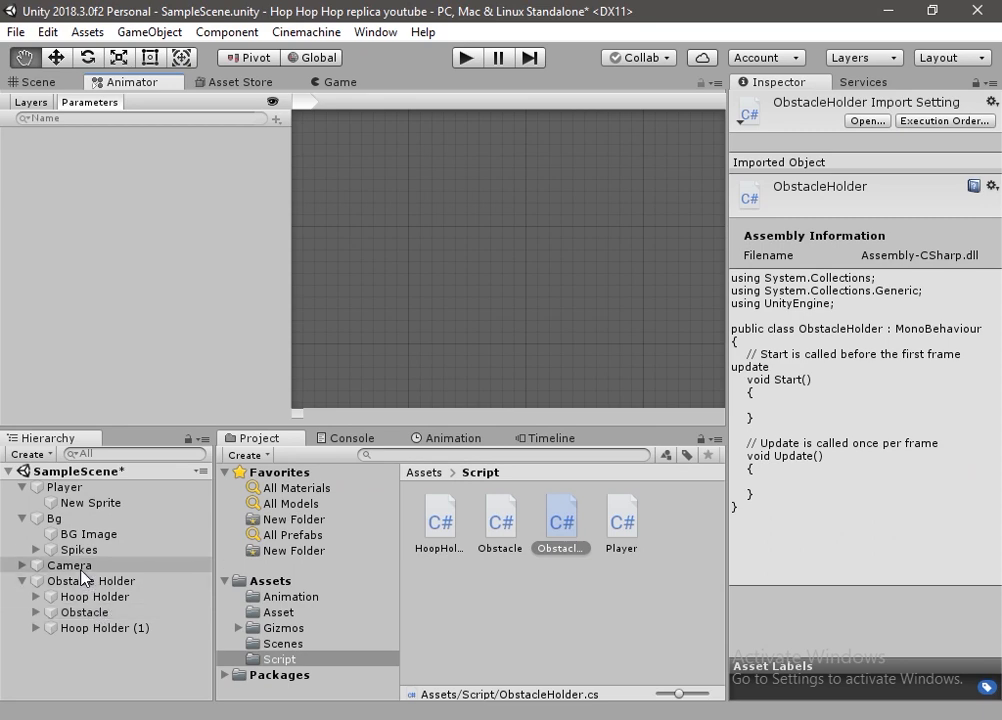
click(90, 581)
scroll(415, 262, up, 3)
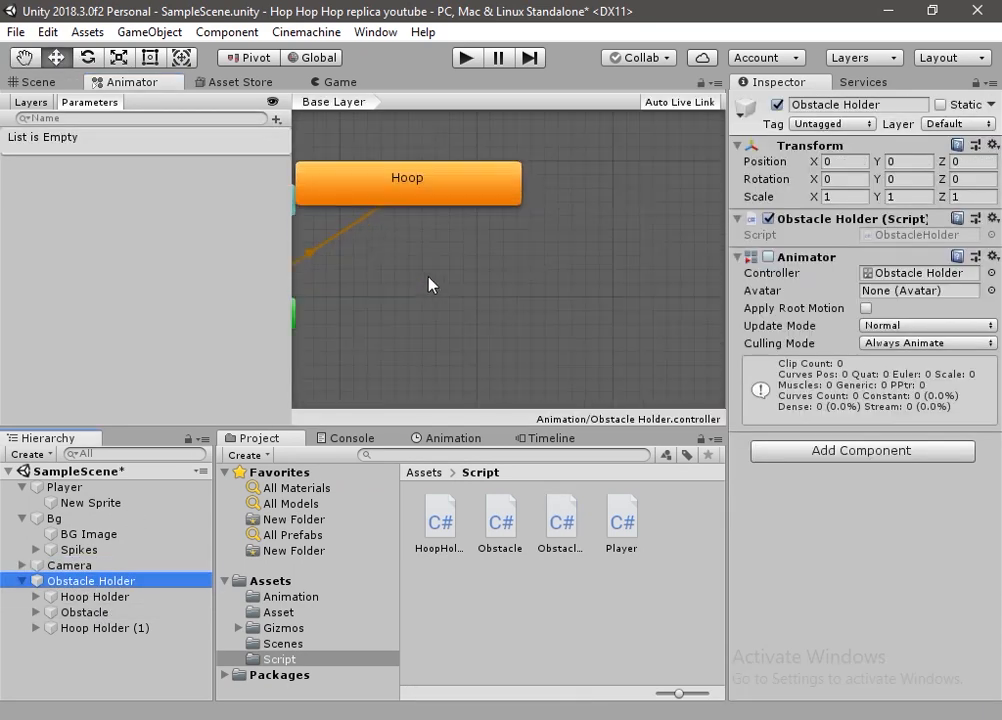
right_click(428, 283)
mouse_move(472, 300)
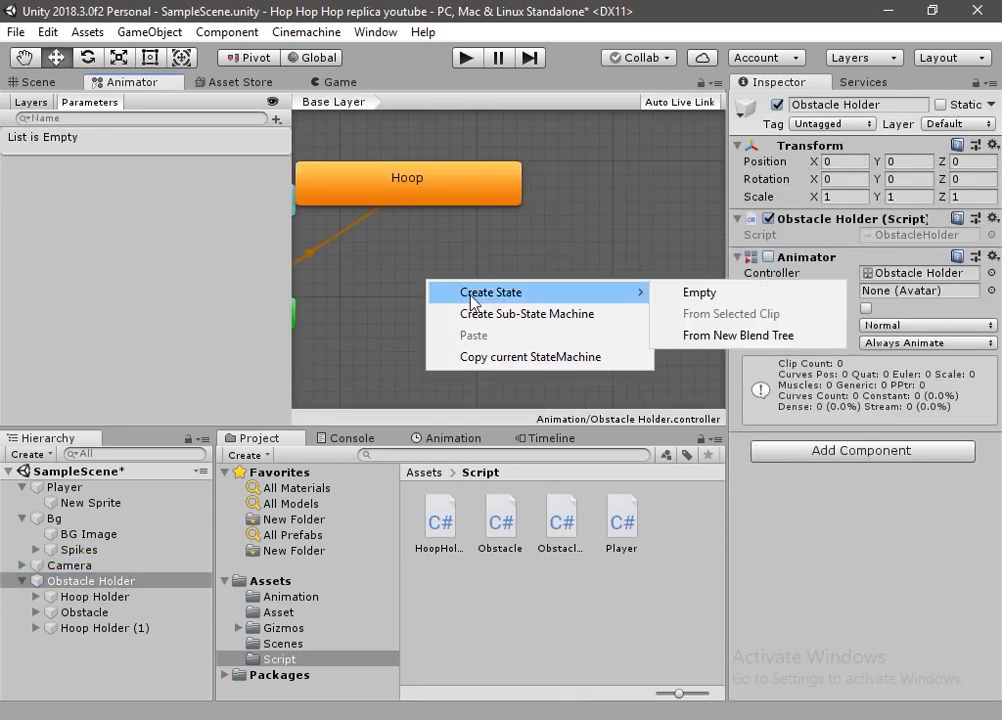
click(697, 292)
Make New State the layer's default state and rearrange it with the Hoop state below and beside it
drag(440, 300, 328, 278)
drag(405, 192, 586, 205)
drag(448, 288, 432, 190)
right_click(432, 186)
click(490, 215)
drag(560, 200, 574, 296)
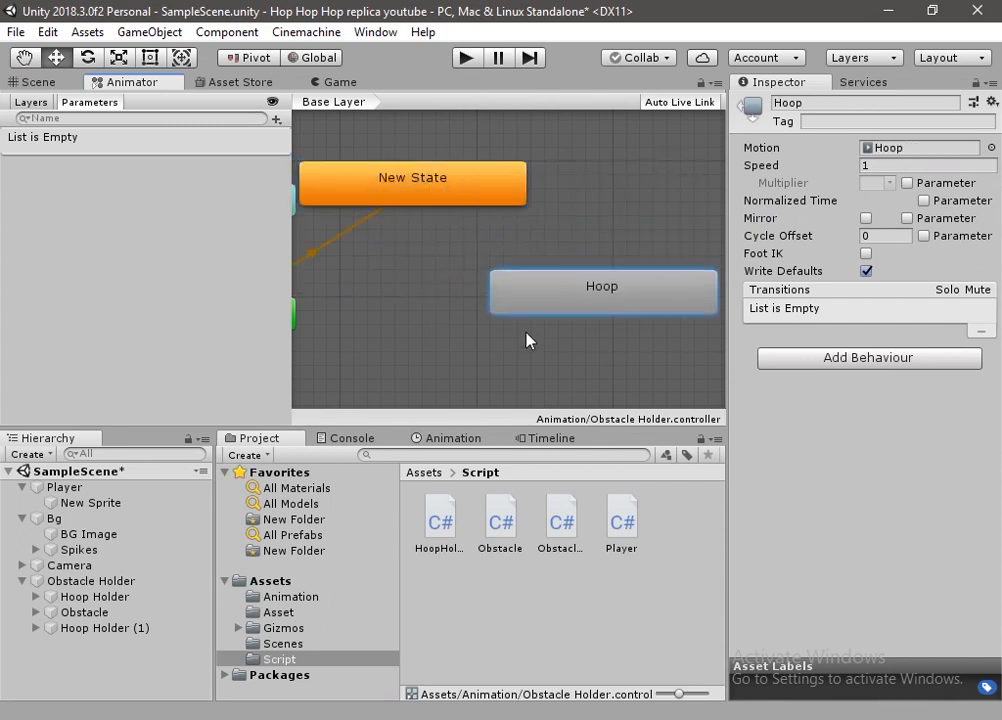
Make a transition from New State to the Hoop state
right_click(458, 203)
click(511, 217)
click(530, 300)
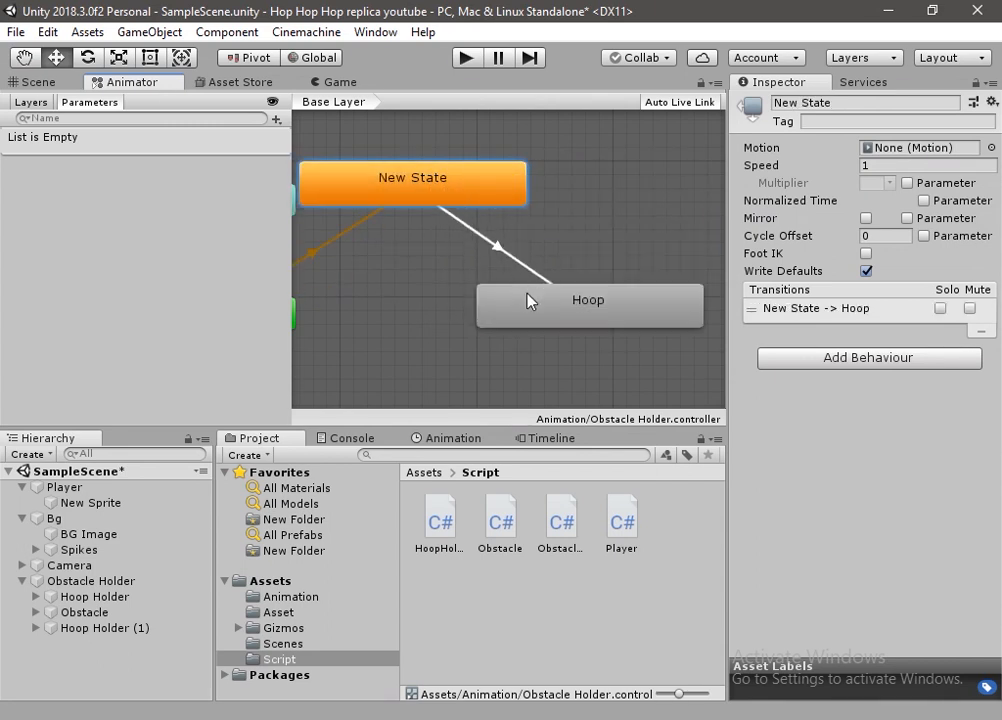
Add a trigger parameter named Destroy to the animator controller
click(277, 119)
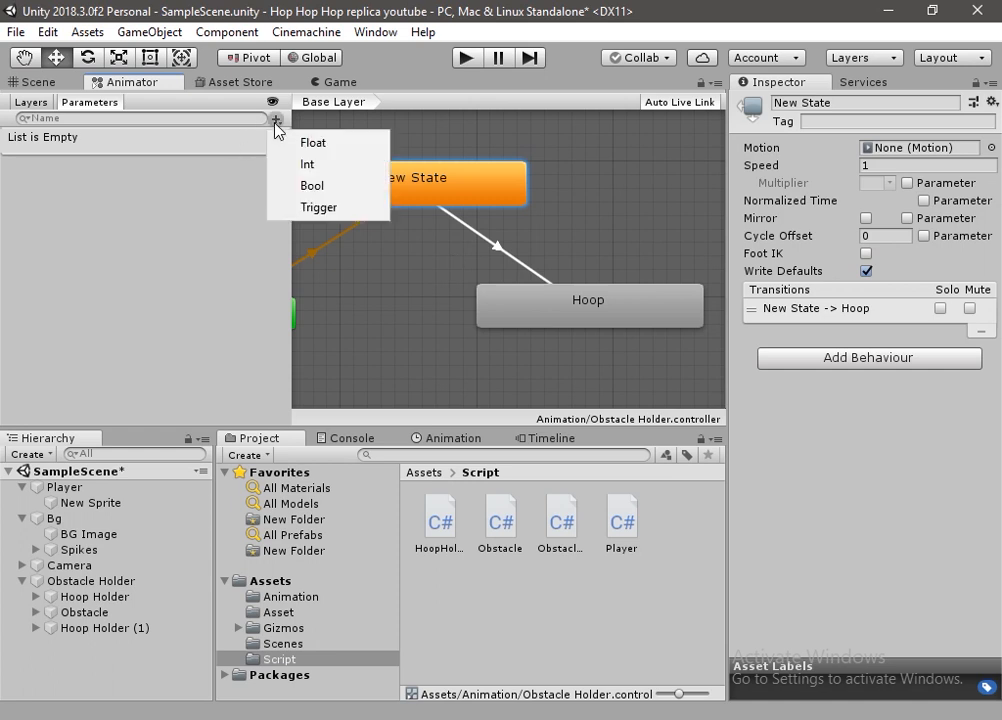
click(320, 208)
key(Return)
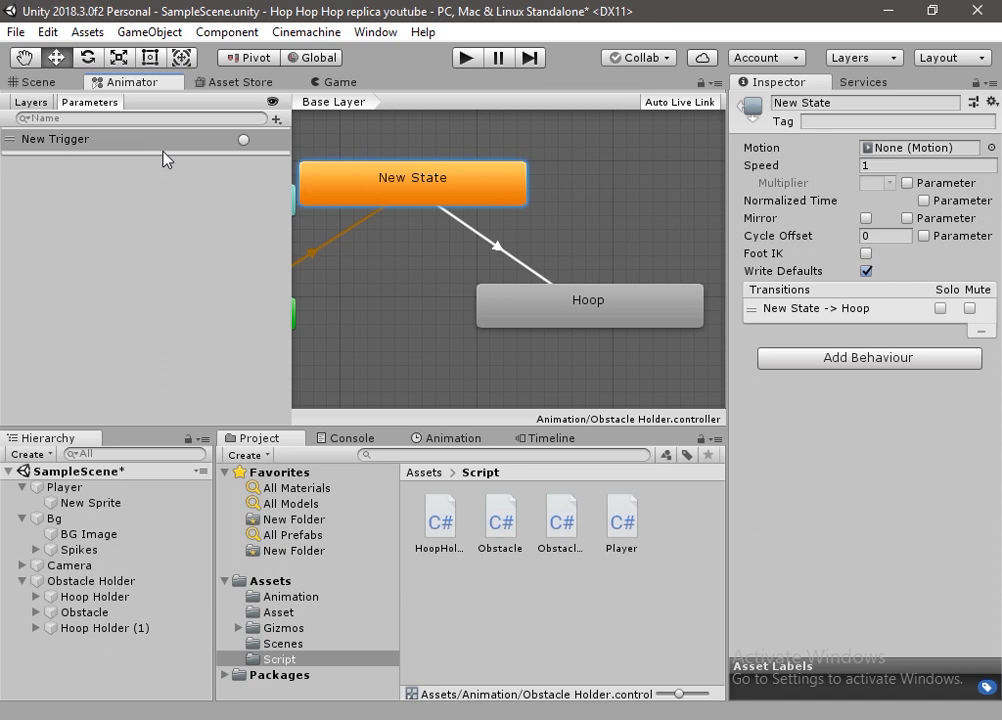
click(63, 141)
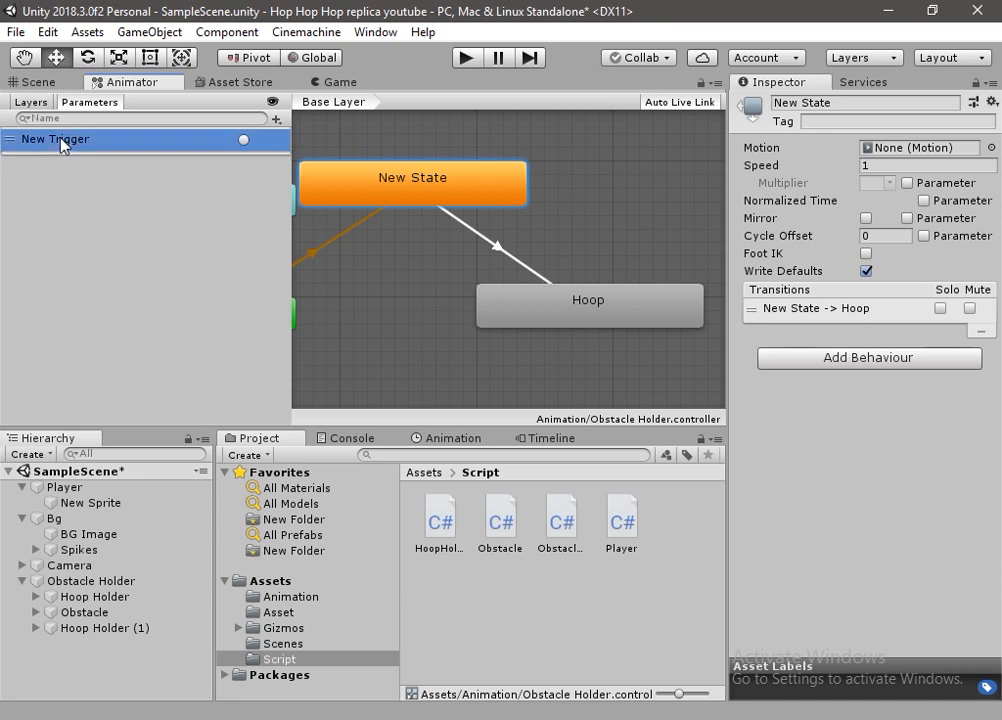
double_click(70, 142)
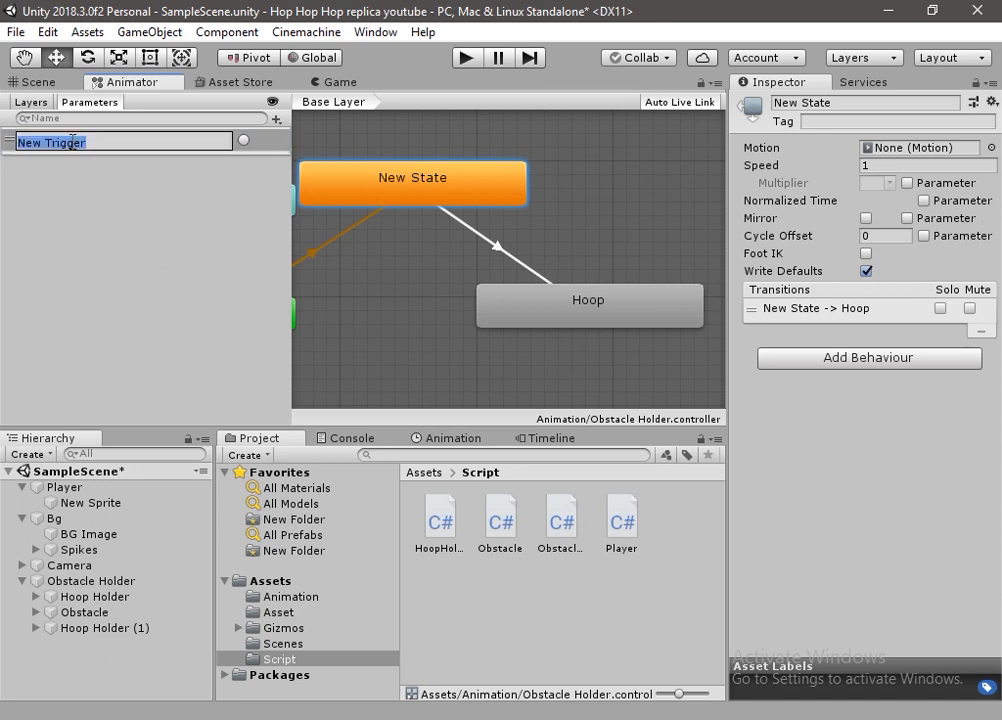
text(Destro)
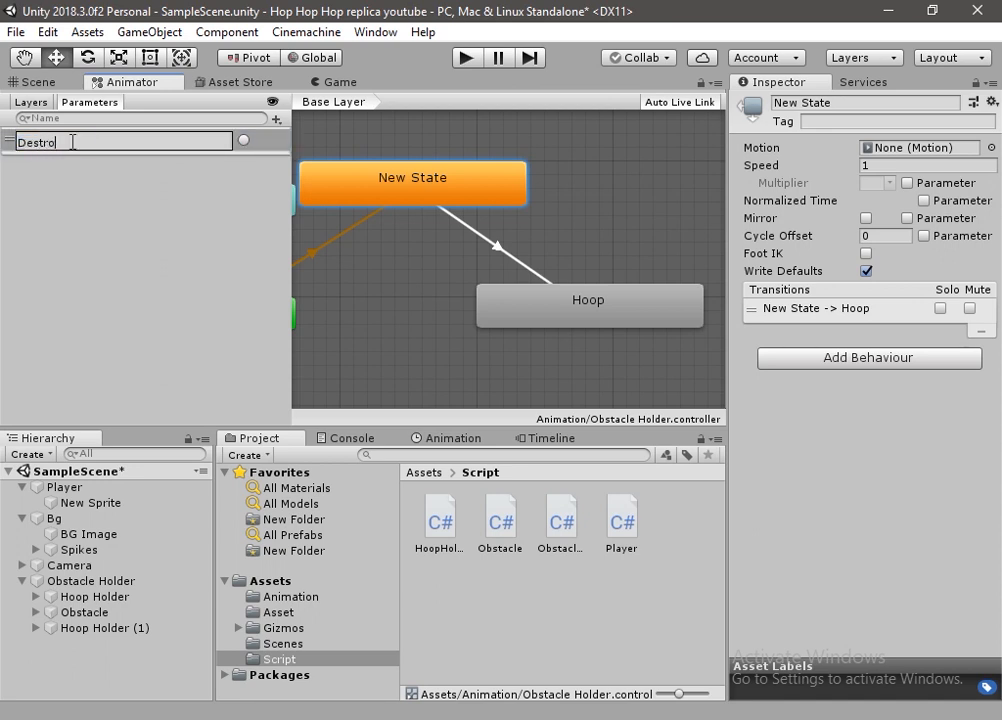
text(y)
key(Return)
Configure the New State to Hoop transition with no exit time, no fixed duration, transition duration 0 and the Destroy condition
drag(537, 290, 523, 317)
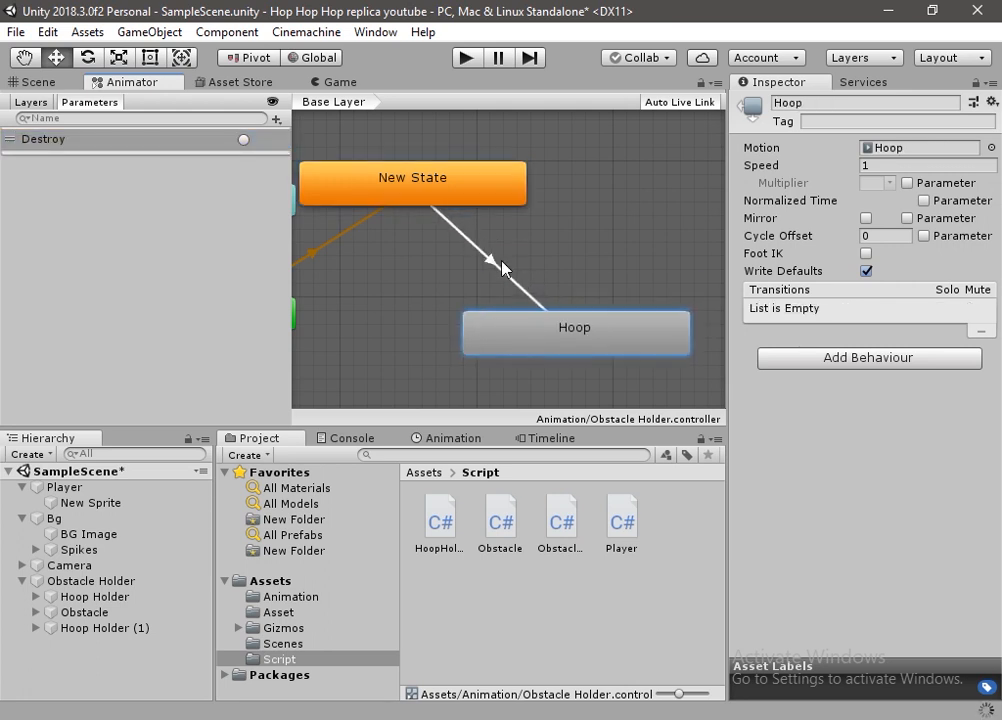
click(501, 268)
click(775, 259)
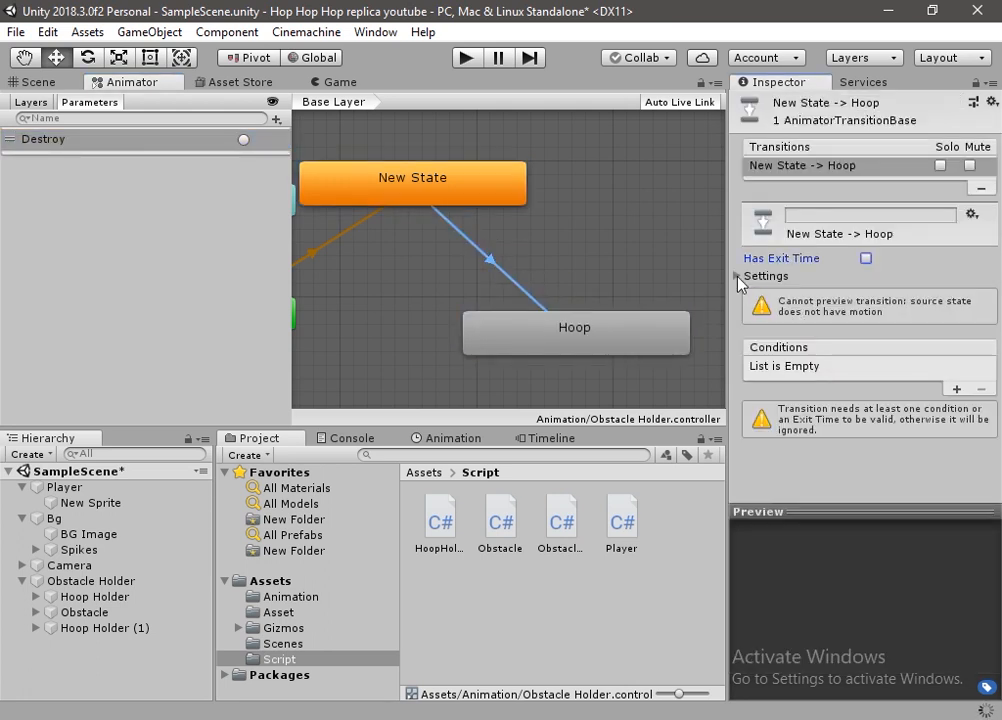
click(737, 276)
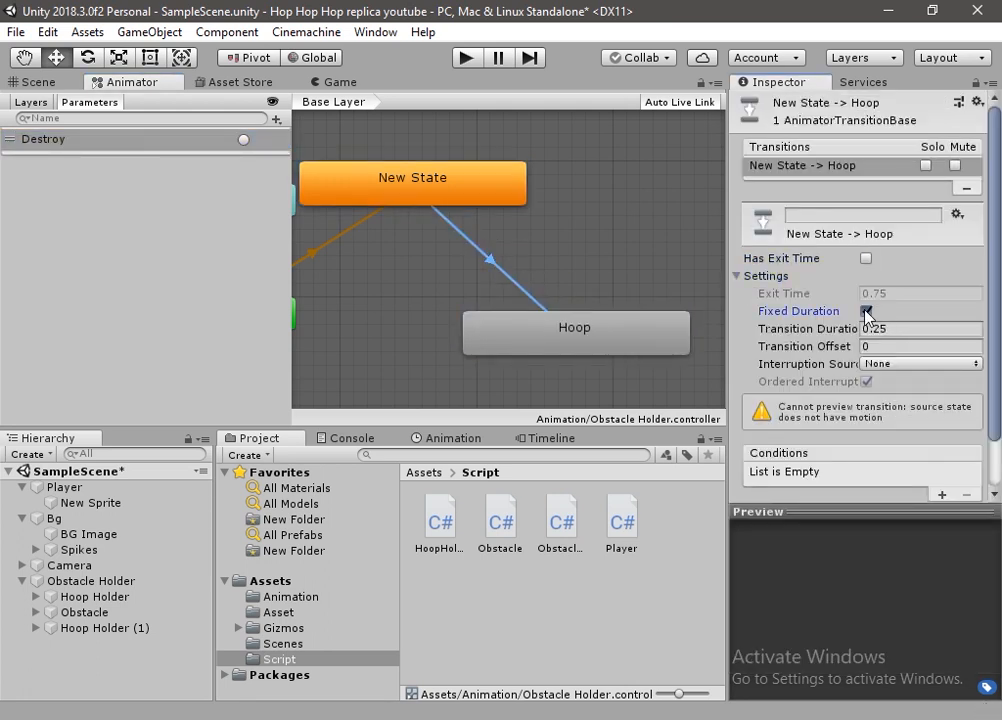
click(866, 312)
click(879, 329)
text(0)
scroll(930, 415, down, 2)
click(942, 438)
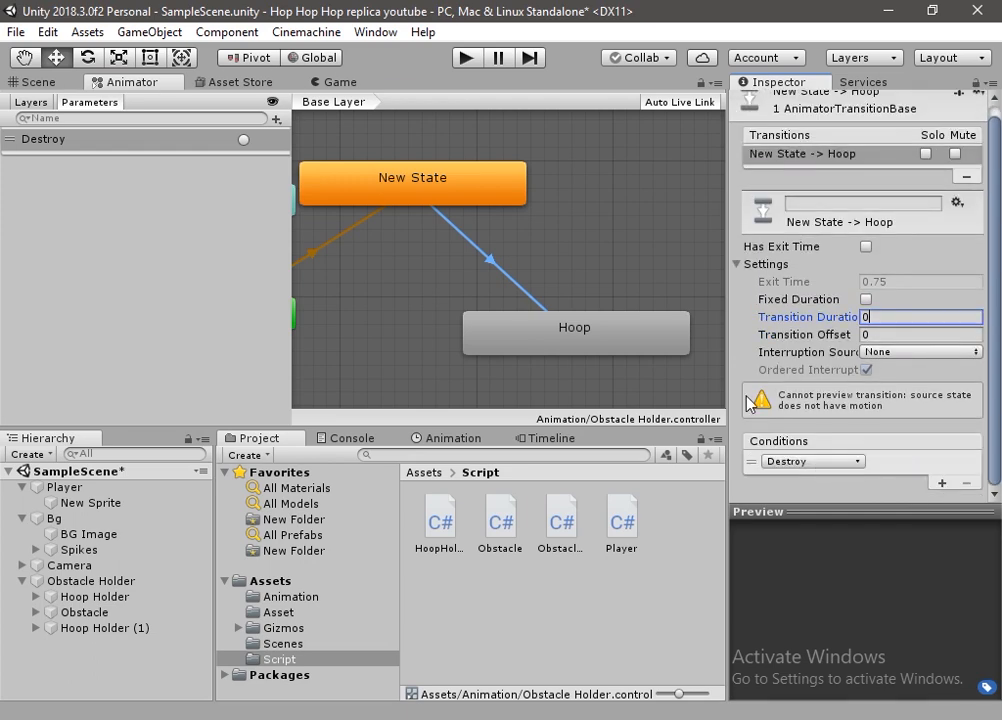
Make a transition from Hoop back to New State with exit time about 0.96 and transition duration 0, and return to the scene view
right_click(586, 335)
click(631, 353)
click(430, 182)
click(522, 272)
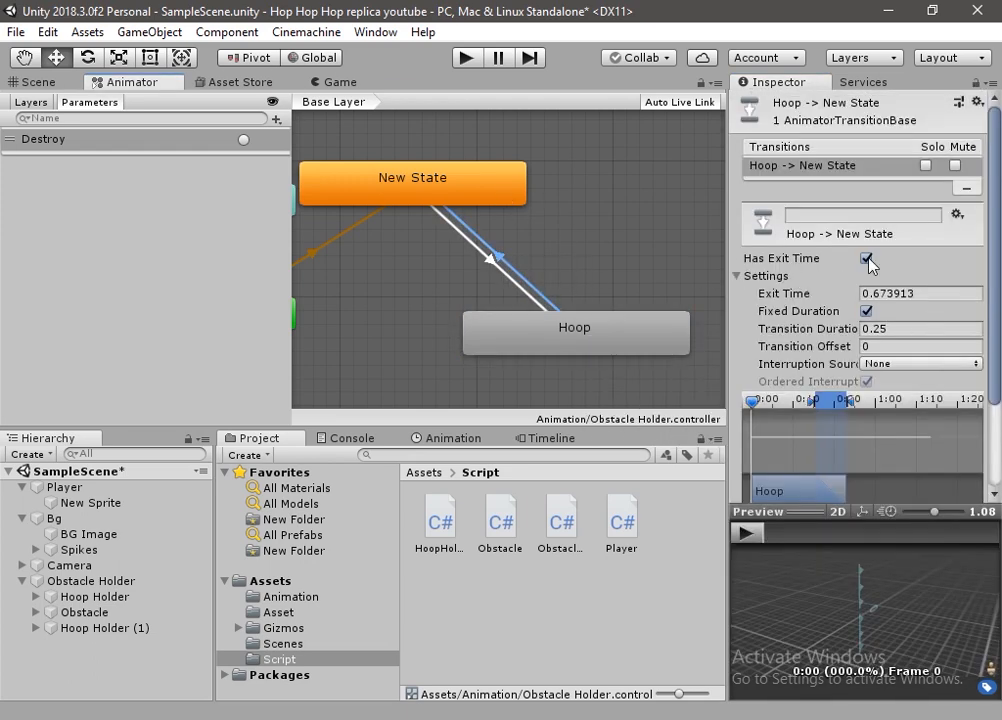
drag(818, 400, 842, 401)
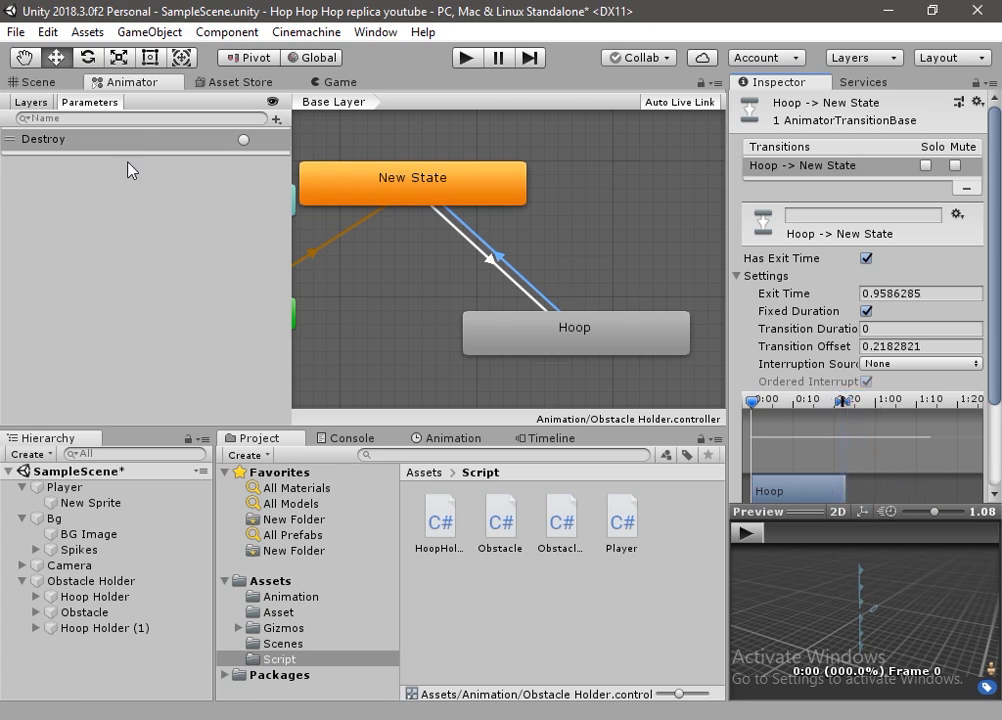
click(34, 82)
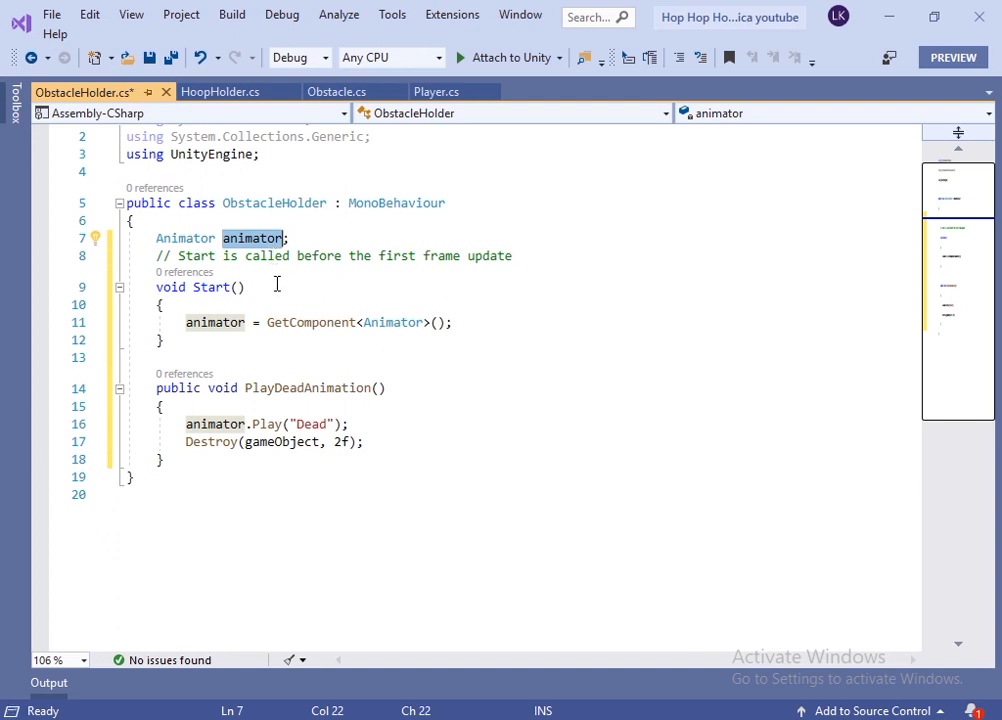
In Visual Studio, make ObstacleHolder's PlayDeadAnimation method call animator.SetTrigger("Destroy") in place of the Play call and save the script
double_click(320, 396)
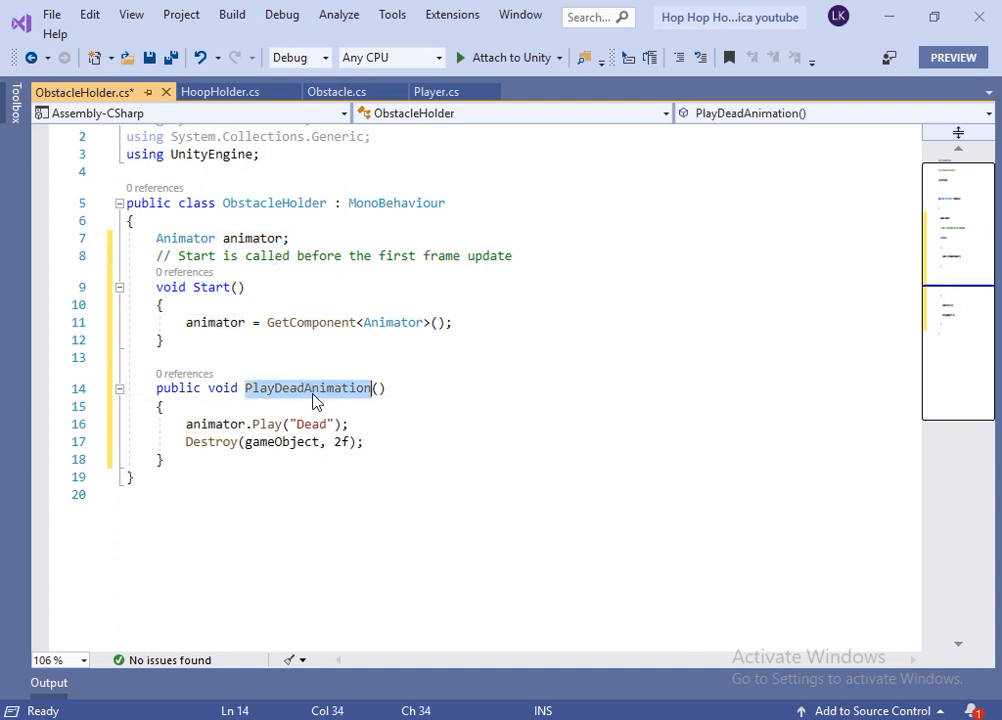
double_click(268, 424)
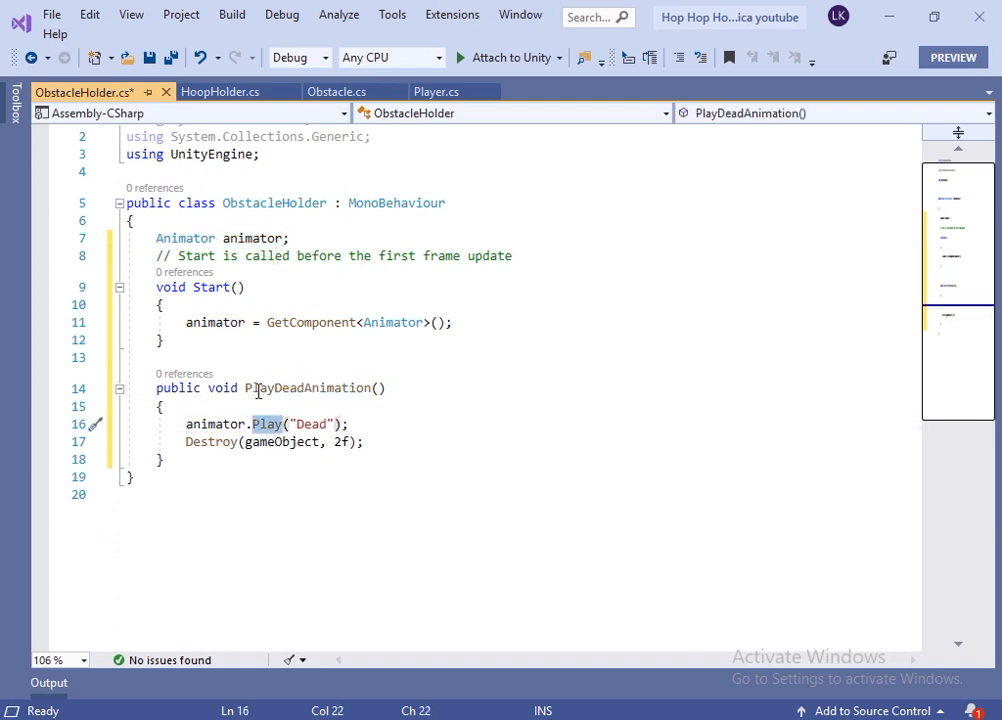
double_click(311, 424)
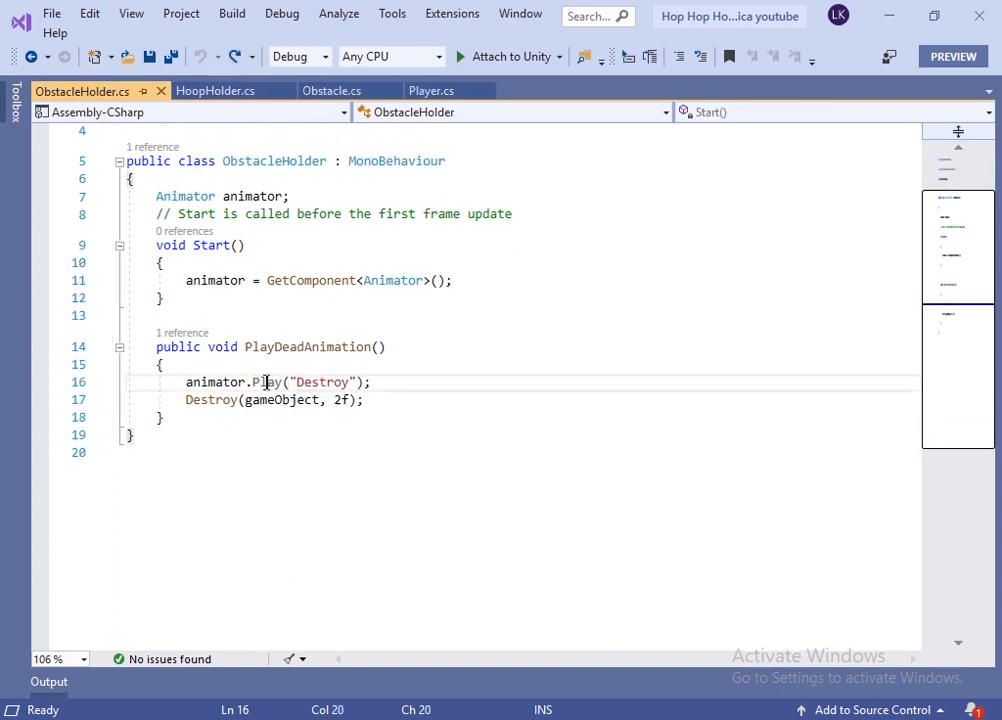
double_click(268, 384)
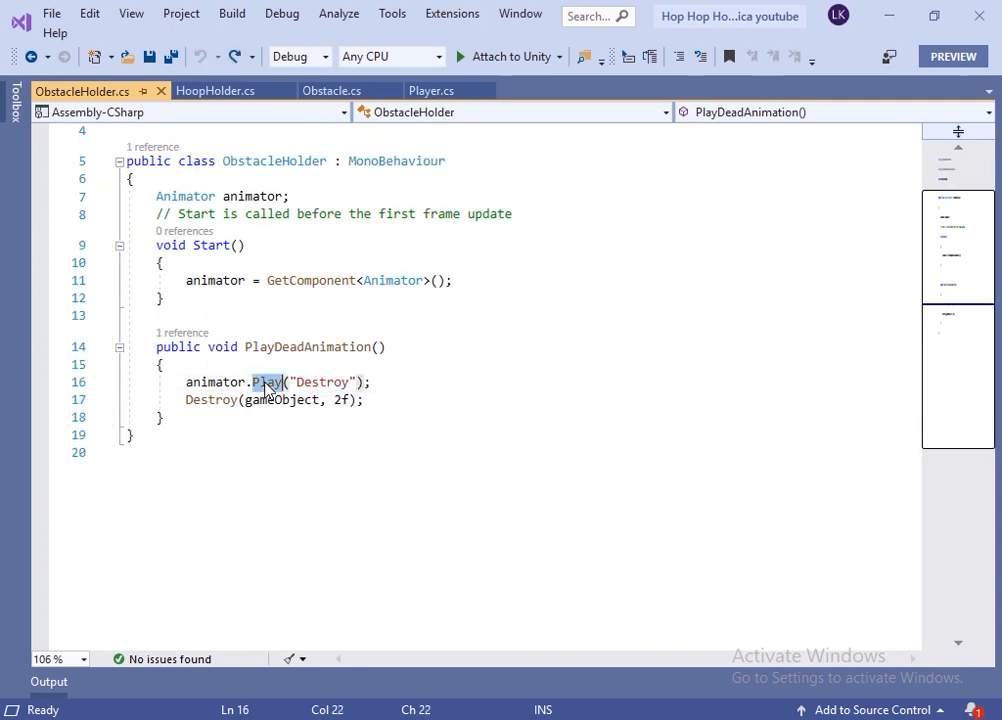
text(set)
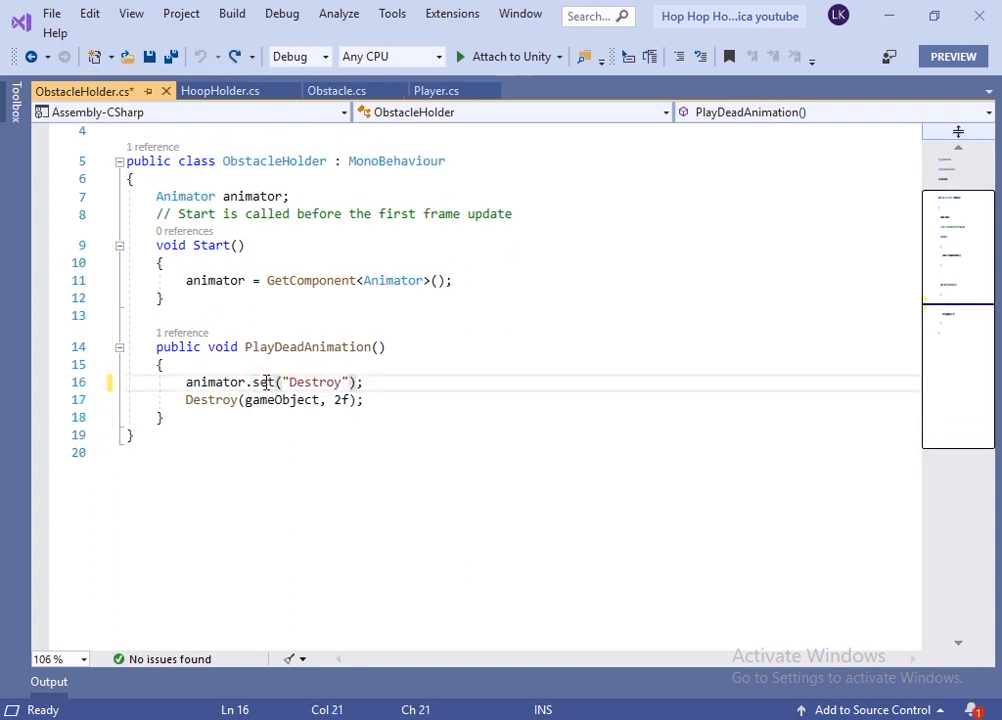
text(Tri)
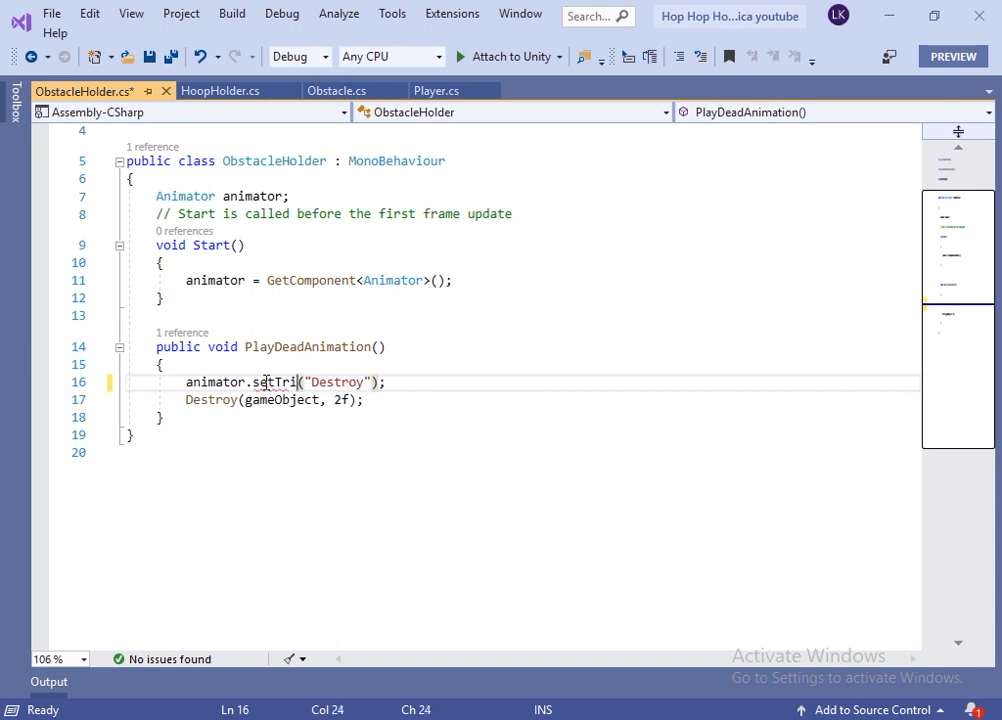
text(gger)
key(Return)
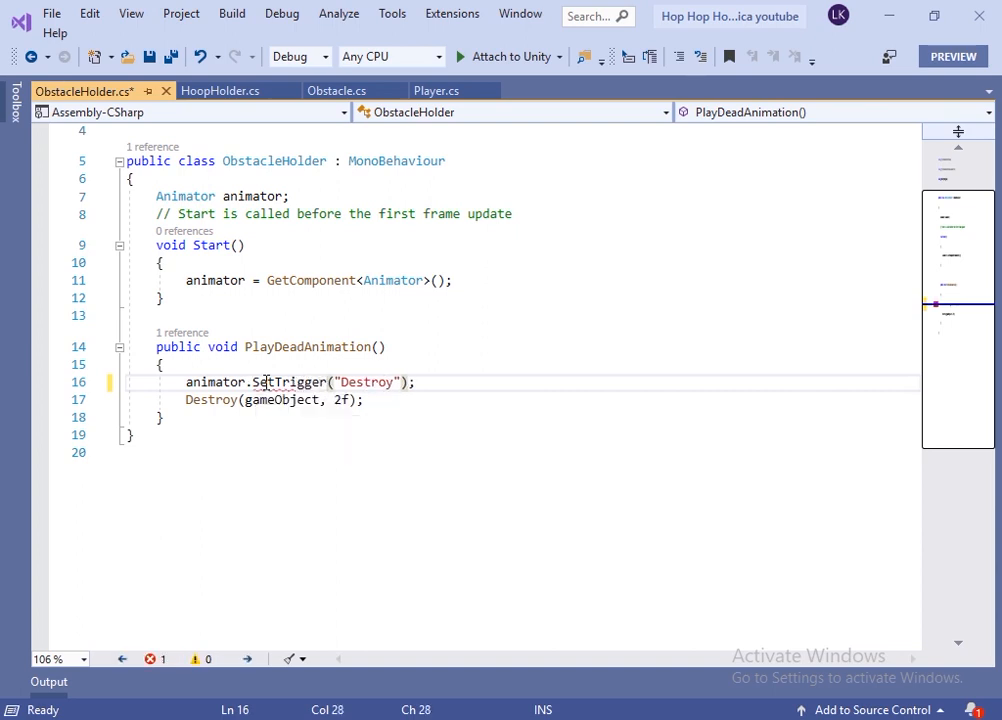
key(ctrl+s)
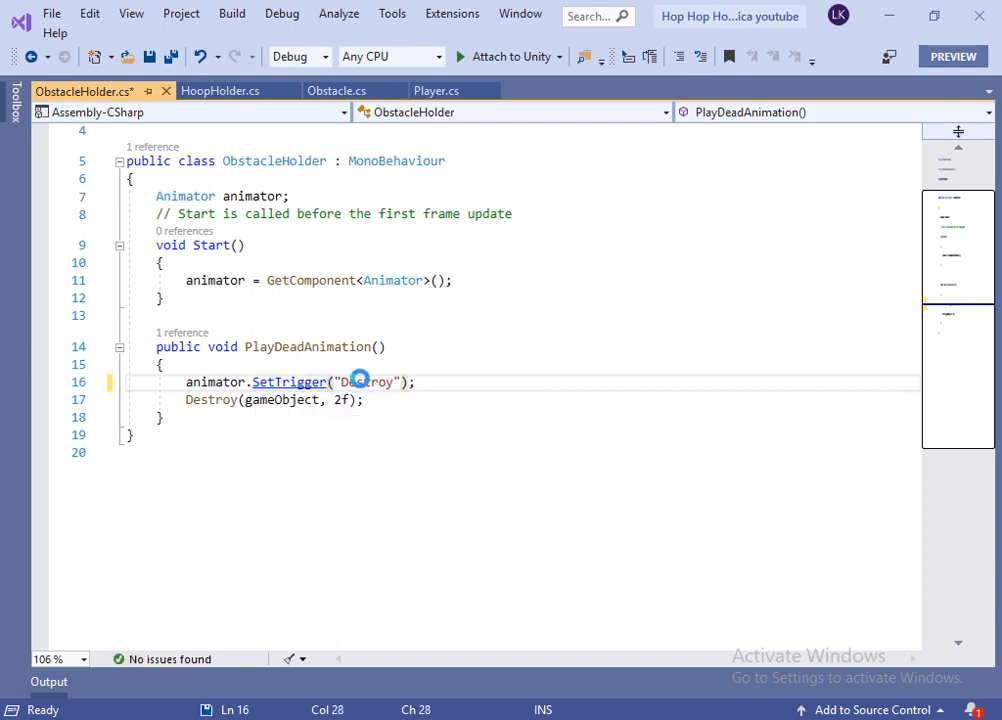
Switch to Unity and add the ObstacleHolder script to the Obstacle Holder object
click(889, 16)
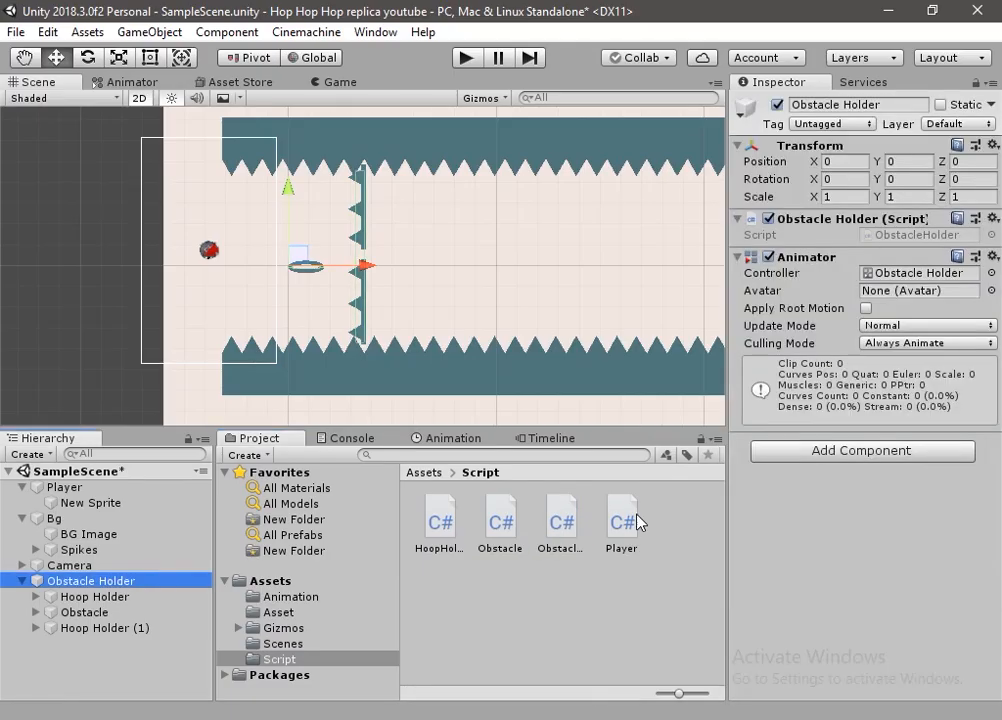
drag(553, 522, 799, 574)
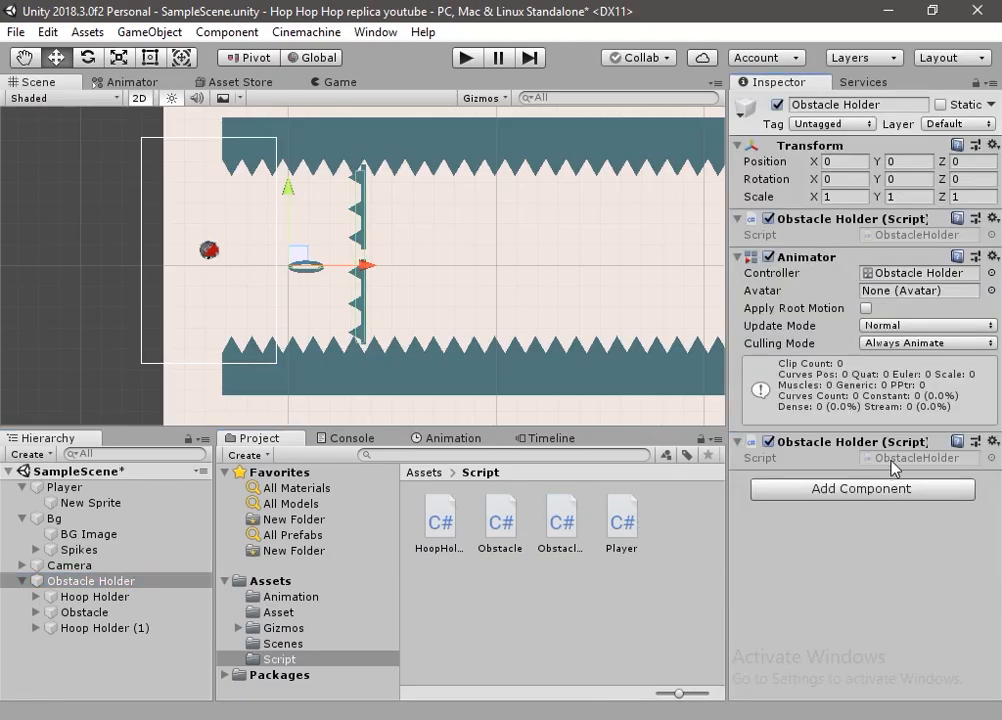
In Visual Studio, add GetComponentInParent<ObstacleHolder>().PlayDeadAnimation(); before the Destroy call in HoopHolder's DestroyGameObject method and save
click(213, 95)
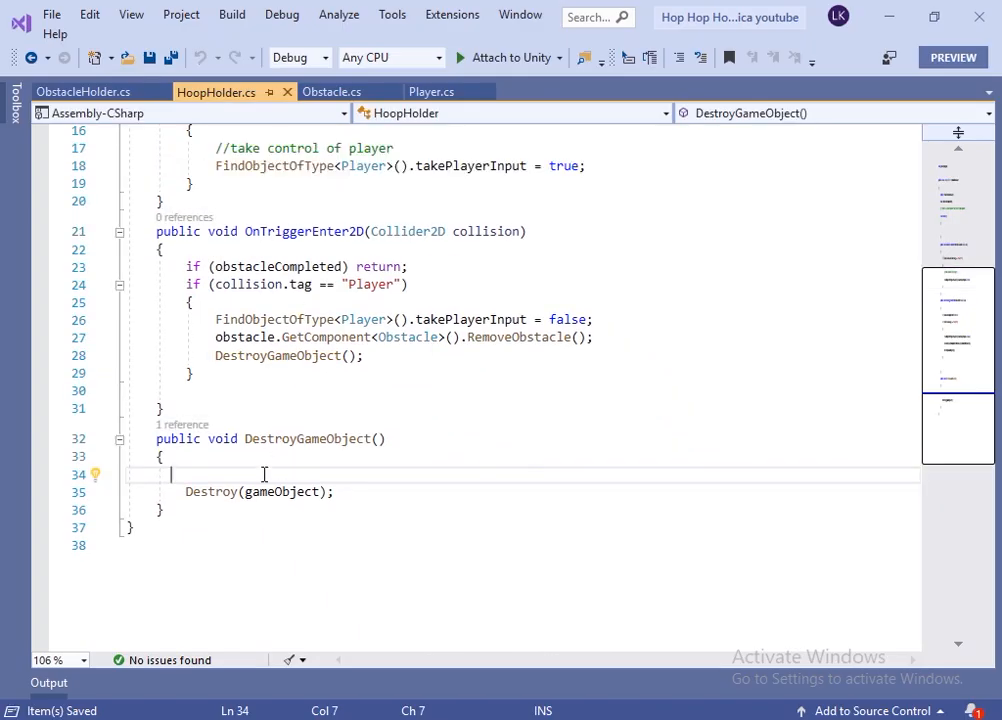
text(get)
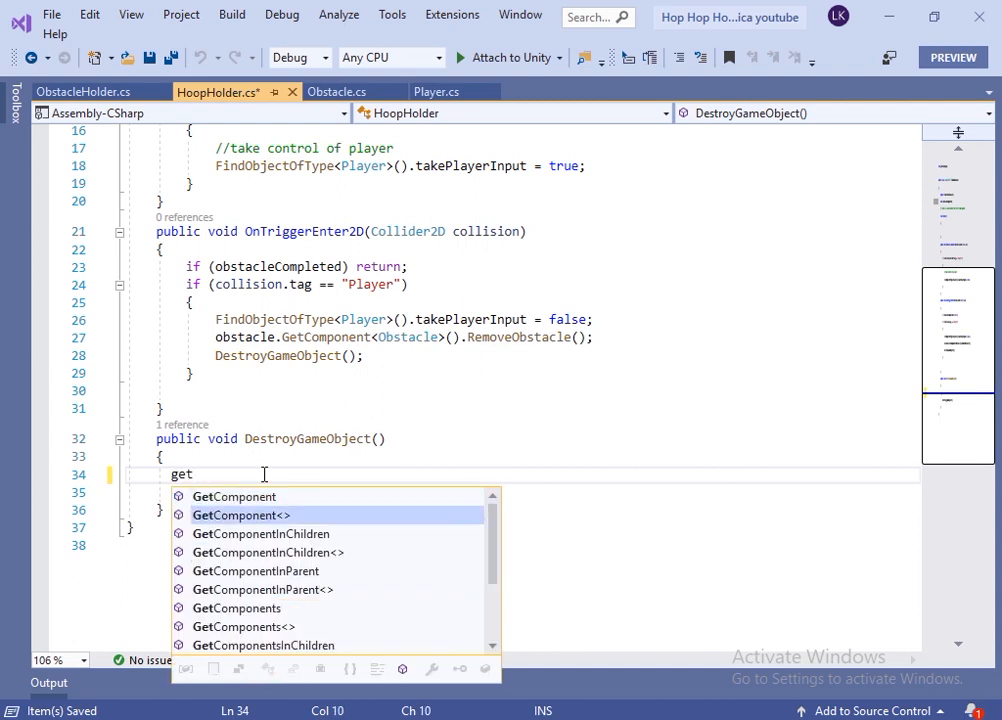
key(Down)
key(Down)
key(Down)
key(Tab)
text(<Obns)
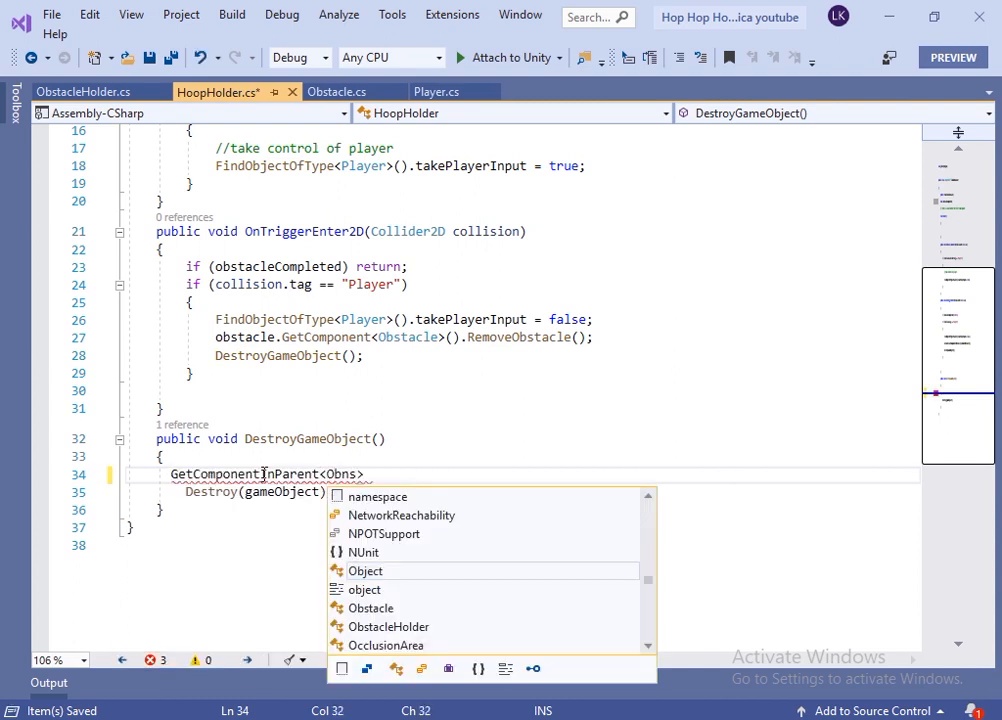
key(BackSpace)
key(BackSpace)
text(sta)
key(Down)
key(Tab)
text(())
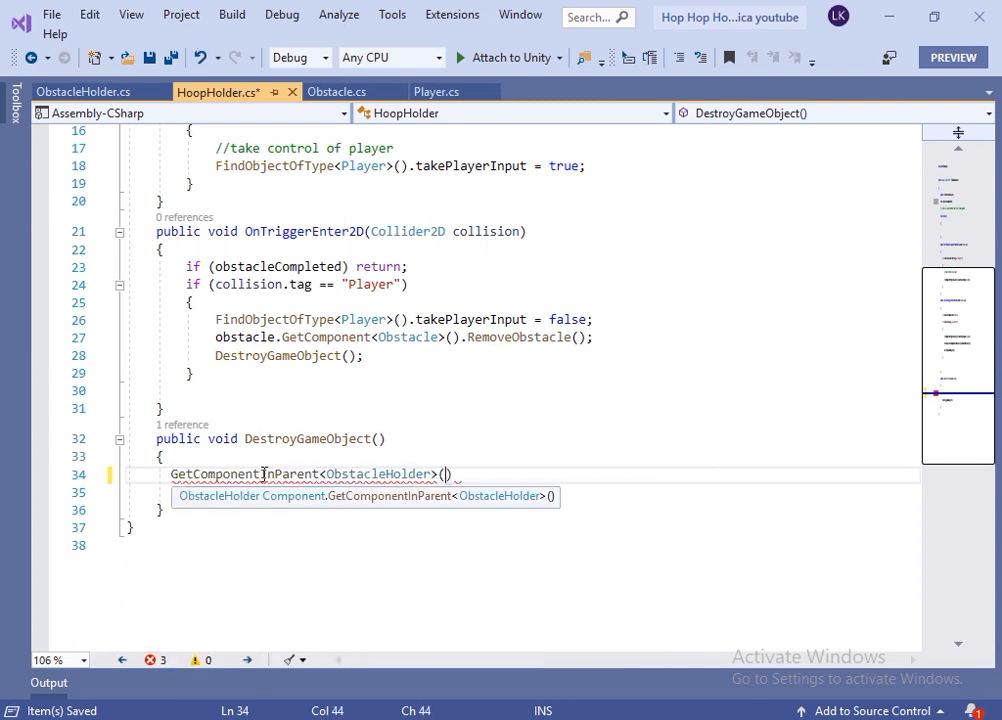
text(.de)
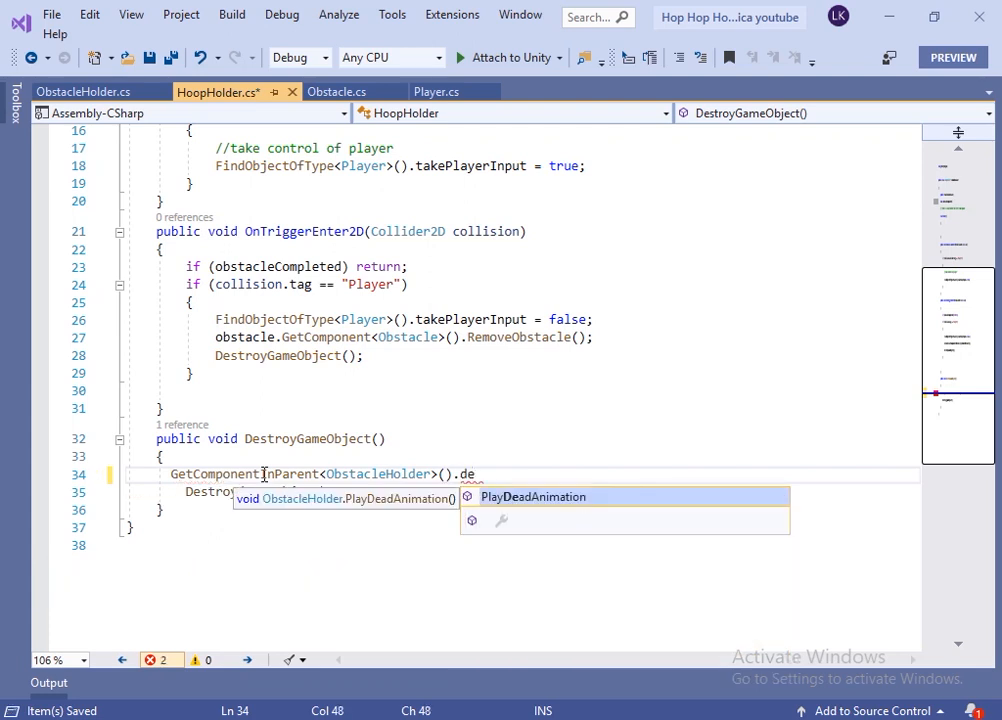
key(Tab)
text(();)
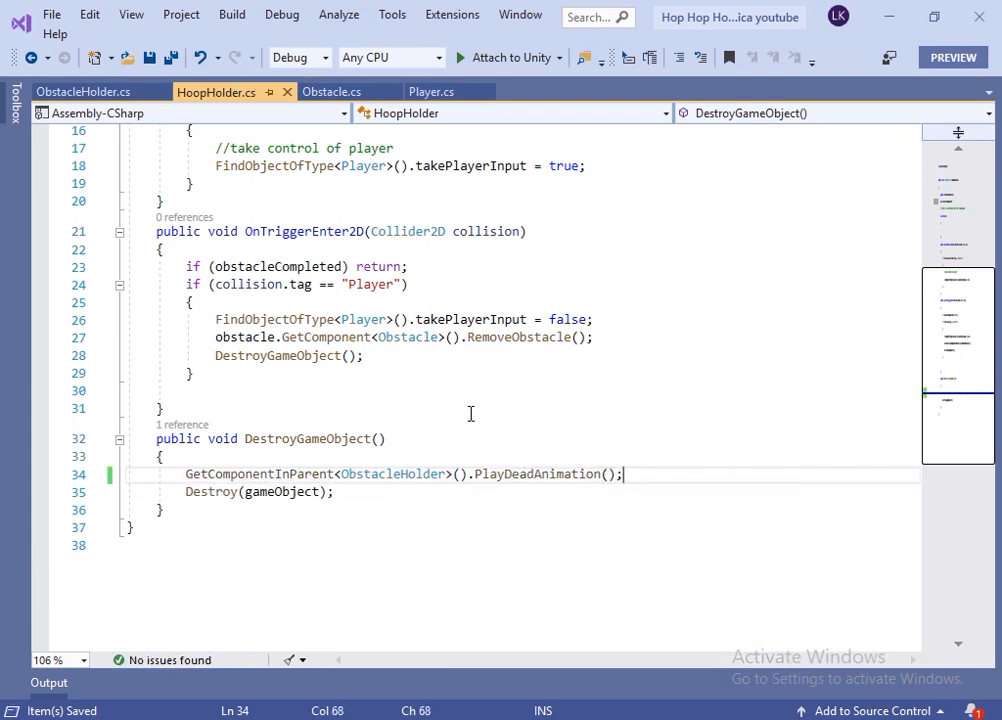
Switch to Unity, run the game to test the player's jump and the hoop's removal, and stop play mode
click(889, 28)
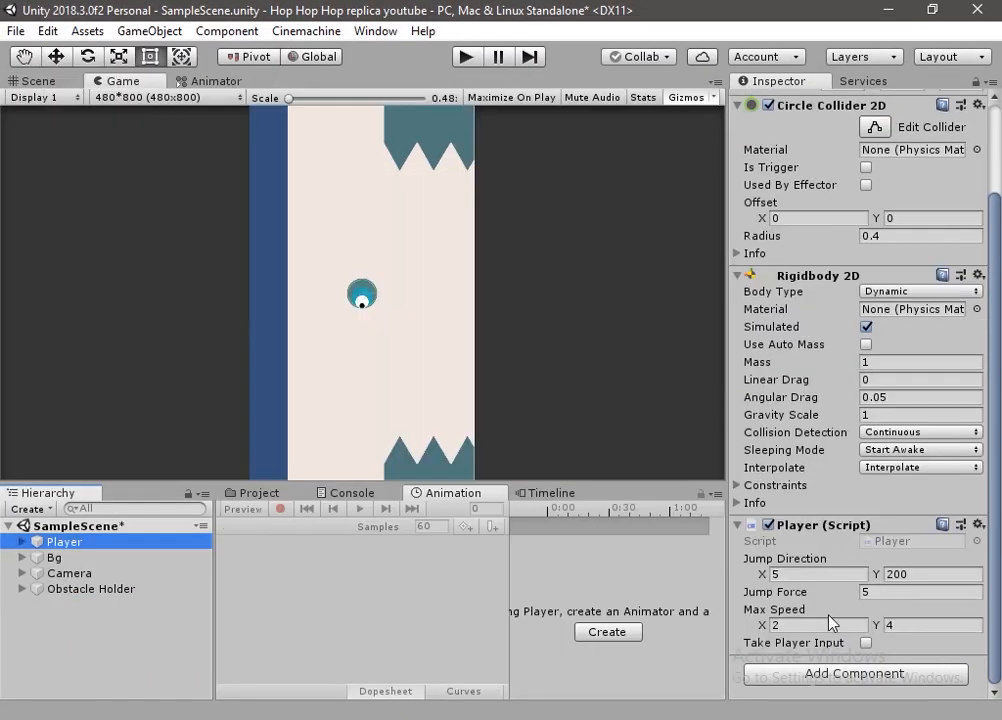
click(462, 57)
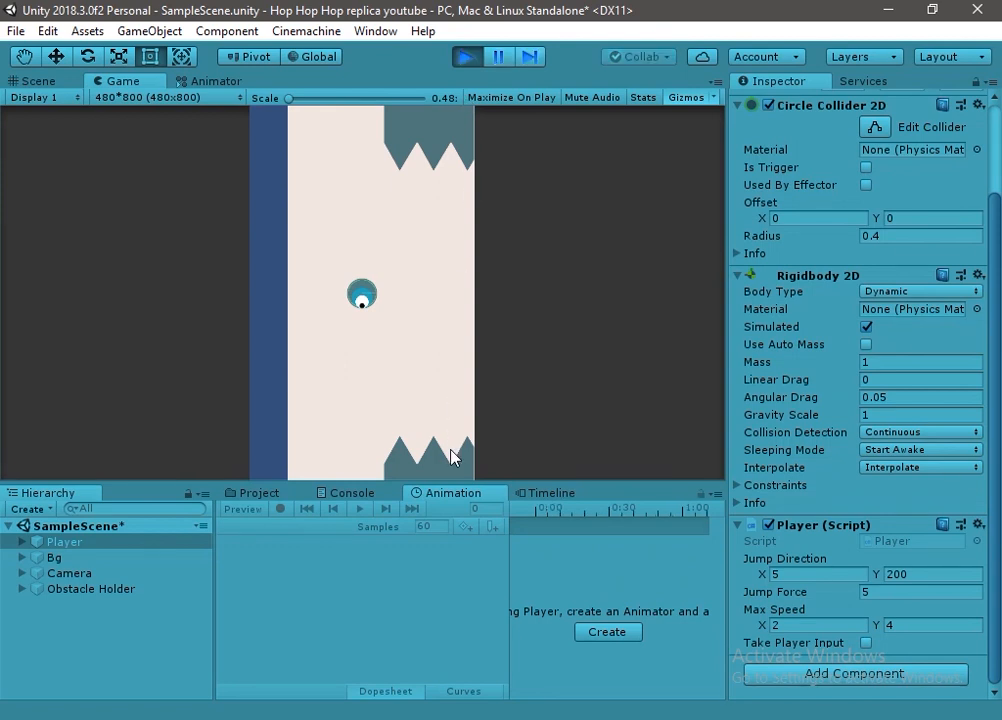
click(401, 422)
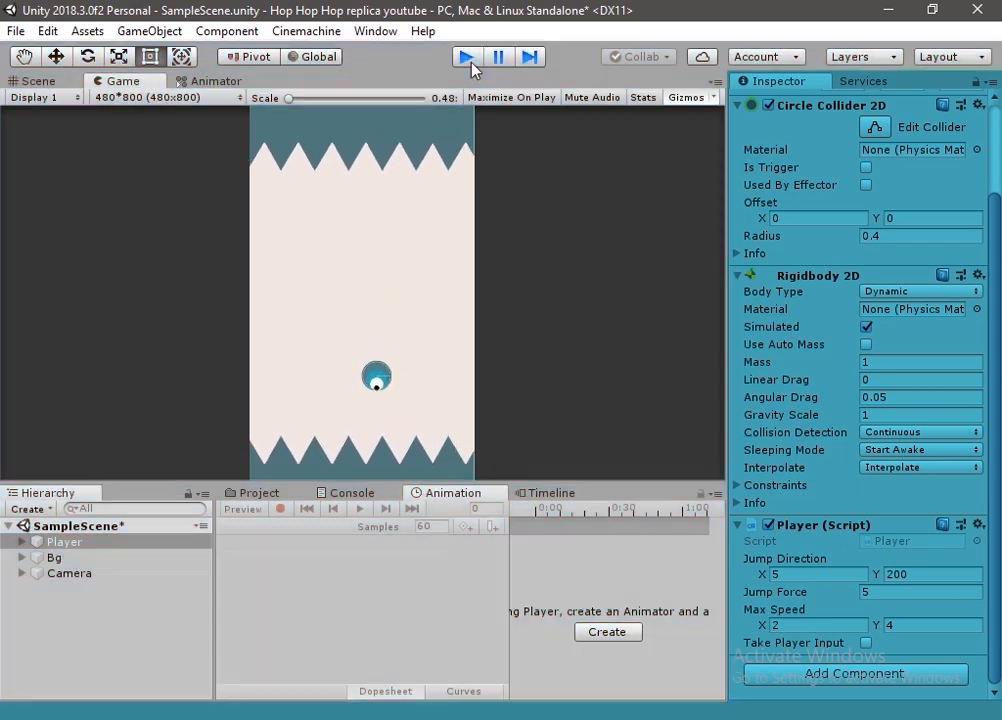
click(466, 56)
Create an empty child object named PlayerDead under Player
click(22, 542)
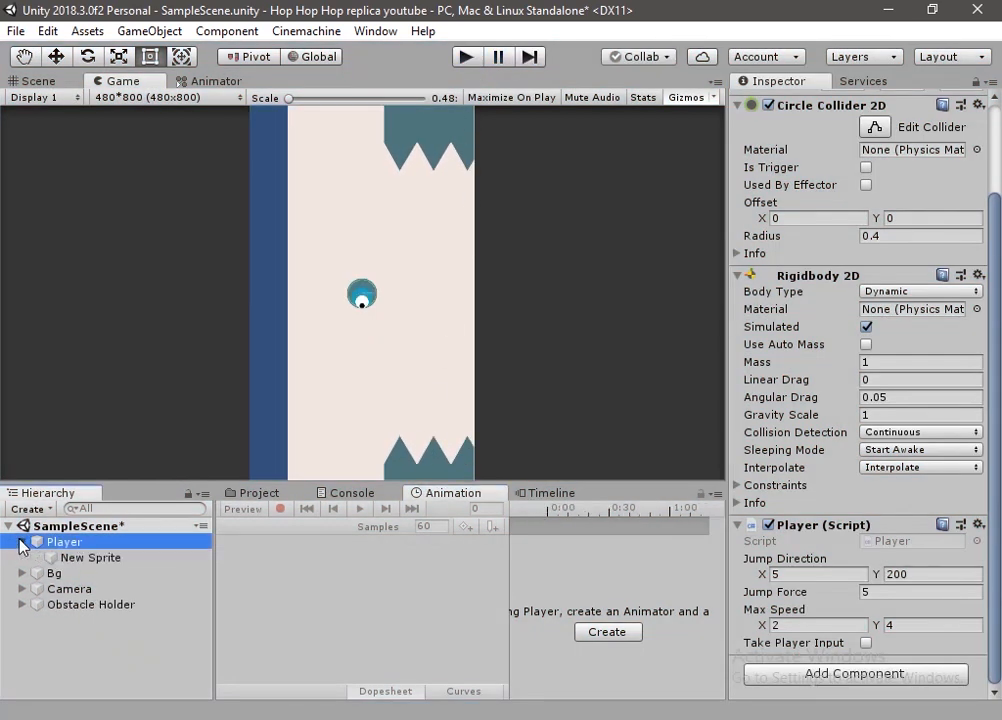
right_click(73, 547)
click(192, 360)
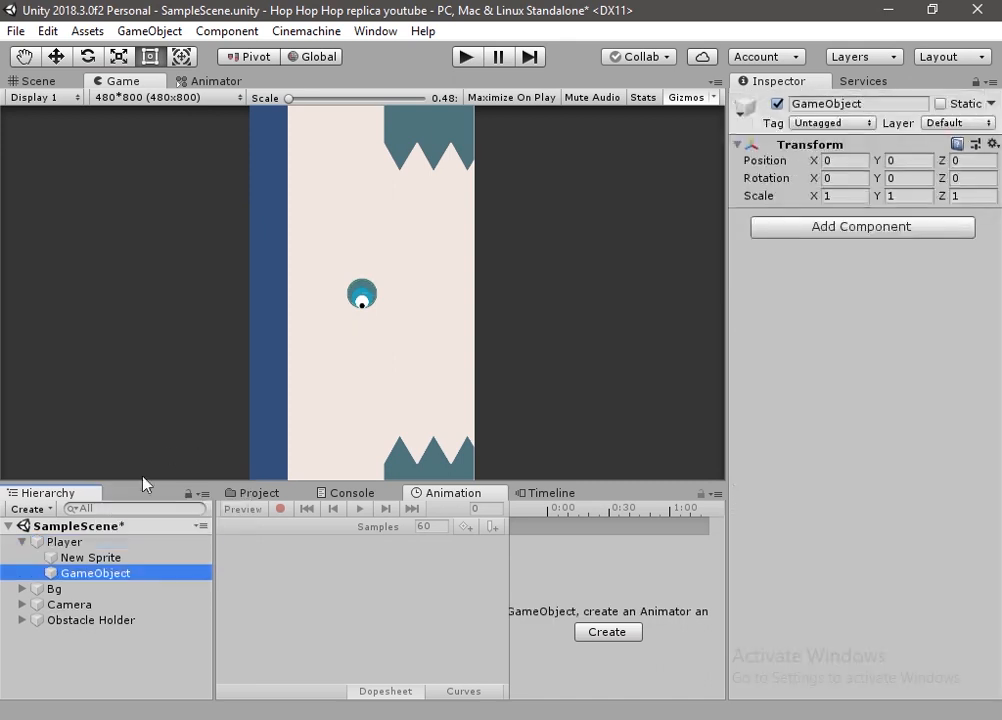
click(108, 575)
text(PlayerDead)
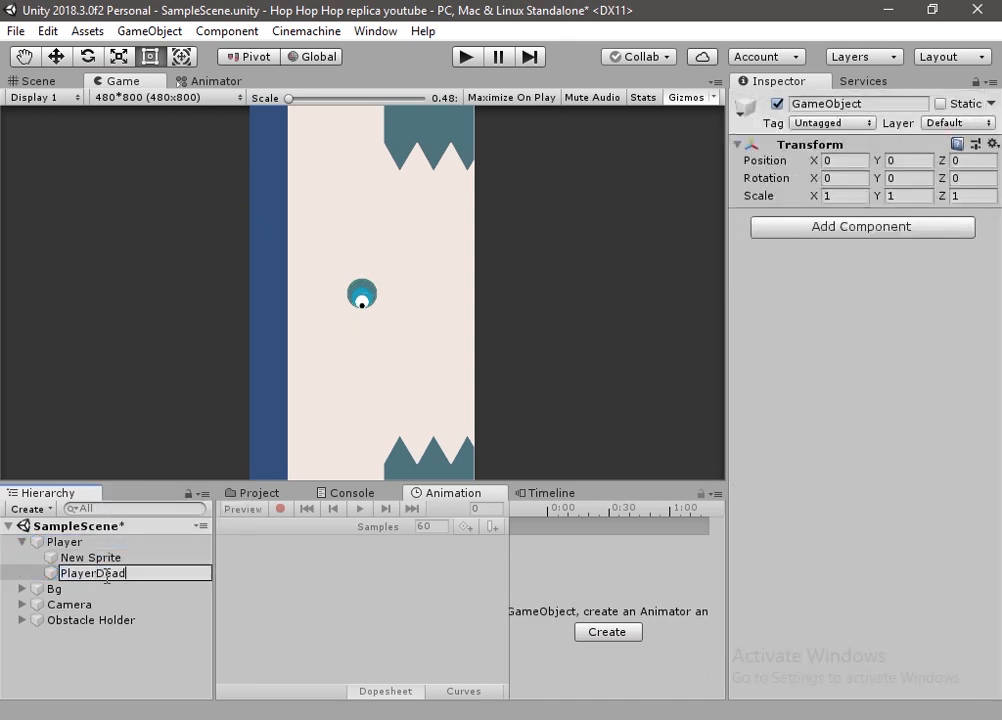
key(Return)
Create a new animation clip for the Player object and save it as PlayerDead in the Assets/Animation folder
click(100, 543)
click(601, 634)
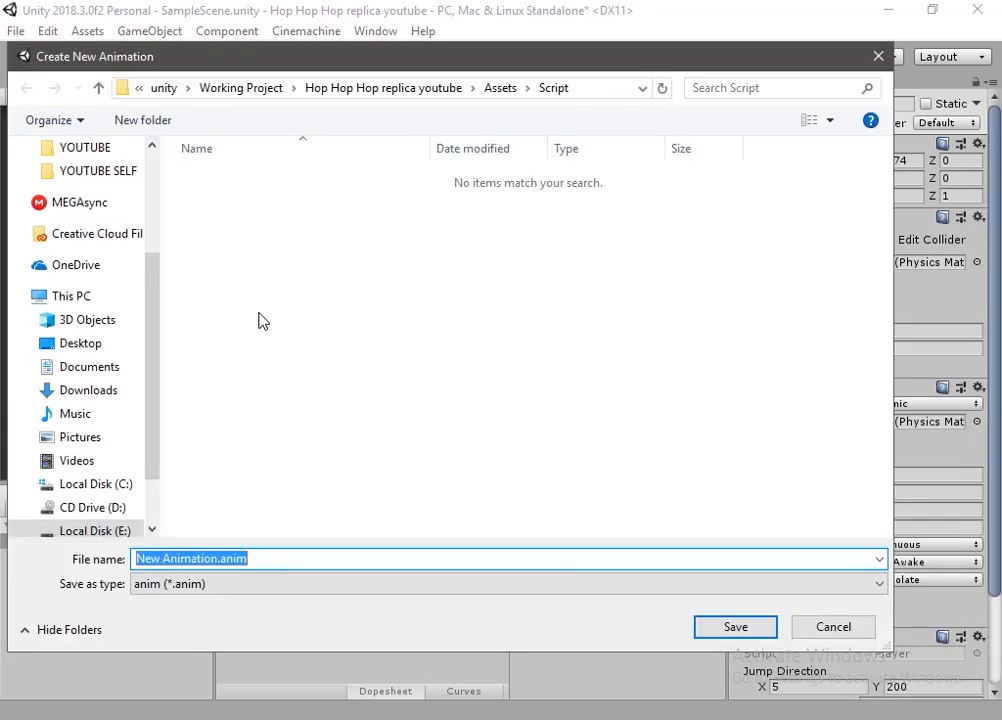
click(99, 88)
double_click(232, 177)
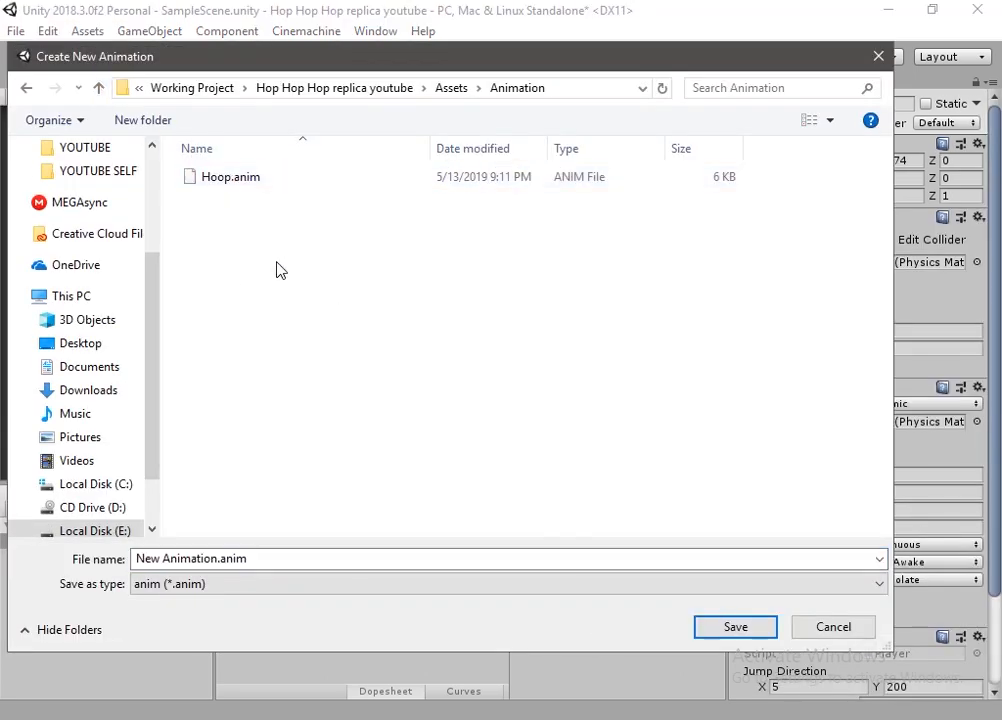
click(271, 560)
text(PlayerDead)
key(Return)
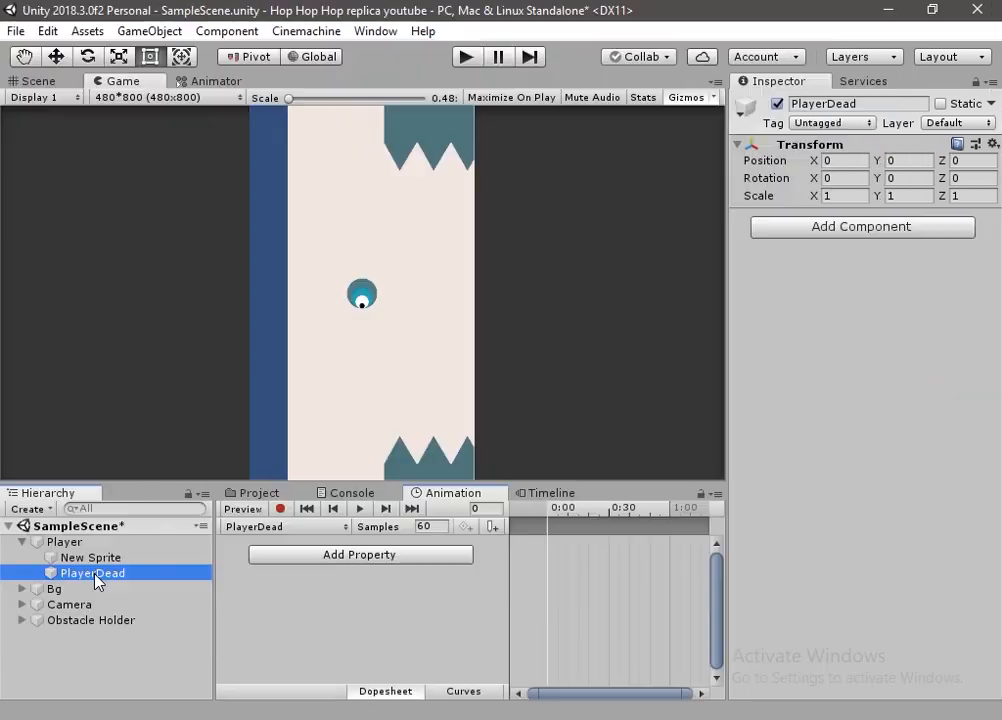
Add a 2D sprite as a child of PlayerDead and assign the rect4701 image from the Asset folder to it
right_click(108, 570)
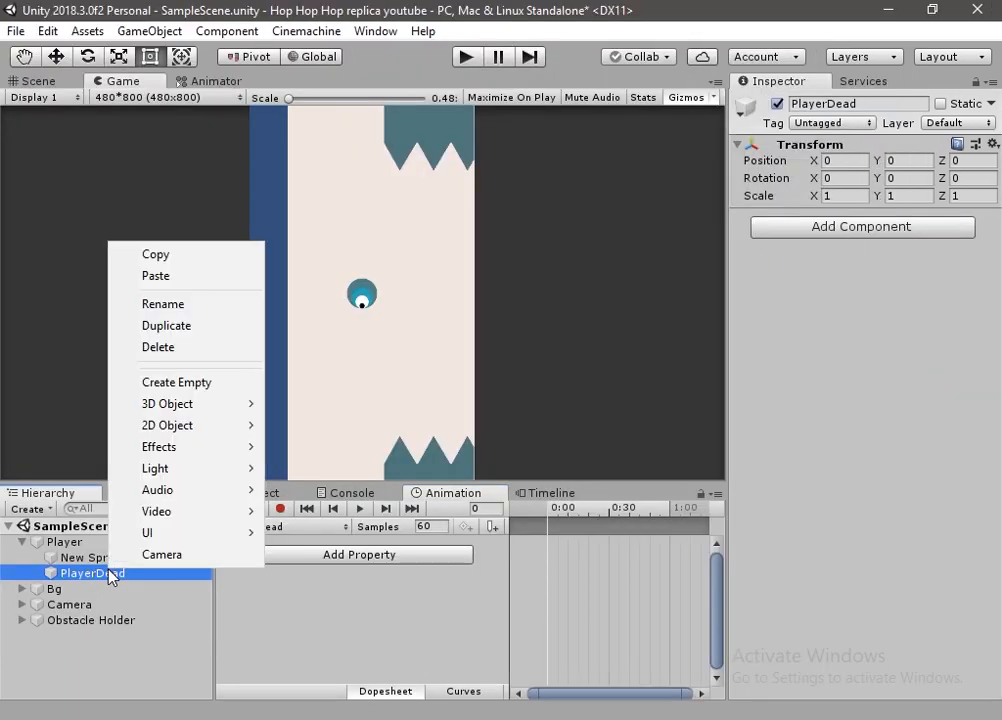
mouse_move(201, 428)
click(290, 424)
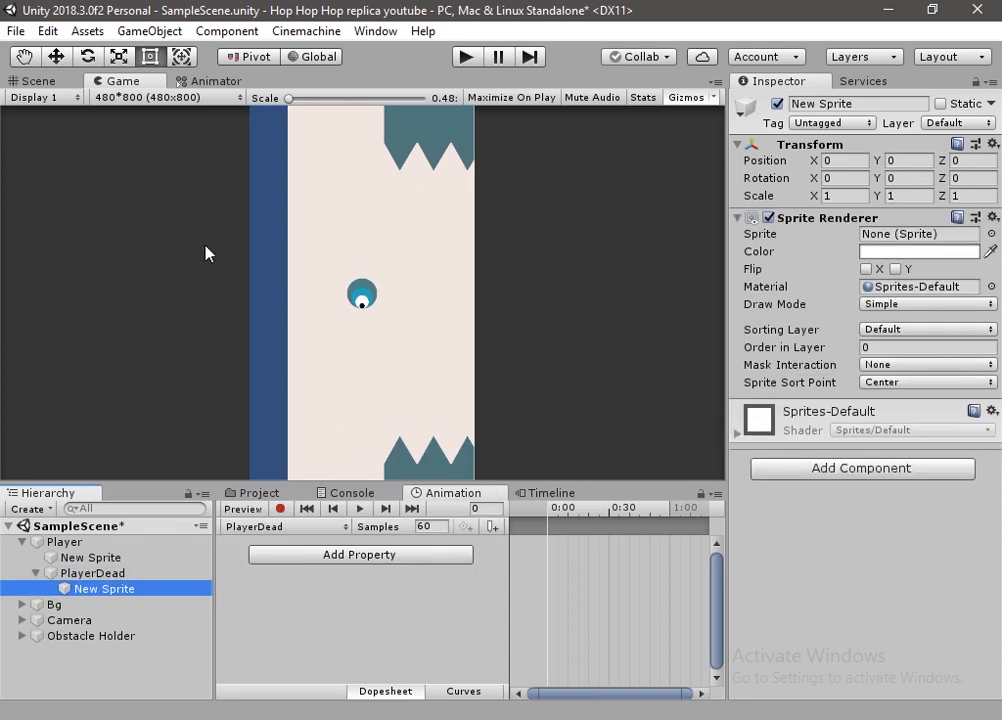
click(44, 85)
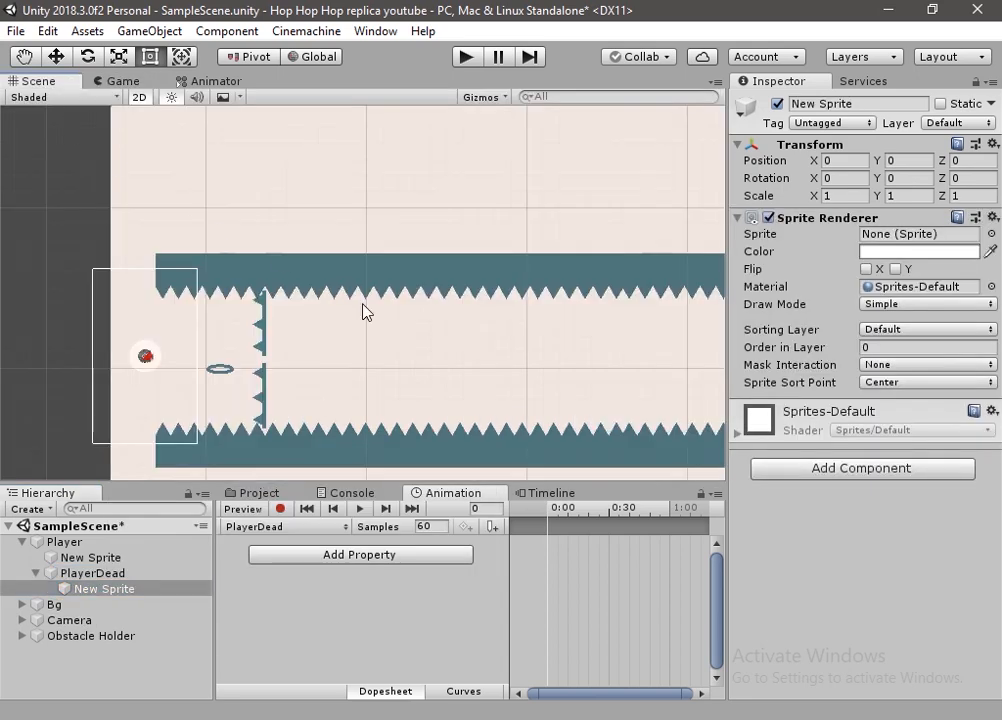
click(262, 494)
scroll(239, 409, up, 3)
click(278, 646)
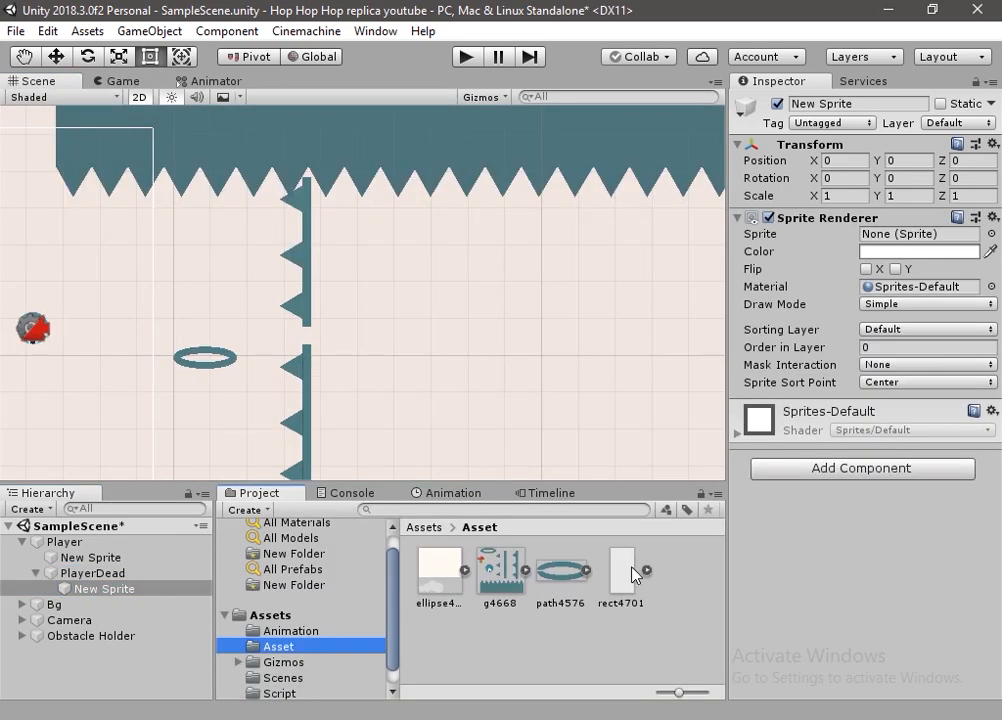
drag(634, 575, 920, 246)
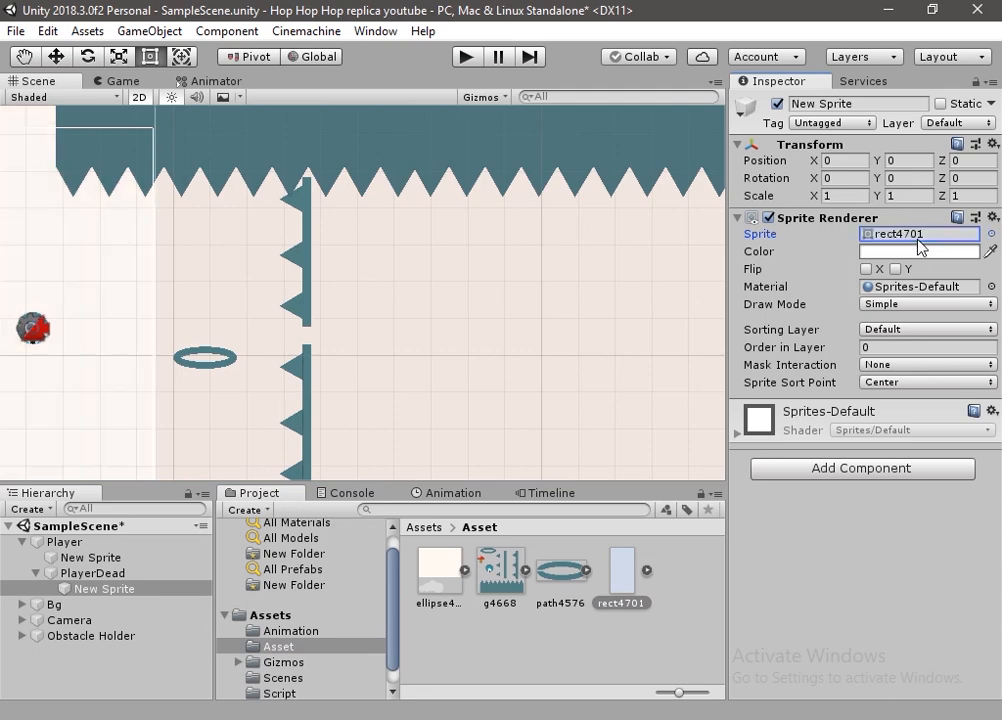
Set the new sprite's X and Y scale to 0.1
scroll(127, 374, down, 2)
text(0.1)
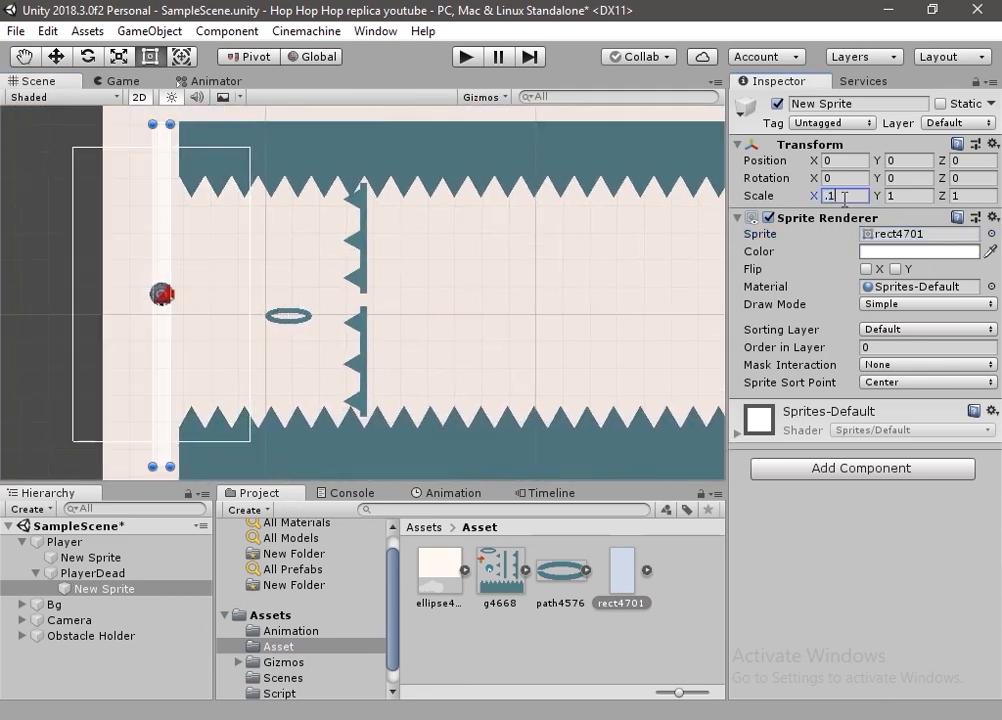
key(Tab)
text(.1)
scroll(190, 298, up, 5)
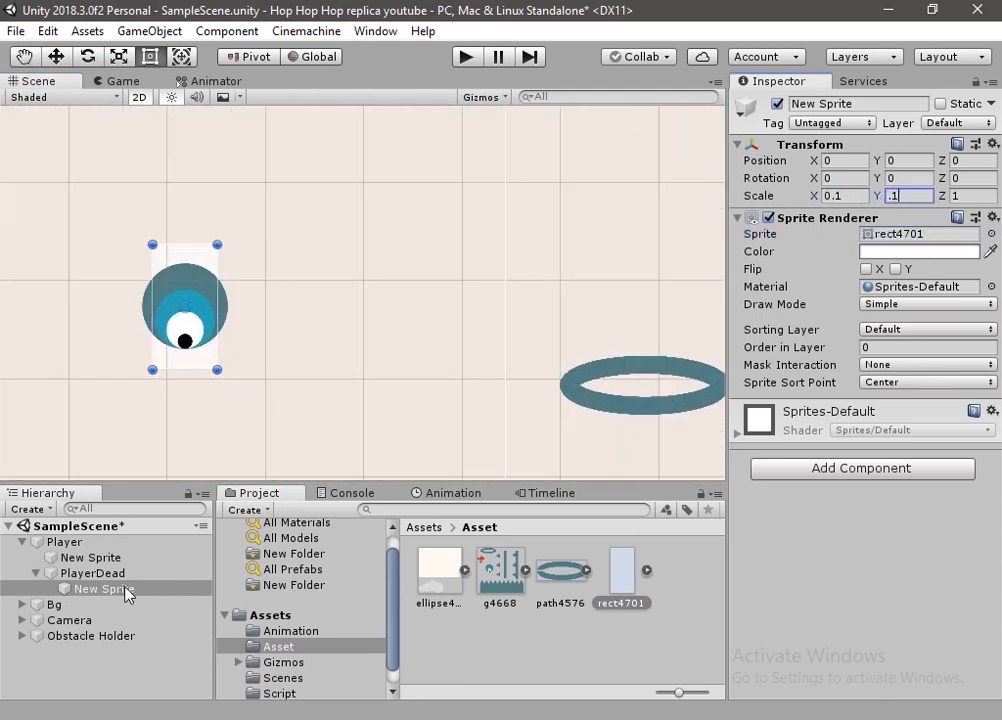
Move the sprite up beside the player to about X 0.94, Y 1.36 and rotate it about -31.5 degrees around Z
click(125, 592)
key(w)
drag(190, 300, 252, 174)
drag(944, 178, 1001, 126)
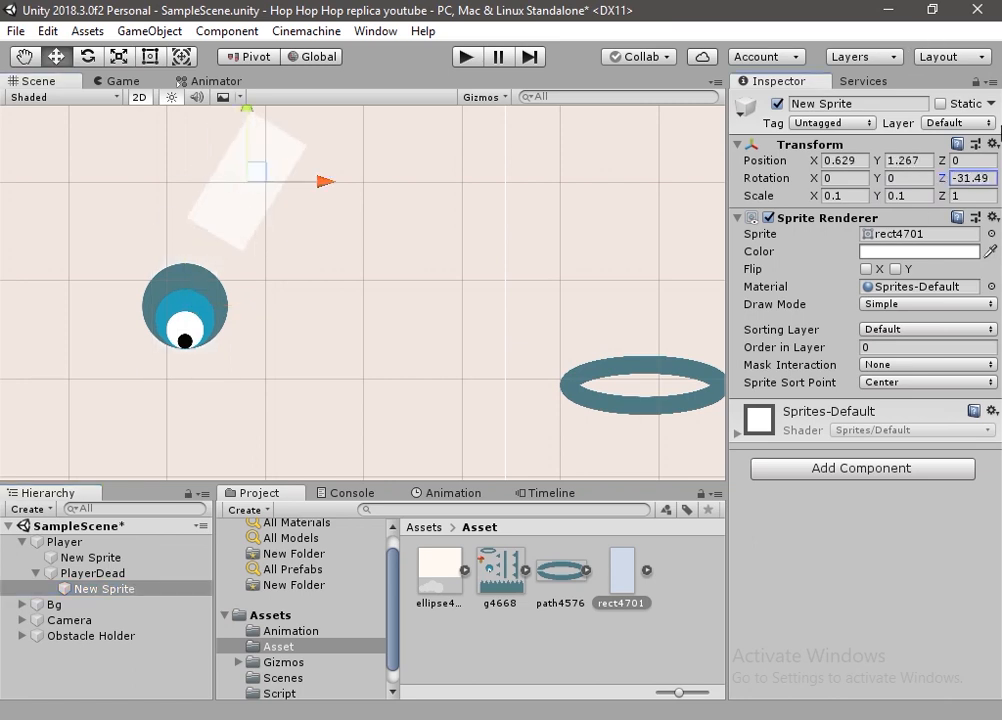
drag(268, 175, 291, 174)
scroll(305, 300, down, 2)
middle_drag(311, 280, 311, 315)
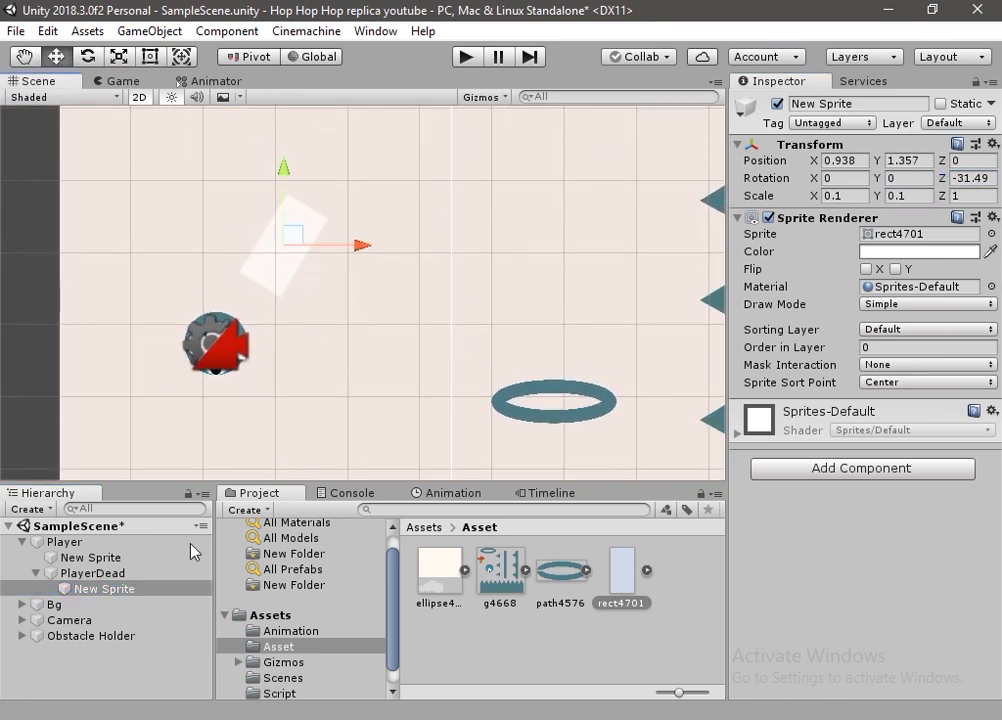
Duplicate the sprite within PlayerDead to get four rectangles, arranged as a fan above and beside the player
click(104, 588)
key(ctrl+d)
drag(293, 234, 81, 299)
key(BackSpace)
click(106, 600)
key(ctrl+d)
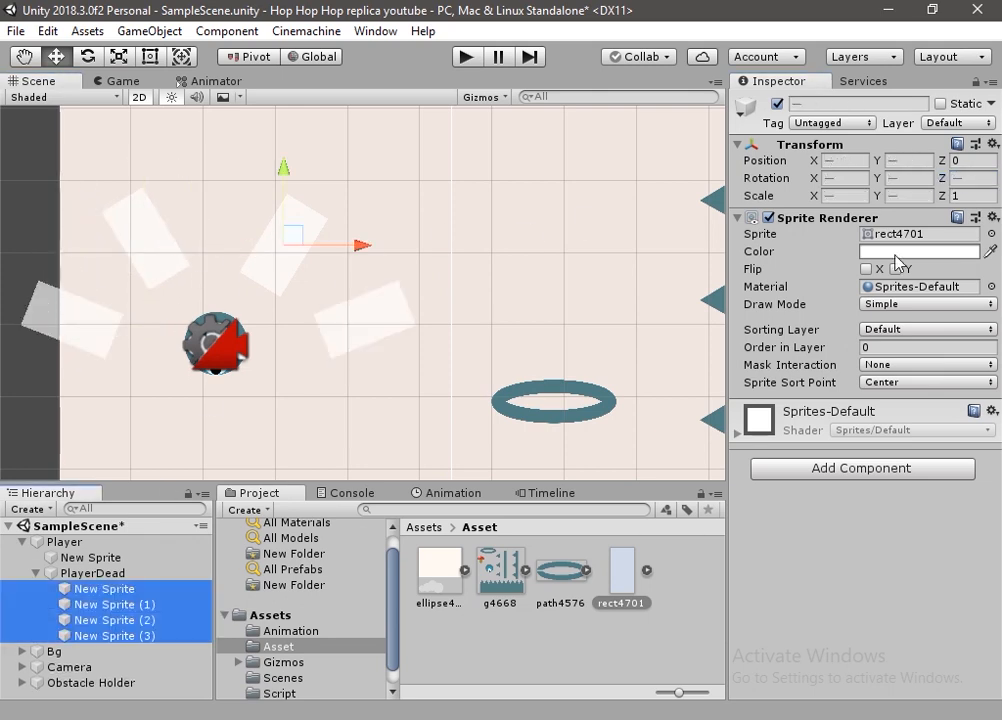
Set the colour of the four PlayerDead sprites to orange-red
click(897, 254)
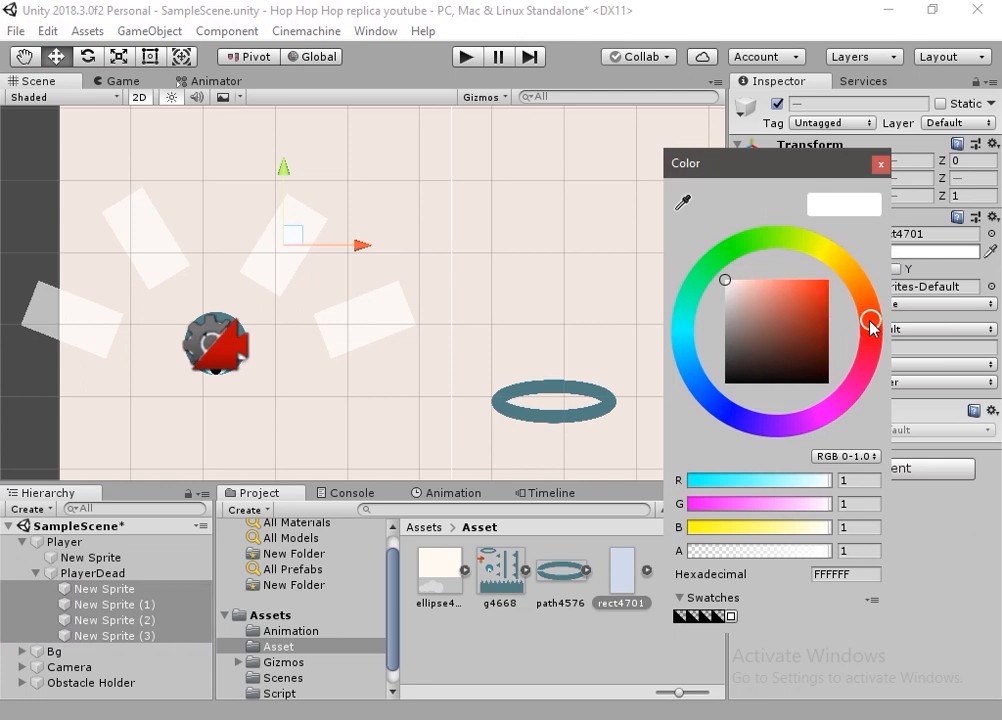
drag(797, 295, 799, 290)
click(883, 163)
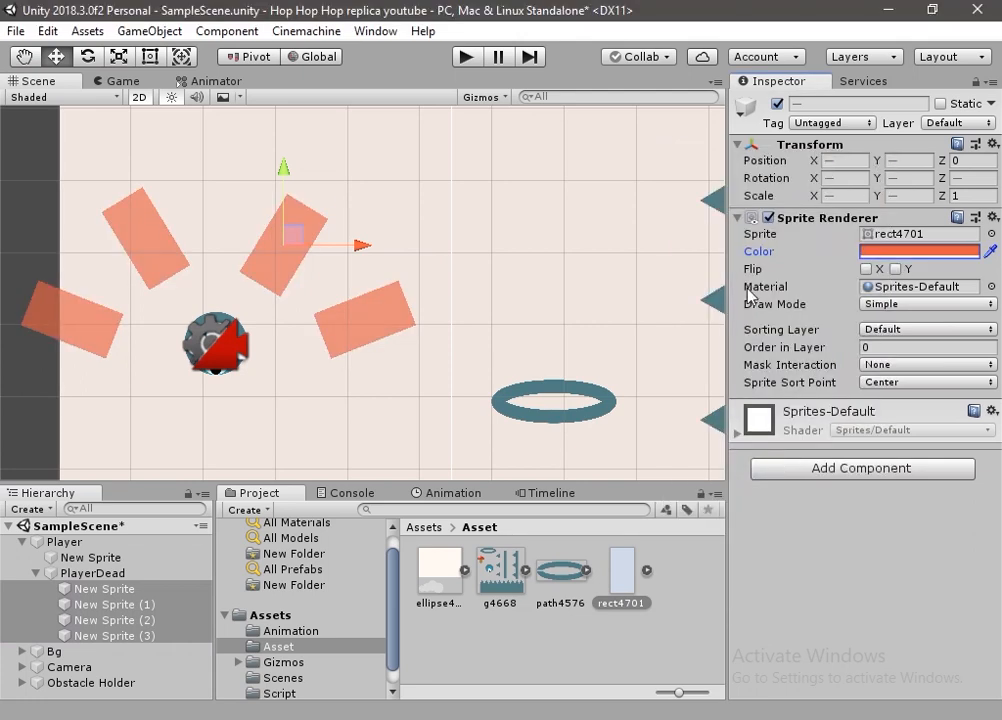
Scale the PlayerDead object down uniformly to about 0.64 with animation recording off
click(465, 494)
click(281, 509)
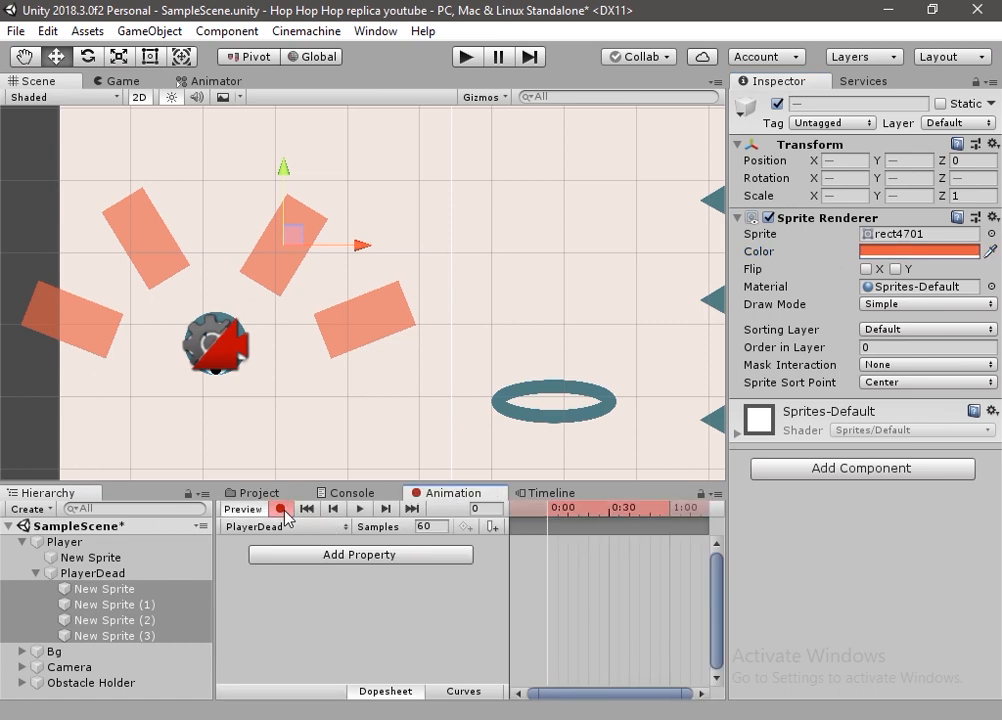
click(284, 512)
click(118, 574)
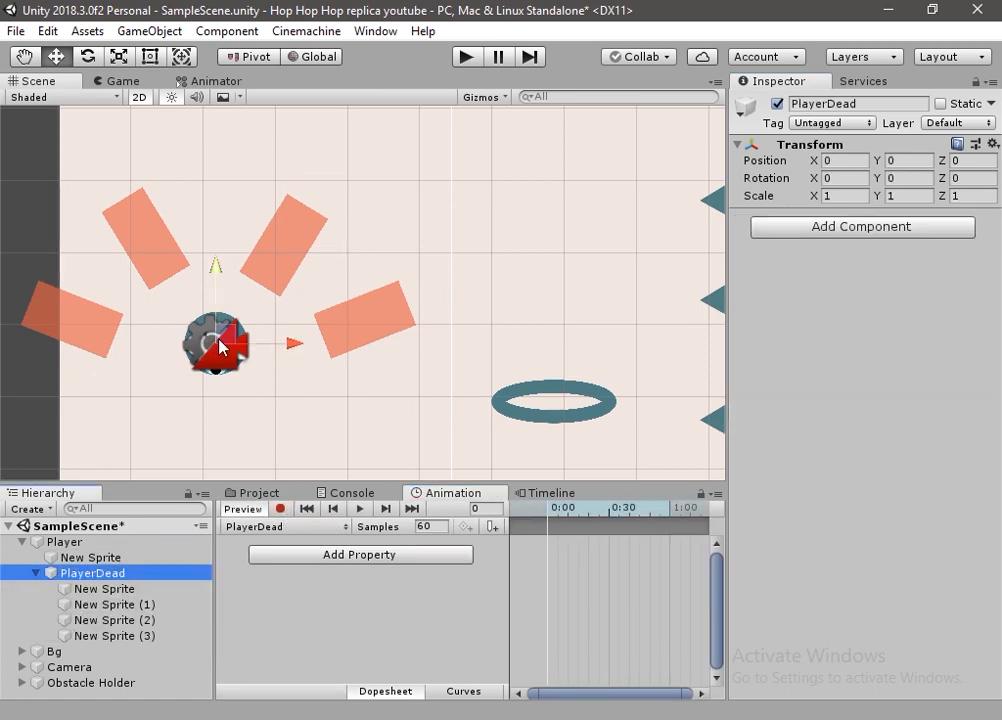
key(r)
drag(218, 346, 194, 359)
Deactivate PlayerDead outside recording, and record it as active at frame 0 of the PlayerDead animation
click(280, 511)
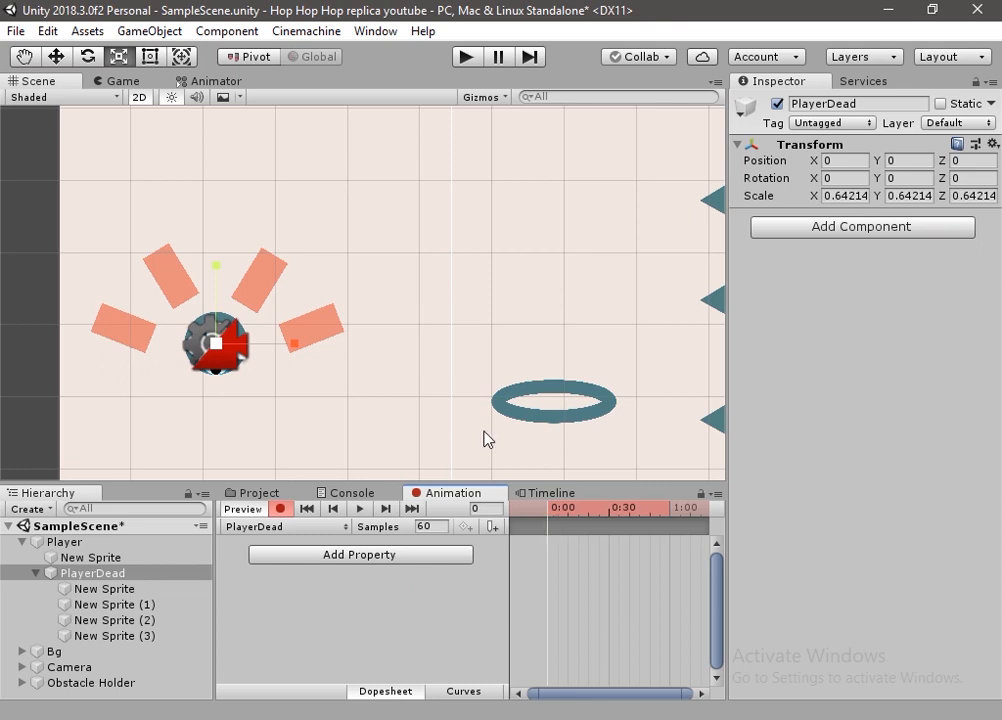
click(777, 103)
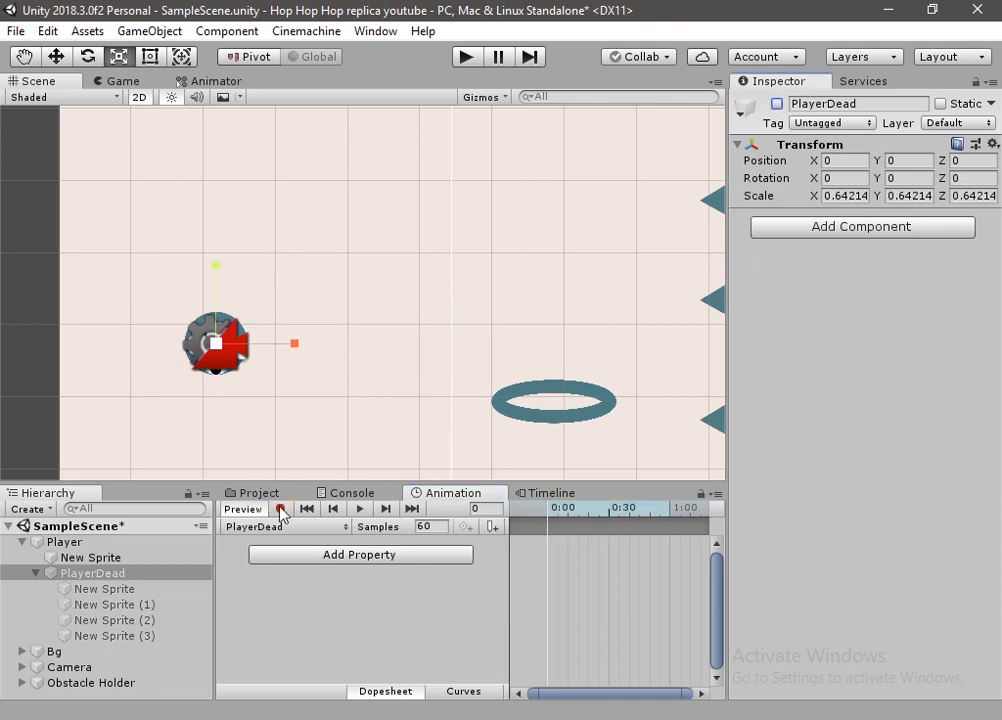
click(777, 103)
Undo the scale change made at frame 0 and record a uniform PlayerDead scale of about 1.05 at frame 40
drag(217, 344, 258, 330)
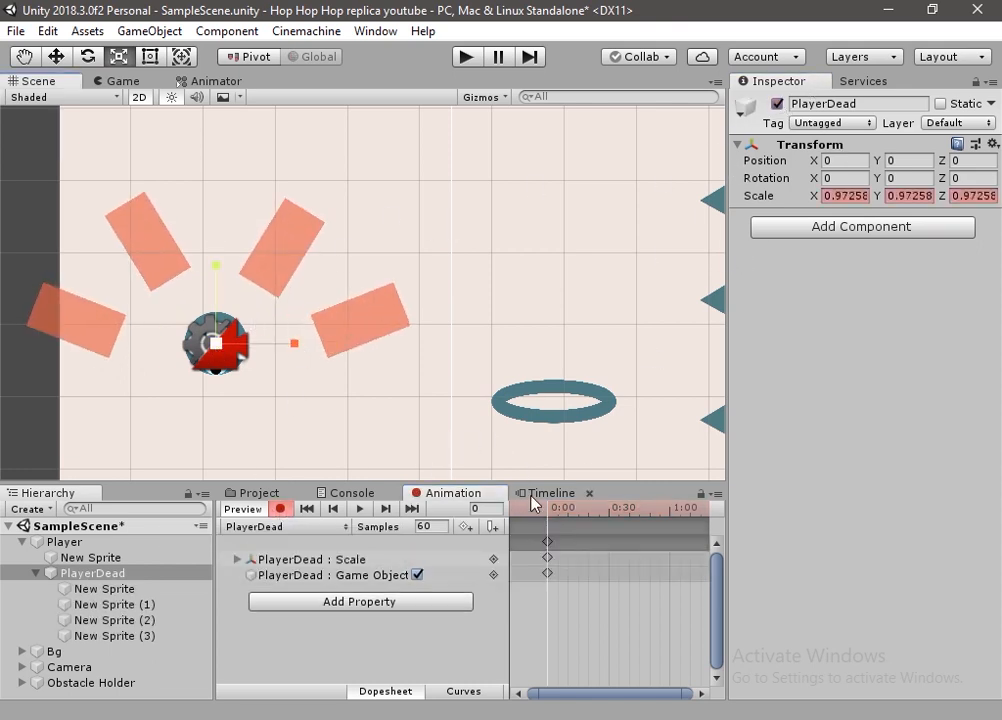
key(ctrl+z)
drag(622, 528, 630, 526)
drag(217, 342, 262, 318)
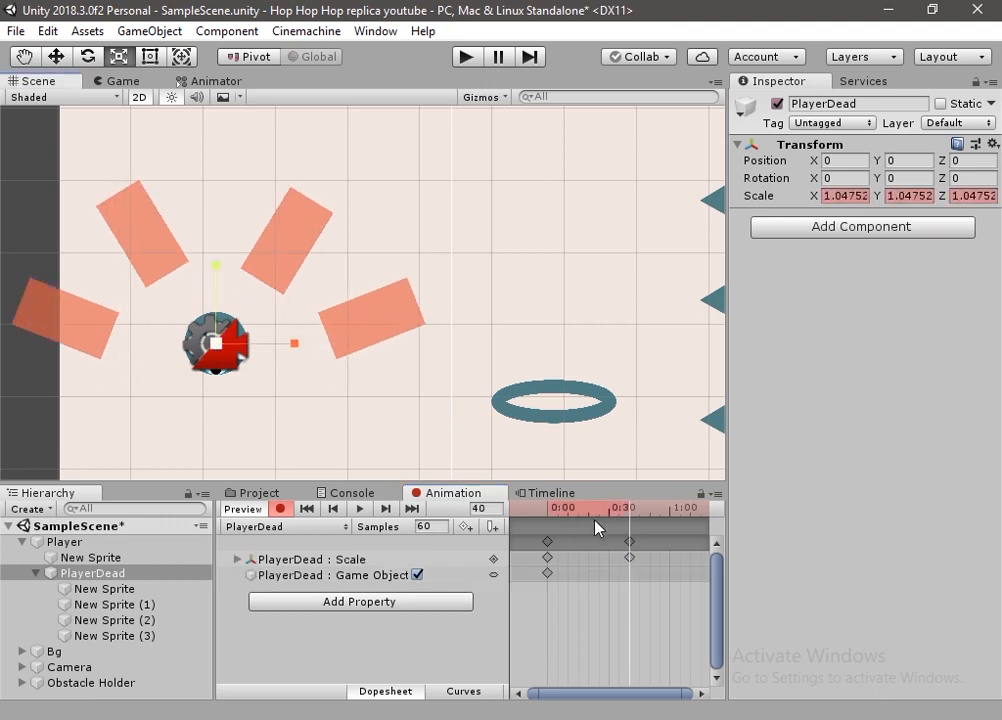
Record alternating inactive and active keyframes for PlayerDead from frame 40 onward for a blinking effect, and stop recording
drag(635, 512, 505, 519)
click(777, 104)
click(653, 509)
click(777, 104)
click(662, 512)
click(777, 104)
click(279, 511)
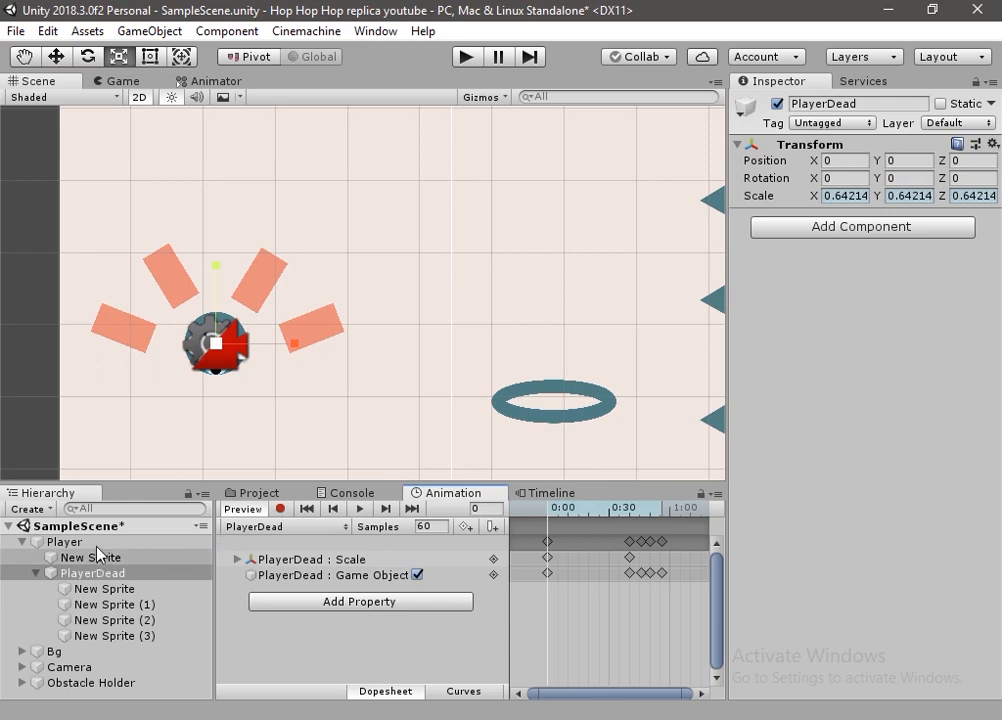
In the Player's animator, create an empty default state with a transition to PlayerDead, and place it above the PlayerDead state
click(207, 82)
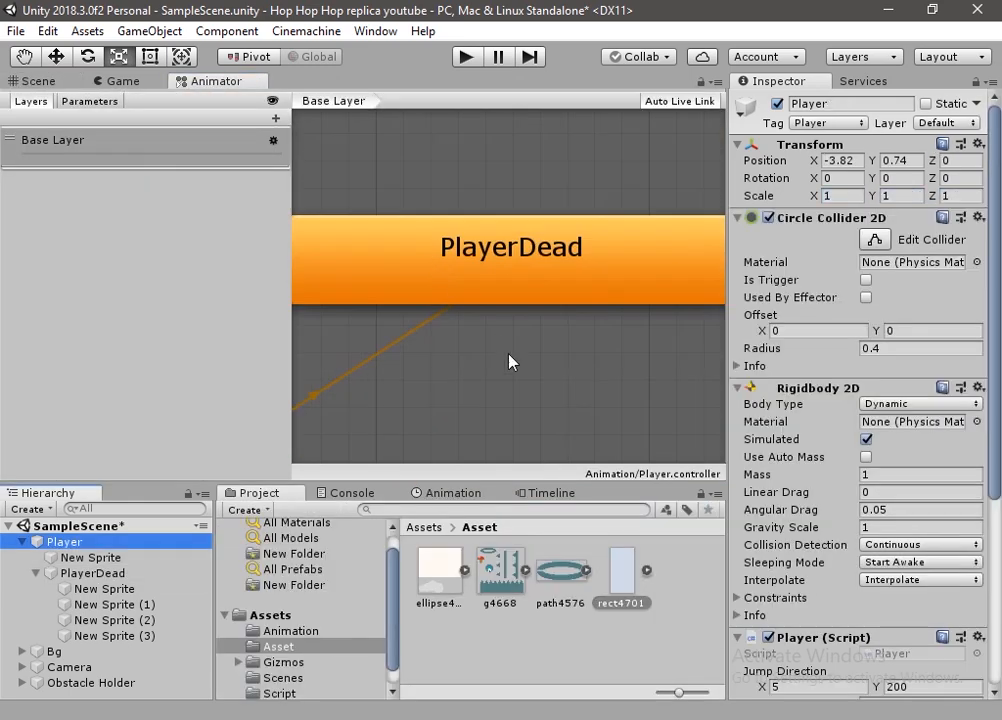
scroll(509, 362, down, 3)
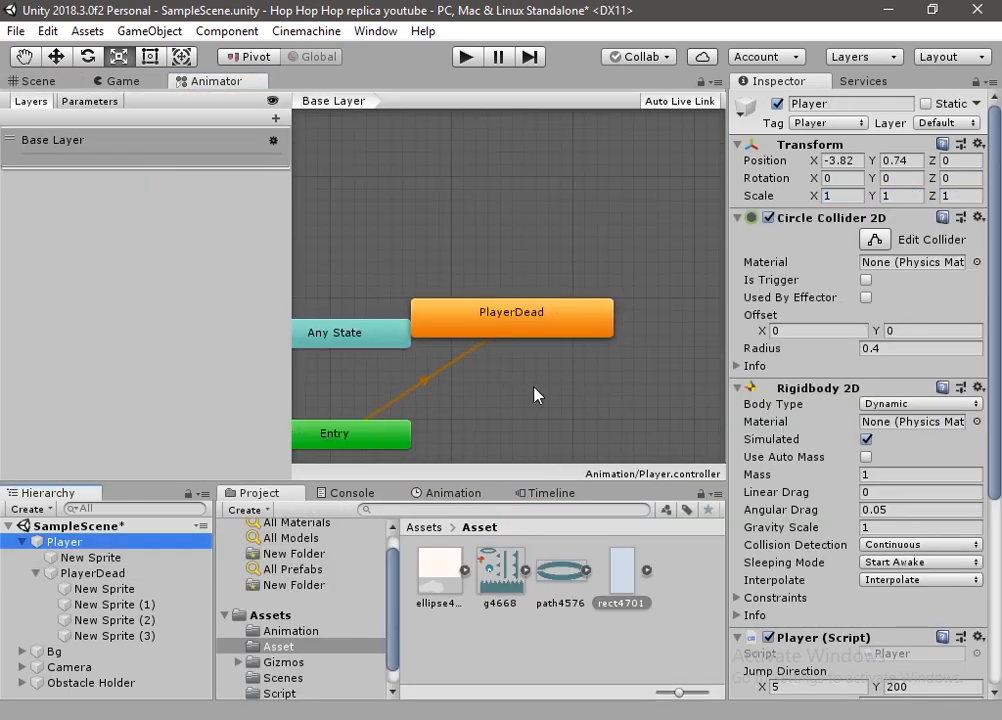
right_click(535, 392)
mouse_move(665, 405)
click(807, 400)
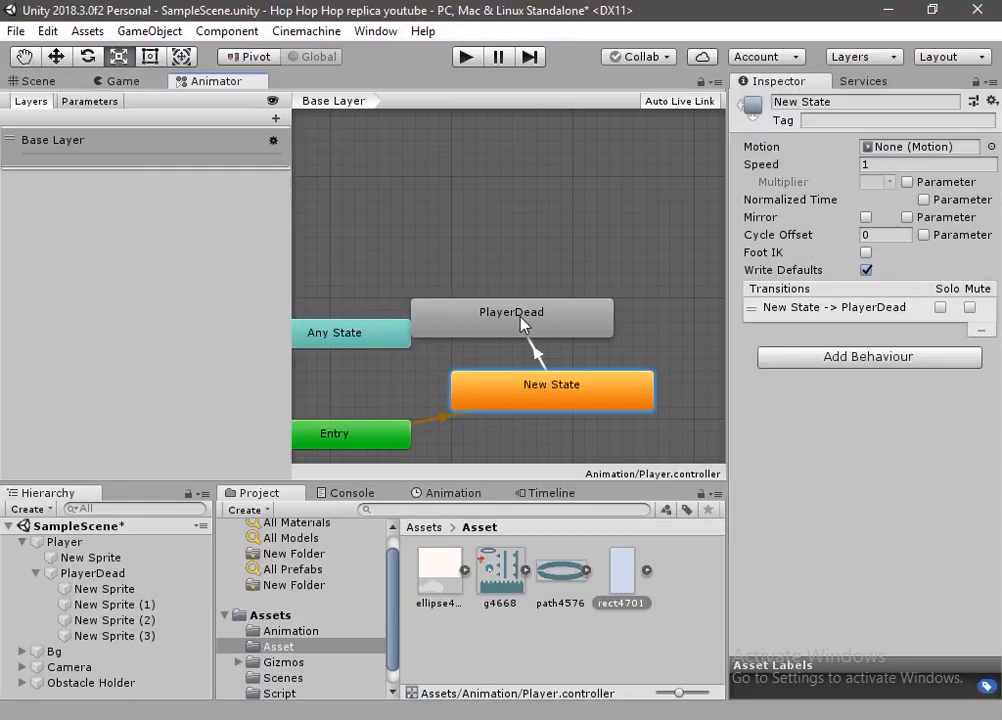
drag(519, 322, 637, 461)
drag(578, 400, 541, 266)
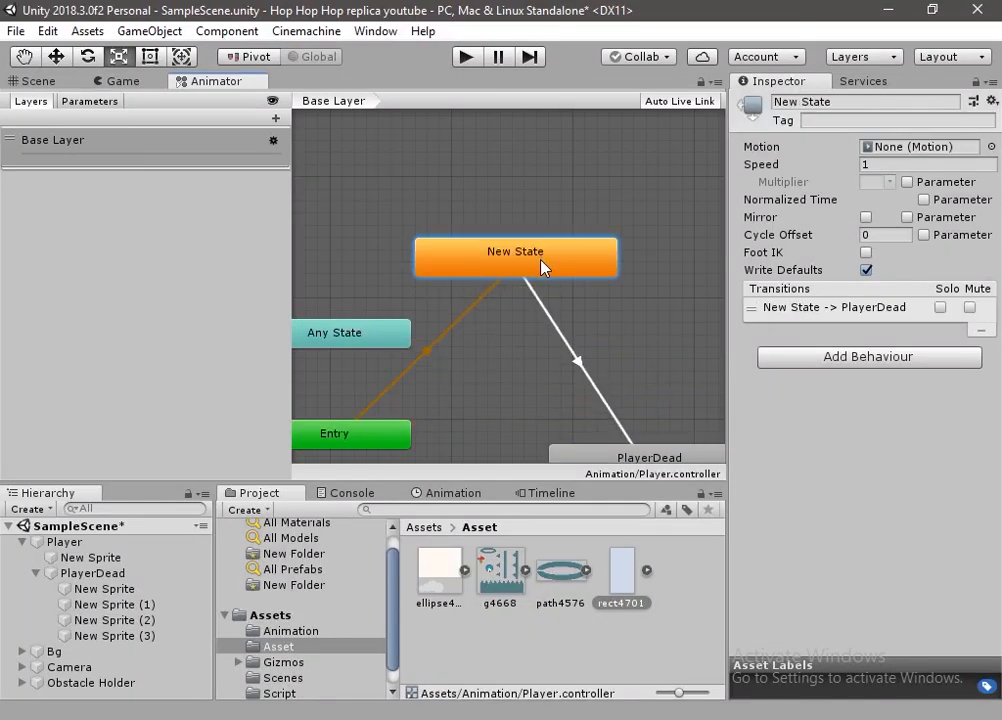
drag(631, 464, 580, 394)
Add a trigger parameter named Dead to the Player's animator
click(276, 118)
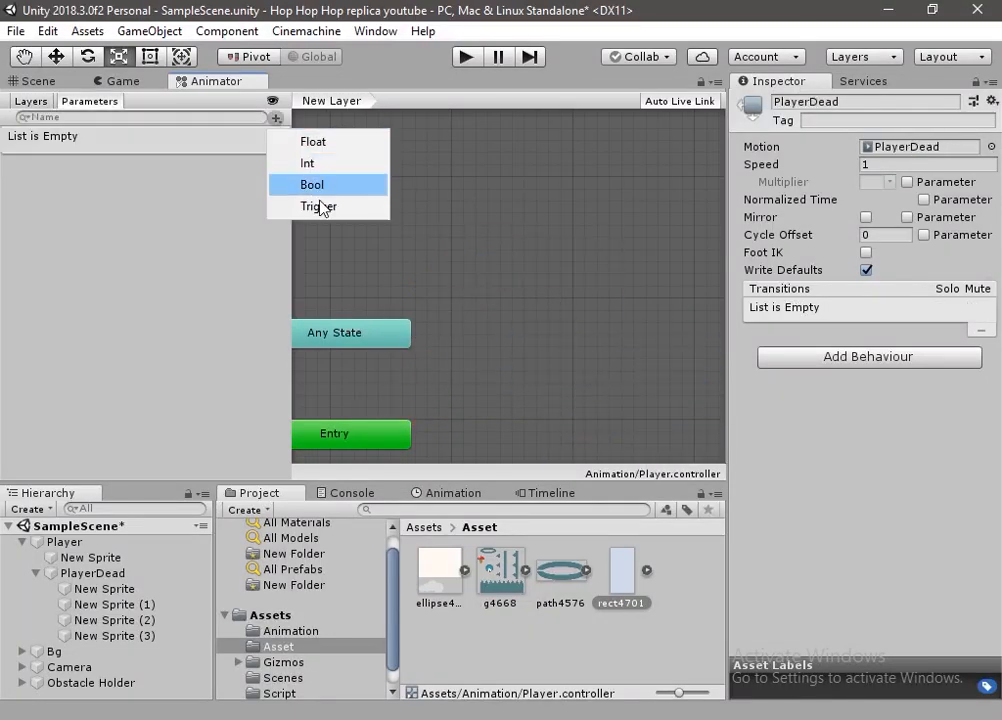
click(322, 207)
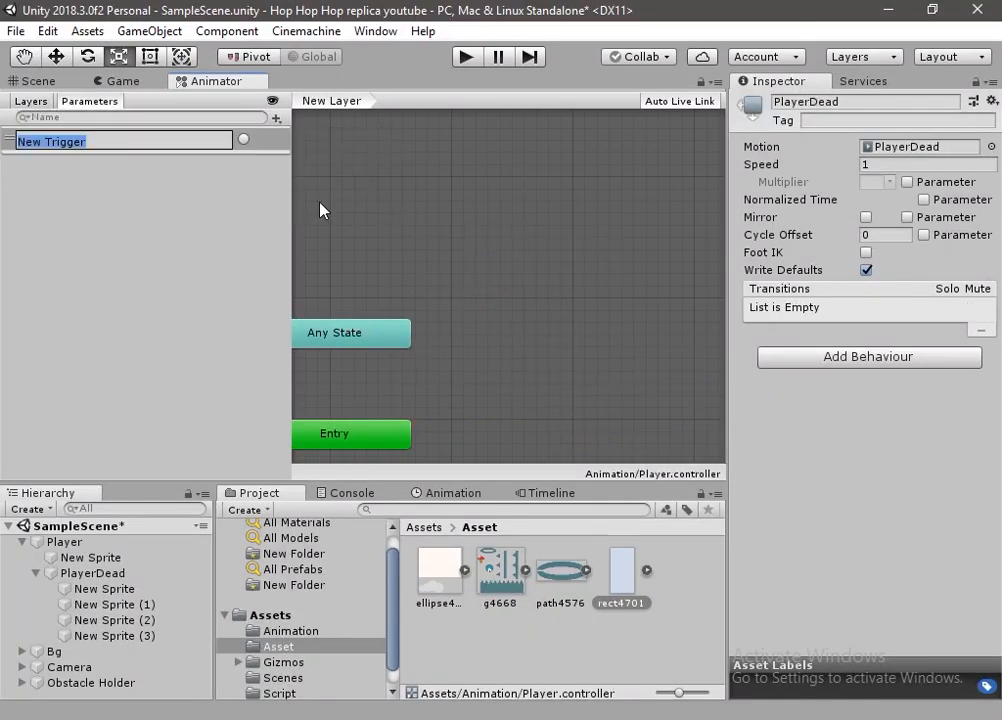
text(Dead)
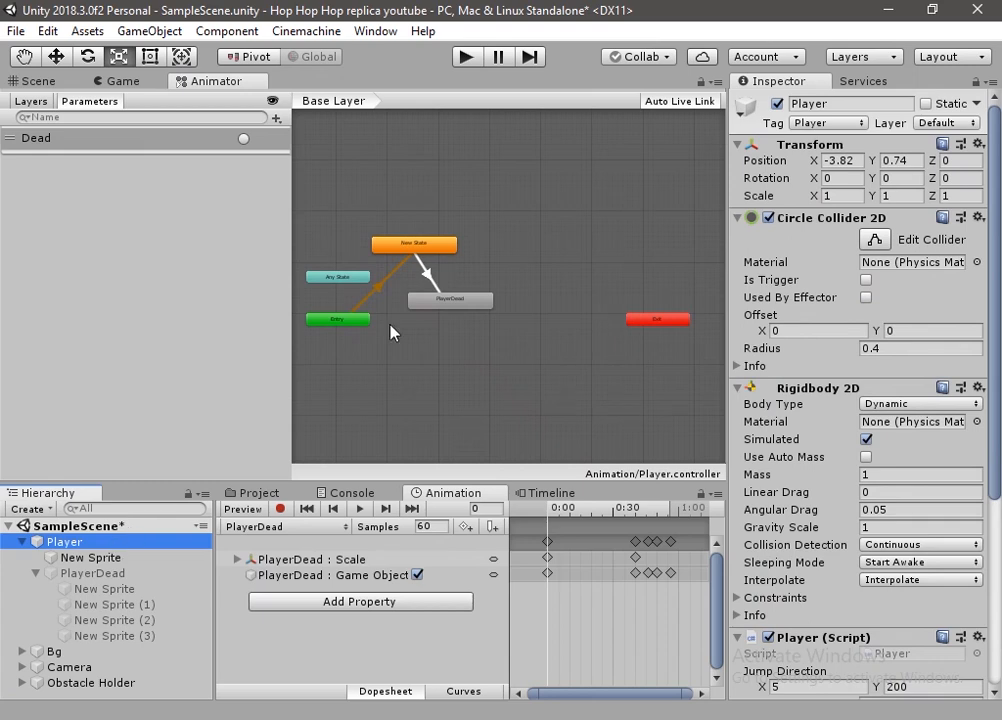
Add the Dead trigger as the condition of the transition from New State to PlayerDead
scroll(391, 331, up, 3)
click(445, 348)
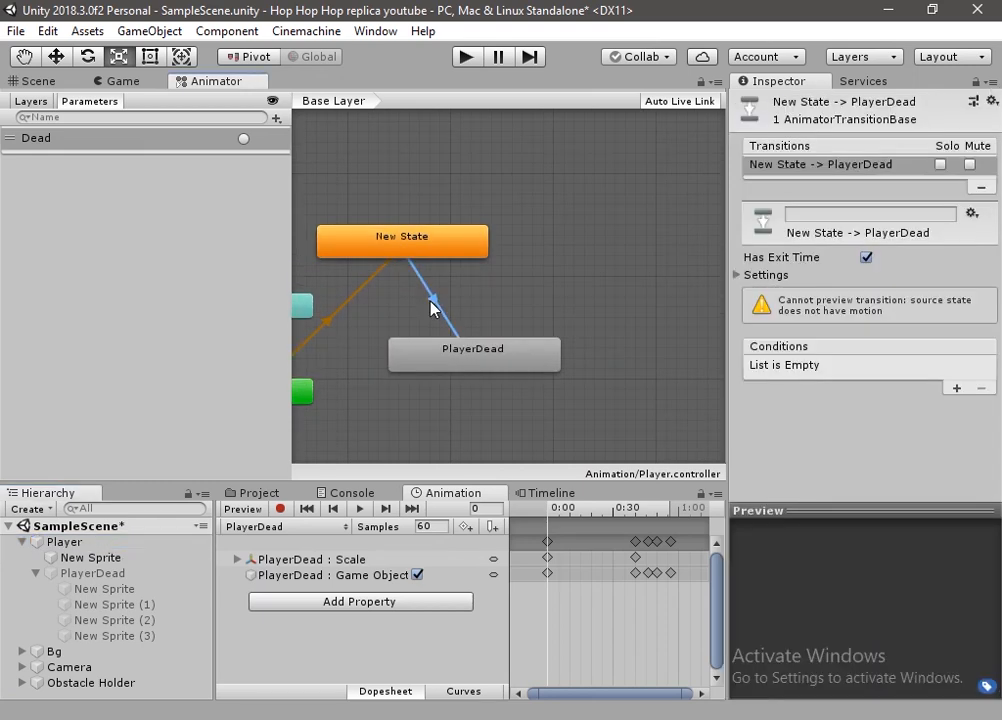
click(956, 389)
Turn off the transition's fixed duration and exit time, and set both its Transition Duration and Exit Time to 0
click(740, 275)
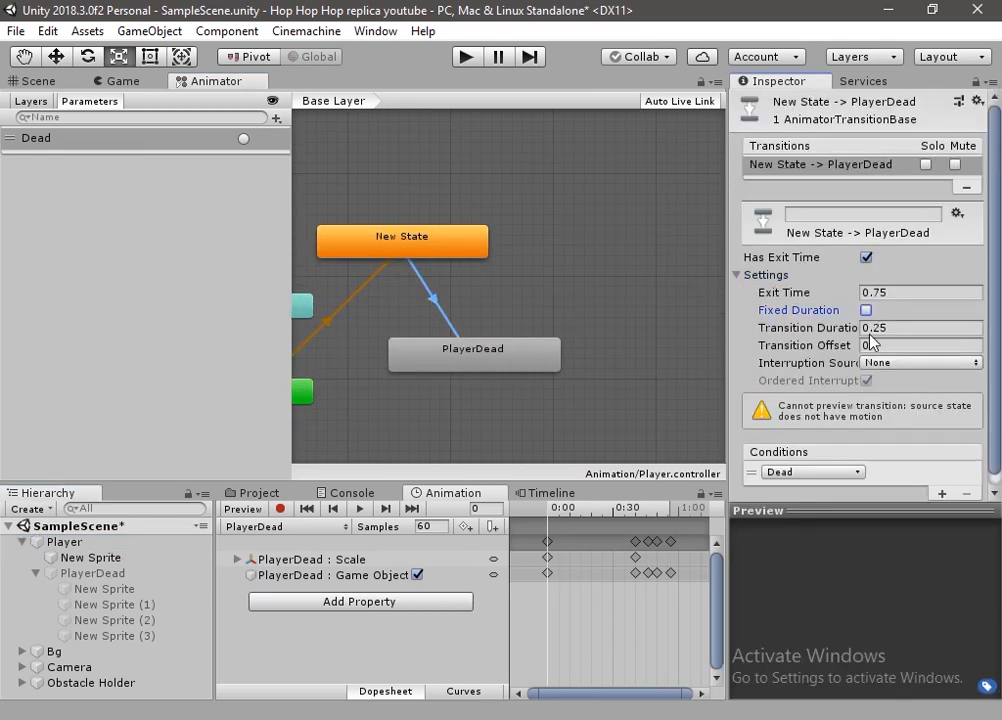
click(872, 329)
text(0)
click(902, 293)
text(0)
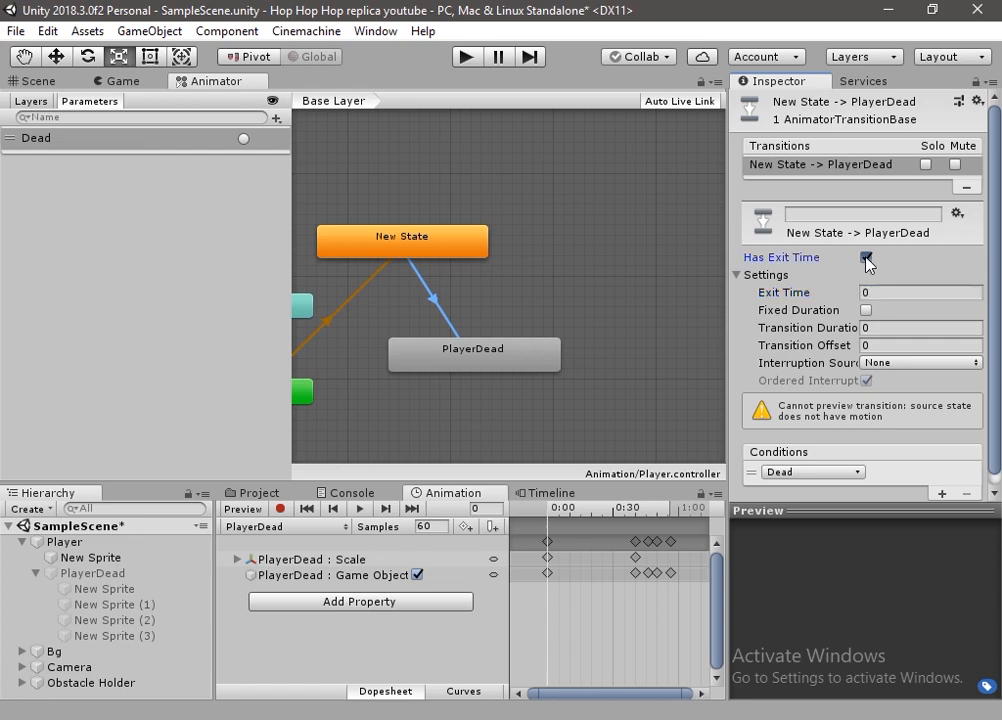
click(866, 258)
click(739, 276)
Switch to Visual Studio, uncomment the animator.SetTrigger("Dead") line in the Player script's PlayerDead method, and save
key(alt+Tab)
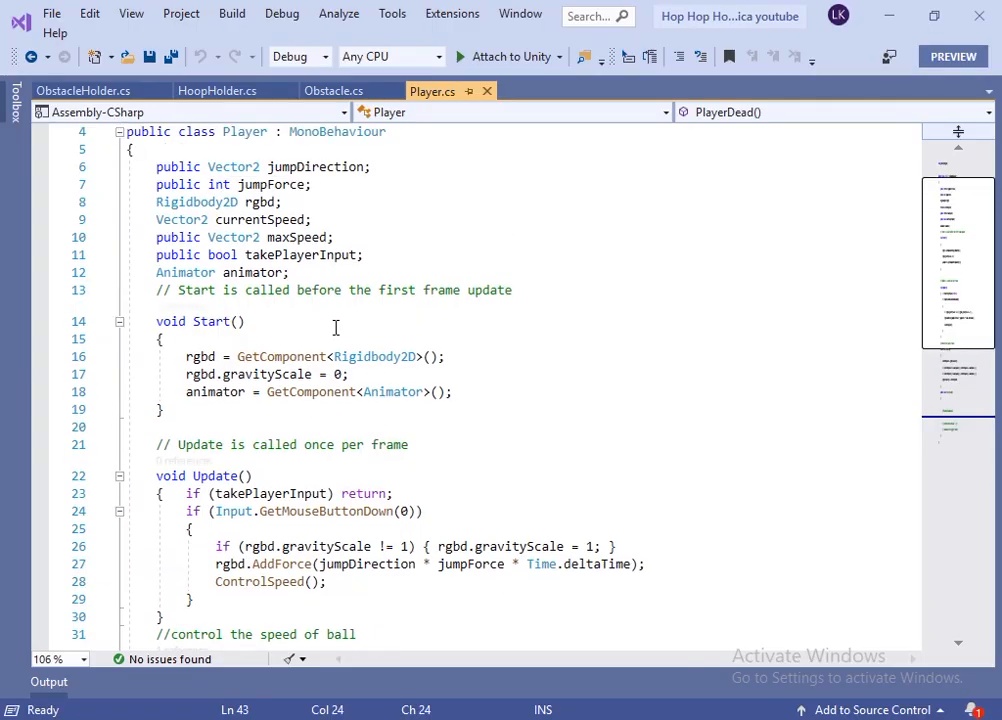
scroll(329, 407, down, 7)
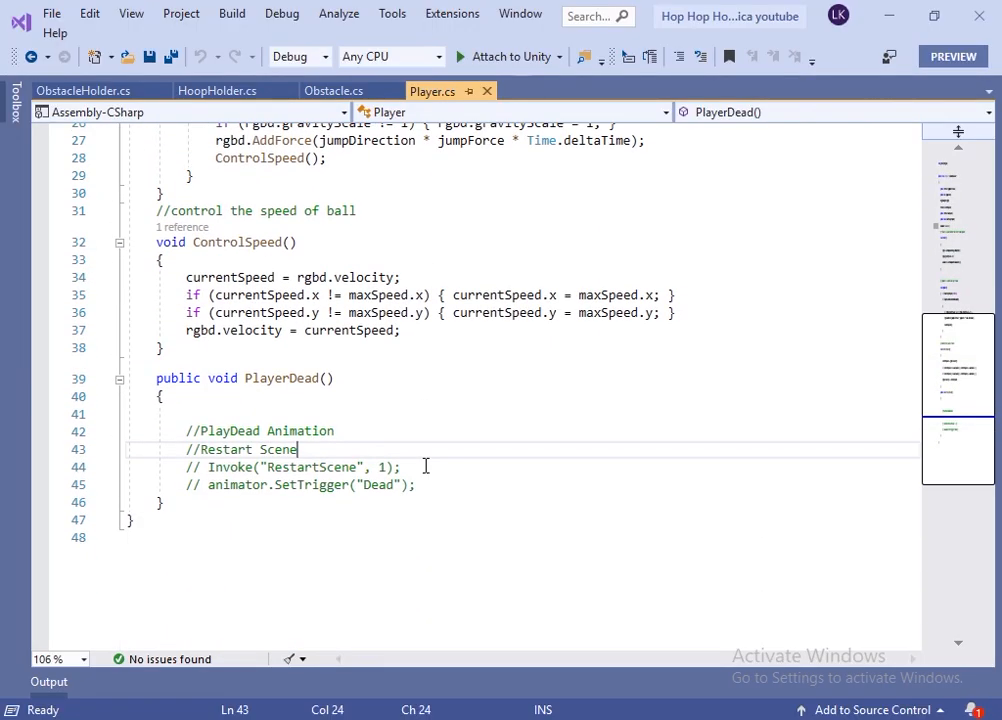
drag(249, 381, 358, 380)
click(425, 437)
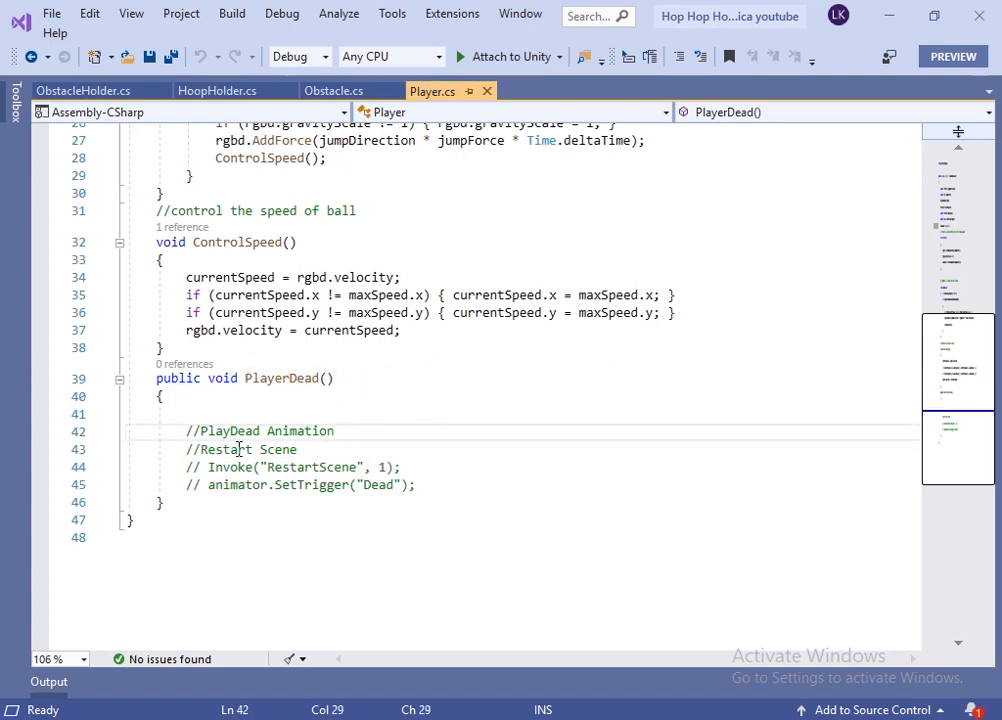
drag(187, 467, 401, 485)
key(ctrl+k)
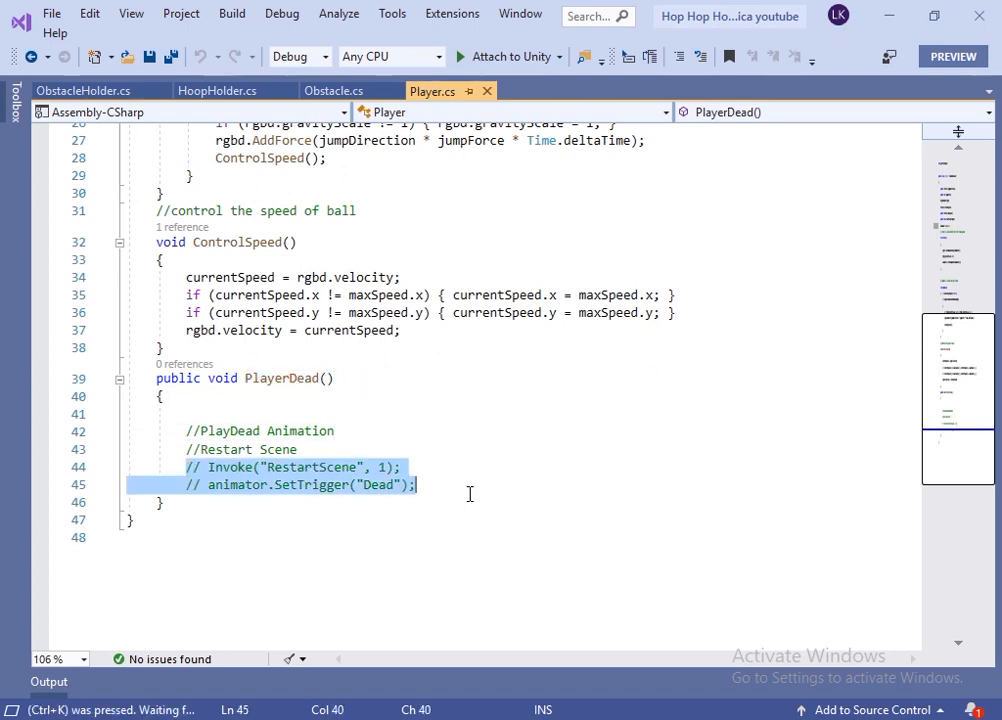
key(ctrl+u)
key(ctrl+s)
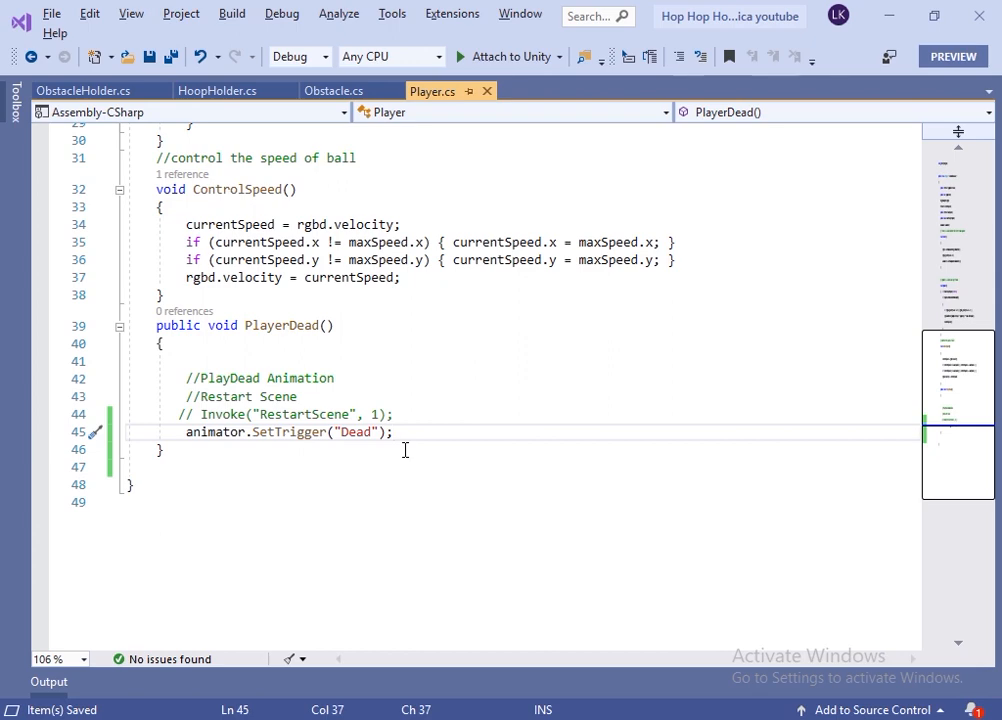
scroll(404, 449, up, 5)
scroll(404, 449, down, 2)
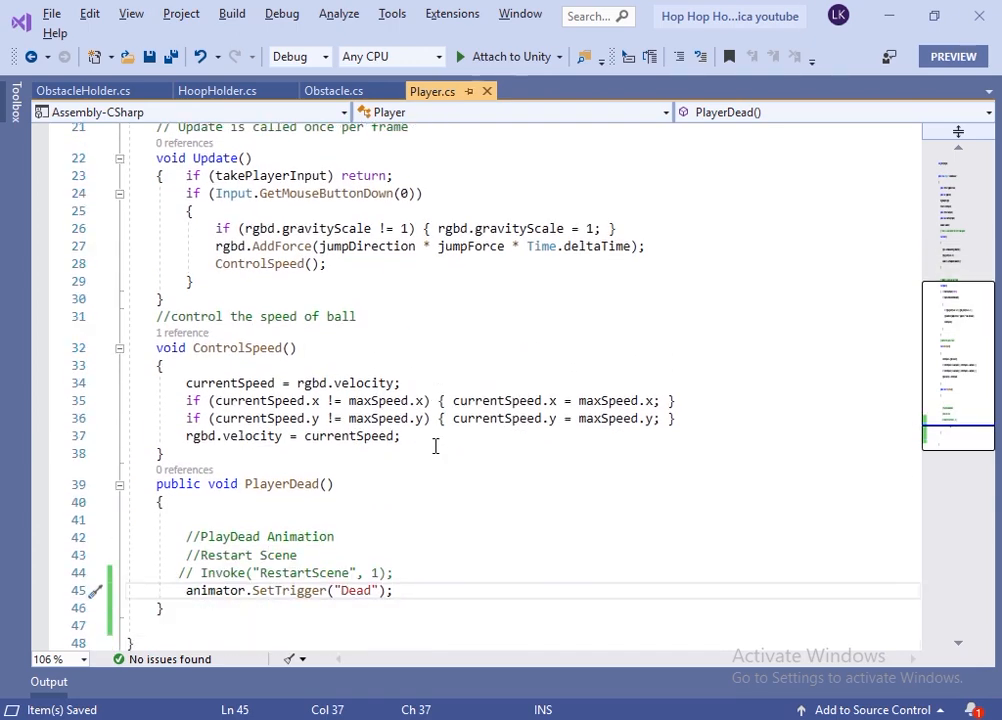
Back in Unity, create a C# script named GameManager in the Script folder and open it for editing
key(alt+Tab)
right_click(511, 679)
mouse_move(640, 218)
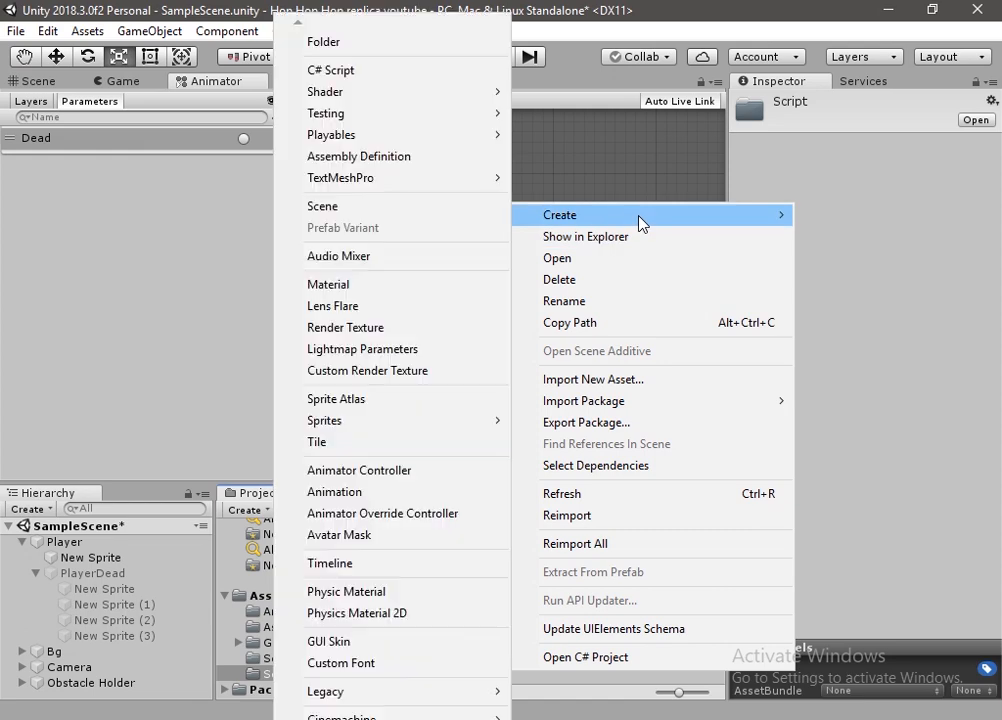
click(390, 72)
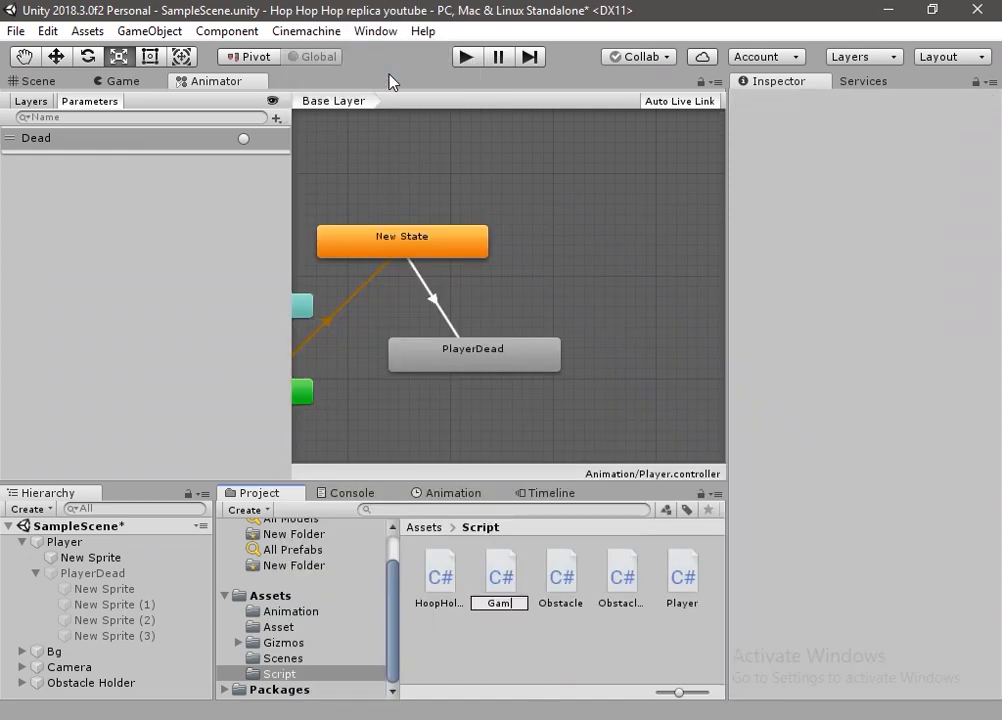
text(GameManager)
key(Return)
key(Return)
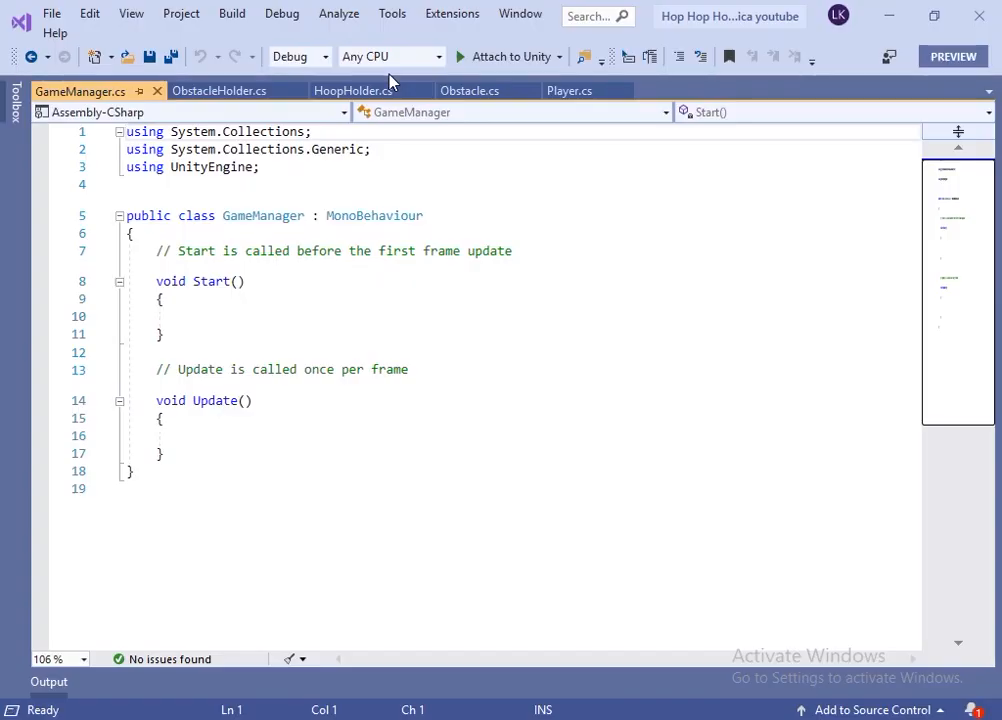
Replace the two System.Collections using lines in the GameManager script with using UnityEngine.SceneManagement;
drag(409, 156, 172, 133)
text(Uni)
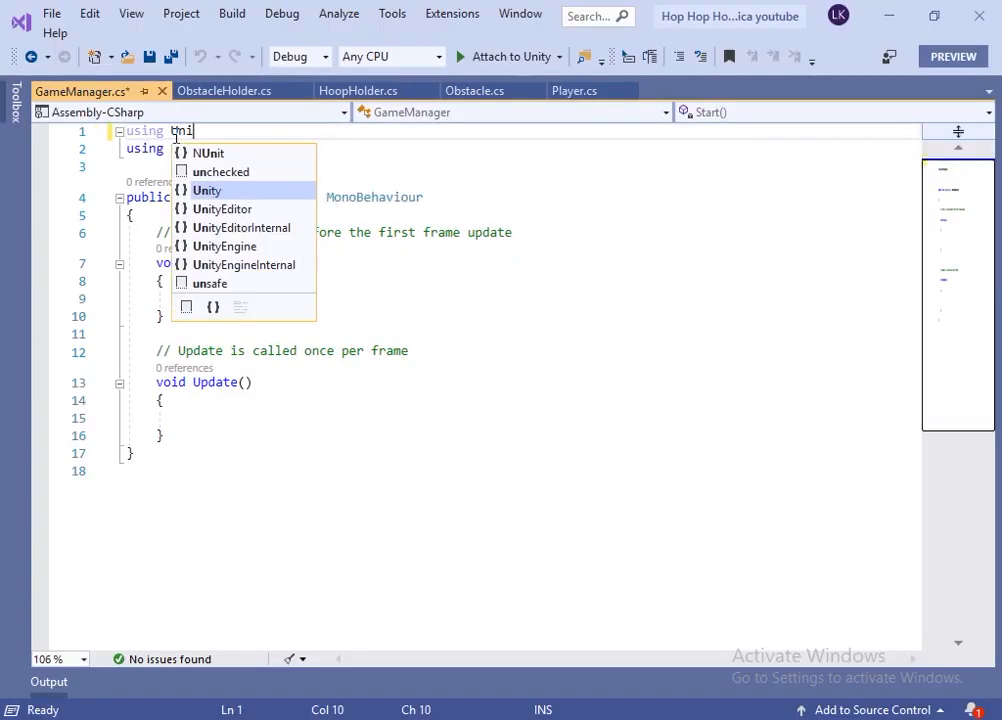
text(ty)
key(Down)
key(Down)
text(Engine.)
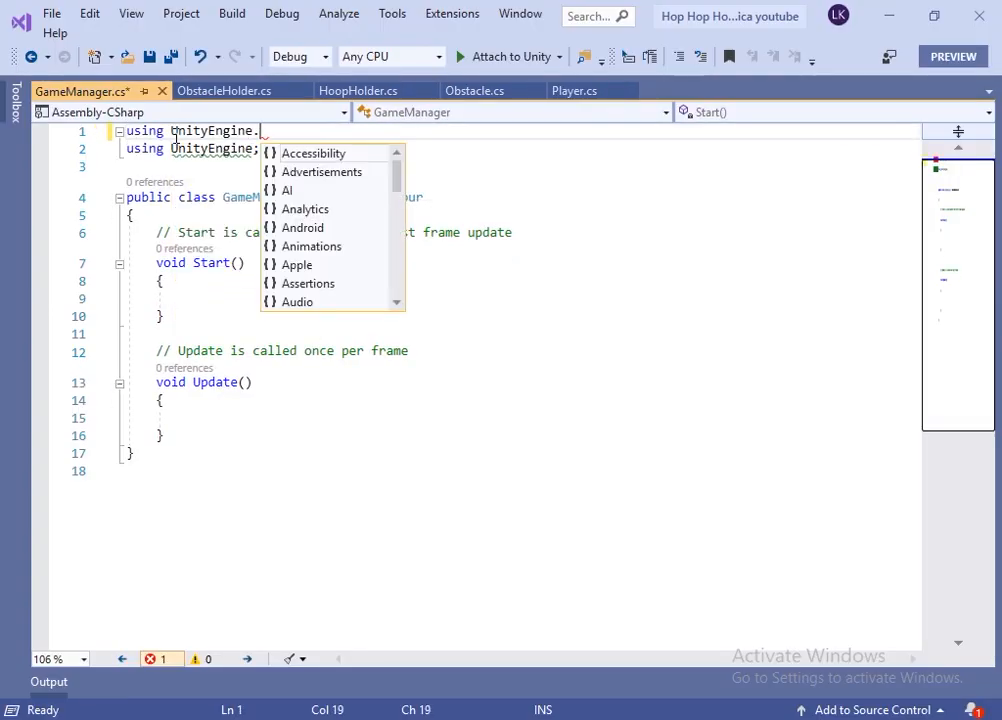
text(SceneManagement;)
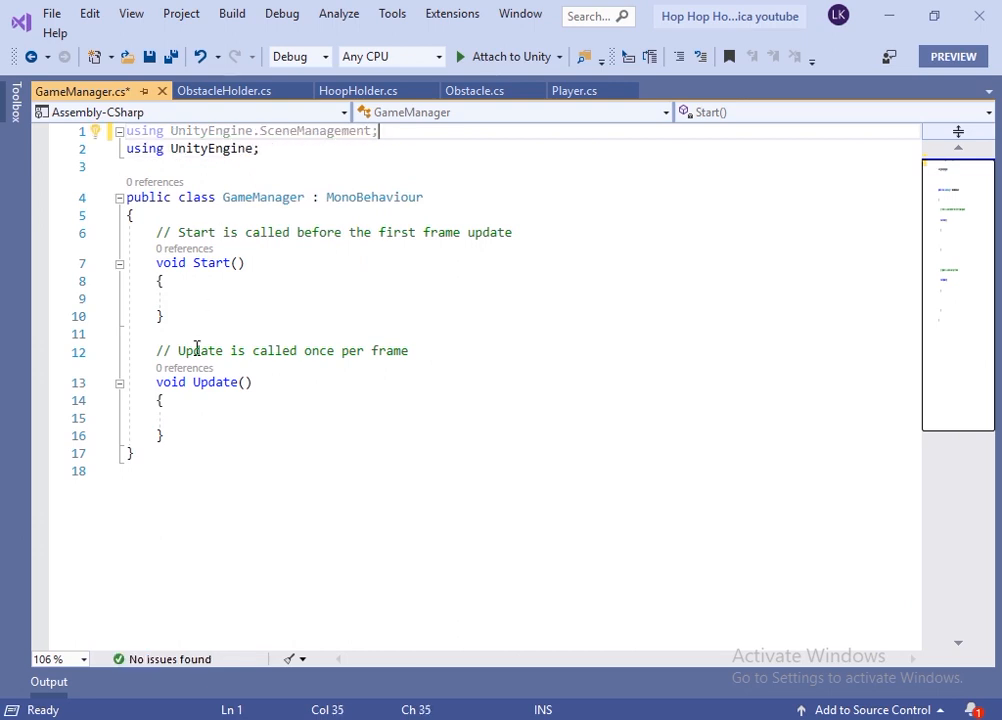
Replace GameManager's Update method and its comment with an empty public void RestartScene() method
drag(141, 350, 165, 435)
key(Delete)
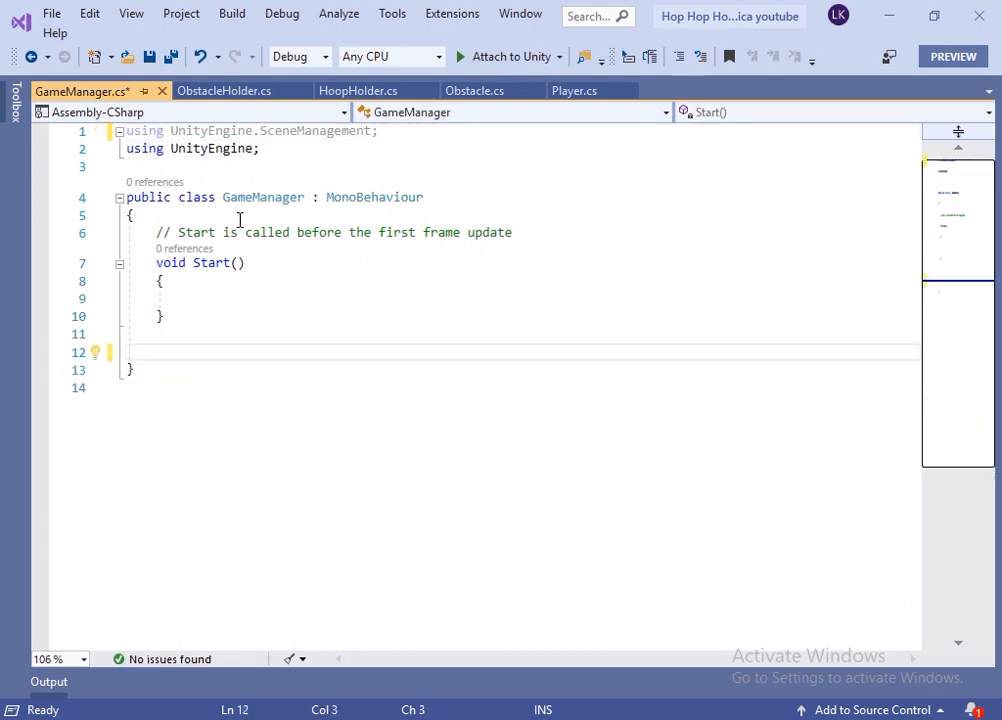
text(public void RestartSce)
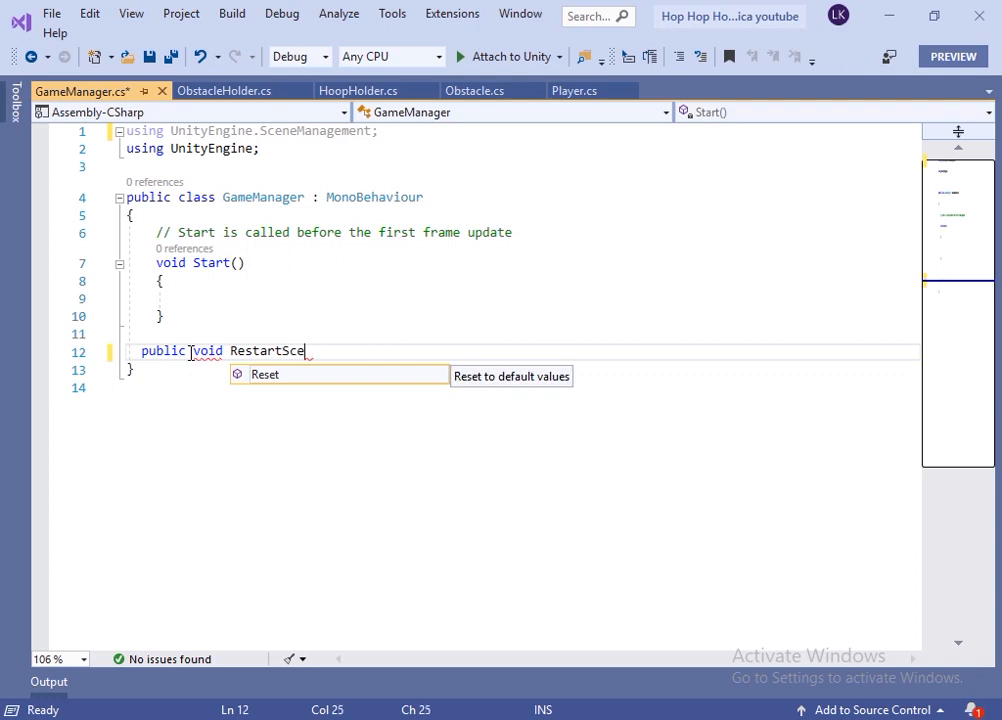
text(ne() {)
key(Return)
Make RestartScene reload the current scene with SceneManager.LoadScene(SceneManager.GetActiveScene().buildIndex); and save the script
text(Scene)
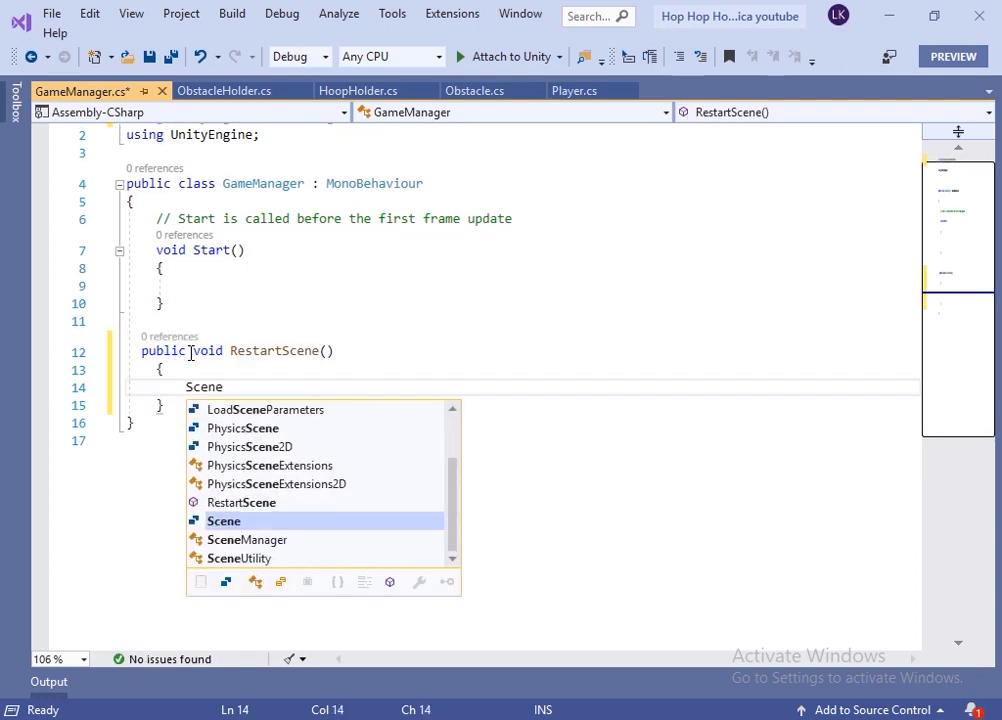
text(Manager.LoadScene(Sce)
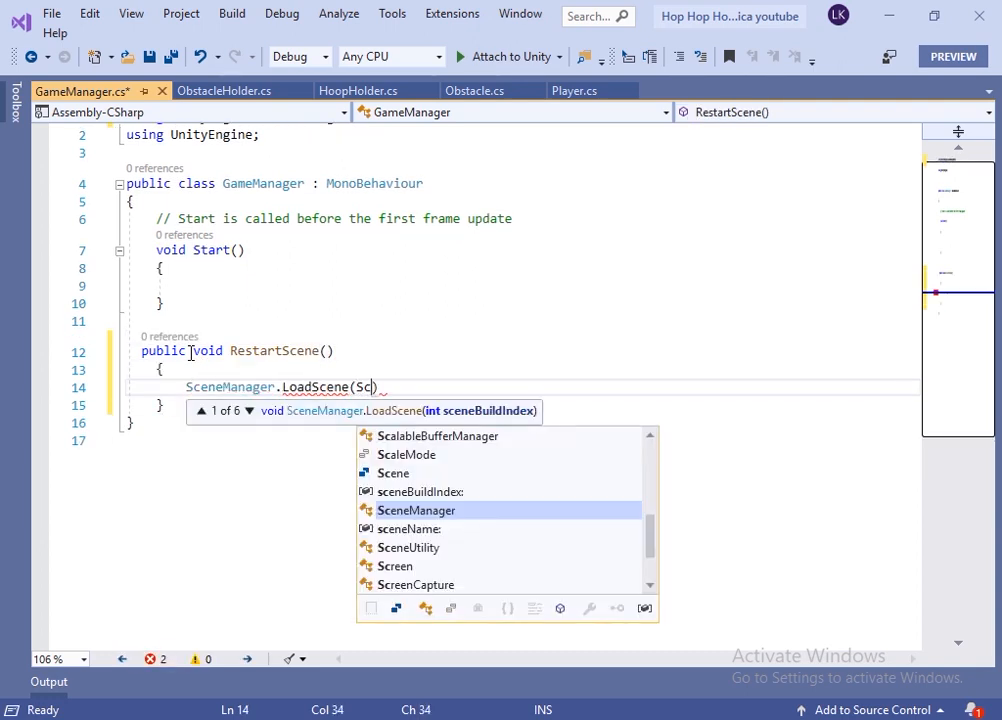
key(Down)
key(Down)
key(Down)
key(Up)
text(neManager.GetActiveScene)
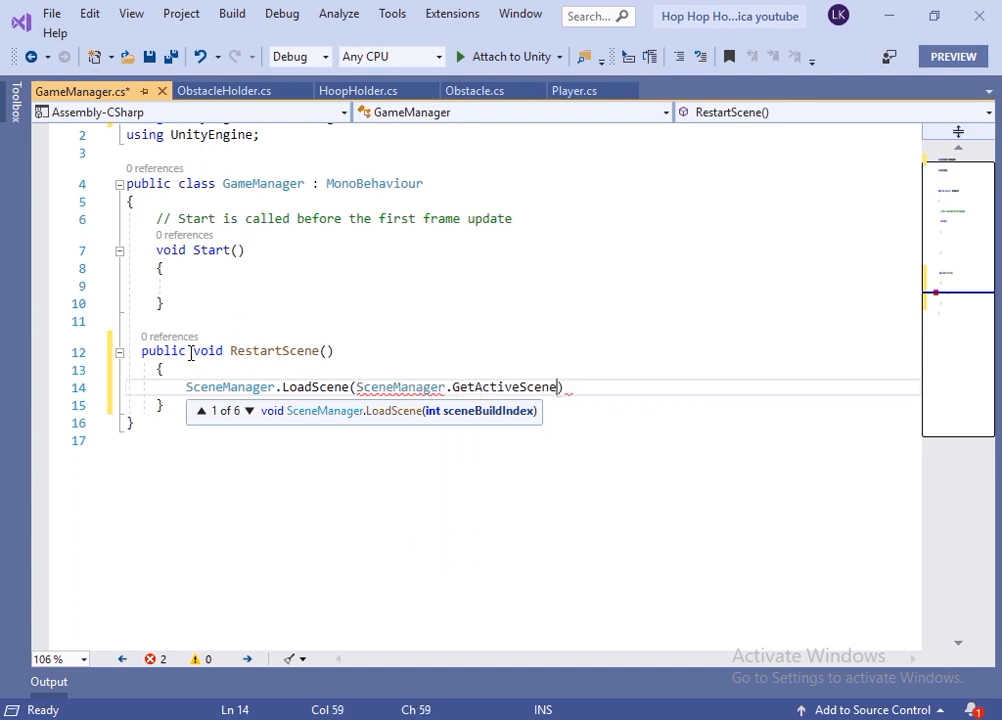
text(().Bui)
key(Tab)
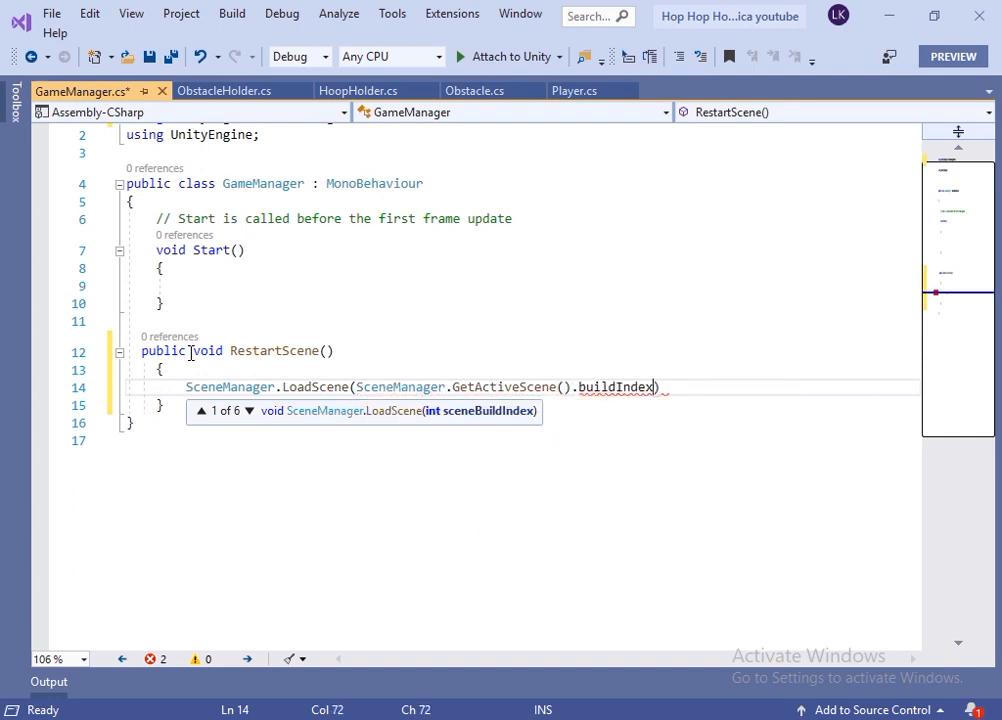
text();)
key(ctrl+s)
drag(356, 387, 654, 387)
drag(186, 387, 765, 387)
Uncomment the Invoke("RestartScene", 1) line in the Player script's PlayerDead method
click(569, 90)
click(193, 490)
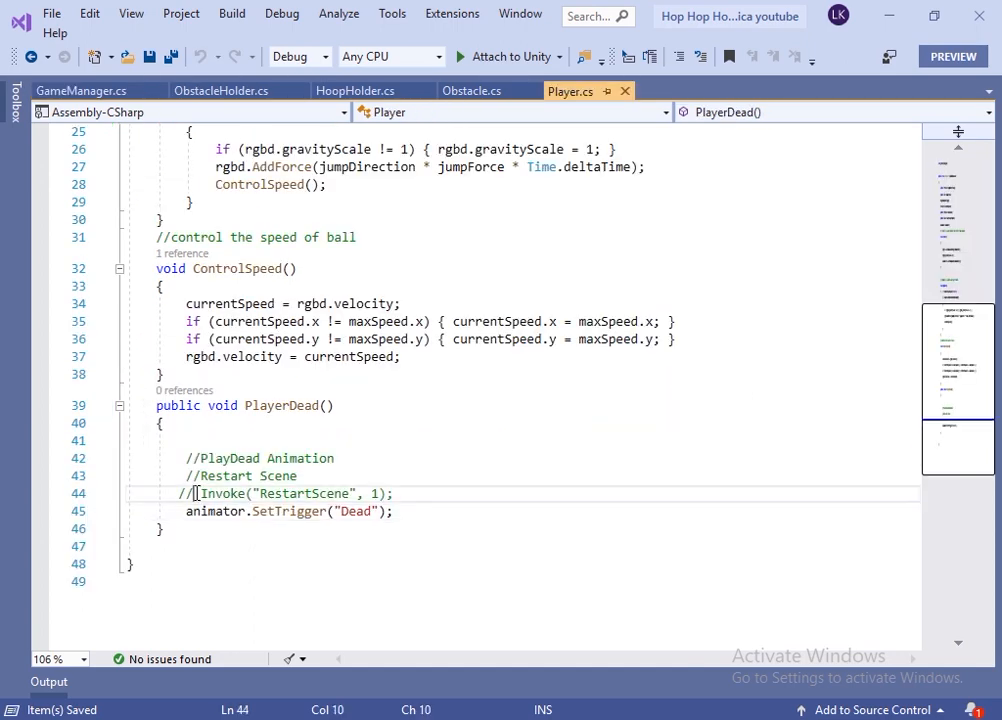
key(BackSpace)
key(Delete)
key(Delete)
double_click(258, 494)
Add an empty public void RestartScene() method below PlayerDead in the Player script
click(233, 534)
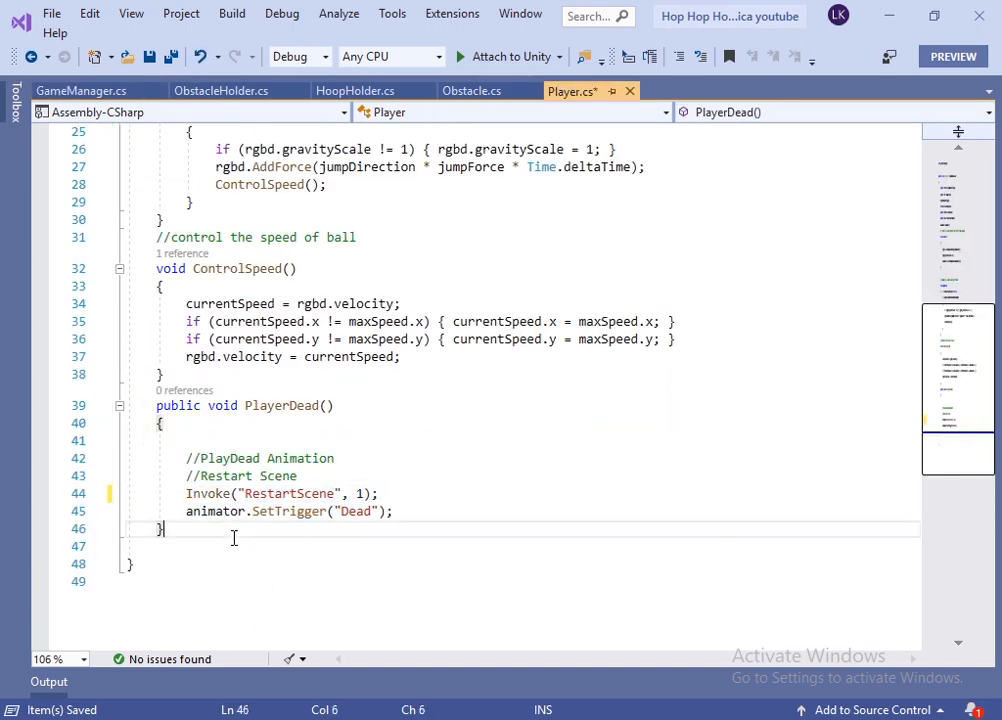
key(Return)
text(public void )
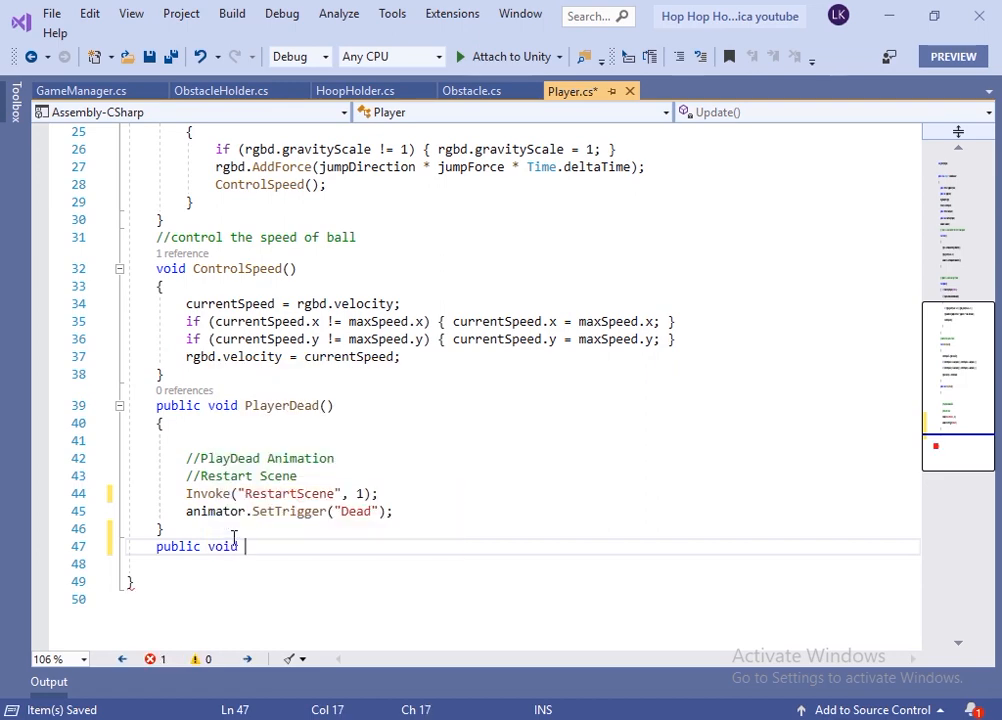
text(RestartScene())
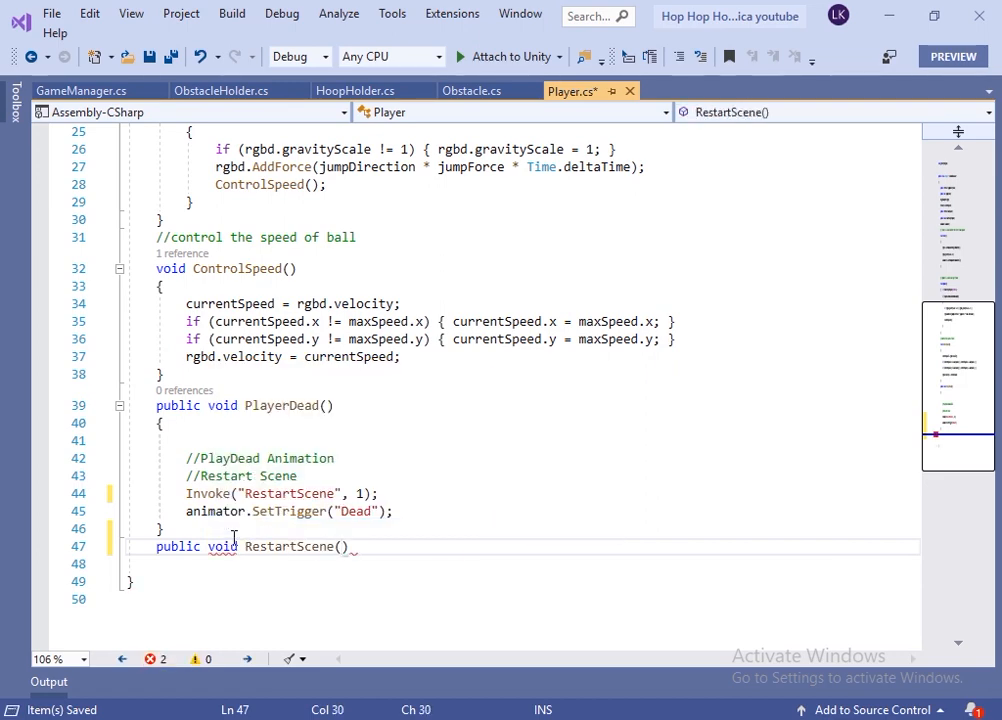
key(Return)
text({)
key(Return)
Declare a GameManager field named gameManager below the animator field in the Player class
scroll(335, 430, up, 7)
scroll(335, 430, up, 1)
click(314, 334)
key(Return)
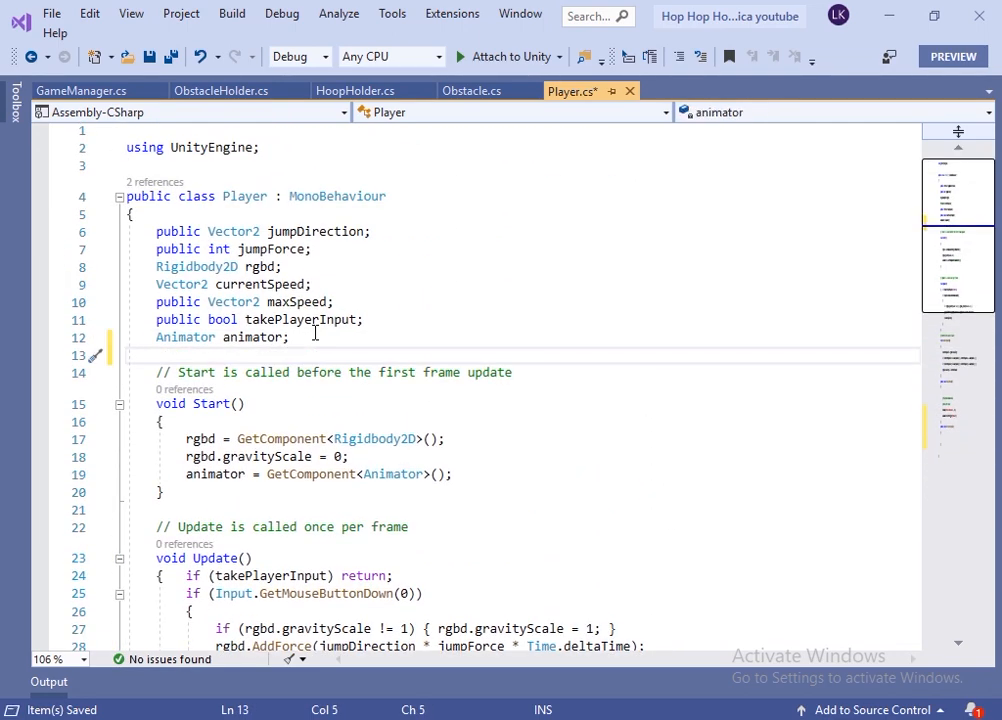
text(GameManager gameManager;)
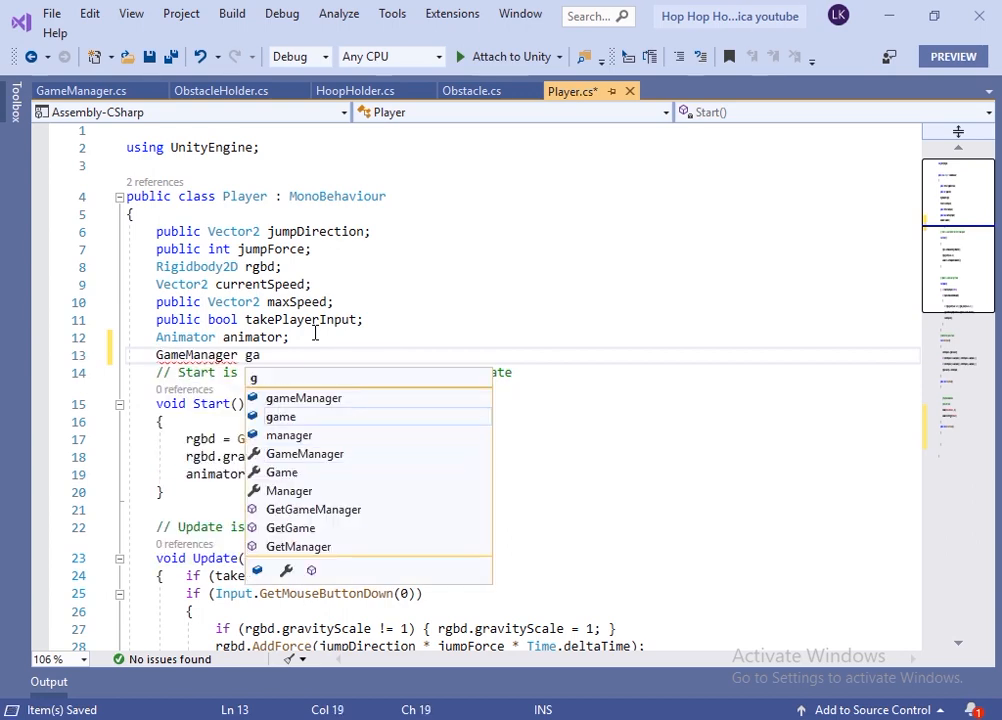
At the end of Player's Start method, assign gameManager with FindObjectOfType<GameManager>();
key(Down)
key(Down)
key(Down)
key(Down)
key(Down)
key(Down)
key(Down)
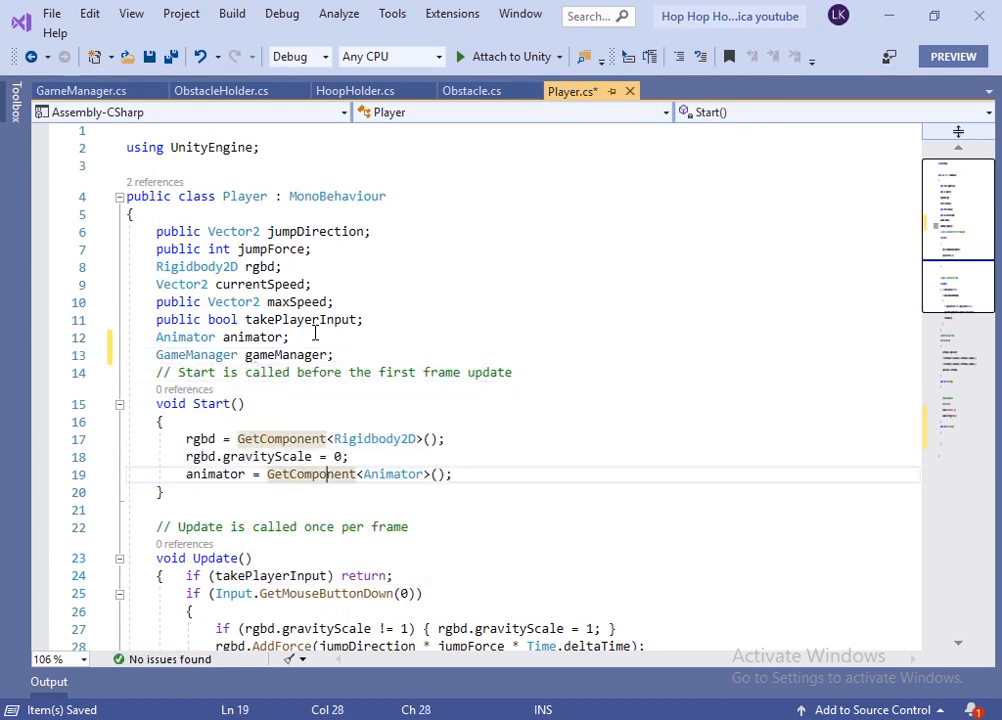
key(Home)
key(Return)
text(gameManager)
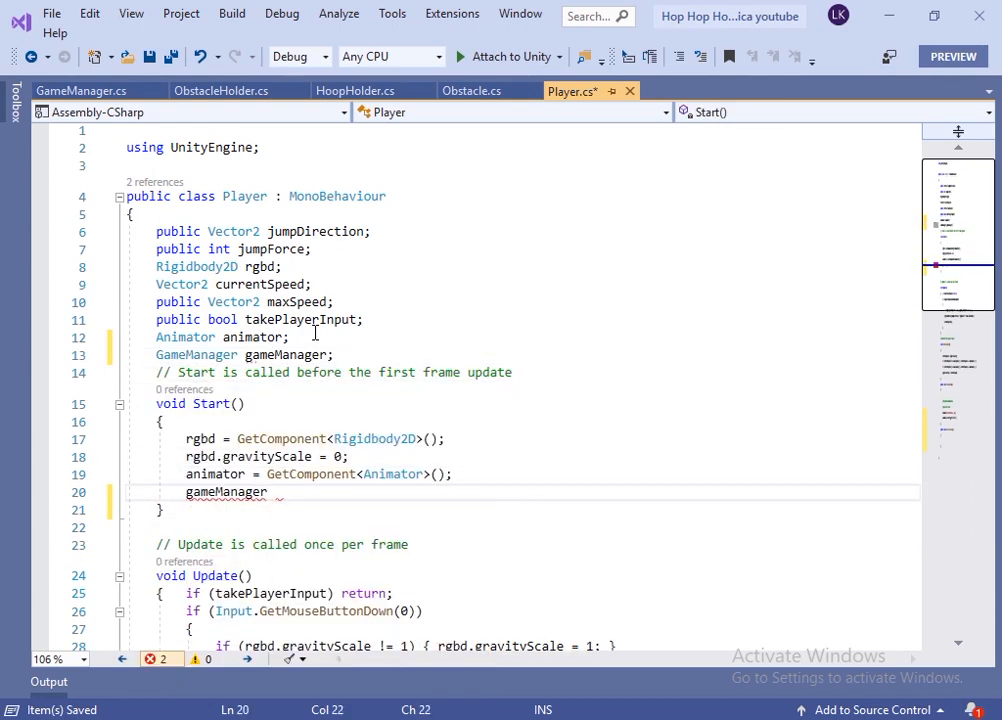
text( = FindObjectOfType<GameManager>();)
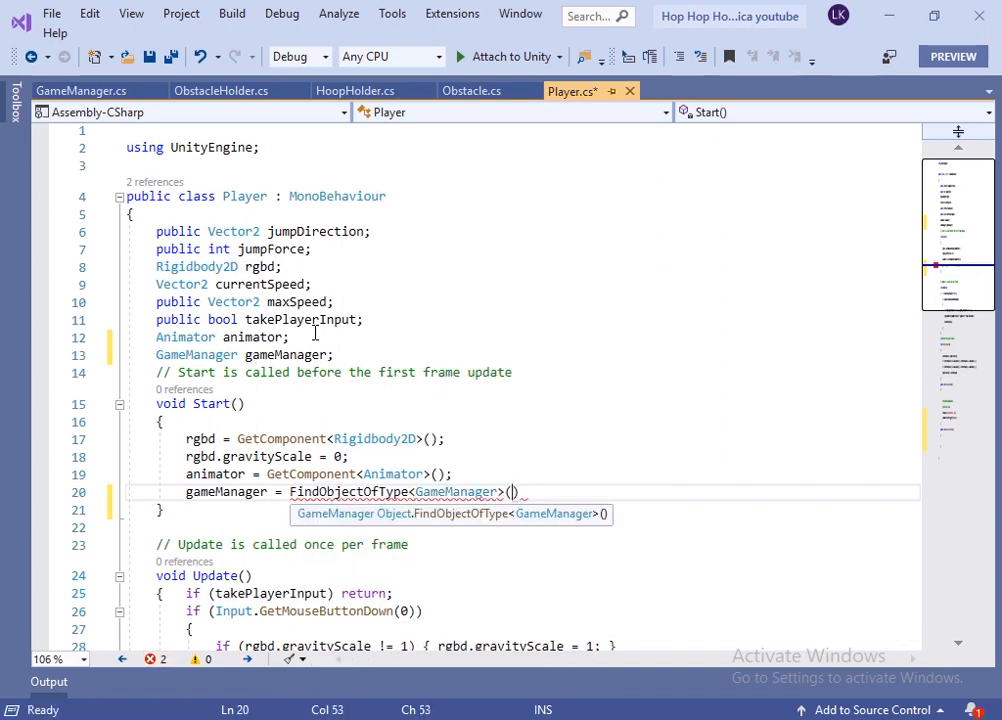
Call gameManager.RestartScene(); inside the Player script's RestartScene method and save the script
scroll(369, 498, down, 5)
scroll(369, 498, down, 5)
click(255, 563)
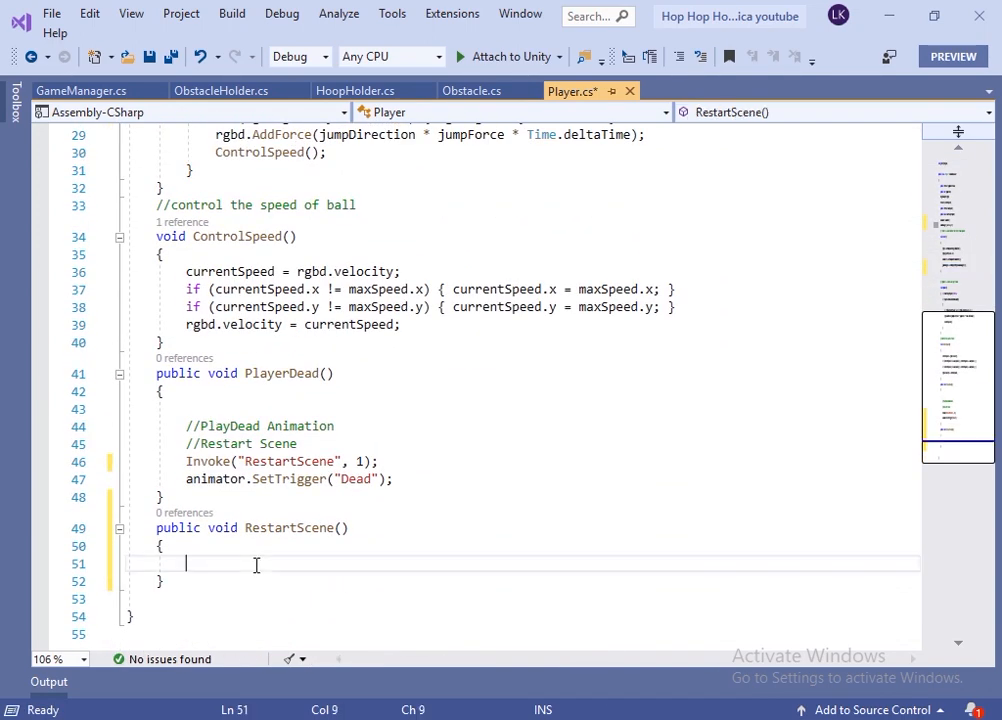
text(gameManager)
text(.Resta)
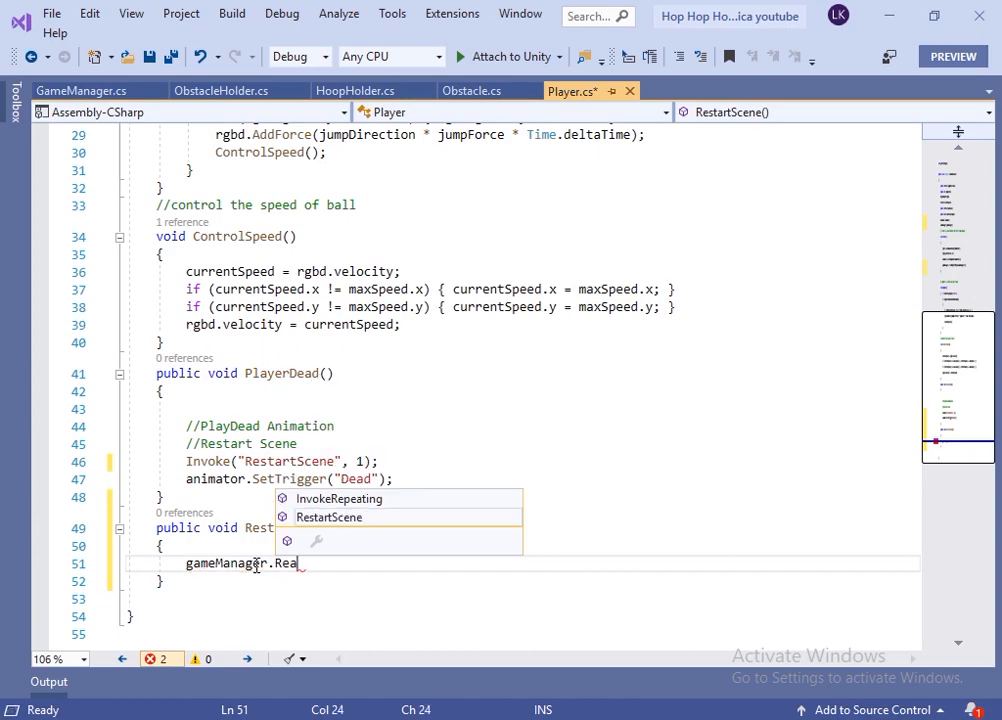
key(Tab)
text(();)
key(ctrl+s)
Return to Unity and examine the components of the BG Spikes objects under Bg in the scene
key(alt+Tab)
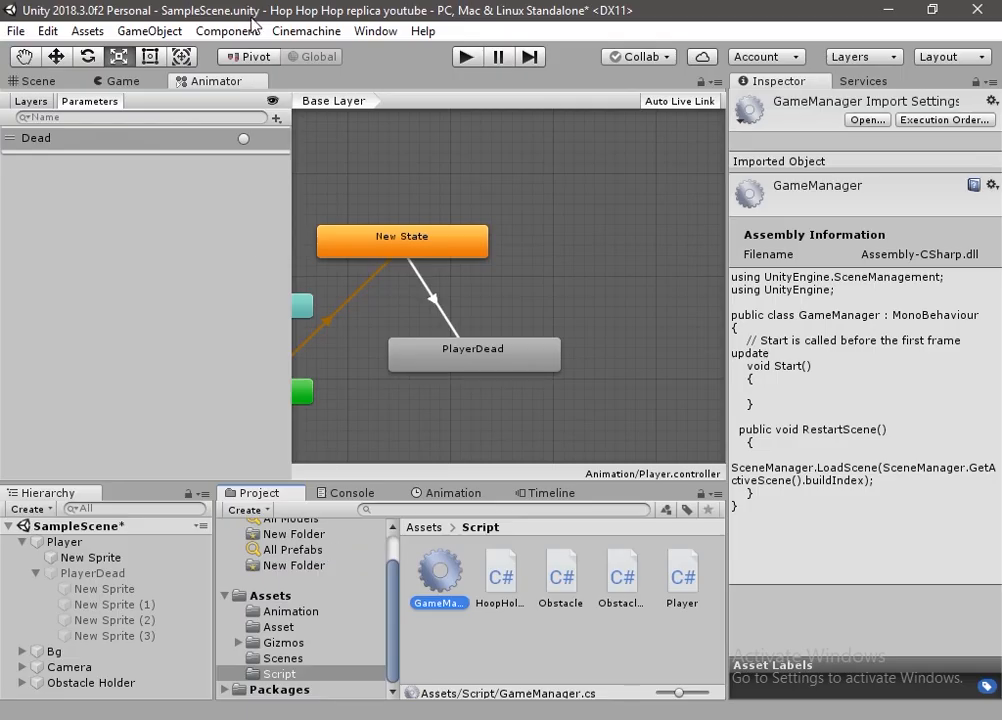
click(118, 80)
click(36, 573)
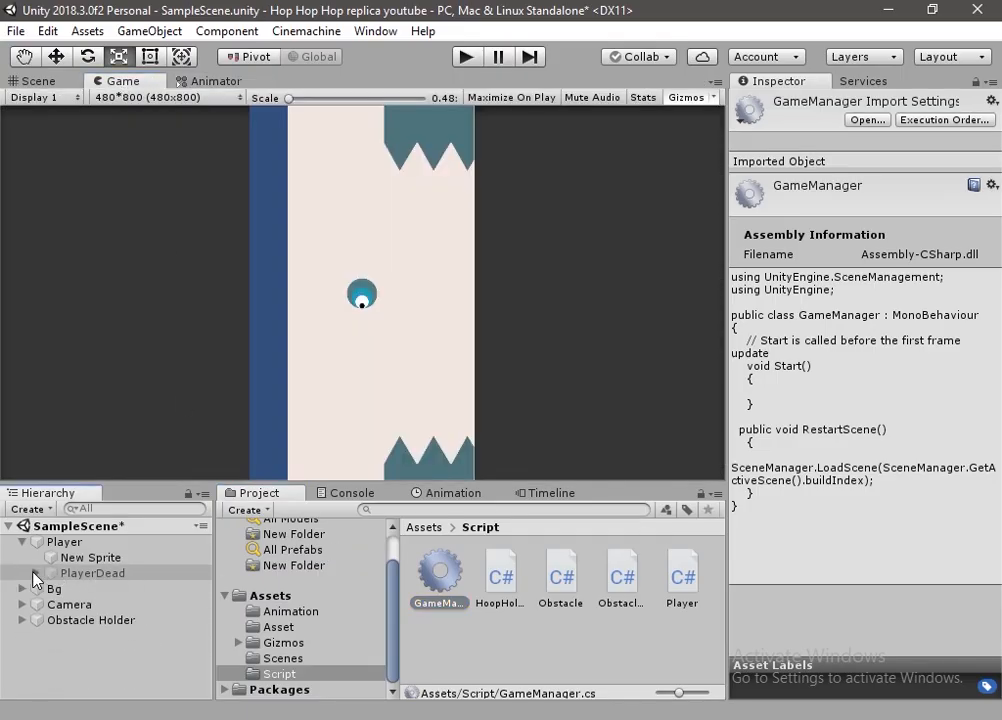
click(24, 590)
click(38, 80)
click(387, 208)
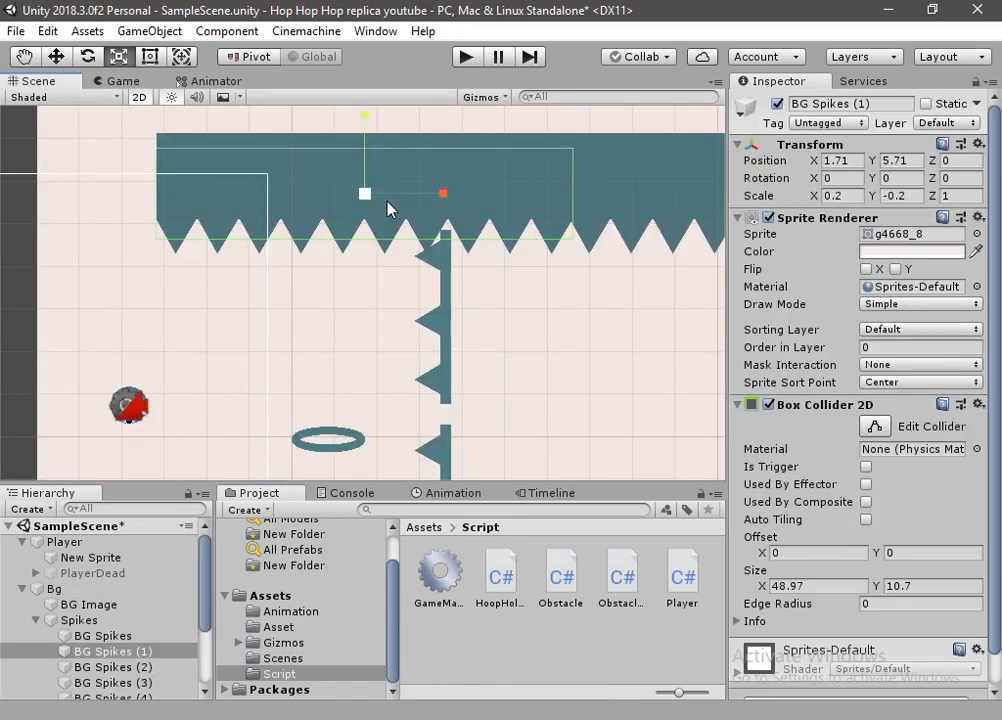
scroll(132, 546, down, 3)
click(97, 580)
click(109, 592)
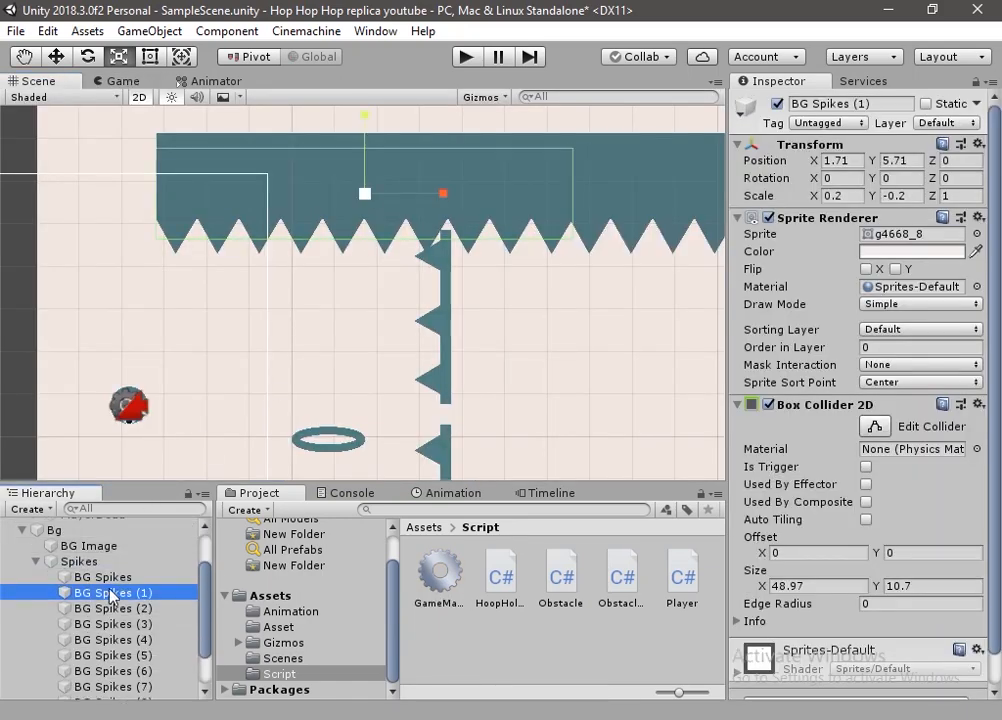
click(112, 580)
click(115, 590)
click(117, 578)
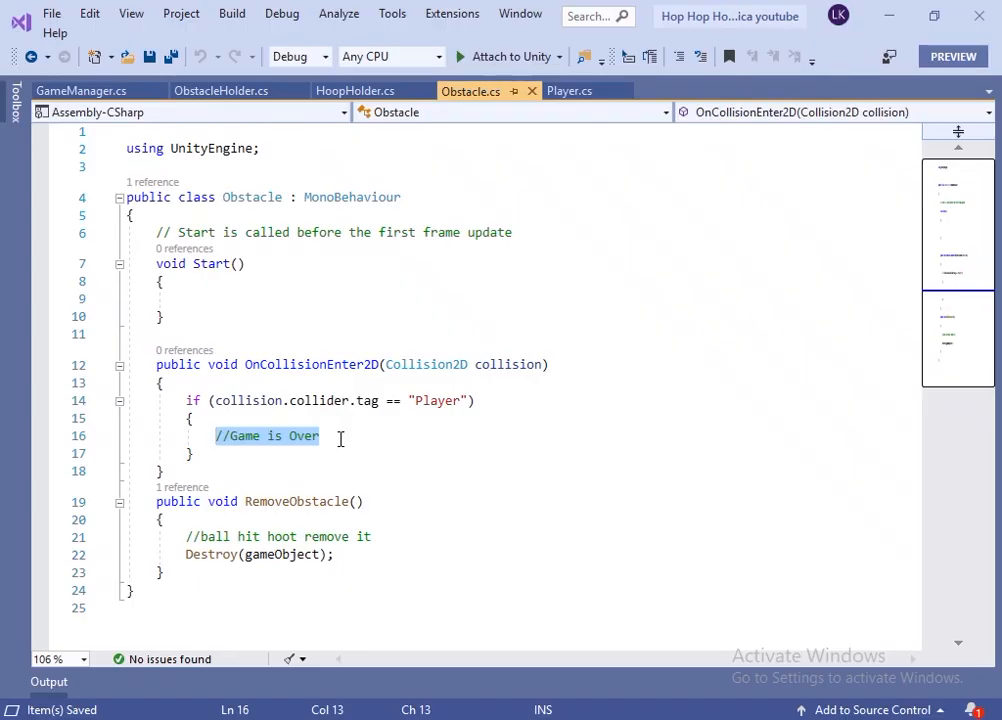
Replace the //Game is Over comment in Obstacle's OnCollisionEnter2D with FindObjectOfType<Player>().PlayerDead();
text(Find)
key(Tab)
text(<Play)
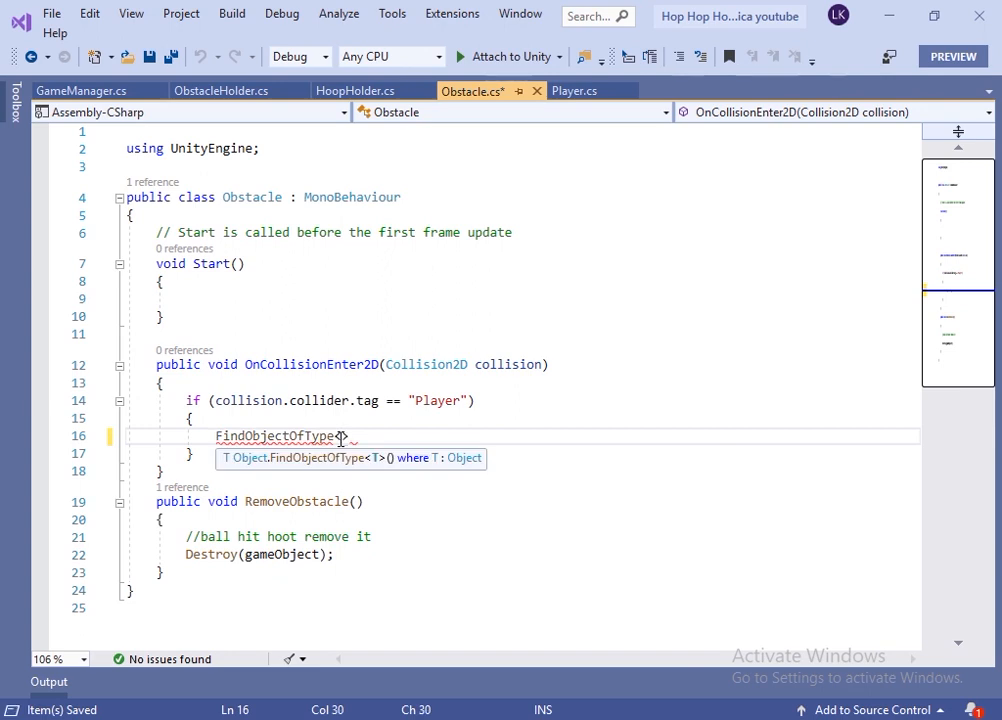
key(Tab)
text(>().)
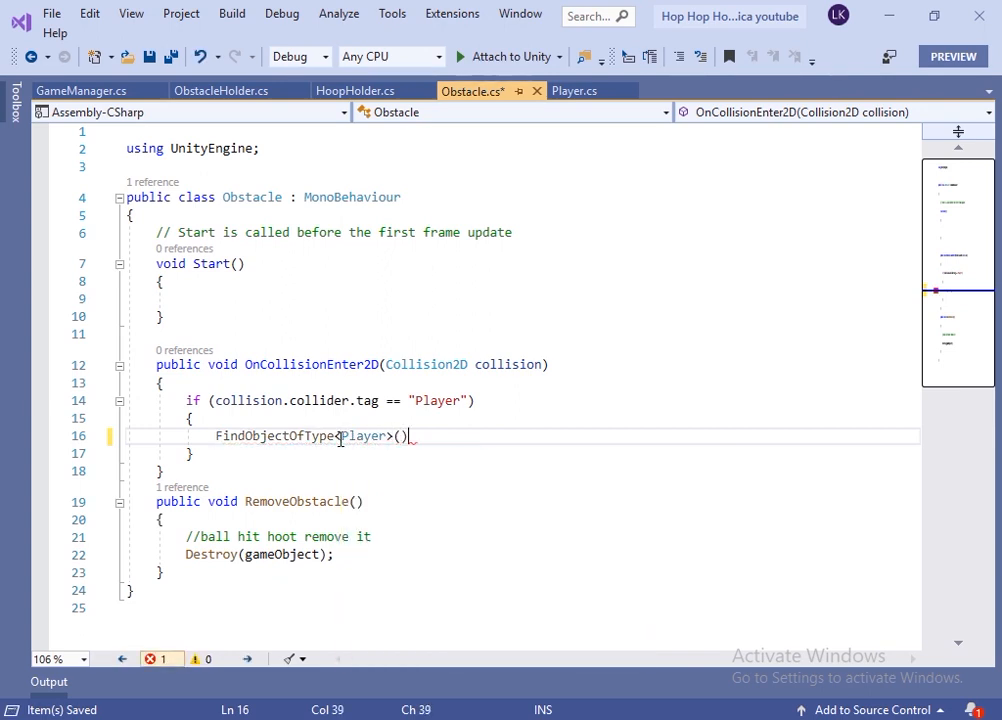
text(pal)
key(BackSpace)
key(BackSpace)
text(la)
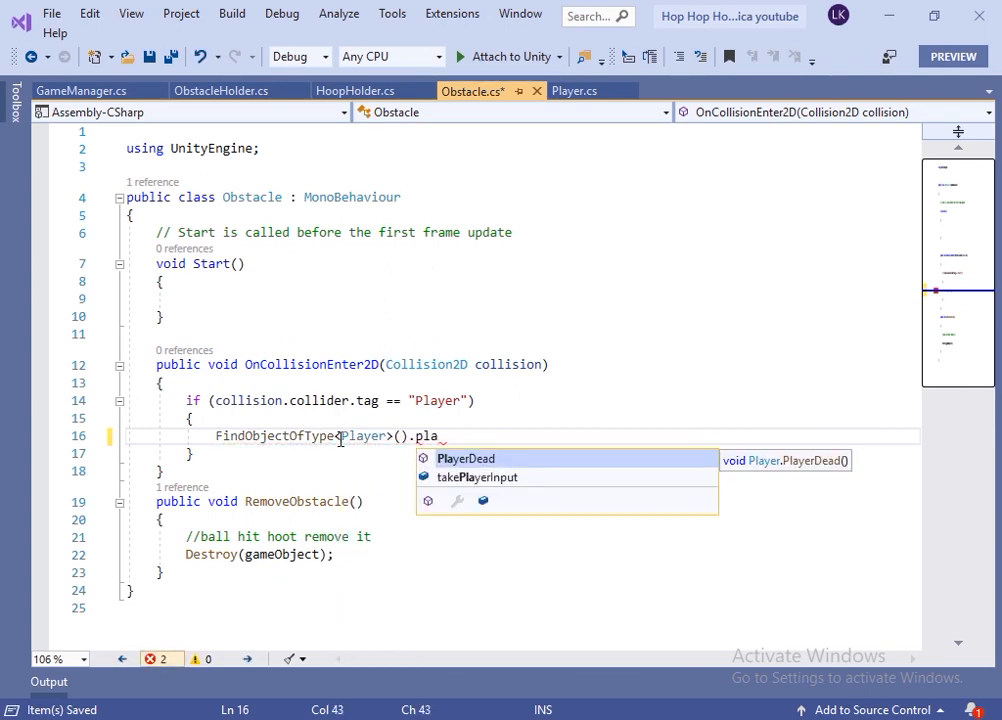
key(Tab)
text(())
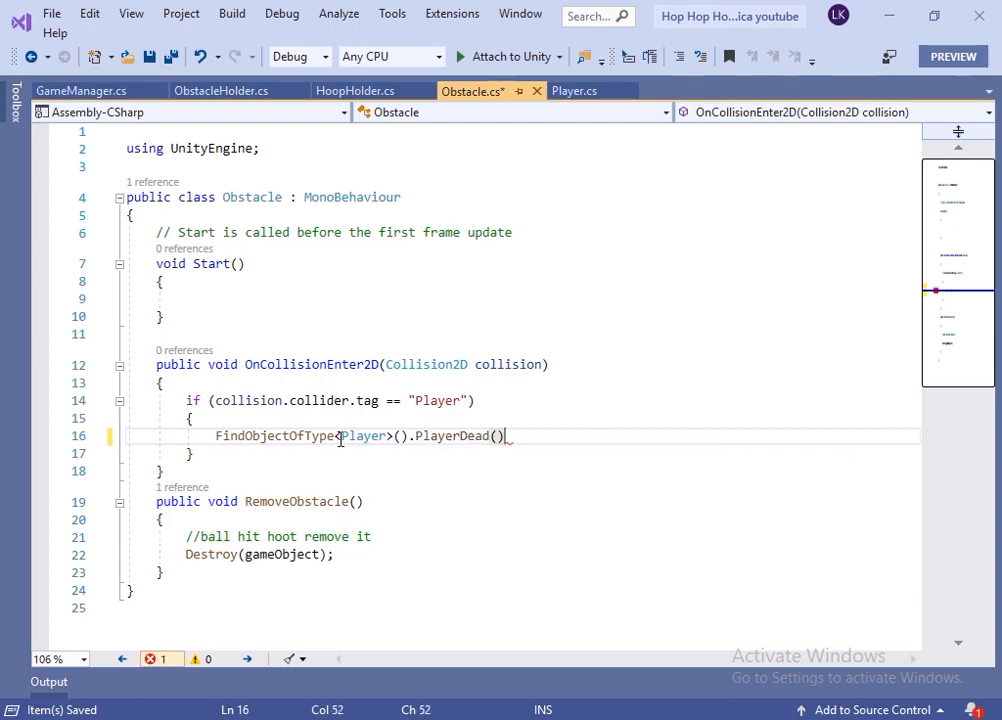
text(;)
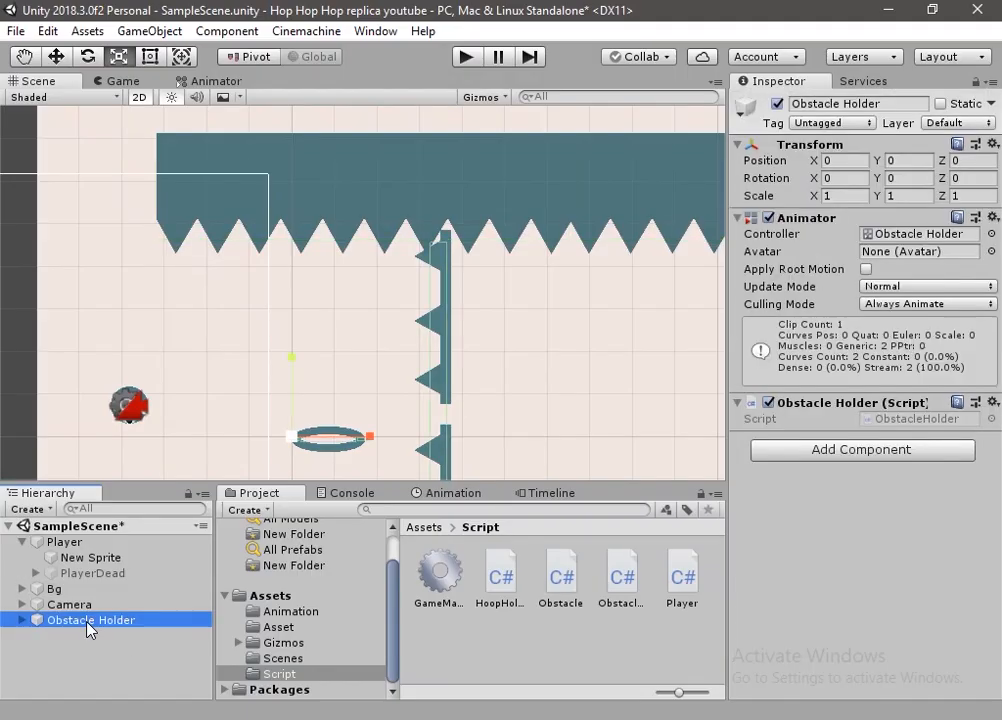
Duplicate Obstacle Holder three times and space the copies out along the spiked corridor for a test run
key(ctrl+d)
scroll(360, 450, down, 5)
middle_drag(360, 450, 254, 330)
key(w)
drag(289, 323, 676, 326)
click(95, 638)
key(ctrl+d)
middle_drag(563, 388, 381, 398)
key(ctrl+d)
drag(492, 333, 733, 351)
Raise Hoop Holder and Hoop Holder (1) together inside the original Obstacle Holder to about Y 0.87
click(62, 337)
click(36, 584)
click(94, 615)
ctrl+click(103, 646)
drag(50, 259, 50, 239)
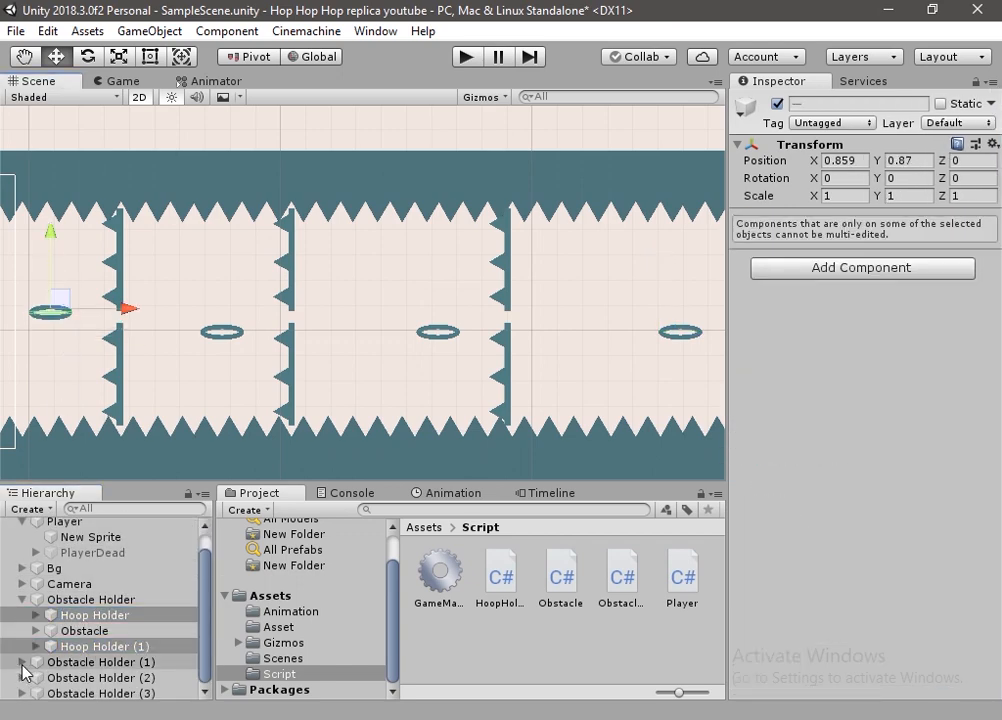
Lower both hoop holders inside Obstacle Holder (1) and Obstacle Holder (2) to different heights
click(22, 663)
click(94, 631)
ctrl+click(103, 662)
drag(222, 258, 222, 278)
click(22, 678)
click(94, 646)
ctrl+click(103, 677)
drag(434, 266, 436, 315)
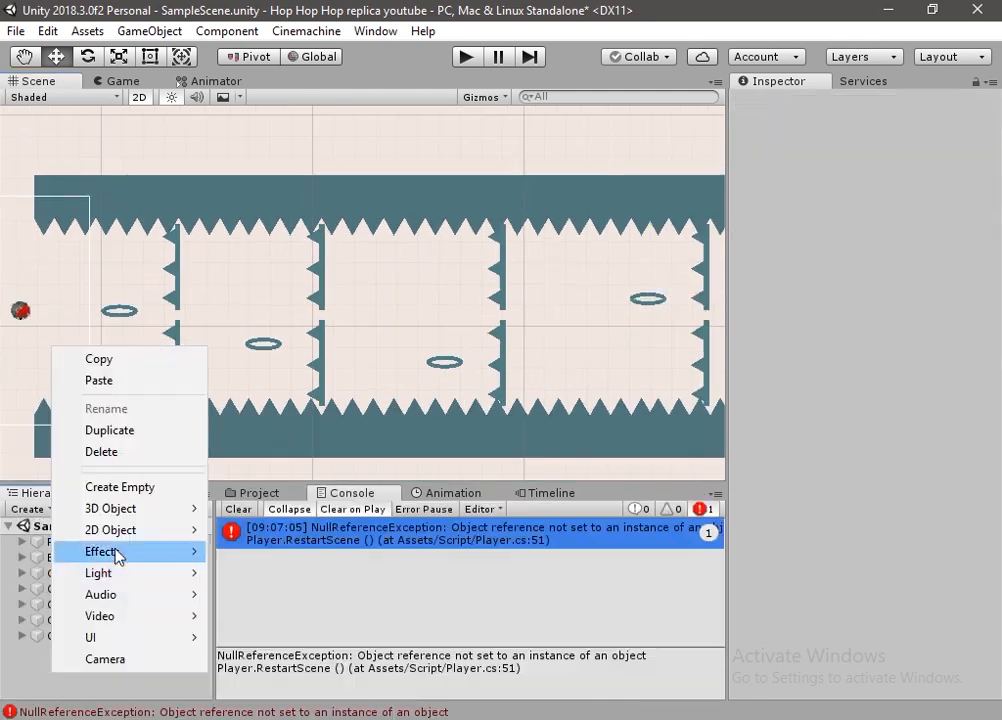
Create an empty object named Gamemanager at the root of the scene
click(130, 487)
click(94, 652)
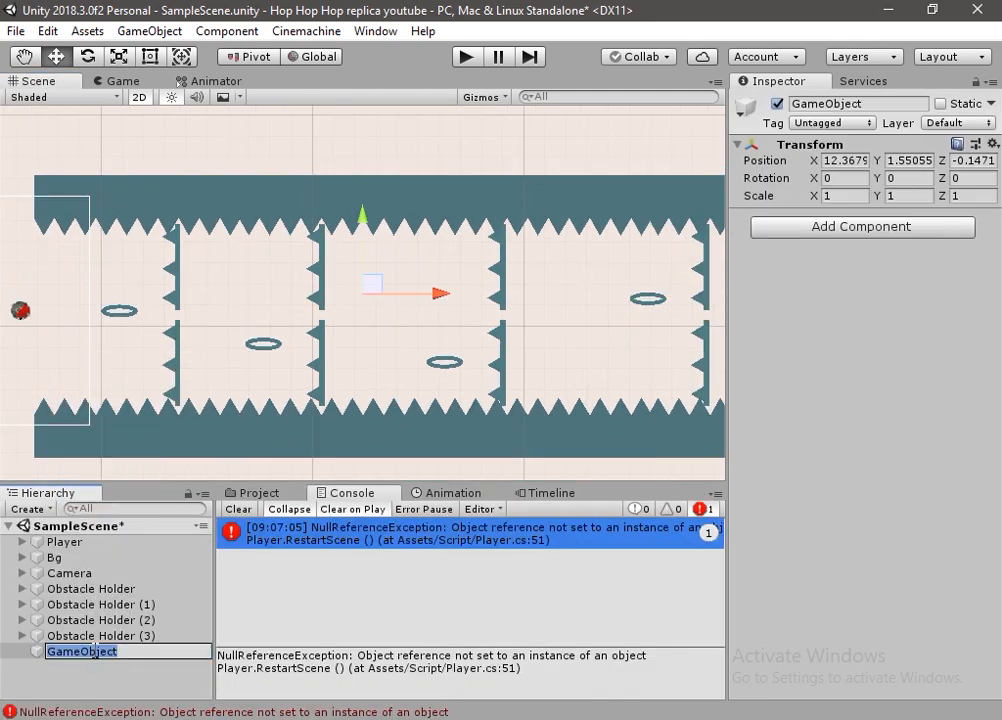
text(G)
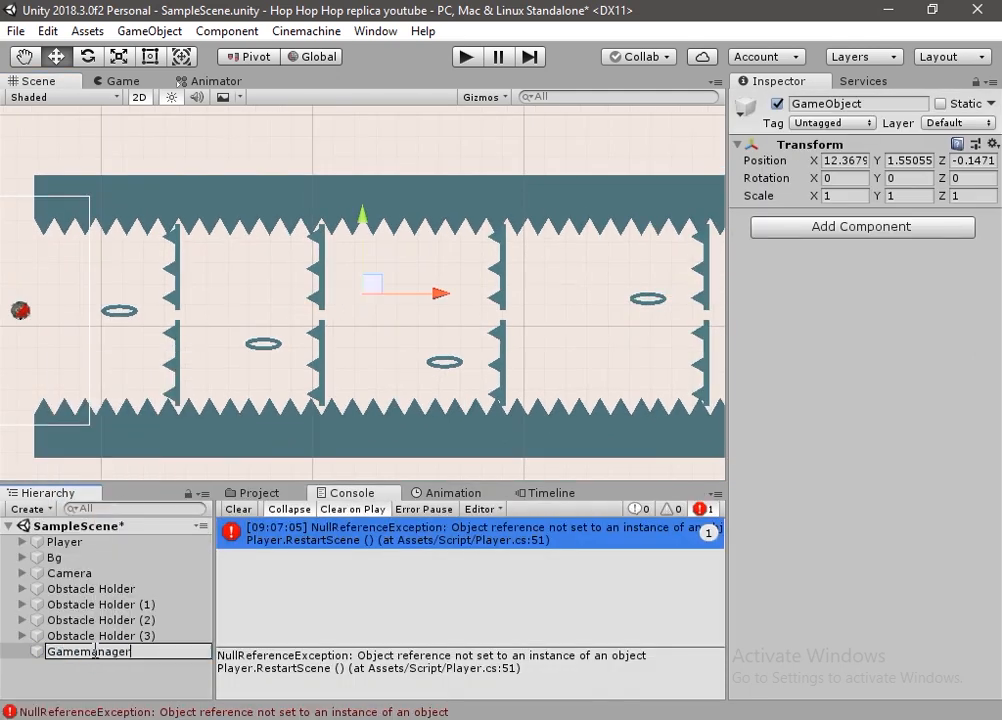
text(amemanager)
key(Return)
Attach the GameManager script to Gamemanager, reset its Transform, and test-play the scene
click(255, 493)
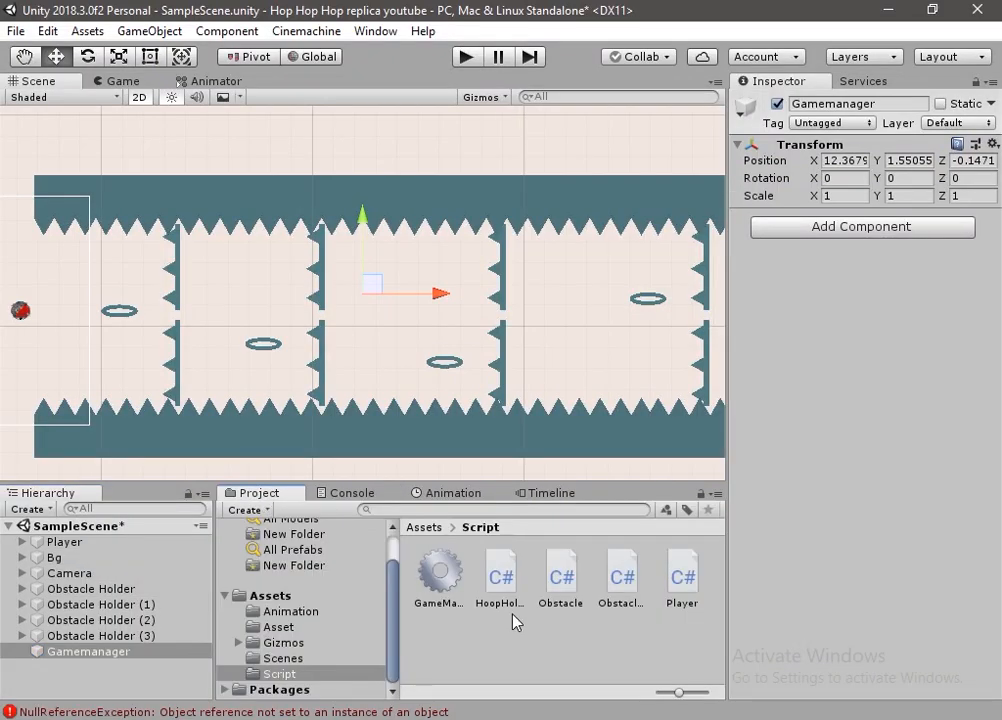
drag(503, 584, 889, 502)
click(992, 145)
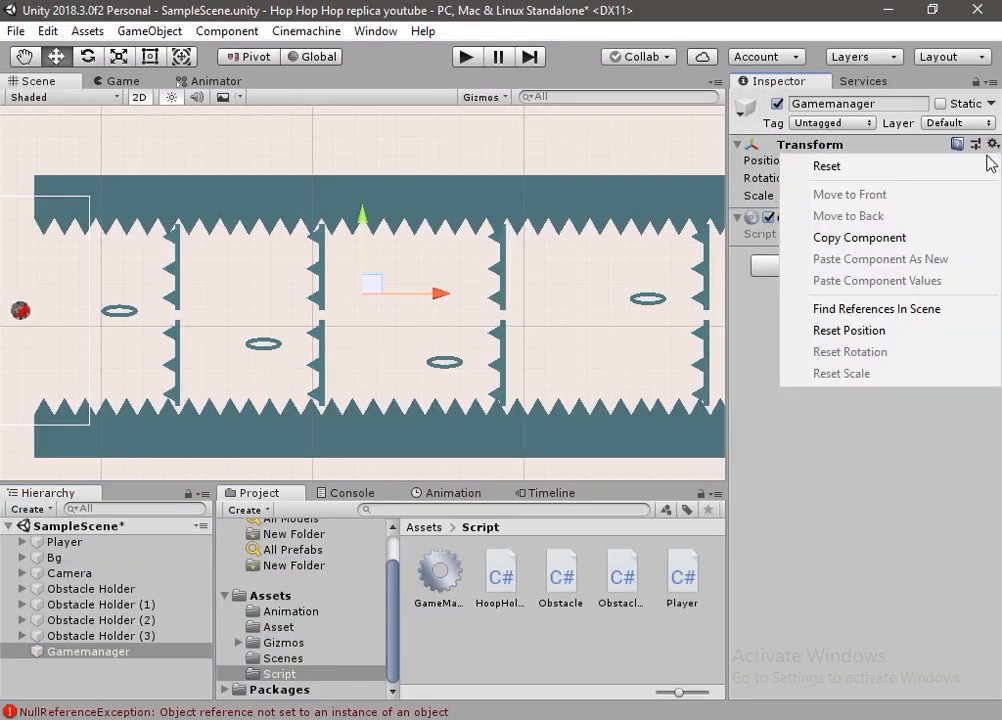
click(967, 166)
click(465, 57)
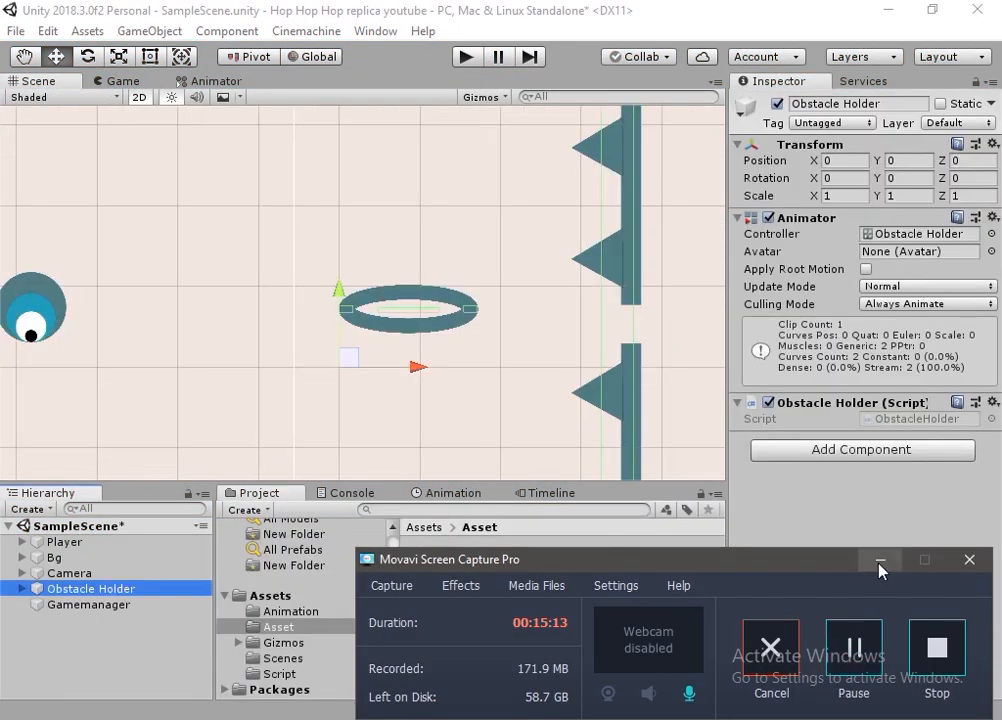
Make Obstacle Holder a prefab in the Asset folder
click(879, 561)
drag(175, 587, 630, 646)
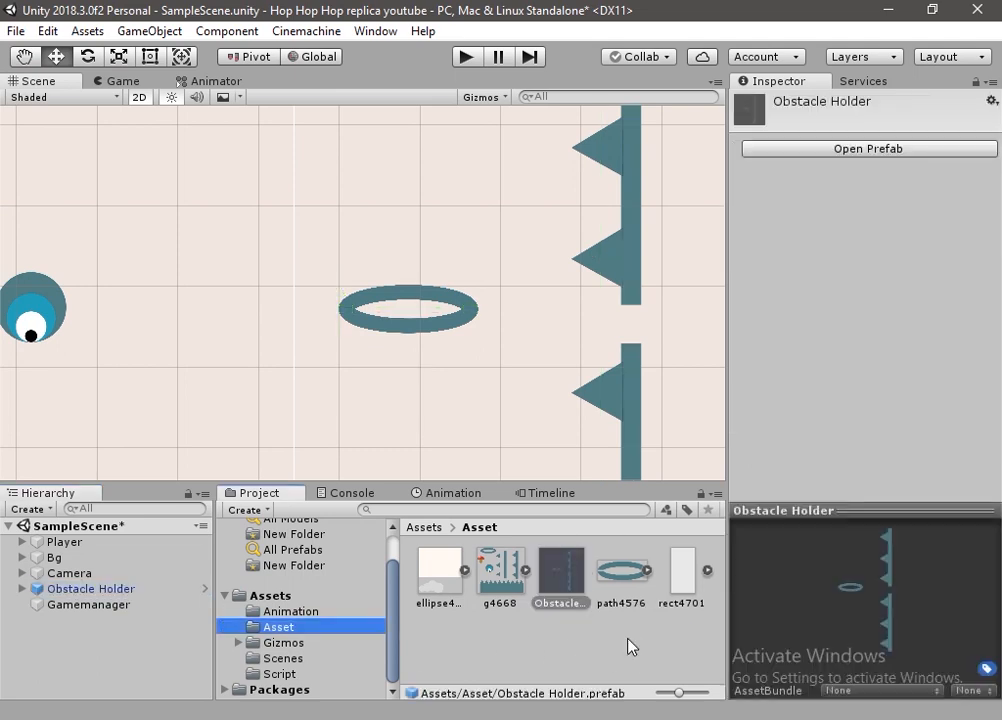
click(96, 652)
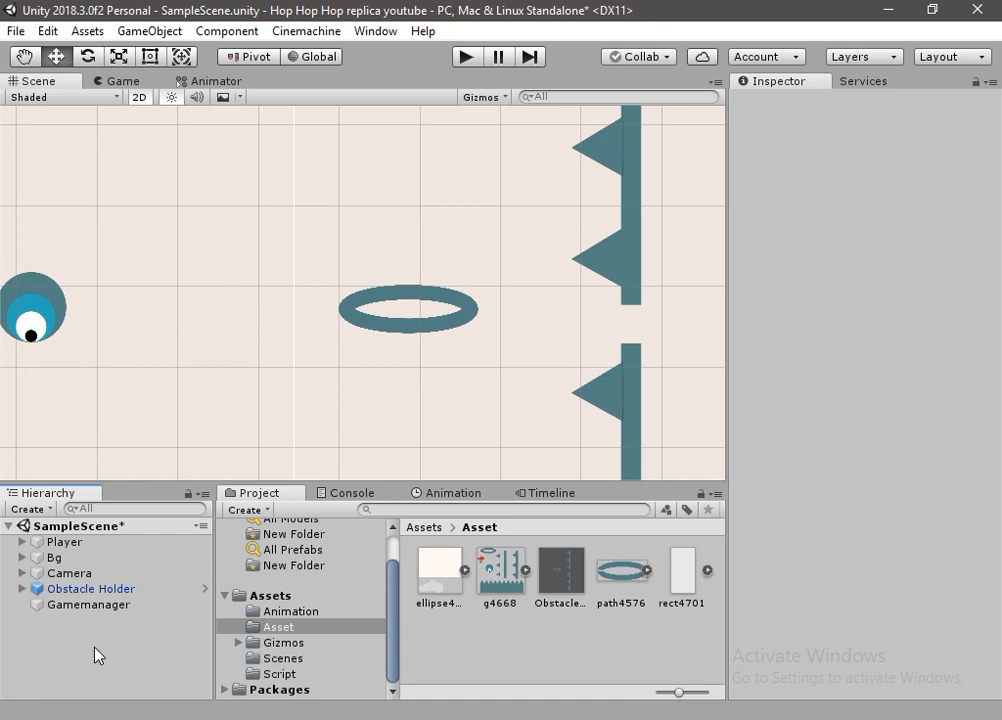
Create an empty object named ObstacleHolderInstantiator at the root of the scene
right_click(96, 652)
click(134, 462)
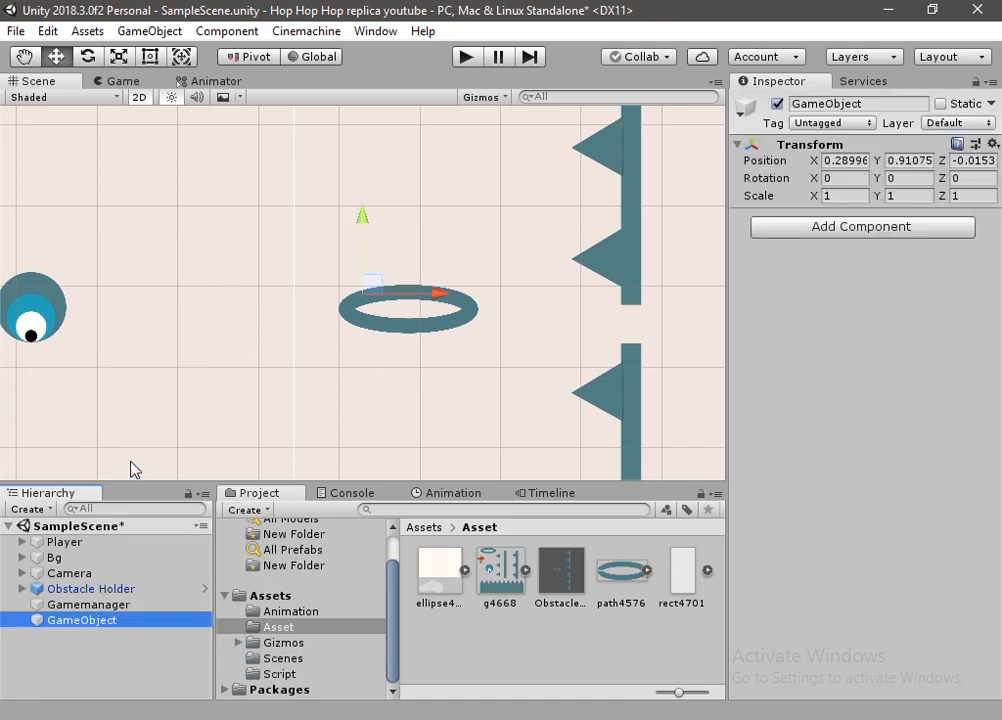
click(101, 620)
text(ObstacleHolderInstantiator)
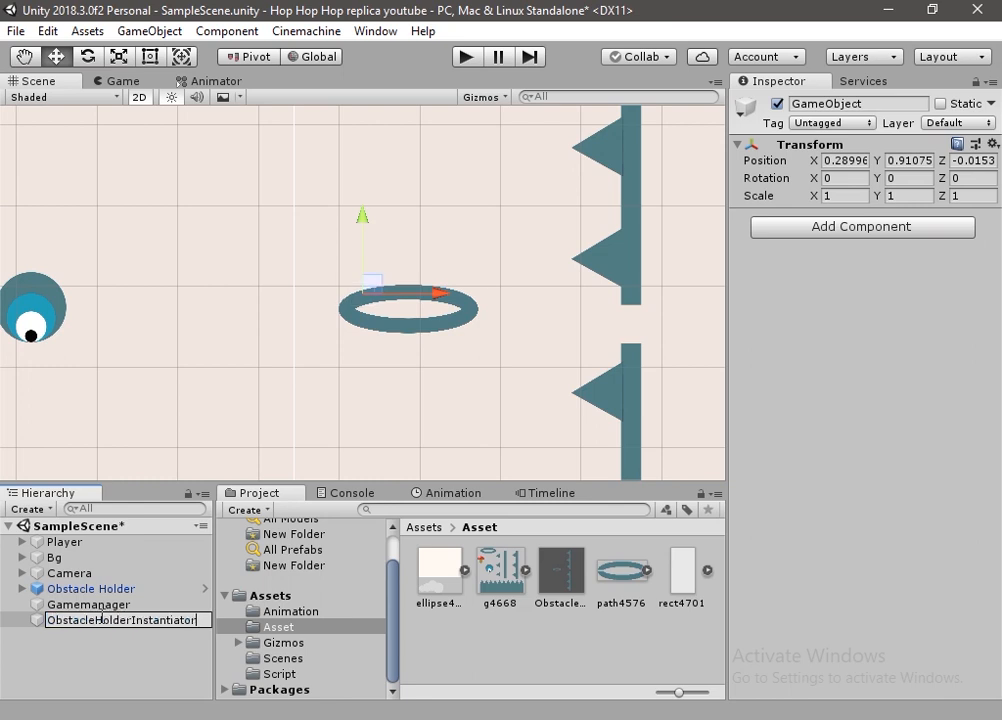
key(Return)
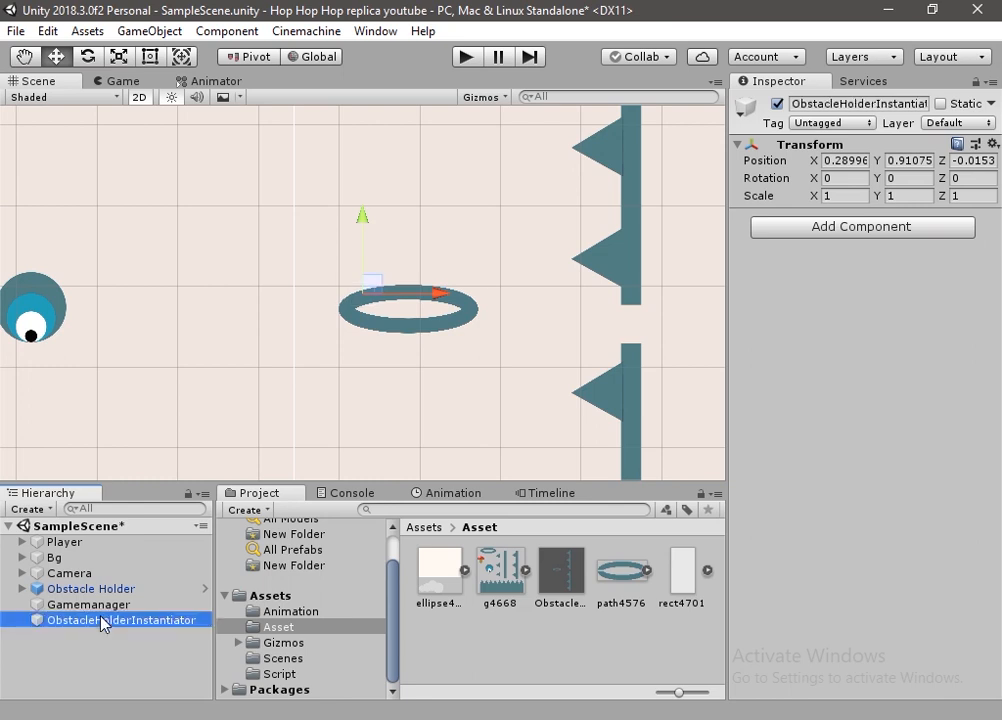
Create a C# script named ObjectHolderInstantiator in the Script folder
click(281, 672)
right_click(490, 650)
mouse_move(615, 191)
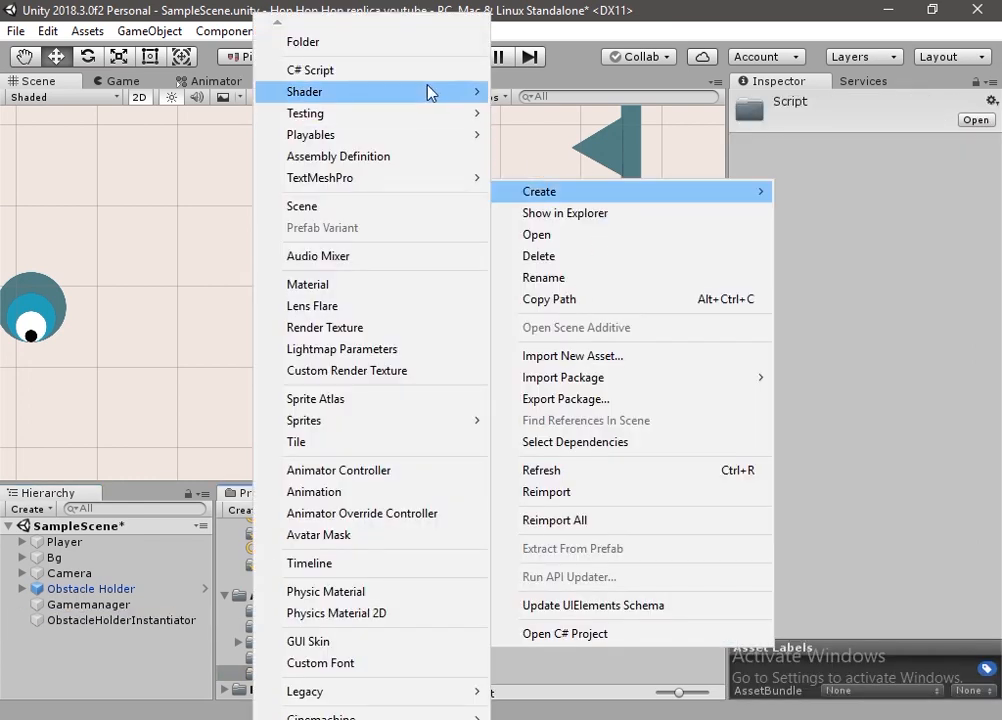
click(310, 70)
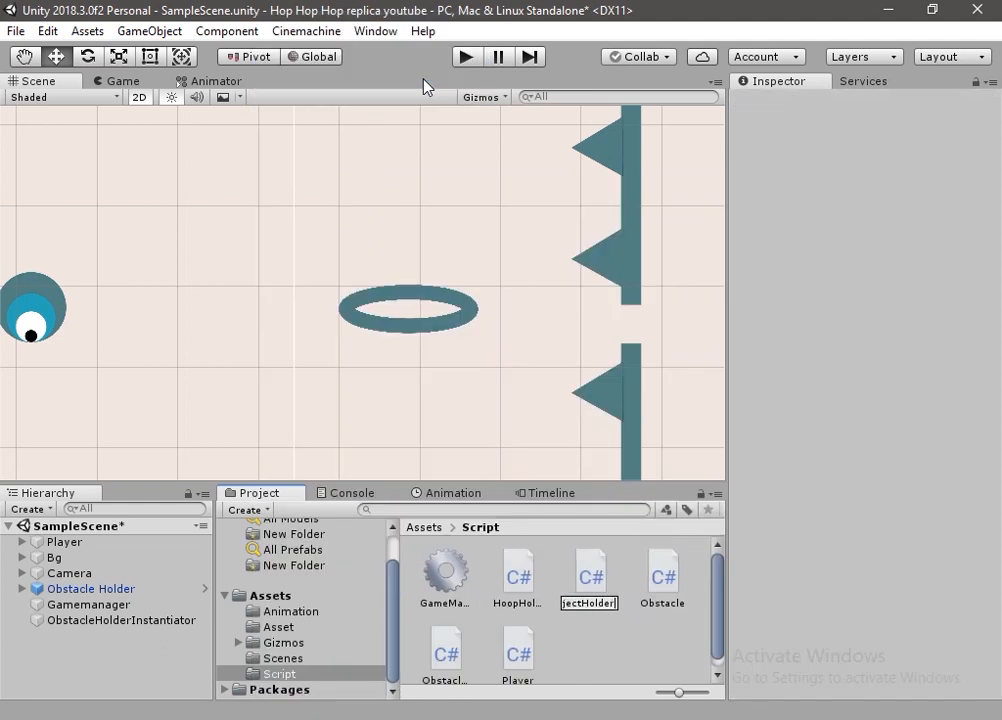
text(or)
key(Return)
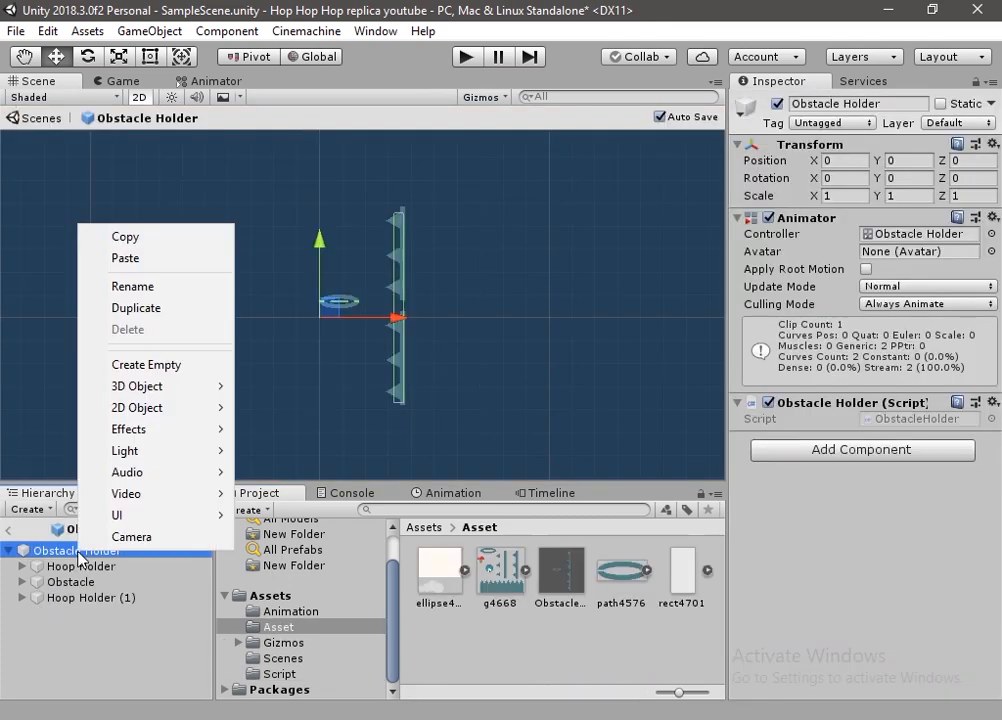
Add an empty child named Hoop to the Obstacle Holder prefab and nest Hoop Holder and Hoop Holder (1) under it
key(Escape)
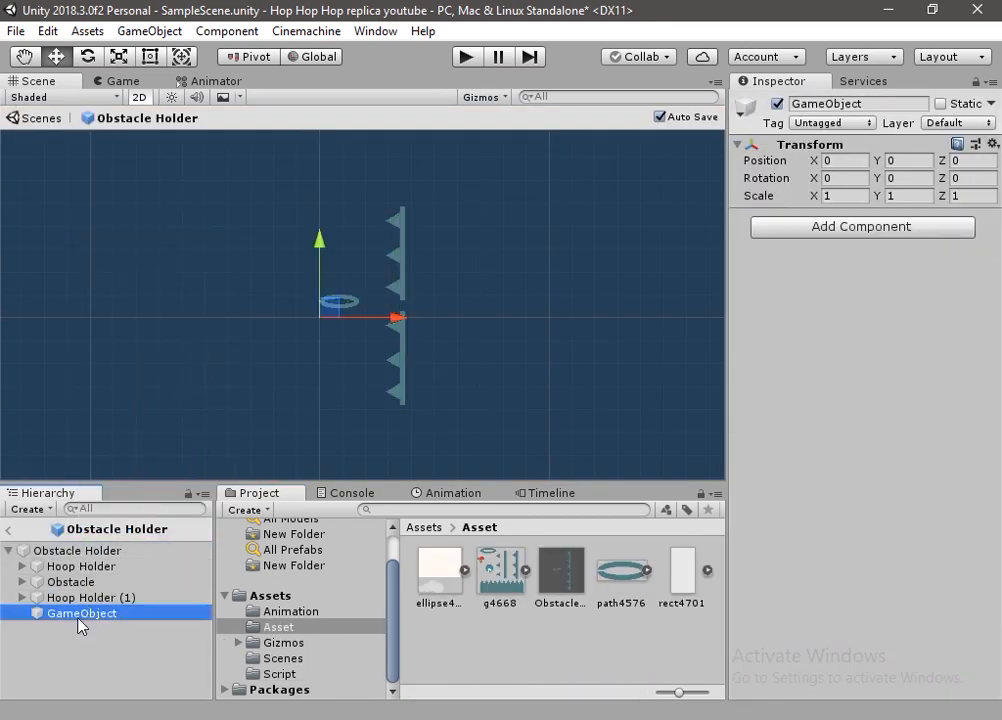
click(78, 616)
text(Hoop)
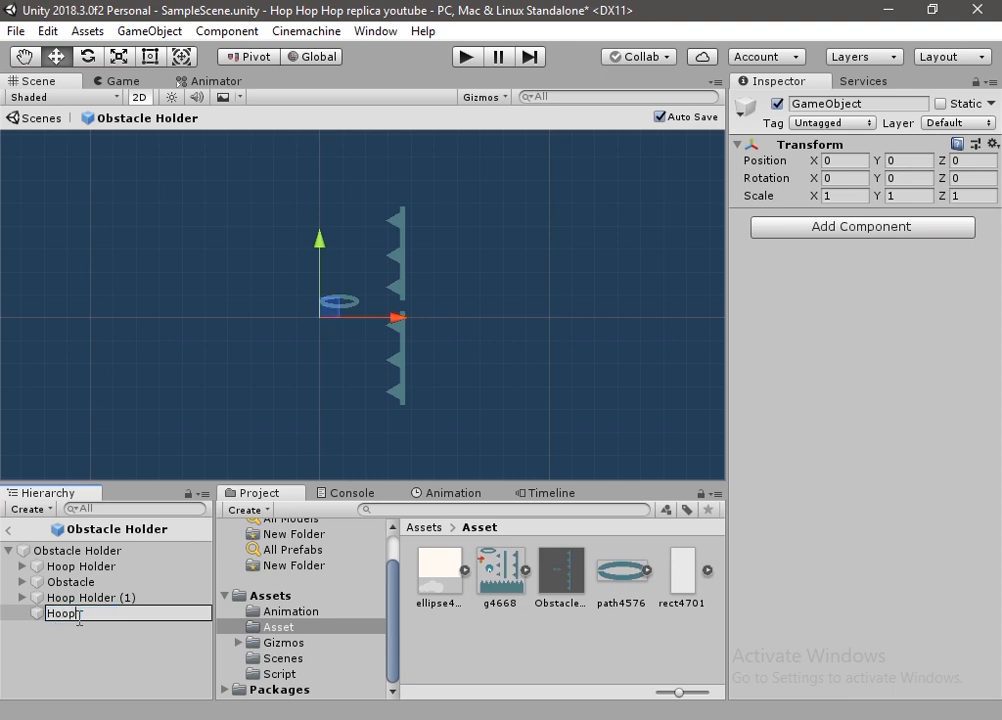
key(Return)
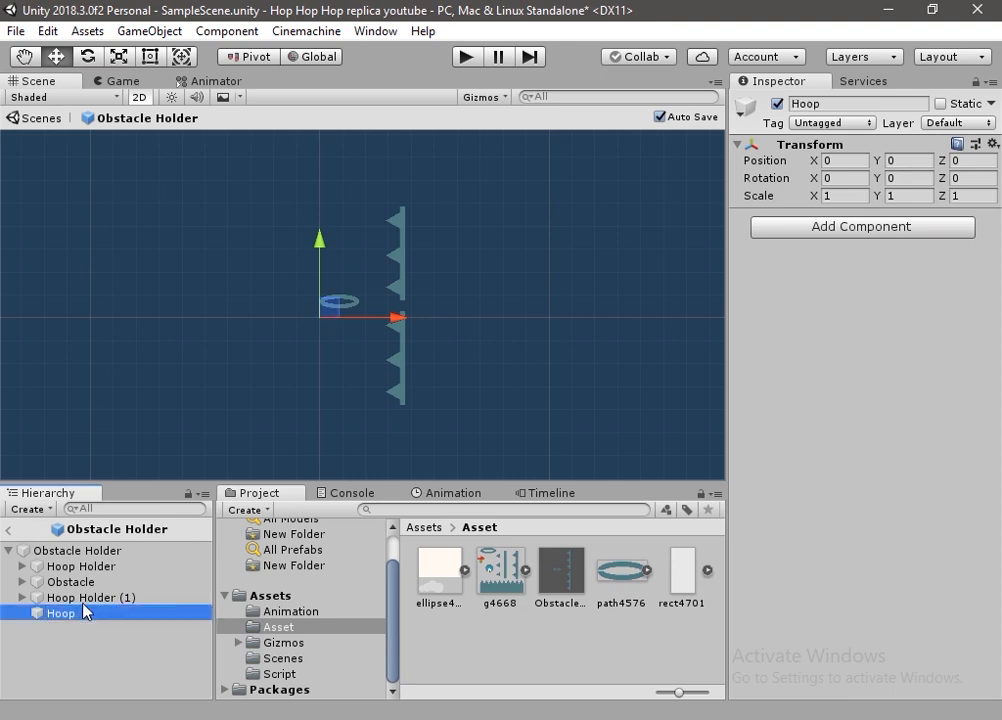
click(86, 600)
ctrl+click(92, 570)
drag(85, 613, 74, 617)
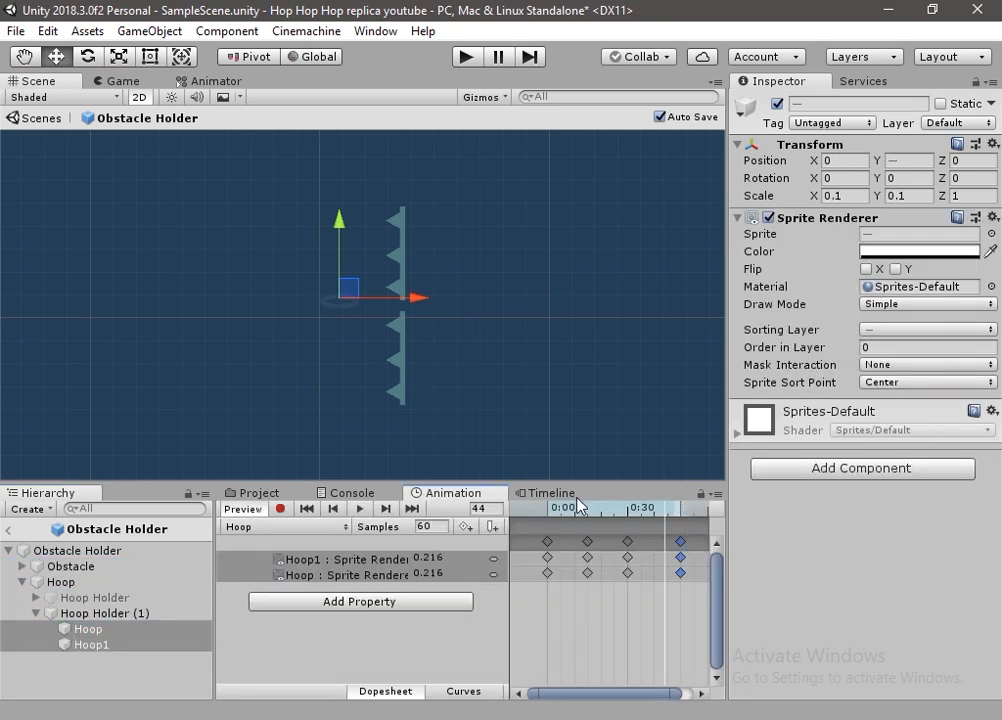
Scrub through the Hoop fade animation on Hoop Holder (1) in the Obstacle Holder prefab
mouse_move(681, 510)
mouse_down()
mouse_move(593, 510)
mouse_move(684, 532)
mouse_up()
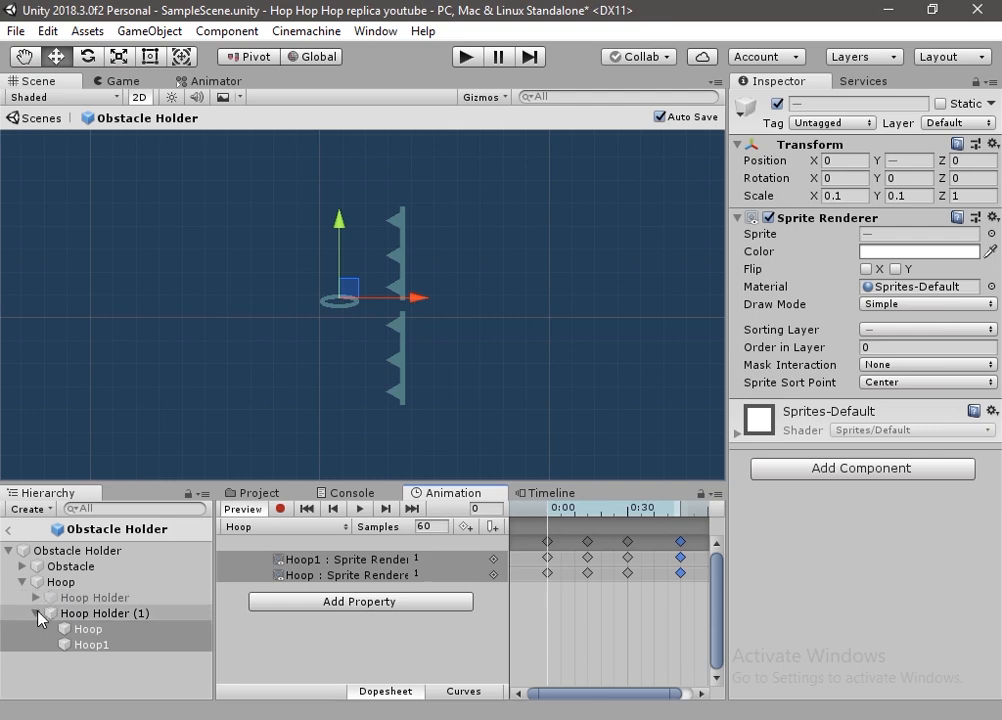
click(37, 613)
click(60, 597)
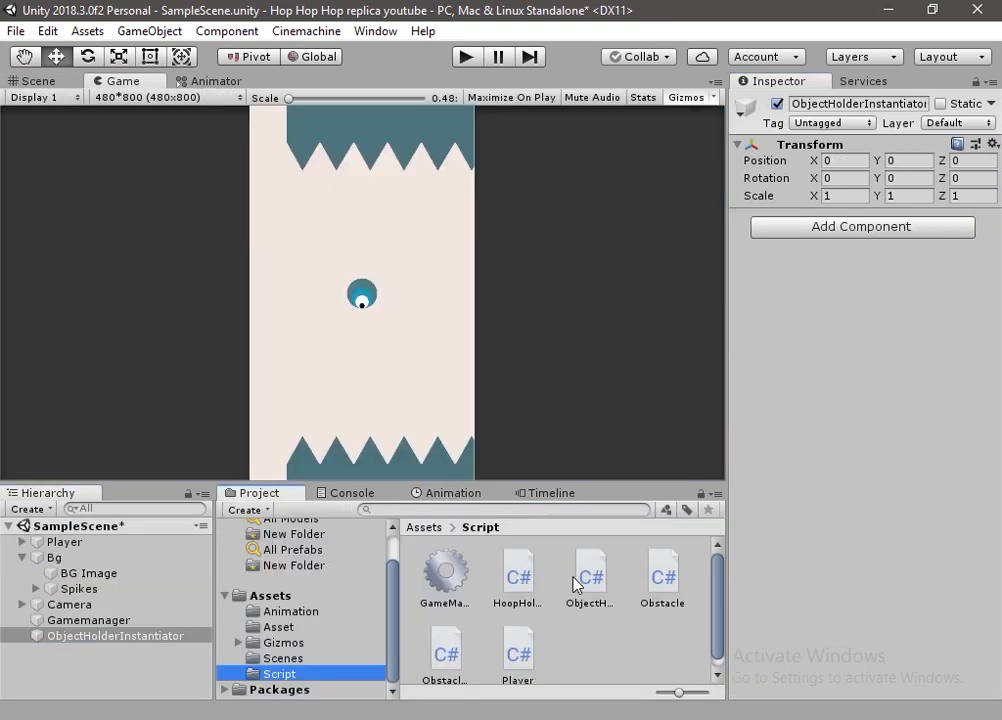
Attach the ObjectHolderInstantiator script to the ObjectHolderInstantiator object
drag(575, 585, 812, 562)
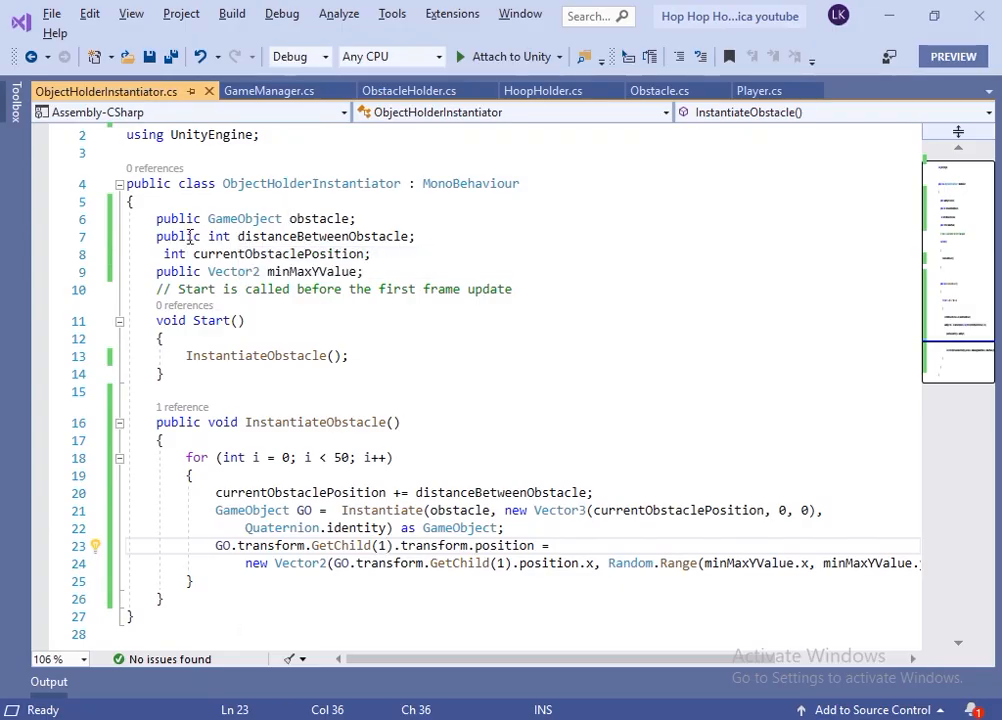
Review the obstacle, distance, position and minMaxYValue fields and the InstantiateObstacle call in Start in ObjectHolderInstantiator.cs
drag(143, 218, 358, 219)
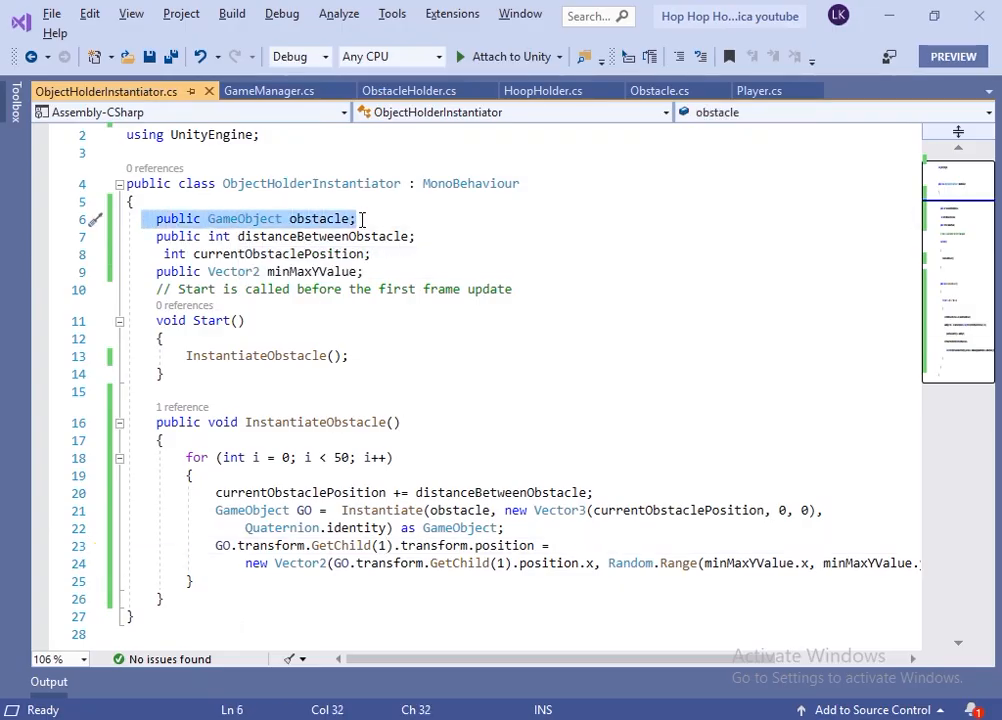
click(340, 222)
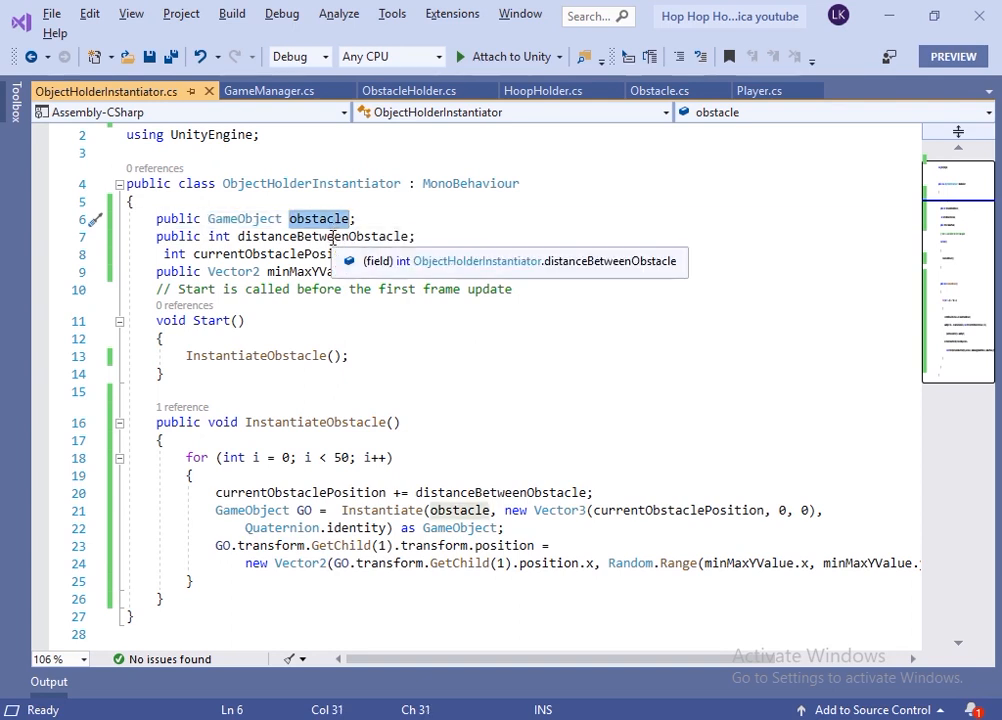
double_click(334, 238)
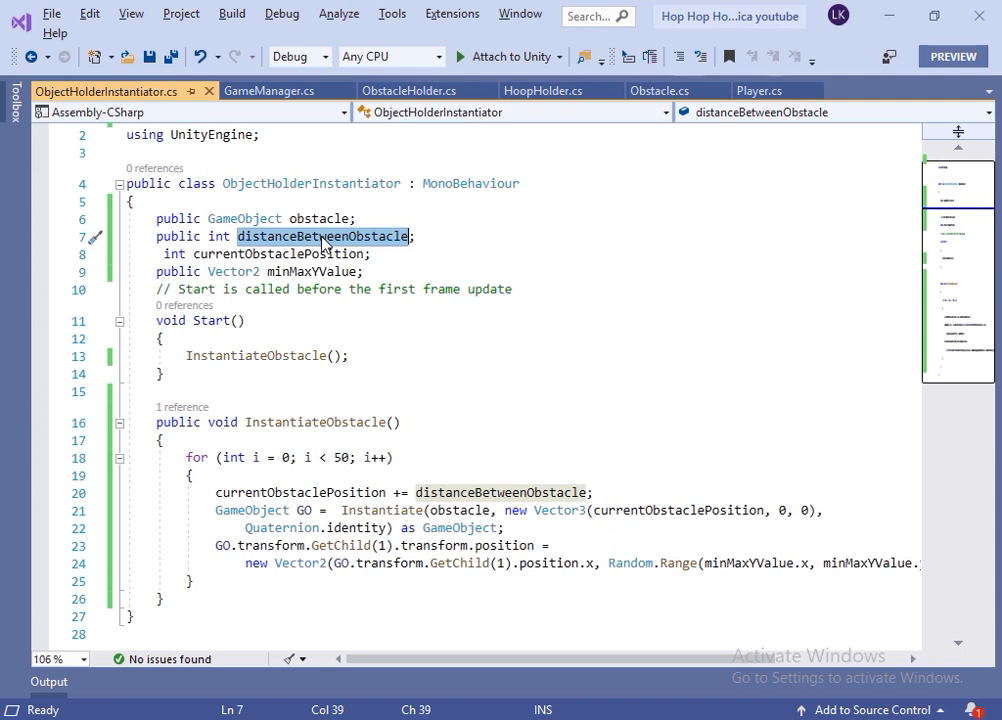
double_click(308, 256)
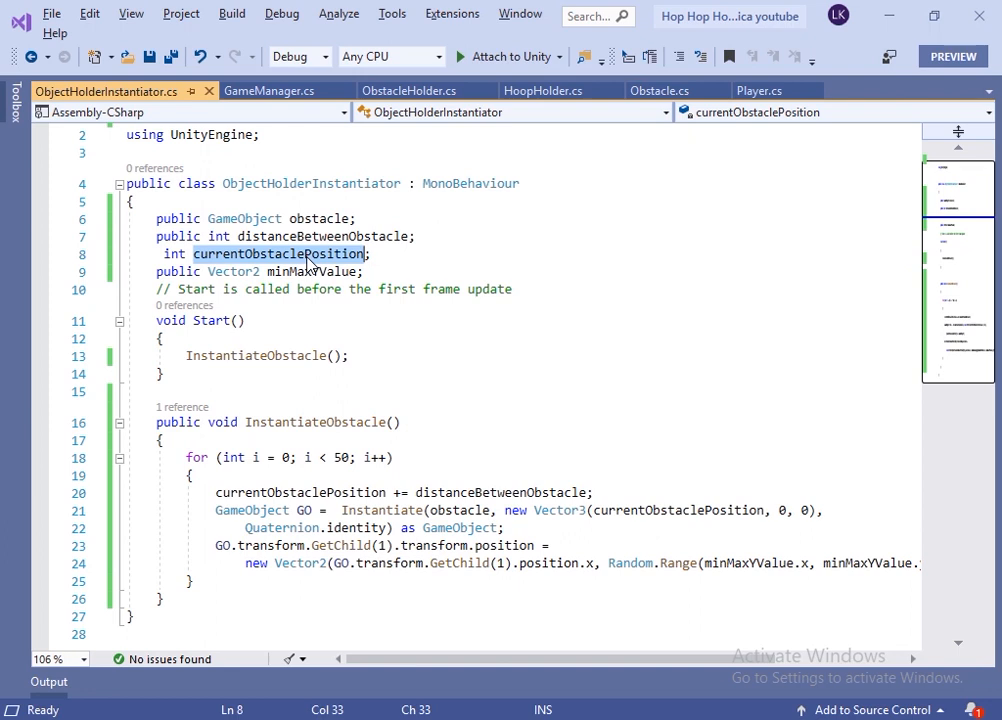
double_click(302, 271)
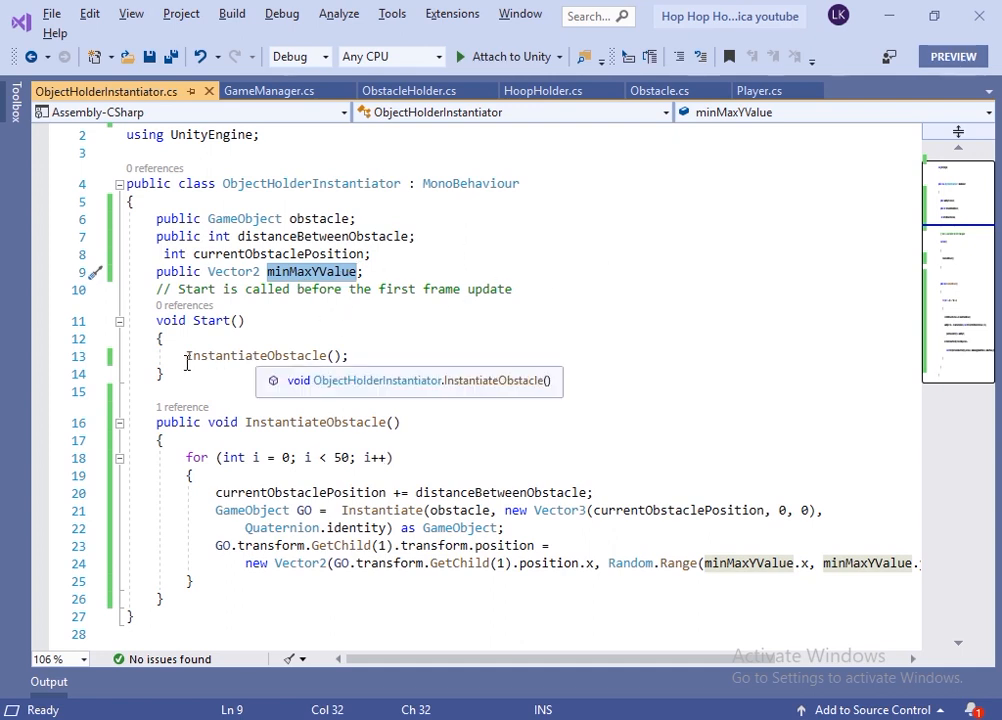
drag(186, 356, 385, 358)
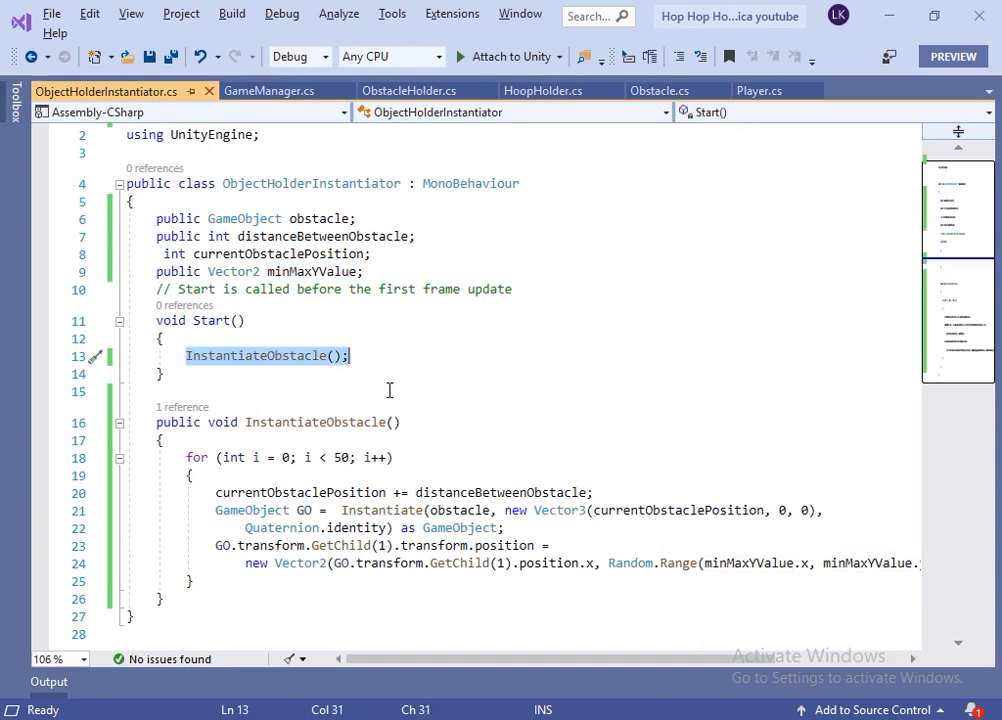
Examine the InstantiateObstacle method, including its 50-iteration loop, the Instantiate call and the GetChild(1) random height assignment
double_click(285, 428)
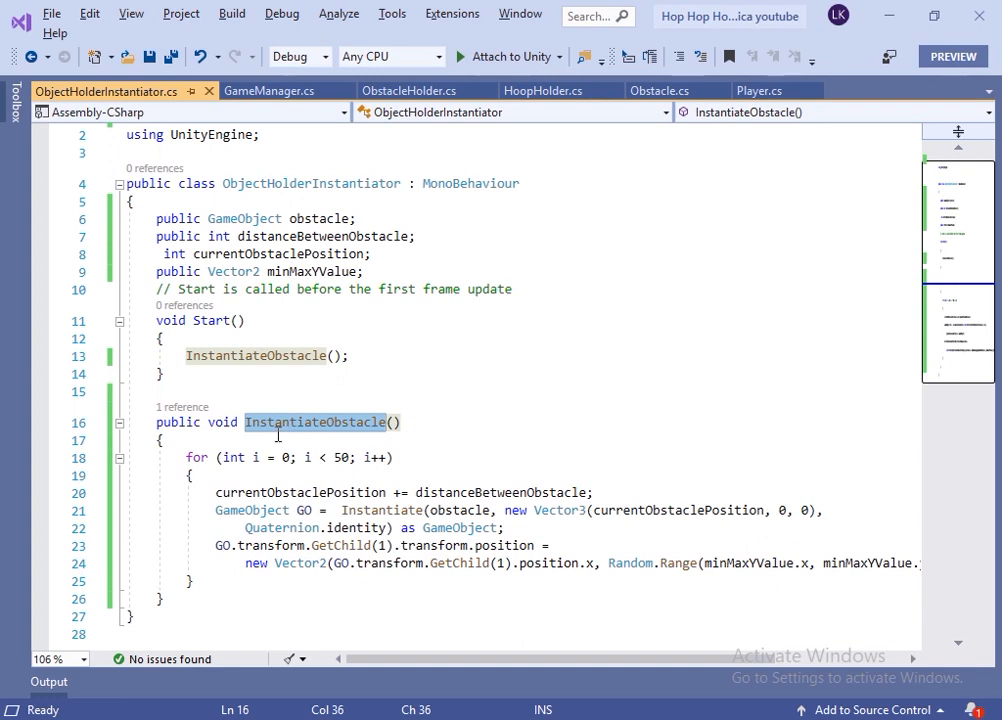
drag(179, 456, 420, 464)
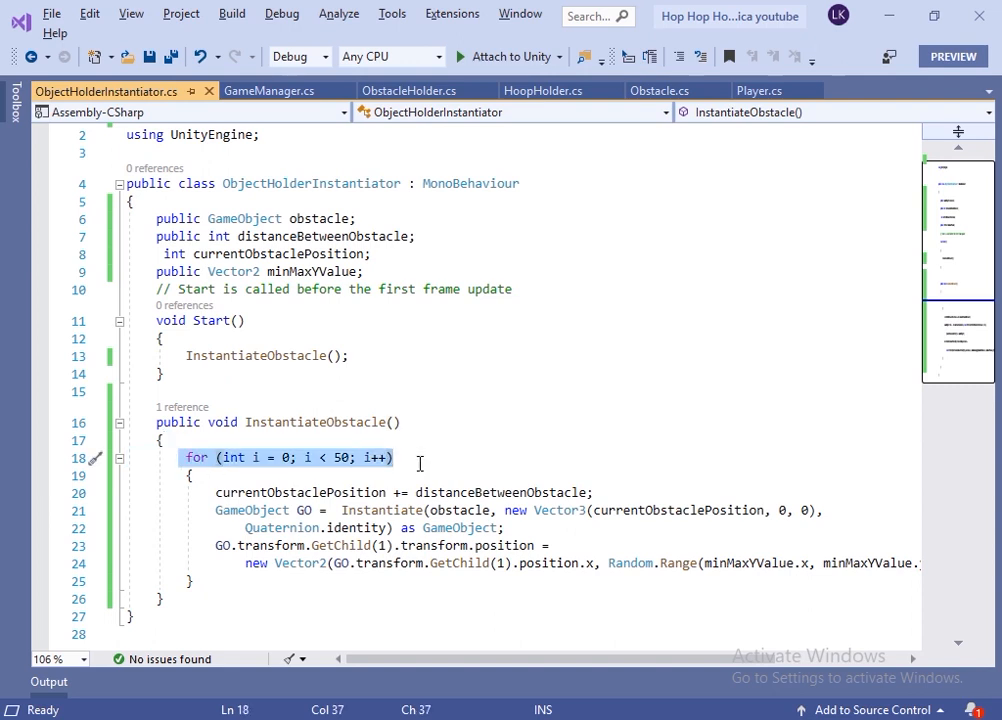
double_click(339, 466)
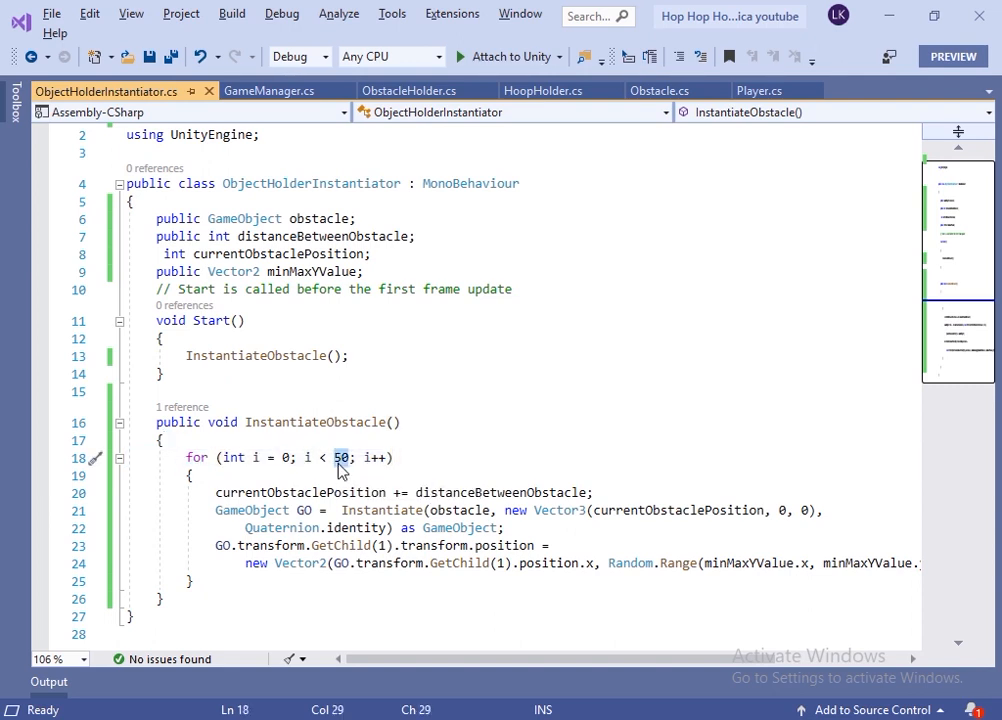
double_click(287, 496)
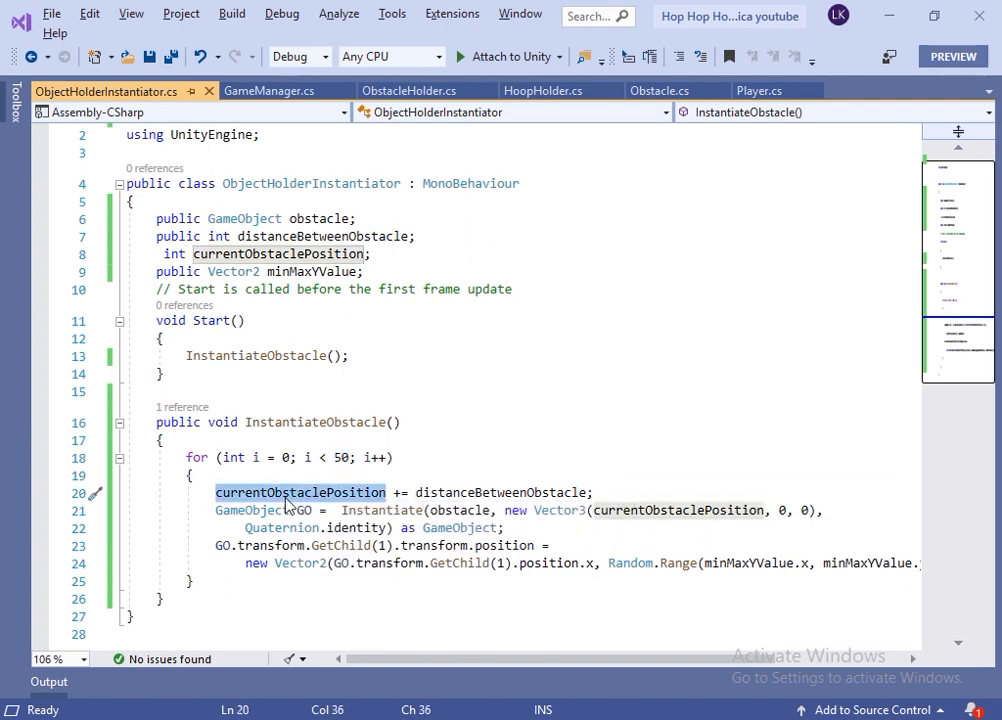
drag(342, 510, 728, 530)
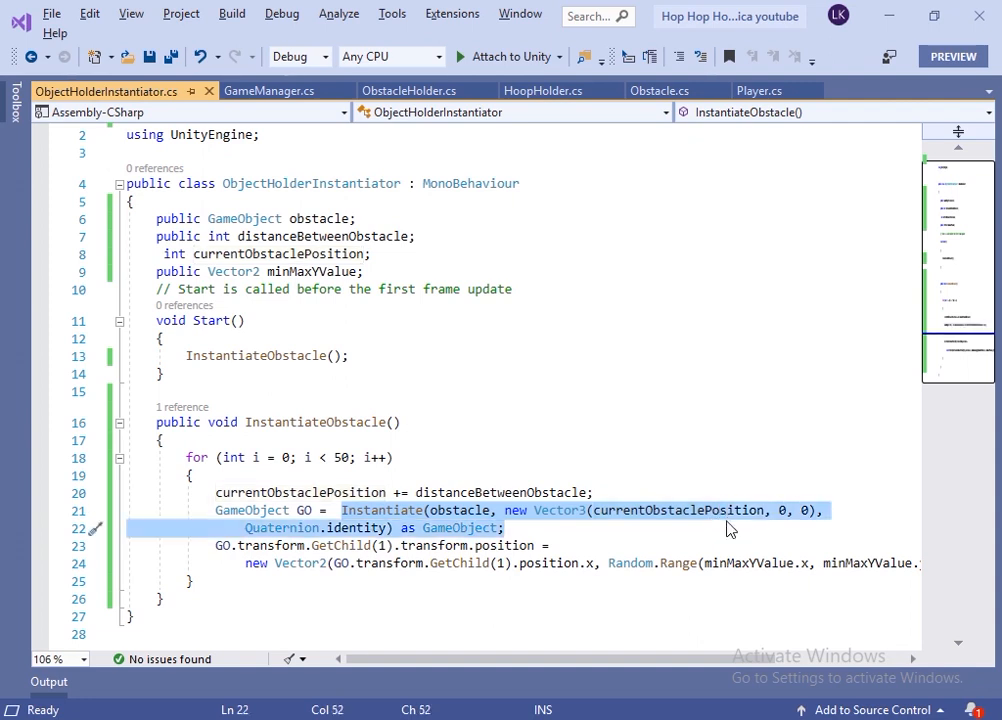
double_click(658, 510)
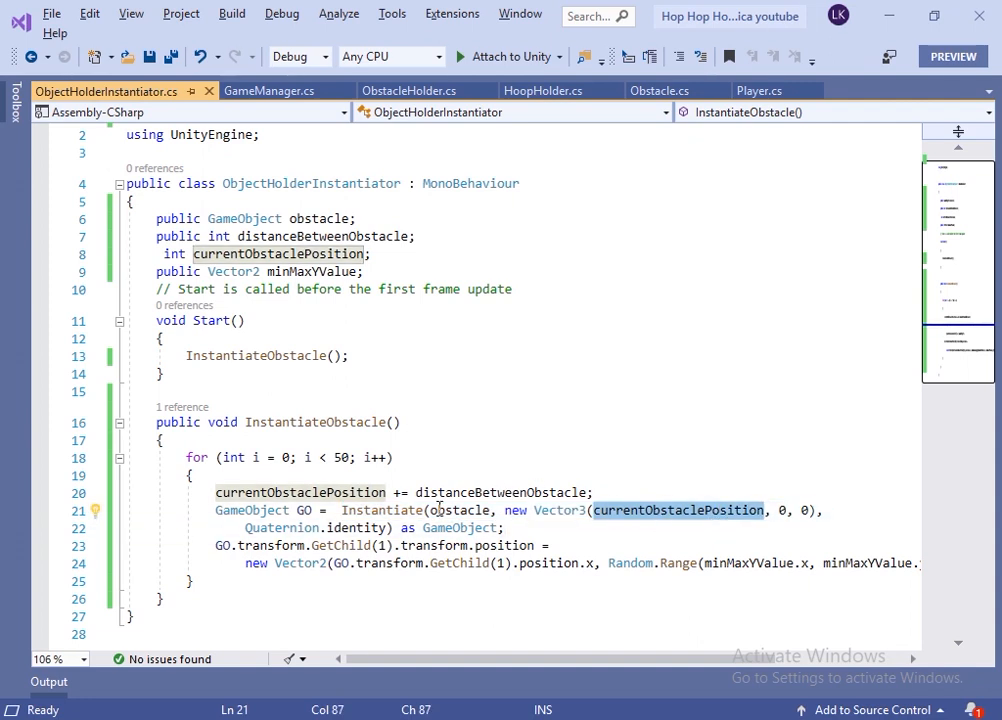
double_click(446, 512)
double_click(630, 512)
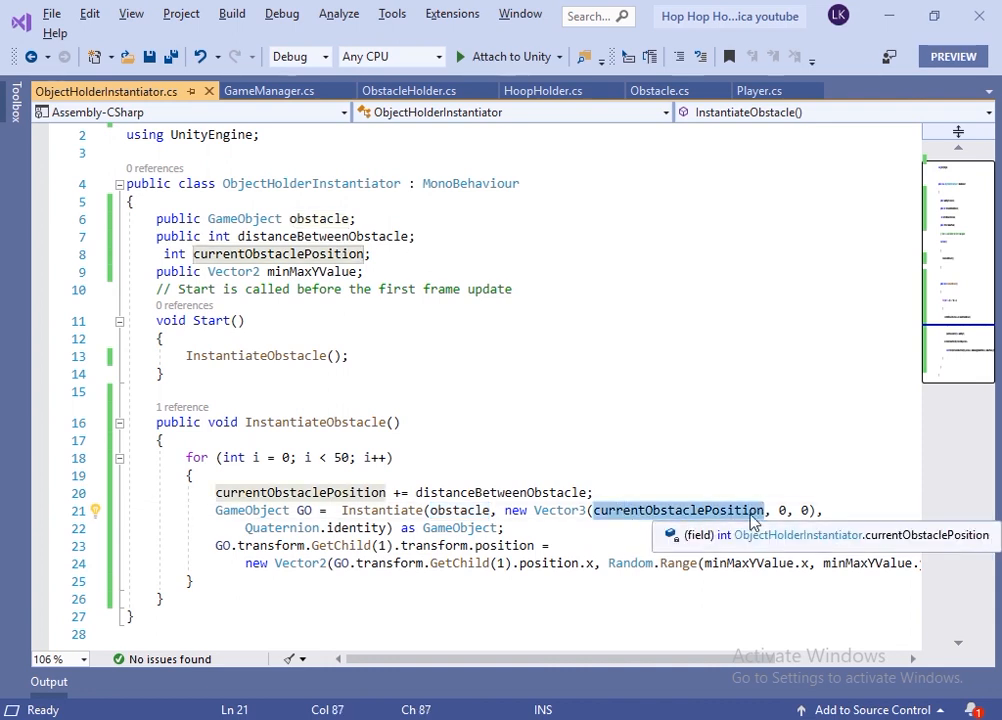
double_click(360, 528)
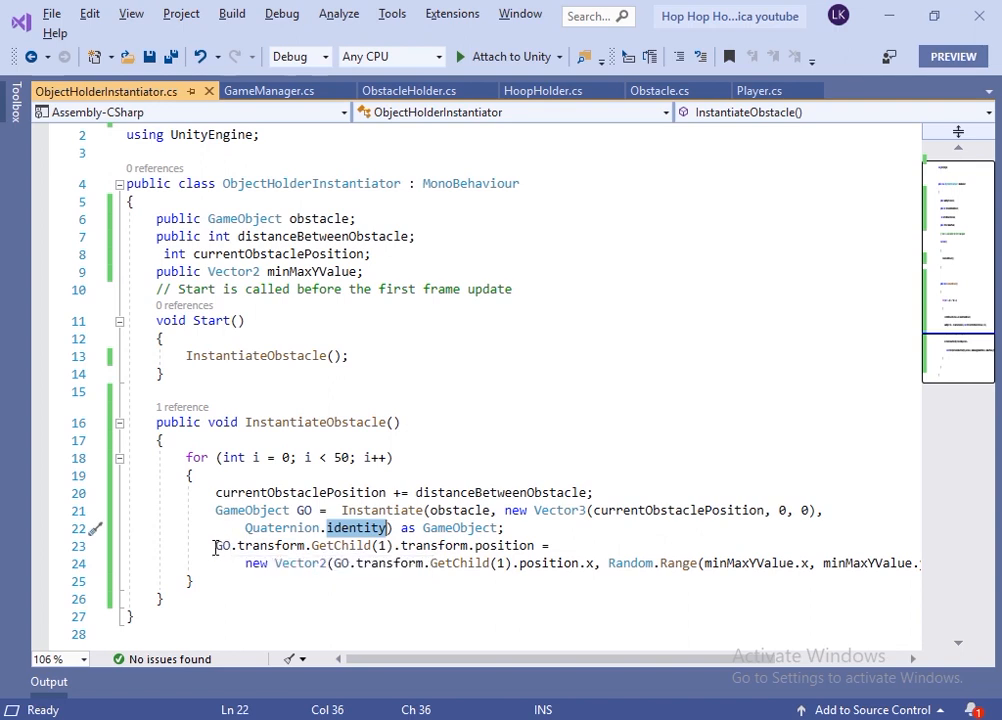
drag(216, 546, 537, 545)
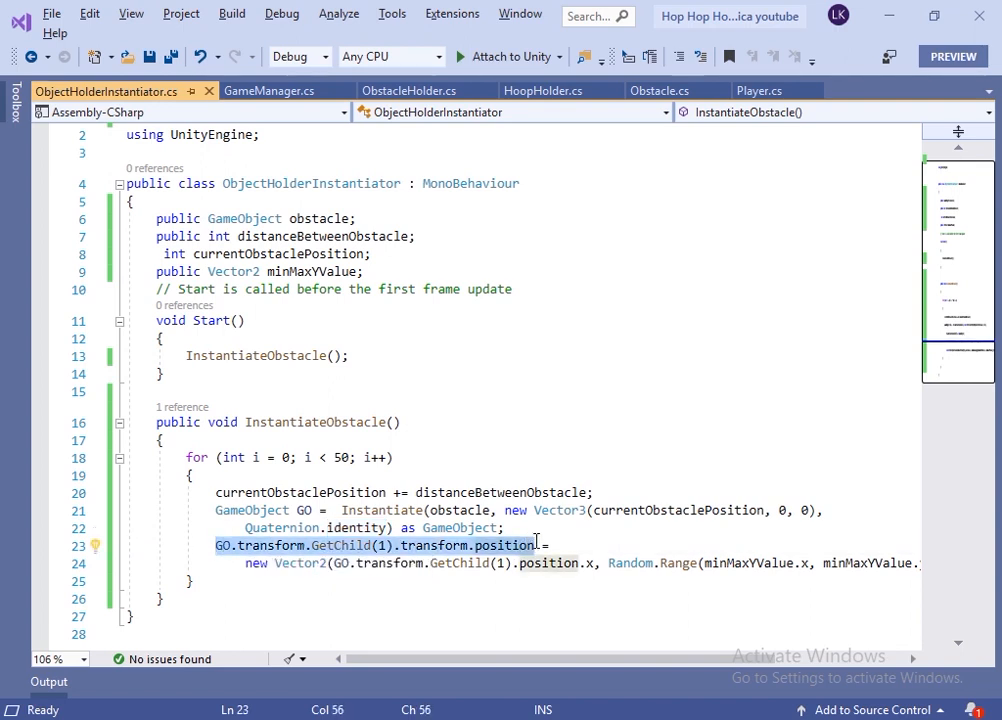
double_click(352, 548)
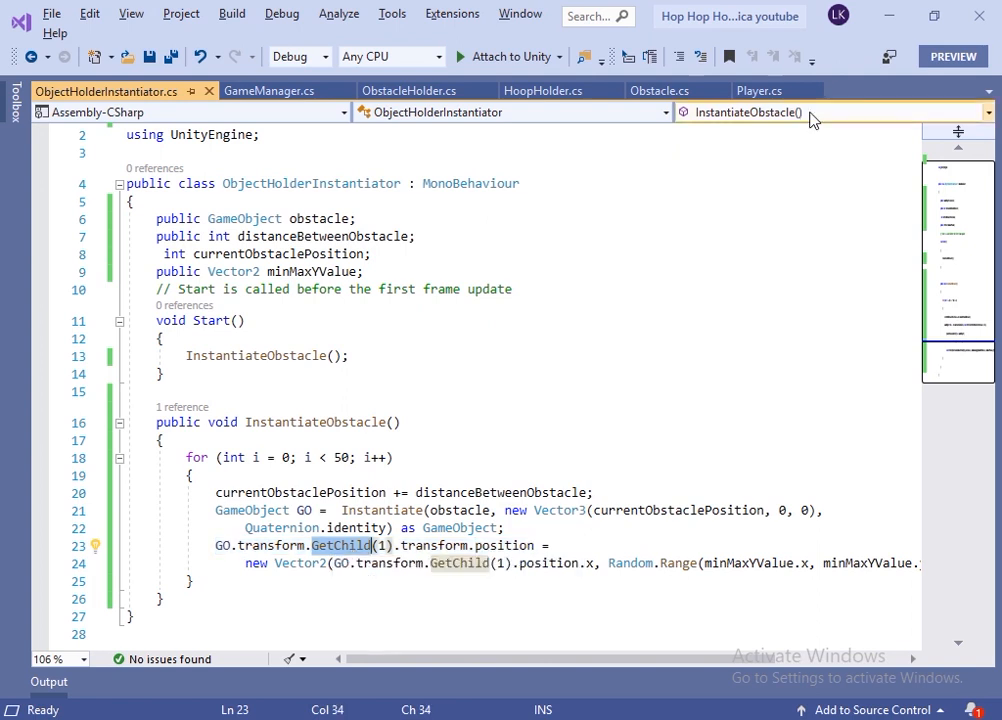
Switch to Unity, assign the Obstacle Holder prefab as the instantiator's Obstacle and set its distance between obstacles to 5
click(908, 18)
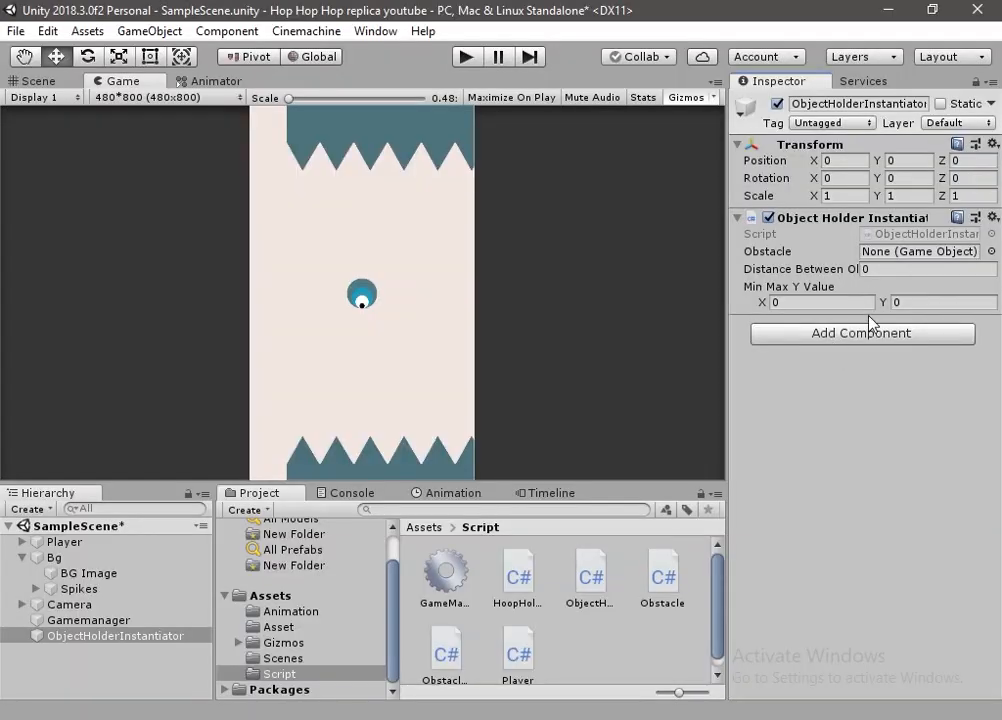
click(310, 633)
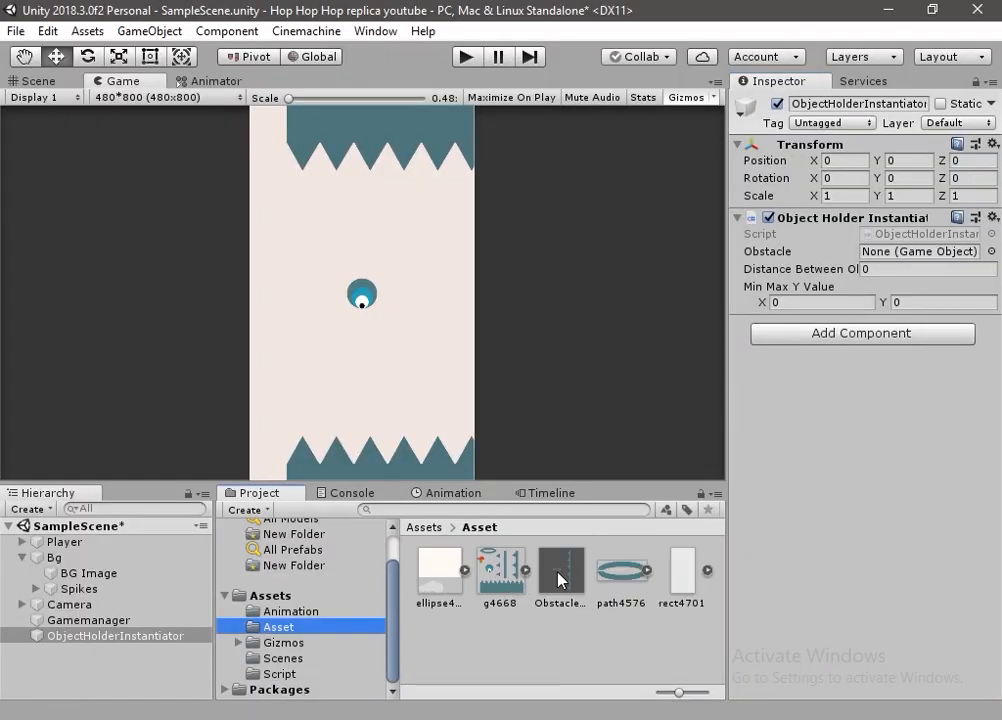
drag(560, 580, 870, 252)
click(906, 270)
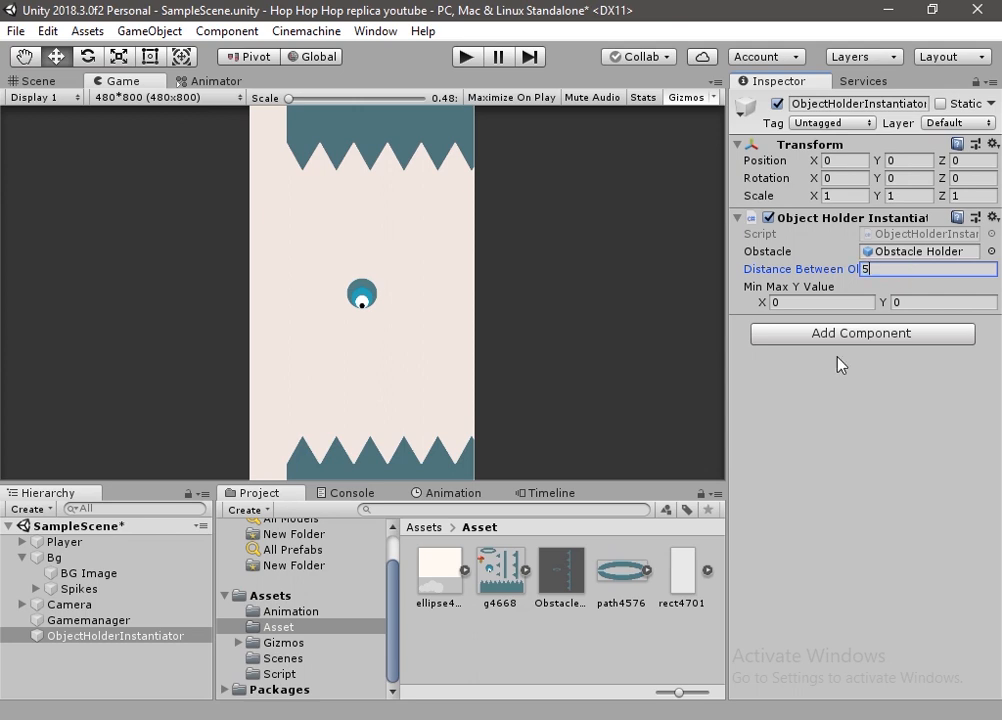
text(5)
Set the instantiator's Min Max Y Value to X -2 and Y 2
click(853, 298)
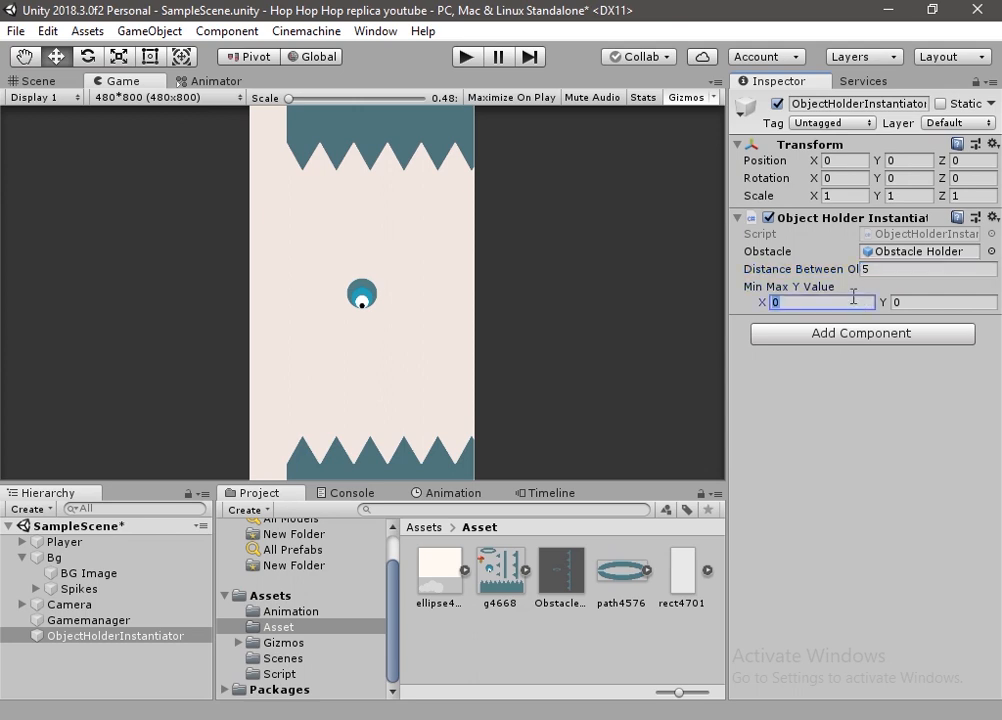
text(-2)
key(Tab)
text(2)
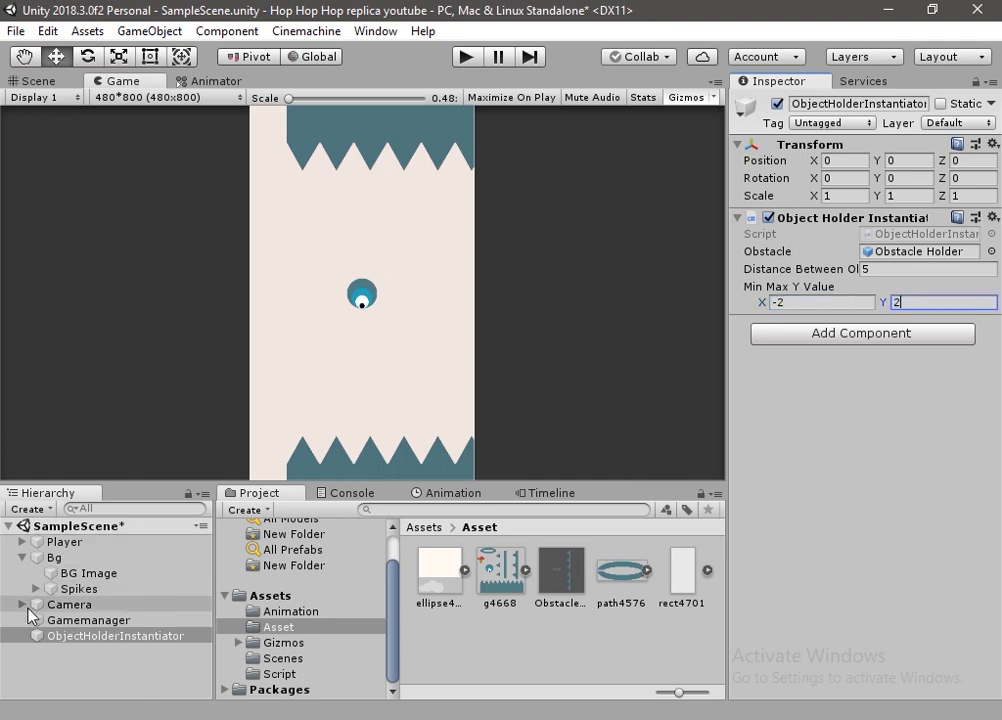
Collapse the Bg object in the hierarchy and save SampleScene with ObjectHolderInstantiator selected
click(22, 557)
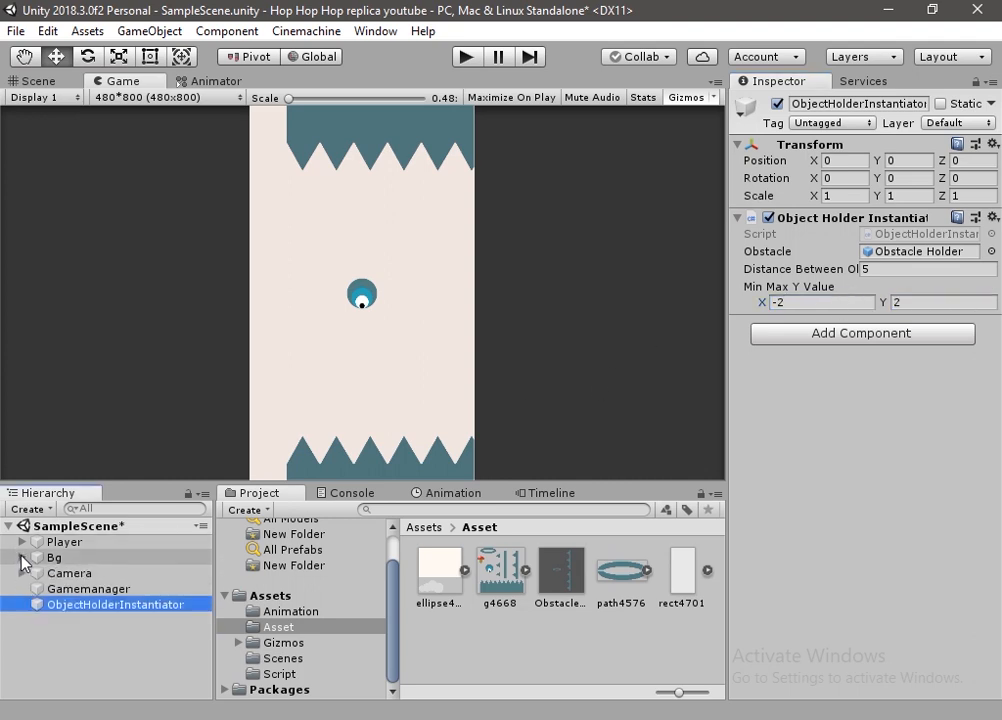
click(78, 642)
click(84, 606)
key(ctrl+s)
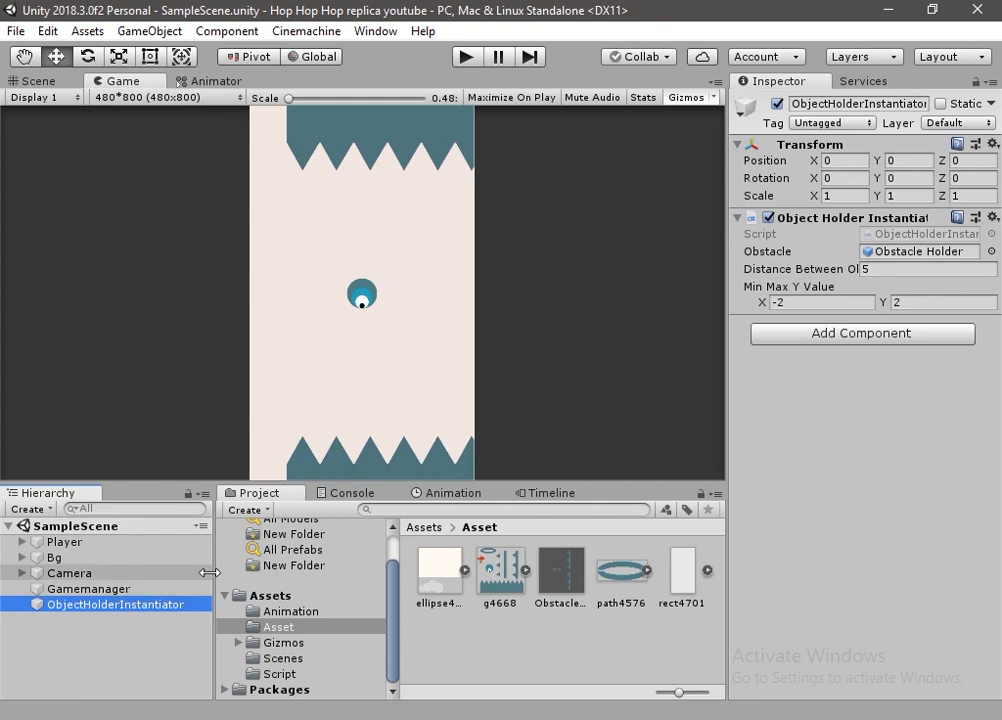
Run the game and inspect the row of spawned obstacles and their hoop heights in the Scene view
key(ctrl+p)
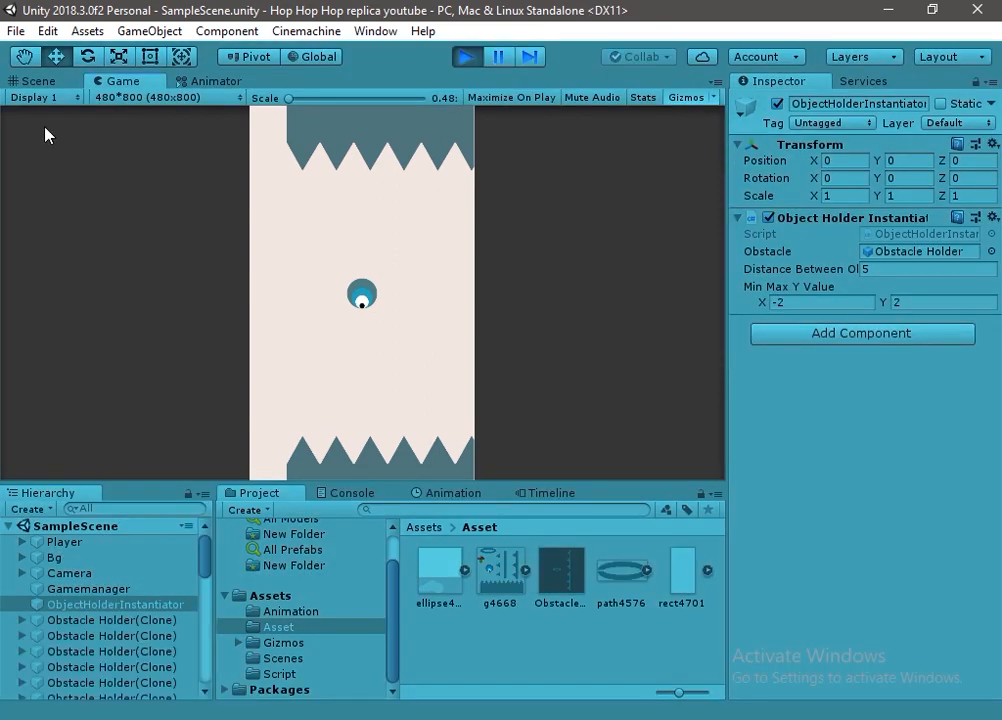
click(38, 81)
scroll(300, 336, up, 5)
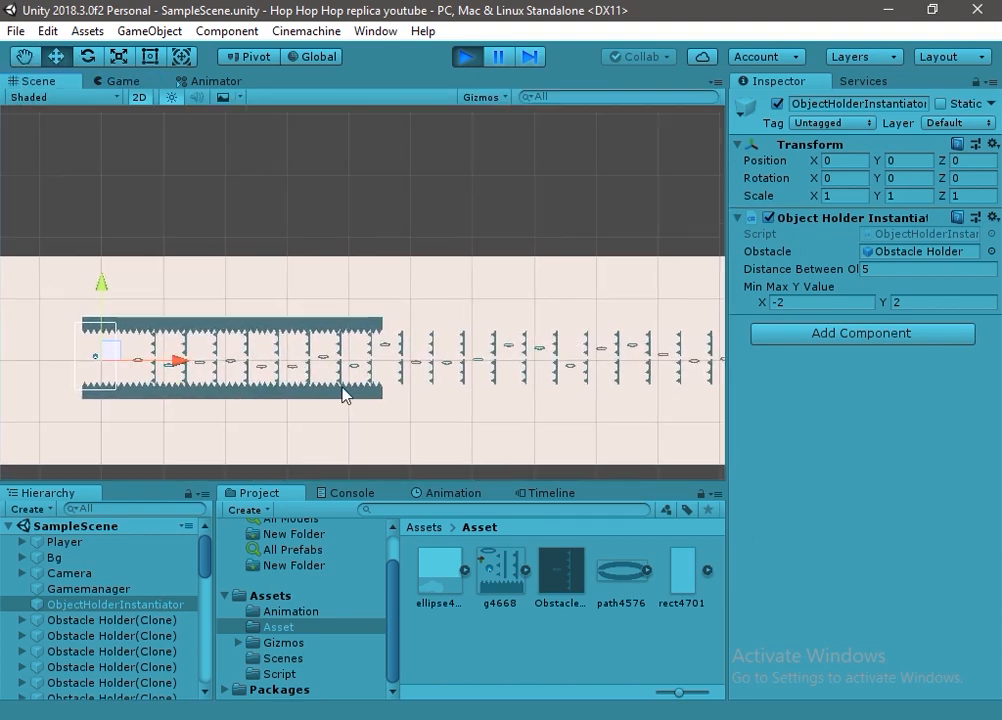
mouse_move(576, 394)
middle_down()
mouse_move(286, 436)
mouse_move(167, 430)
middle_up()
middle_drag(456, 394, 270, 400)
middle_drag(453, 396, 335, 398)
middle_drag(255, 391, 590, 396)
middle_drag(374, 425, 570, 411)
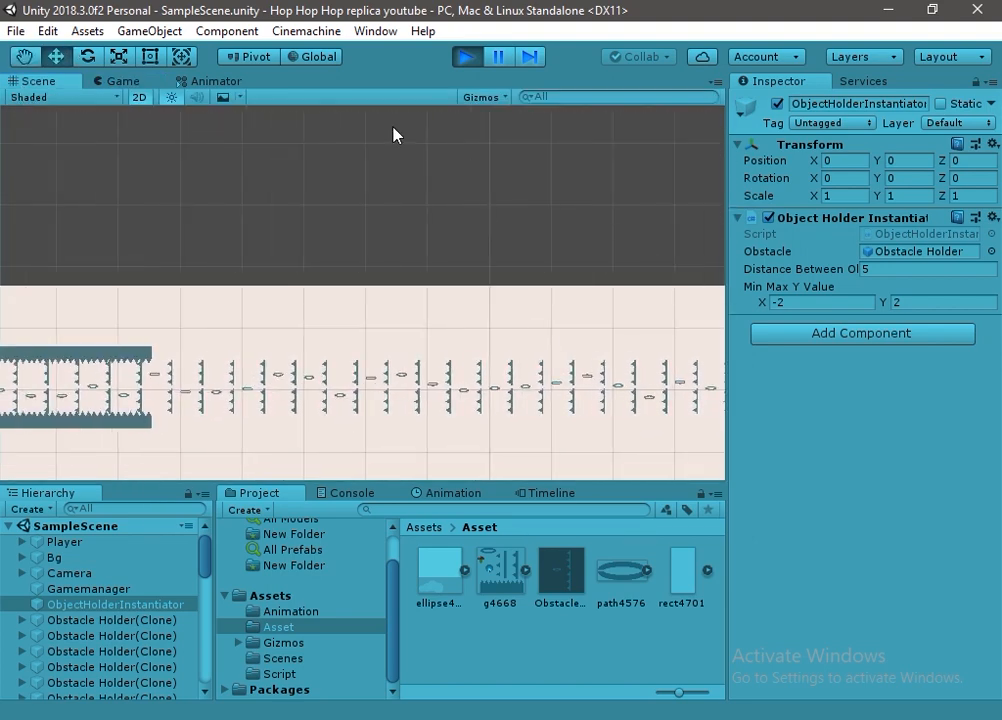
Playtest in the Game view, making the player hop through the spawned hoops and past the obstacles
click(120, 81)
click(394, 362)
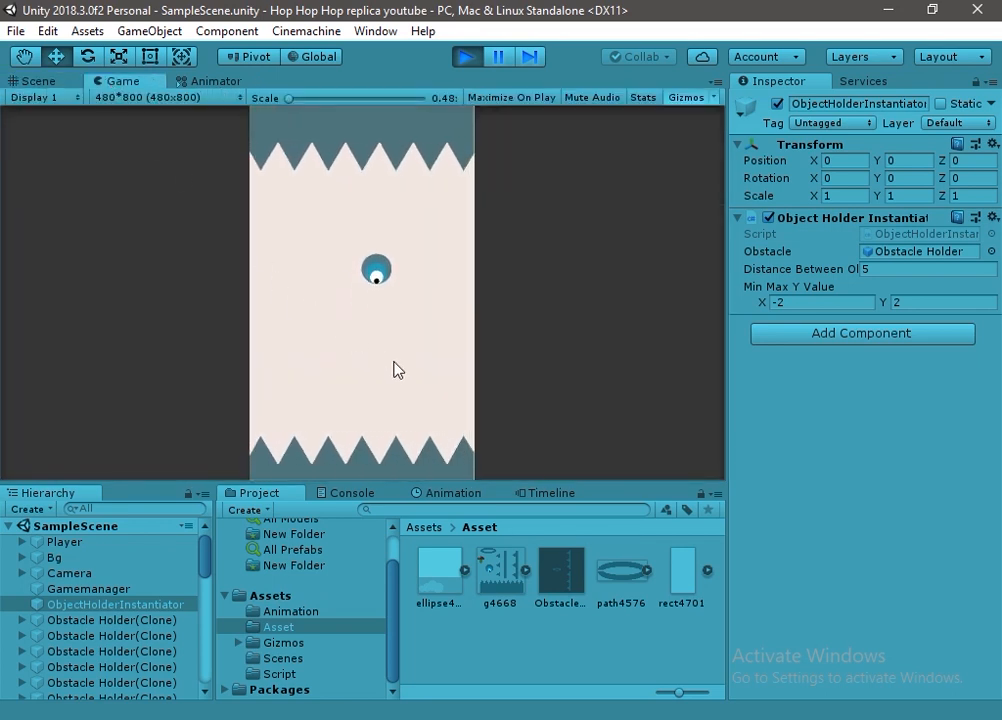
click(394, 362)
click(394, 362)
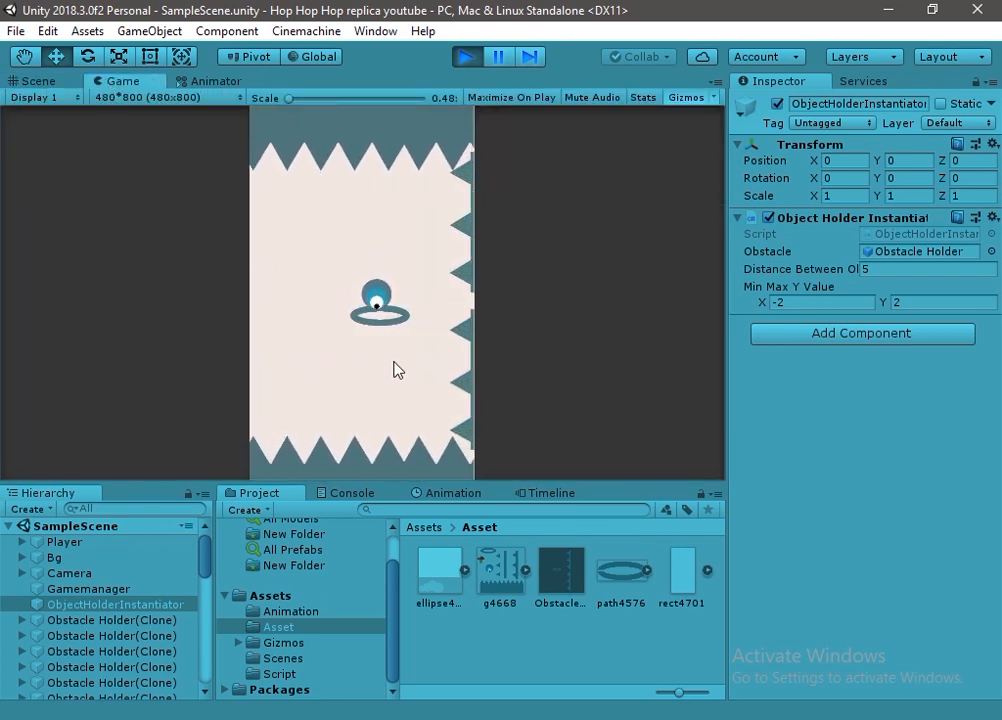
click(397, 370)
click(397, 370)
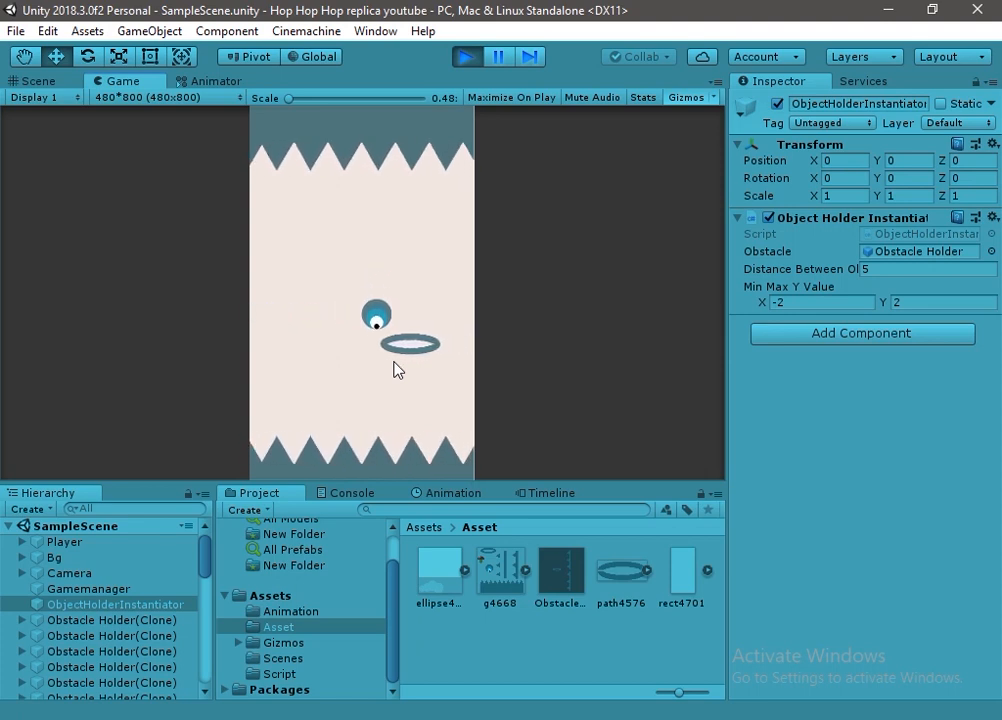
click(397, 370)
click(397, 370)
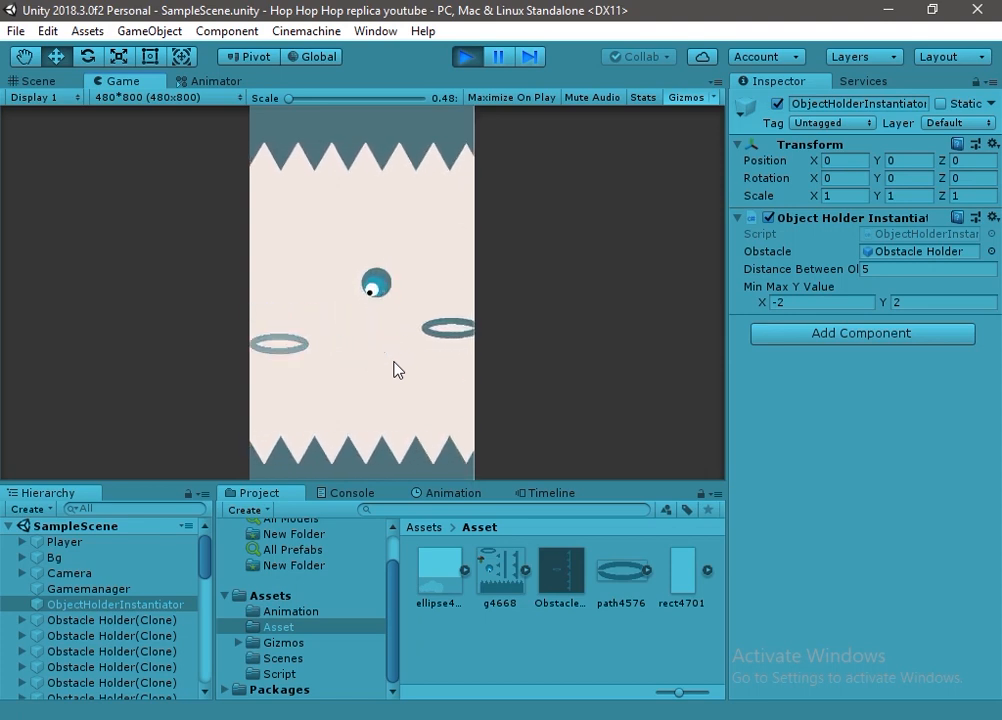
click(397, 370)
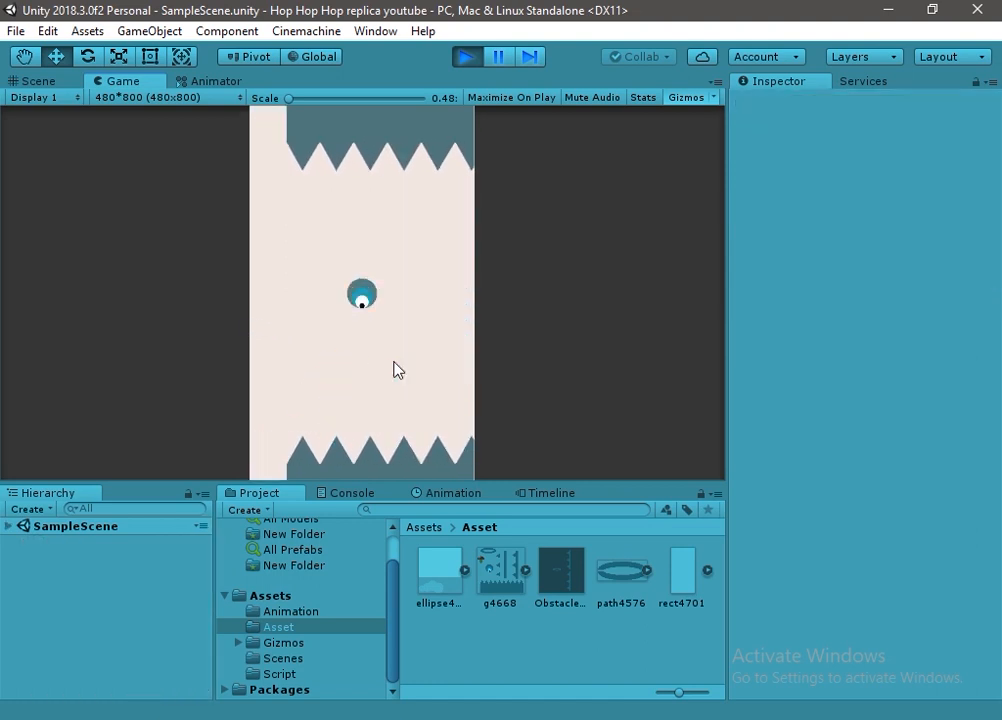
click(397, 370)
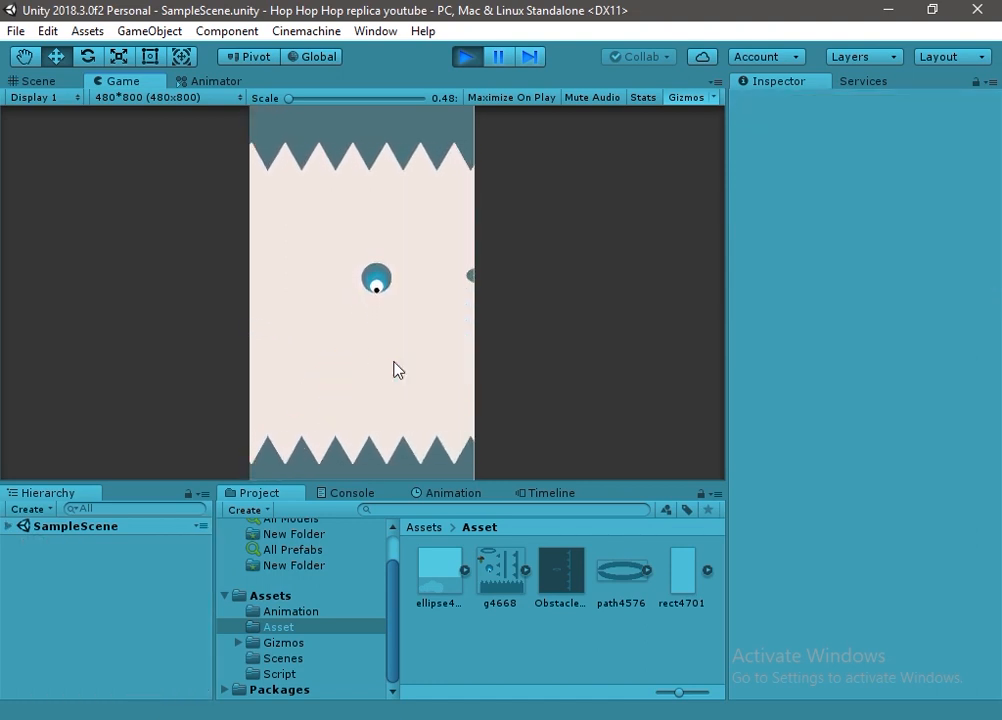